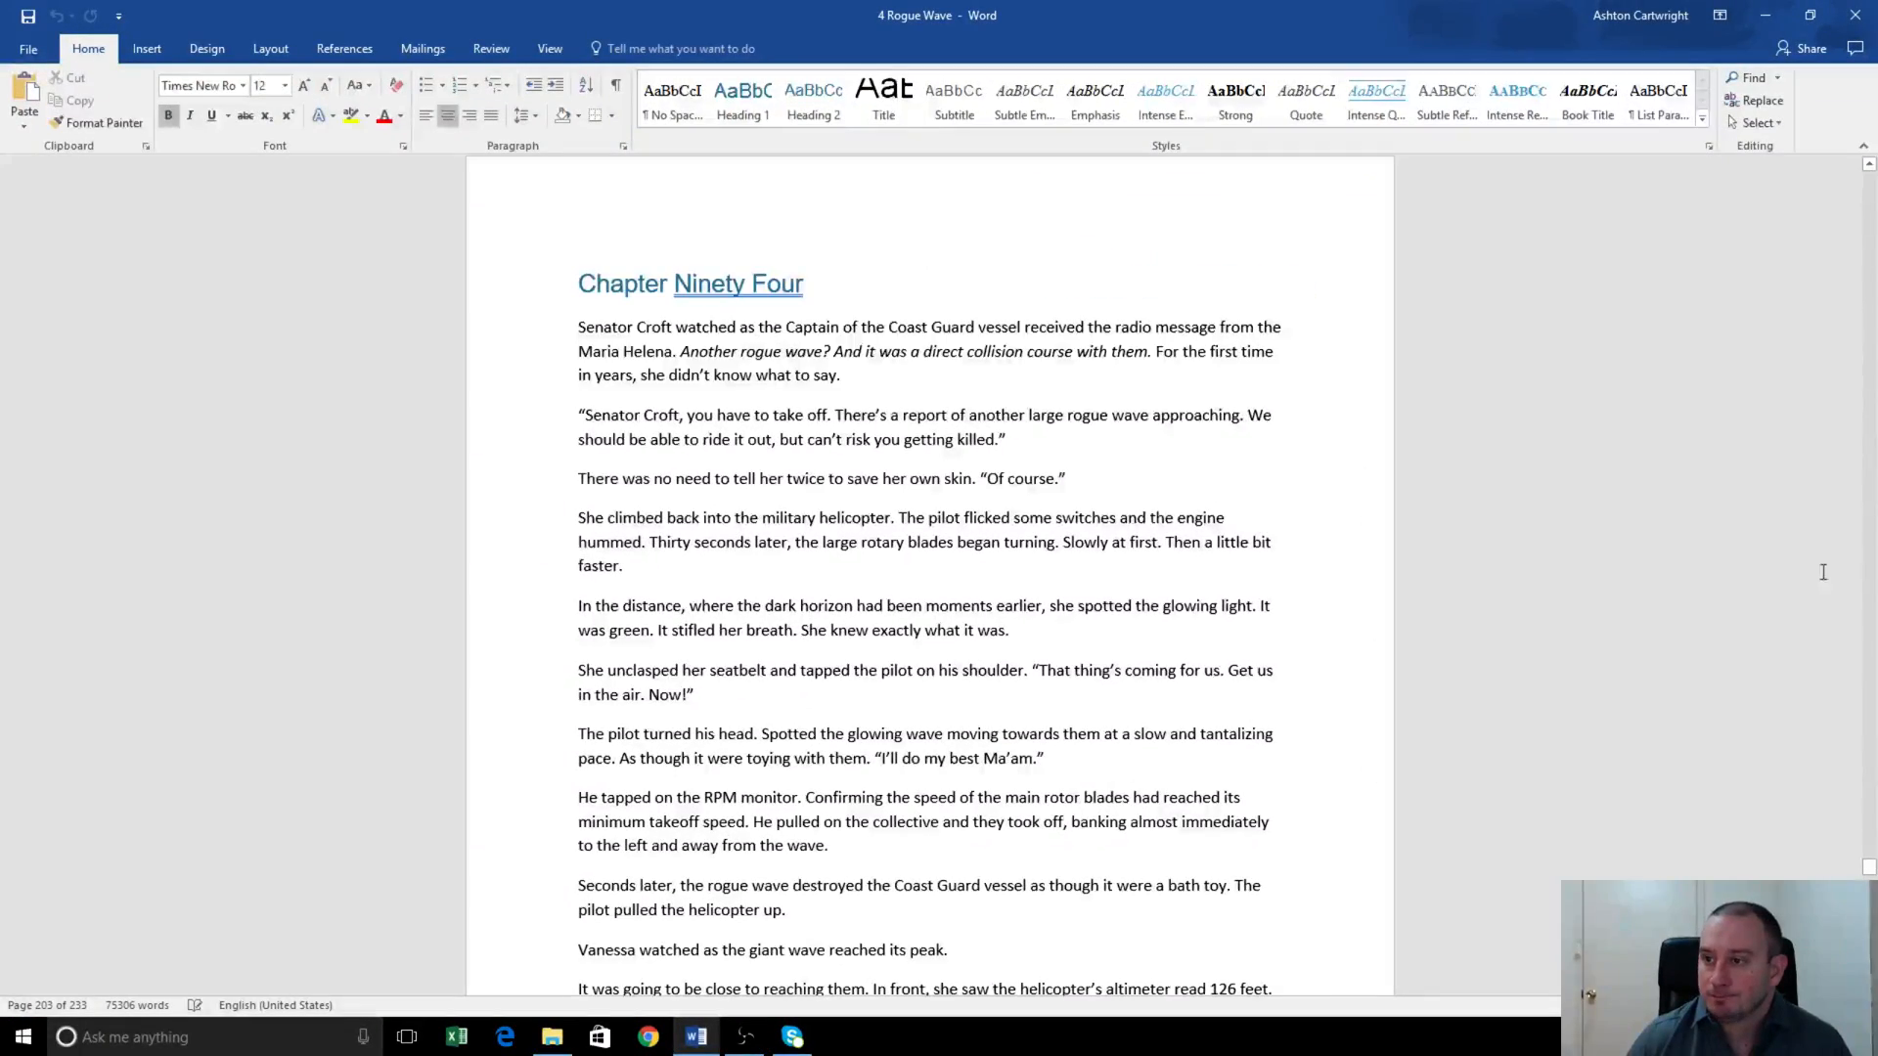
# - Restore the 4 Rogue Wave document to a smaller window and move it so the other book files on the desktop are accessible
pyautogui.scroll(-4, 1868, 354)
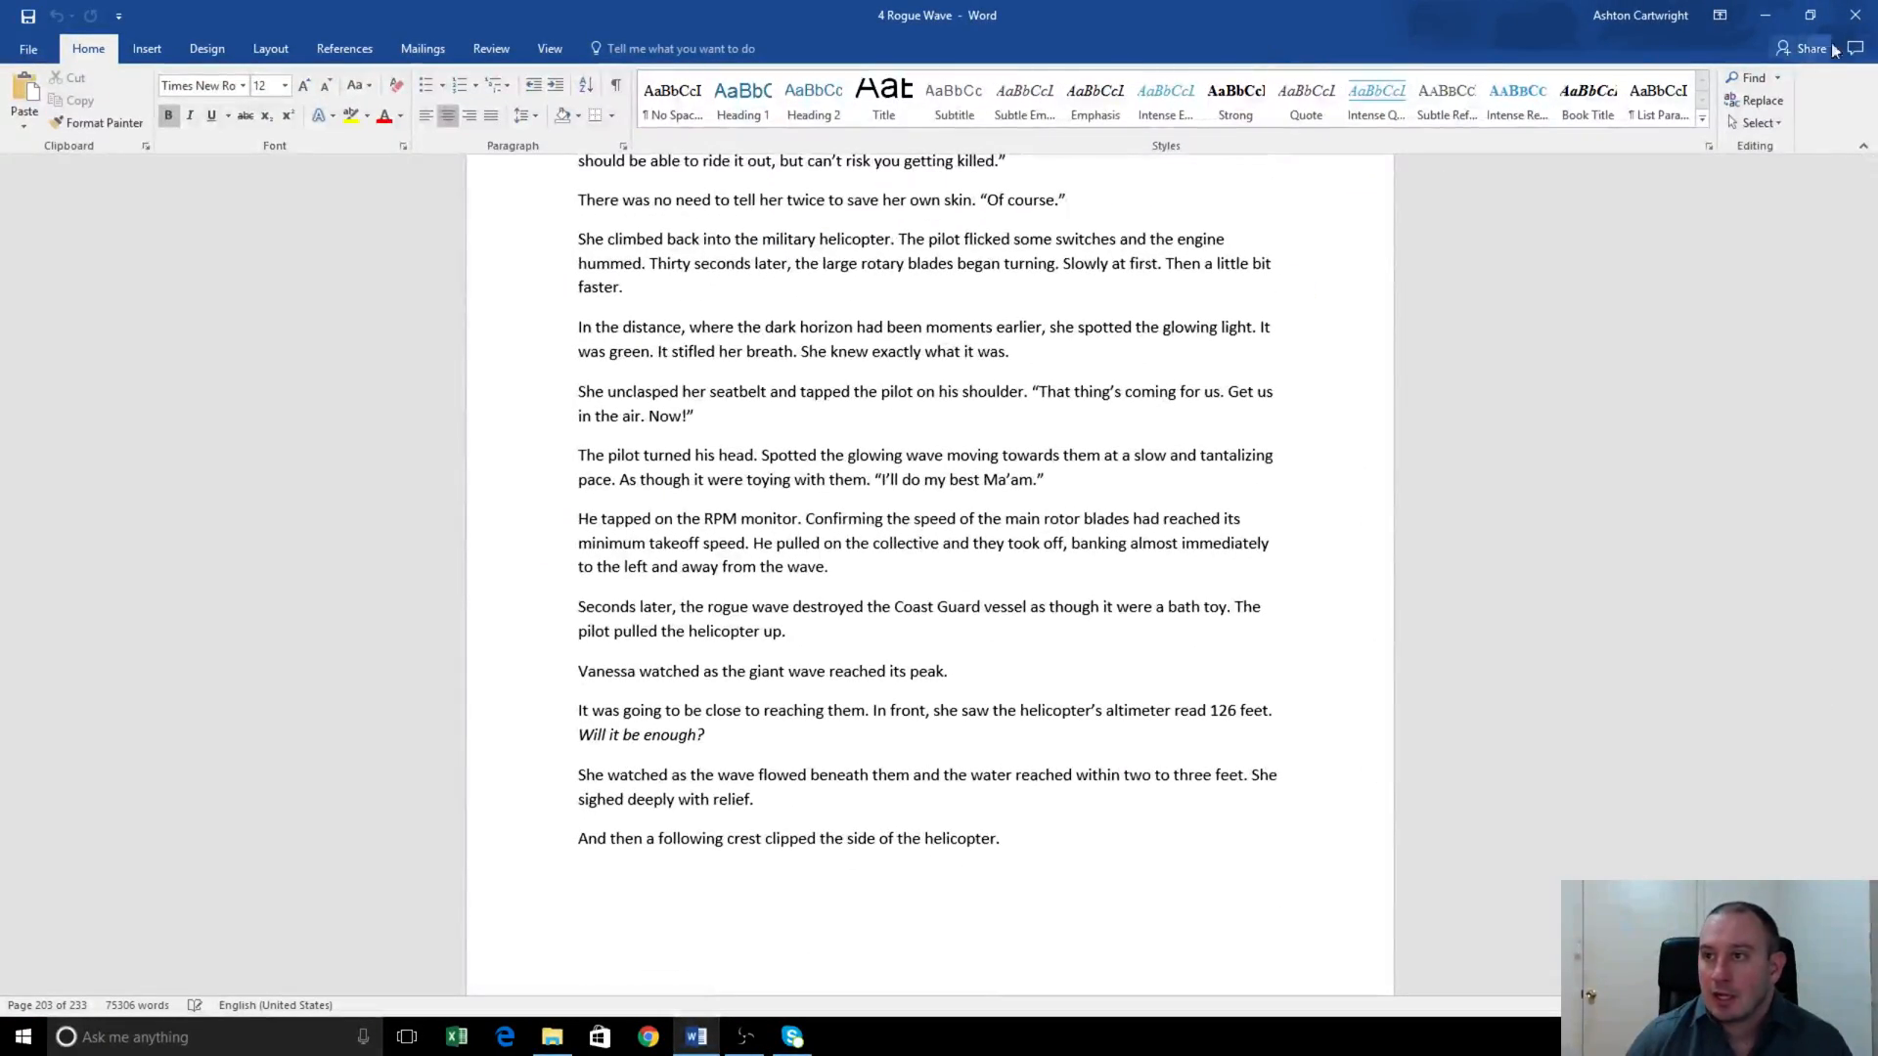
pyautogui.click(1810, 15)
pyautogui.moveTo(1011, 91); pyautogui.dragTo(1154, 63)
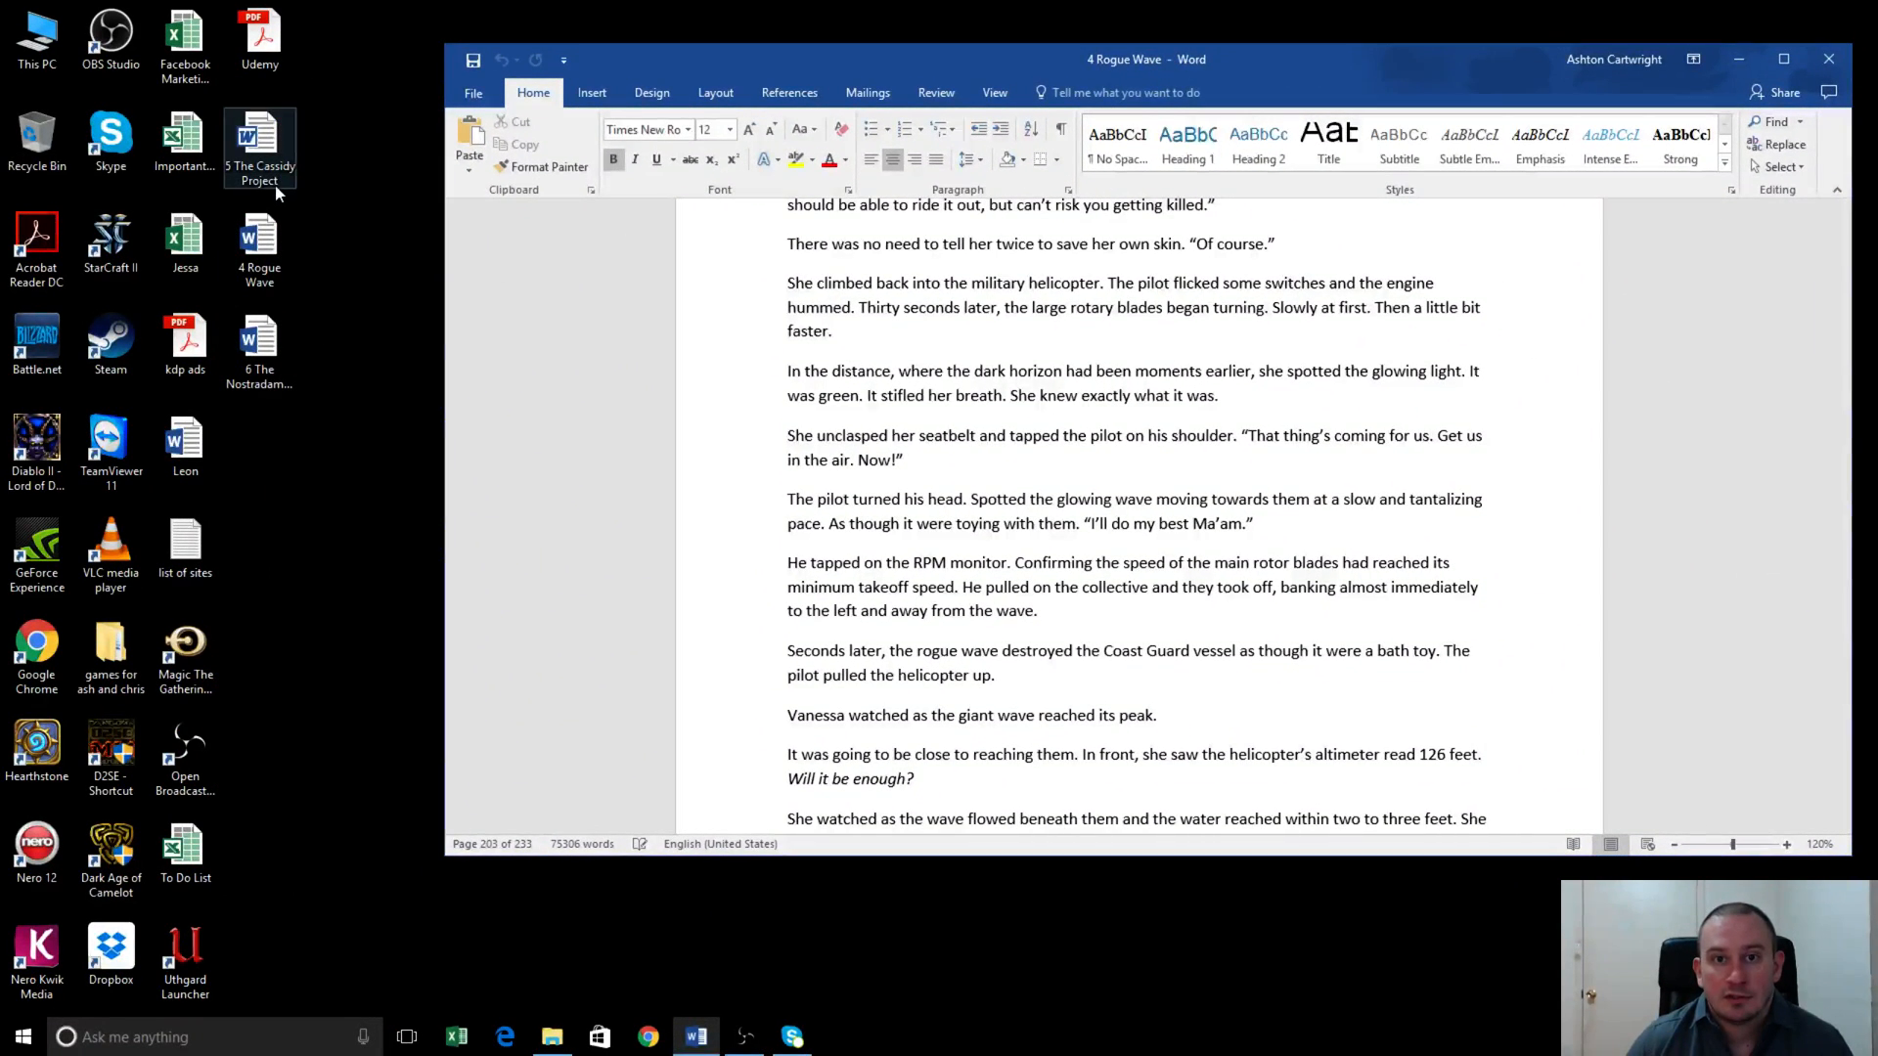
pyautogui.click(928, 394)
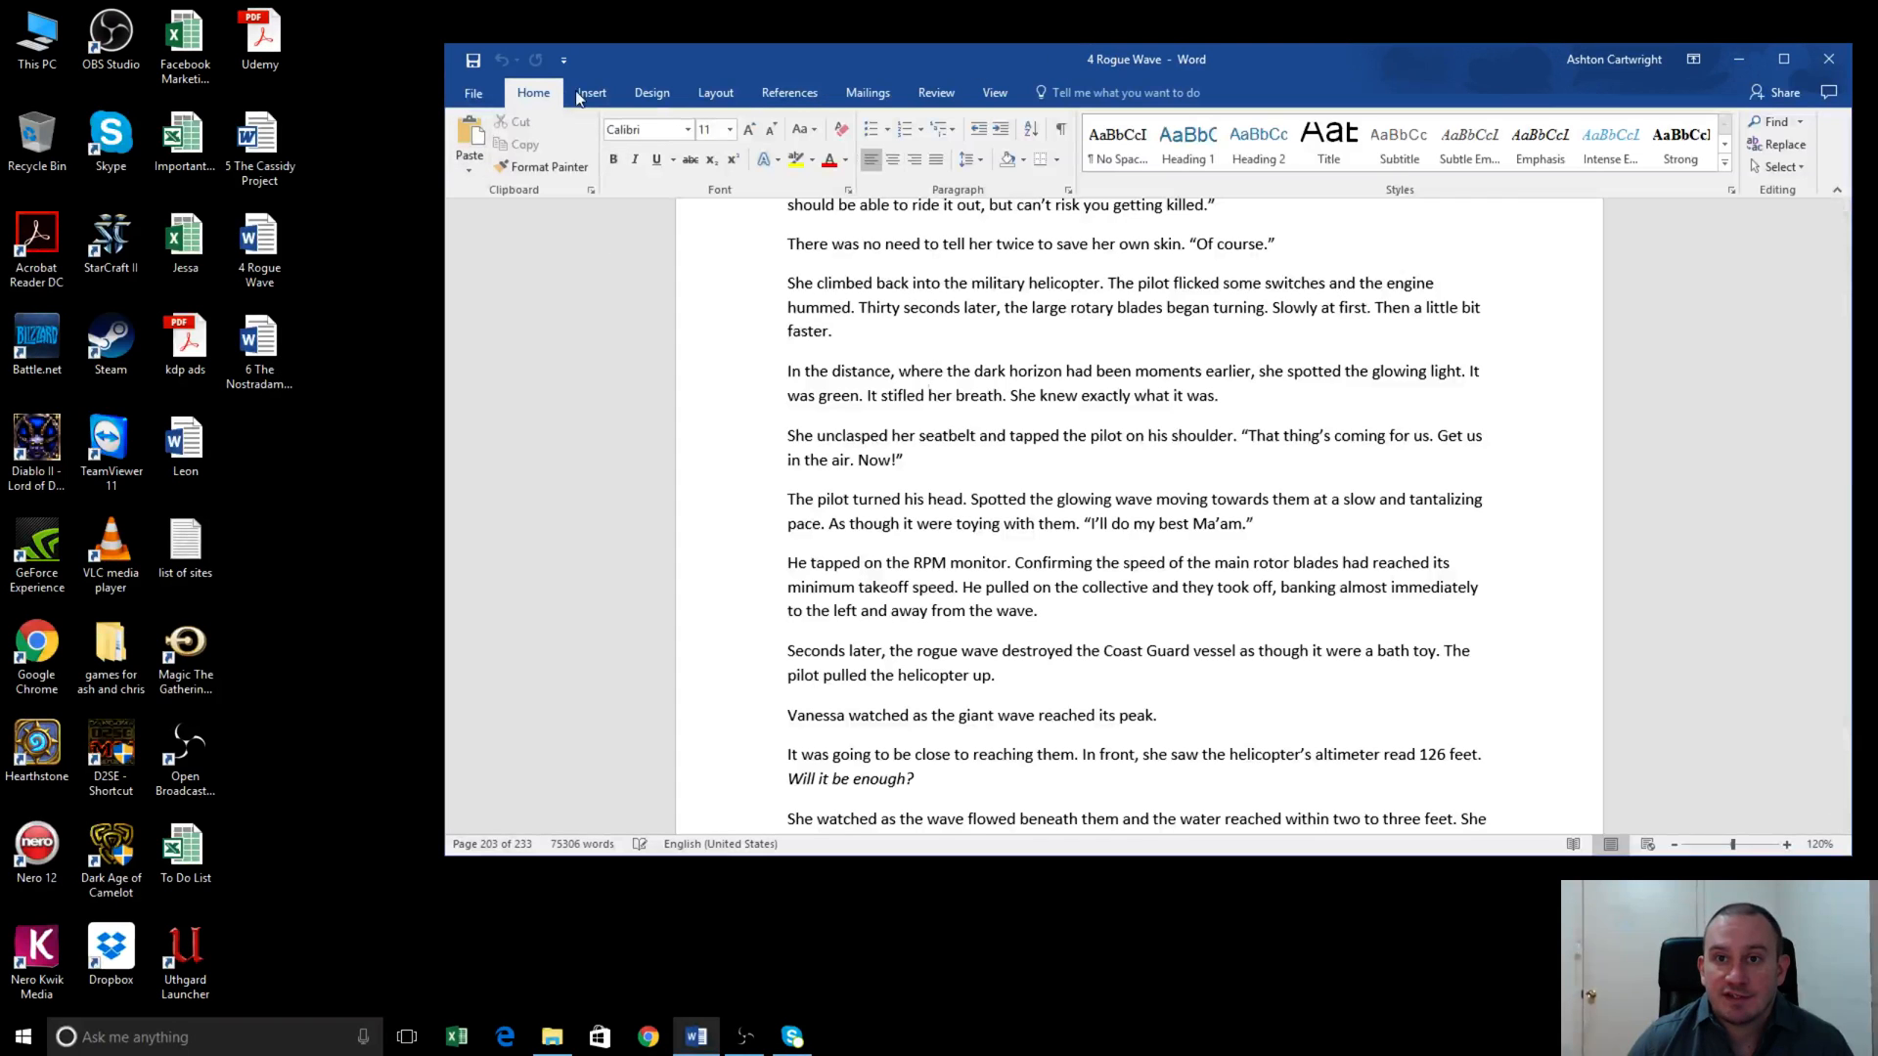
# - Start saving the 4 Rogue Wave document under a new name, with the Desktop as the destination
pyautogui.click(475, 93)
pyautogui.click(518, 291)
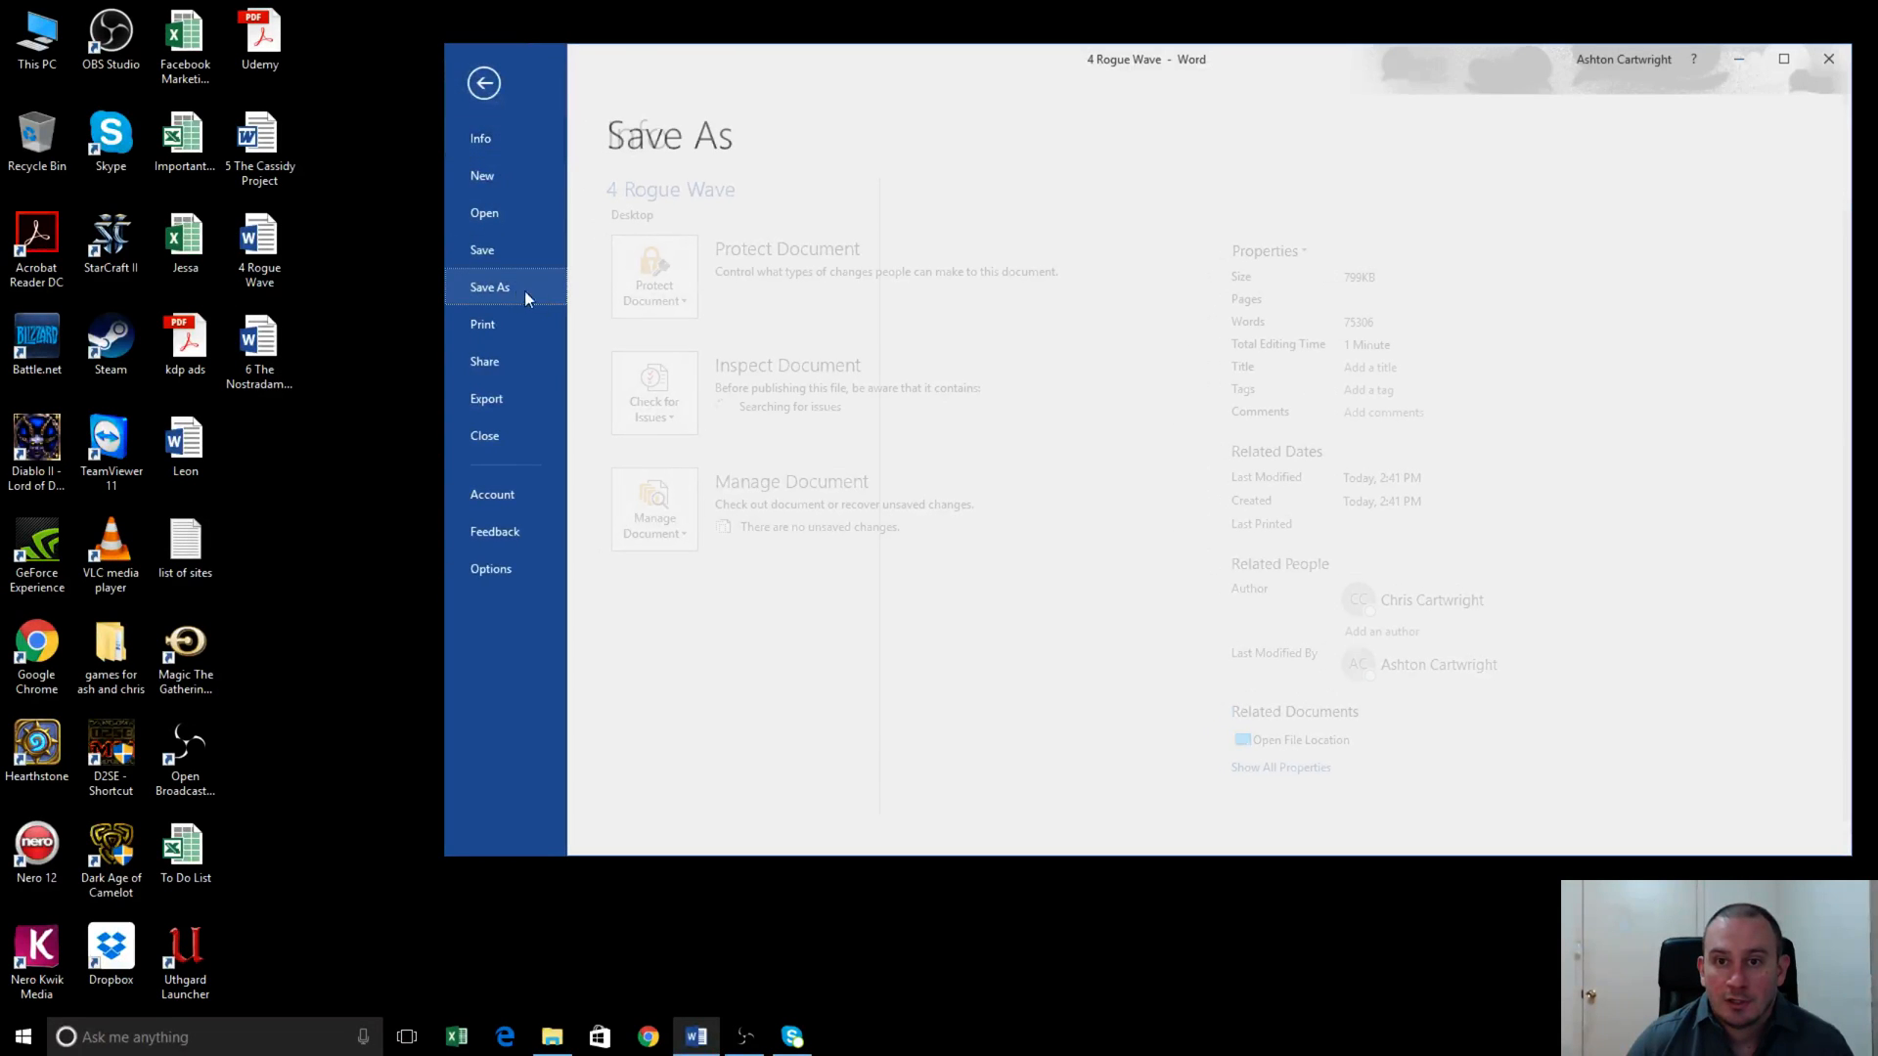
pyautogui.click(687, 429)
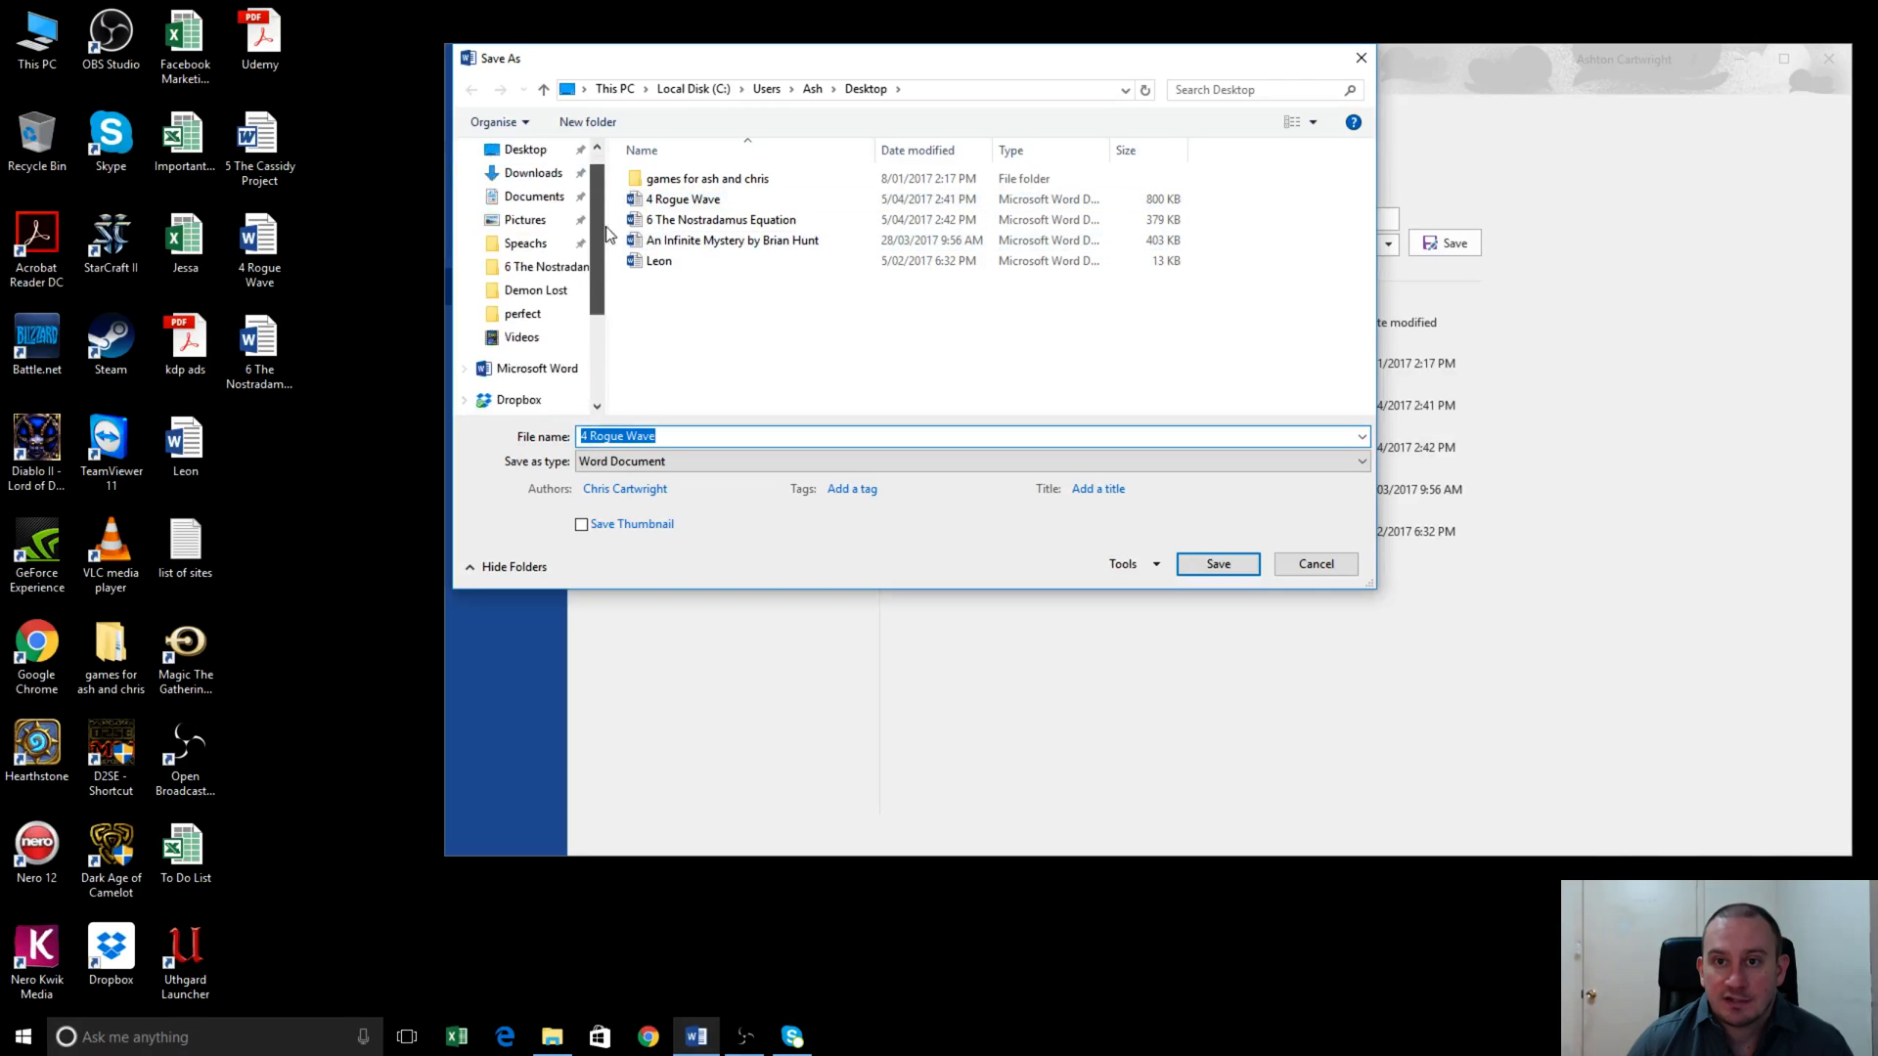
pyautogui.scroll(1, 607, 235)
pyautogui.click(536, 189)
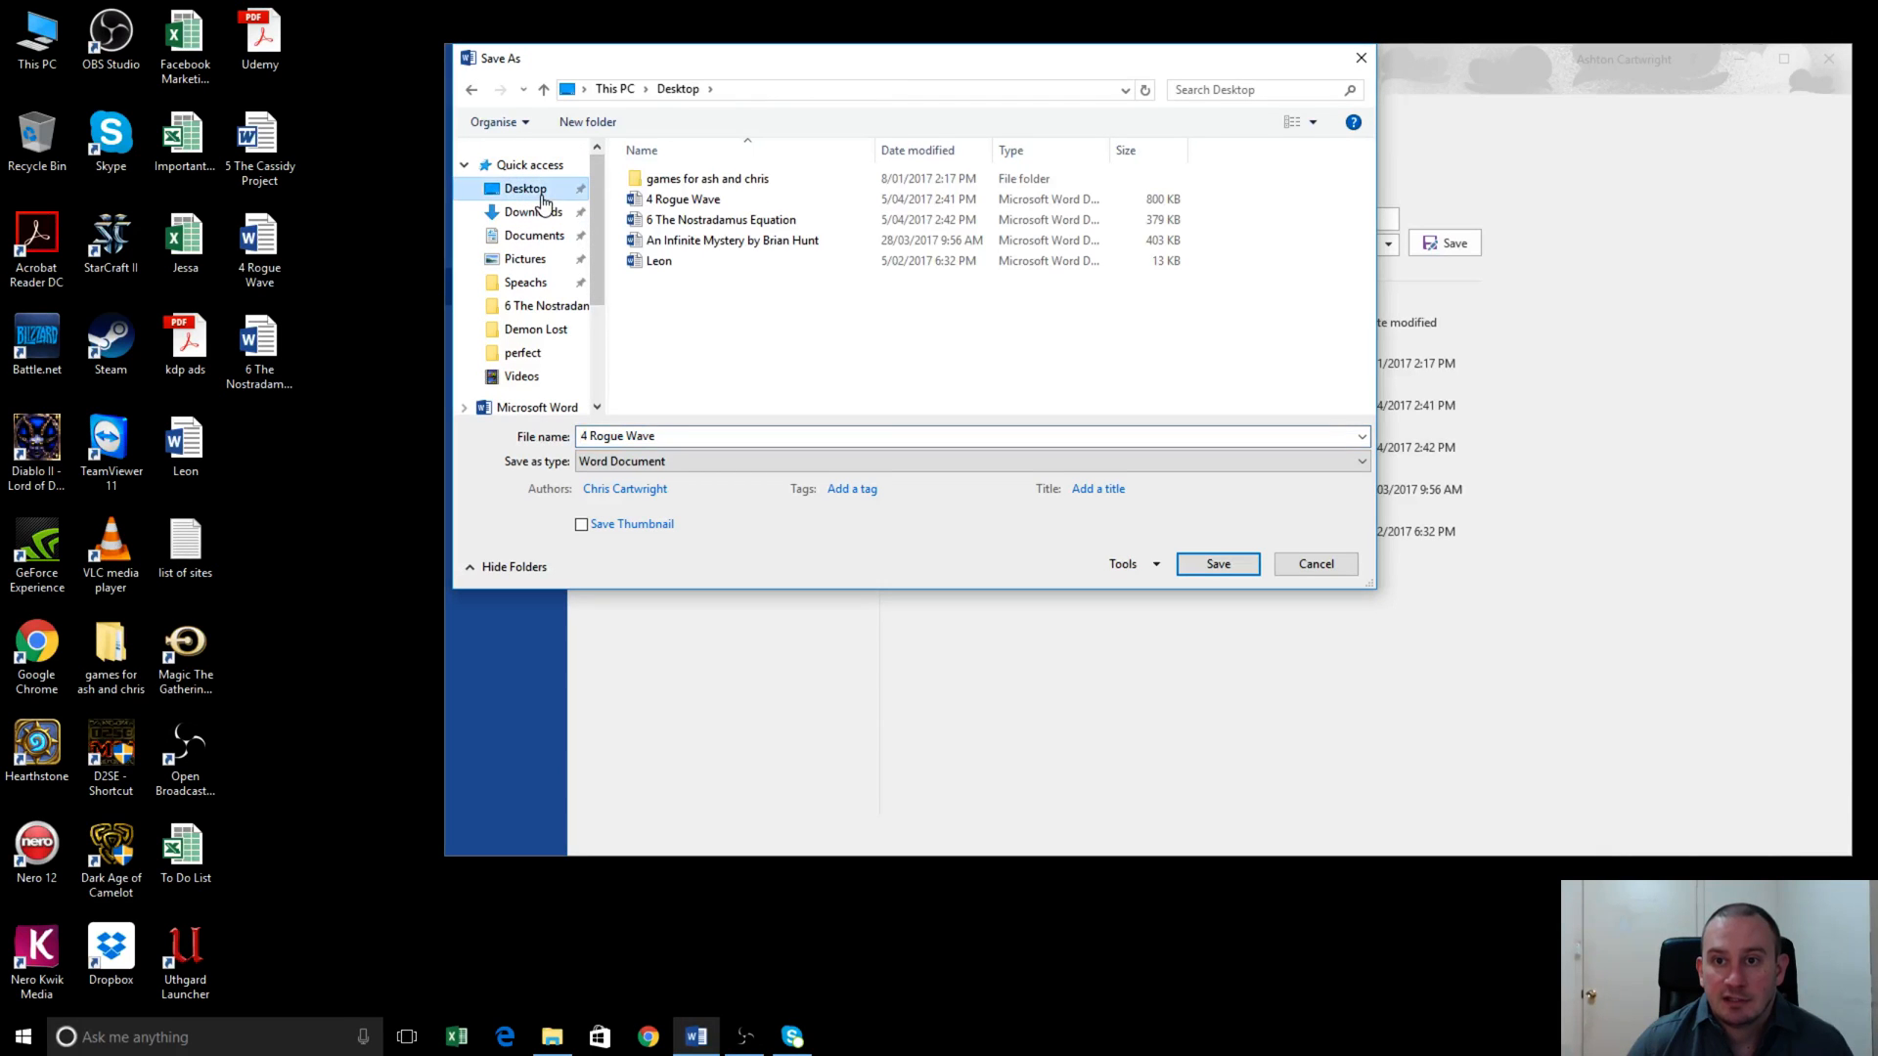
# - Name the copy "Sam Reilly Collection Volume 2" and save it as a Word Document
pyautogui.click(679, 435)
pyautogui.write('Sam ')
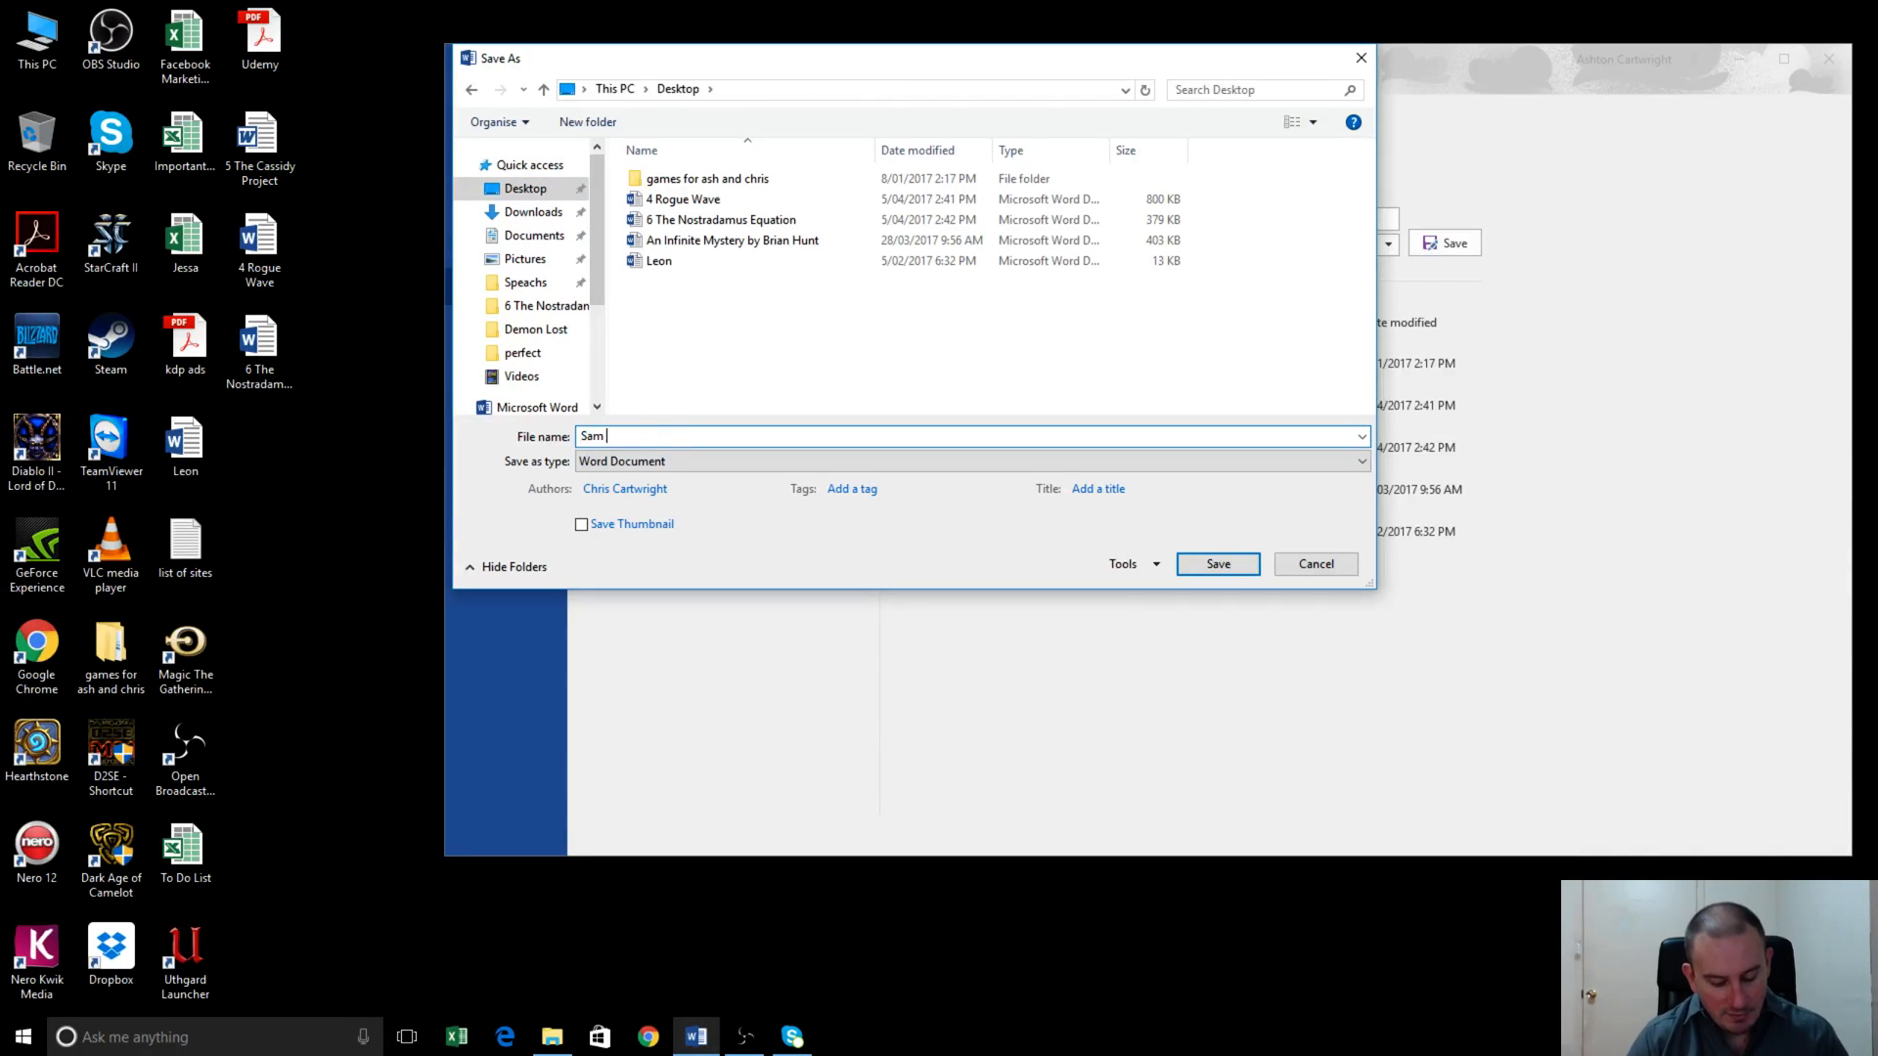
pyautogui.write('Reilly Col')
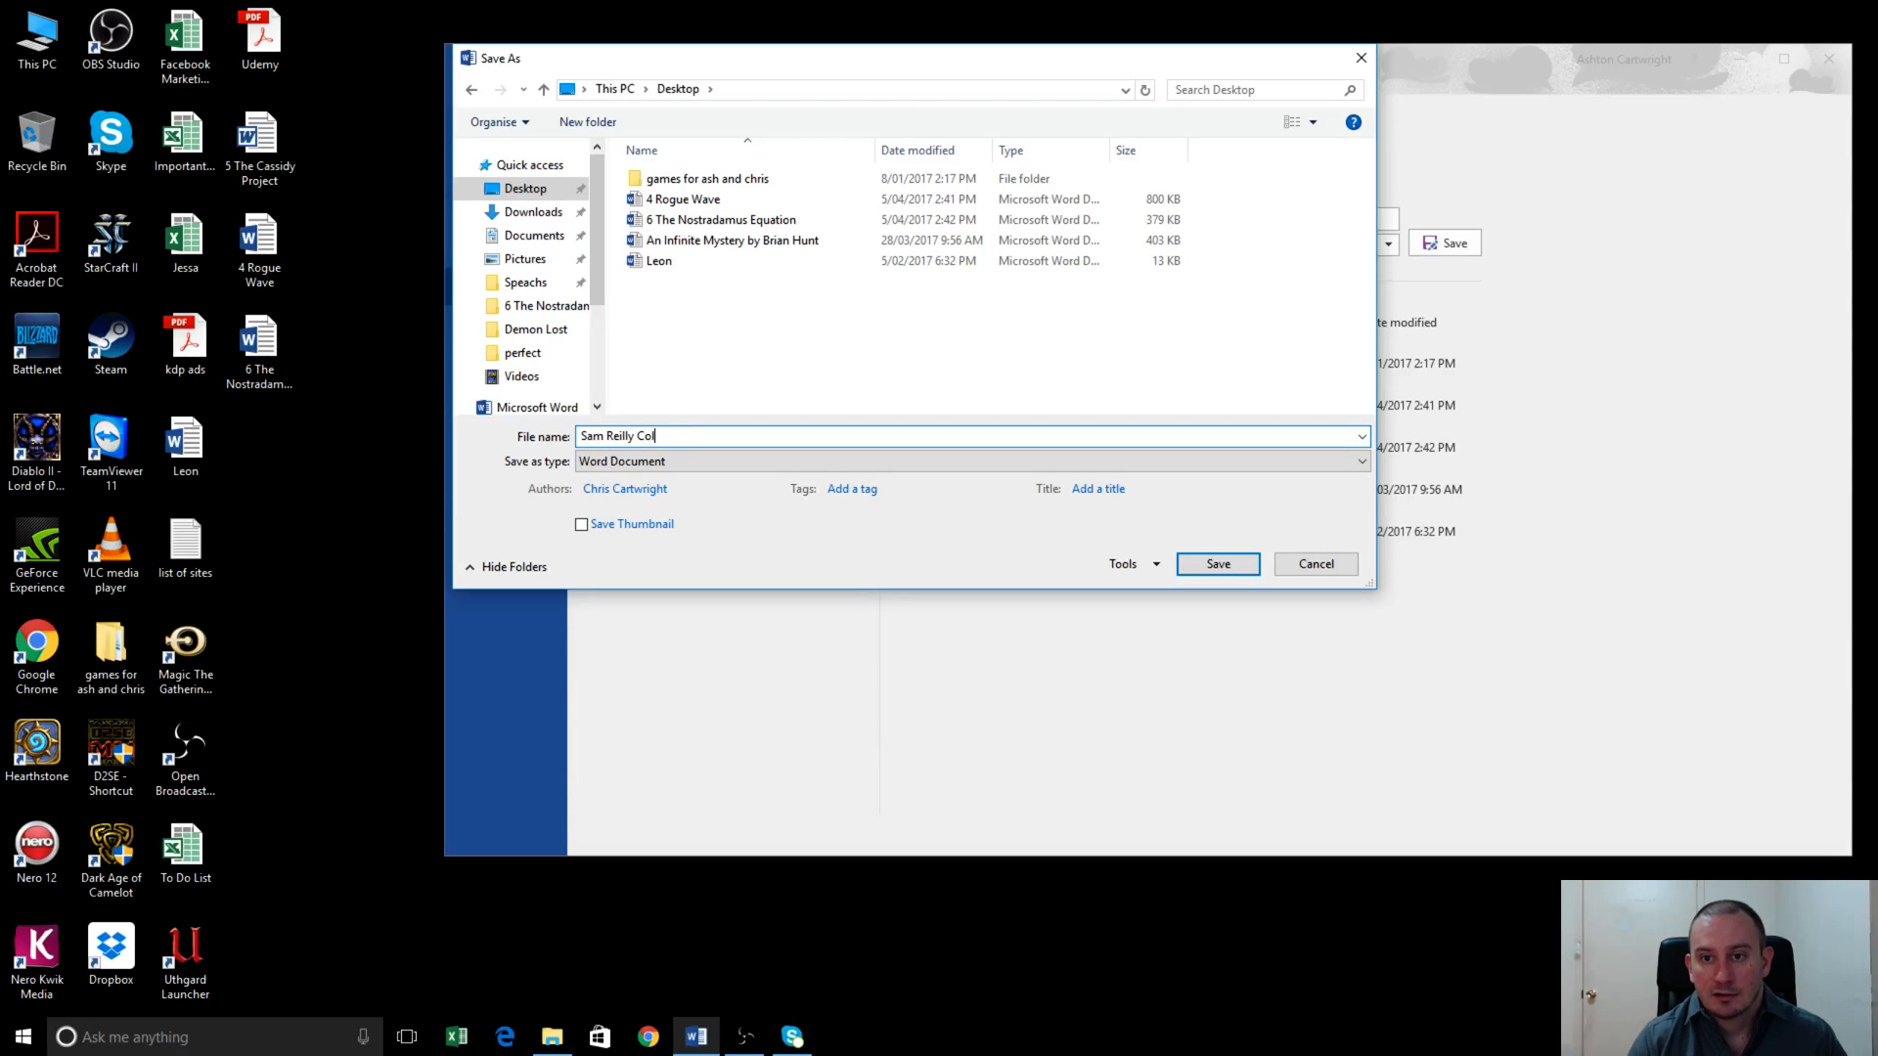
pyautogui.write('lection VOlu')
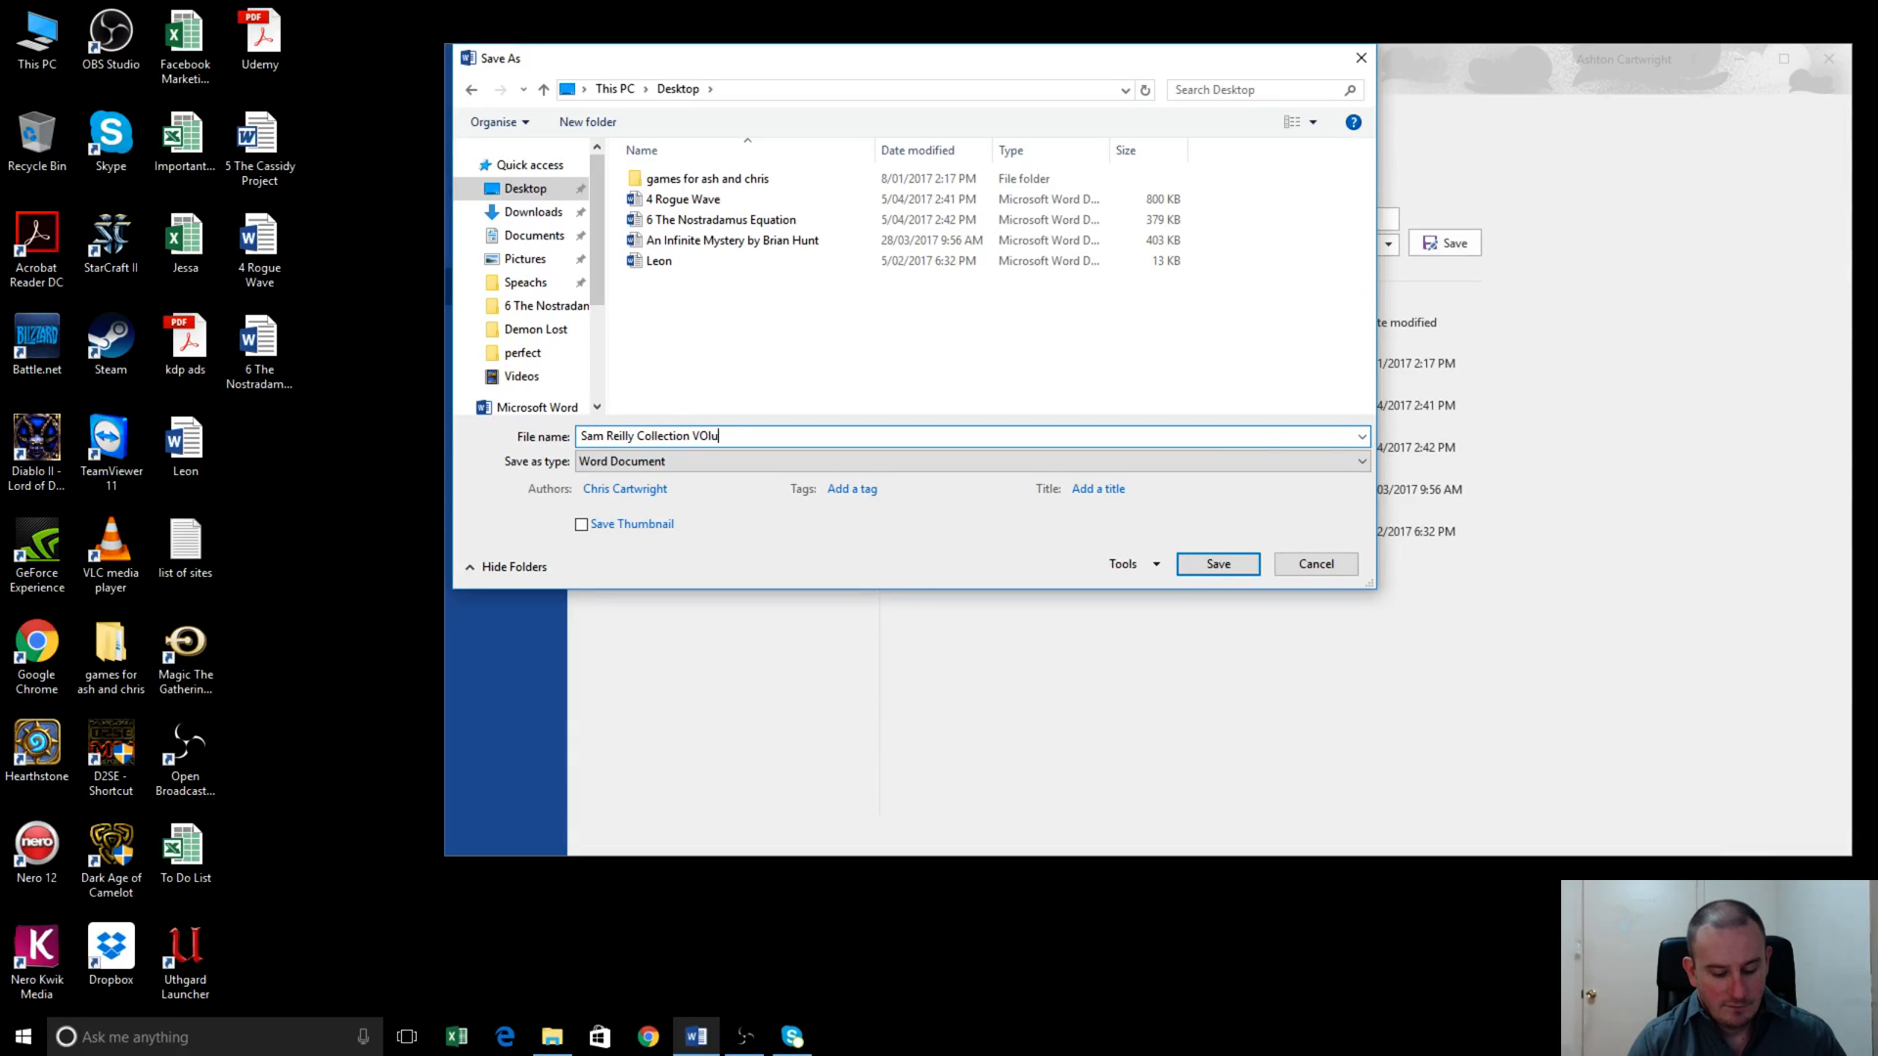
pyautogui.write('me 2')
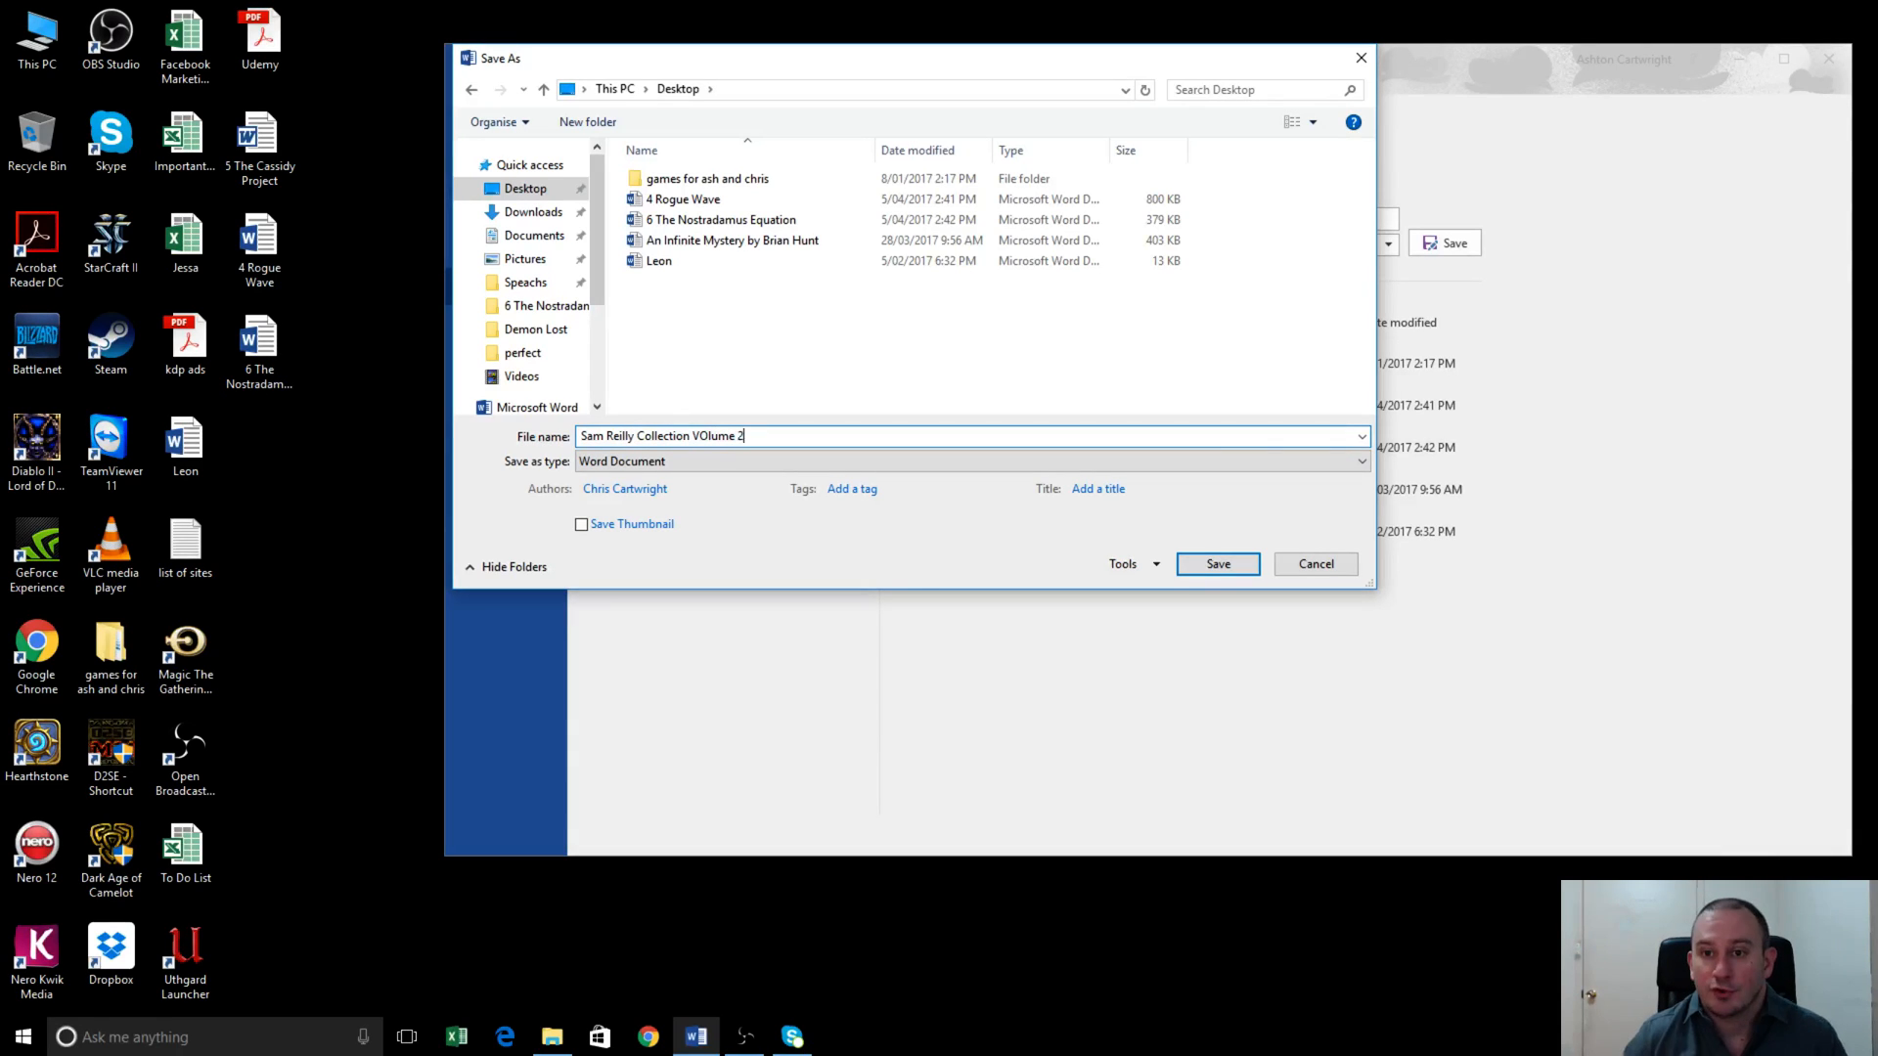
pyautogui.click(710, 431)
pyautogui.press('BackSpace')
pyautogui.write('o')
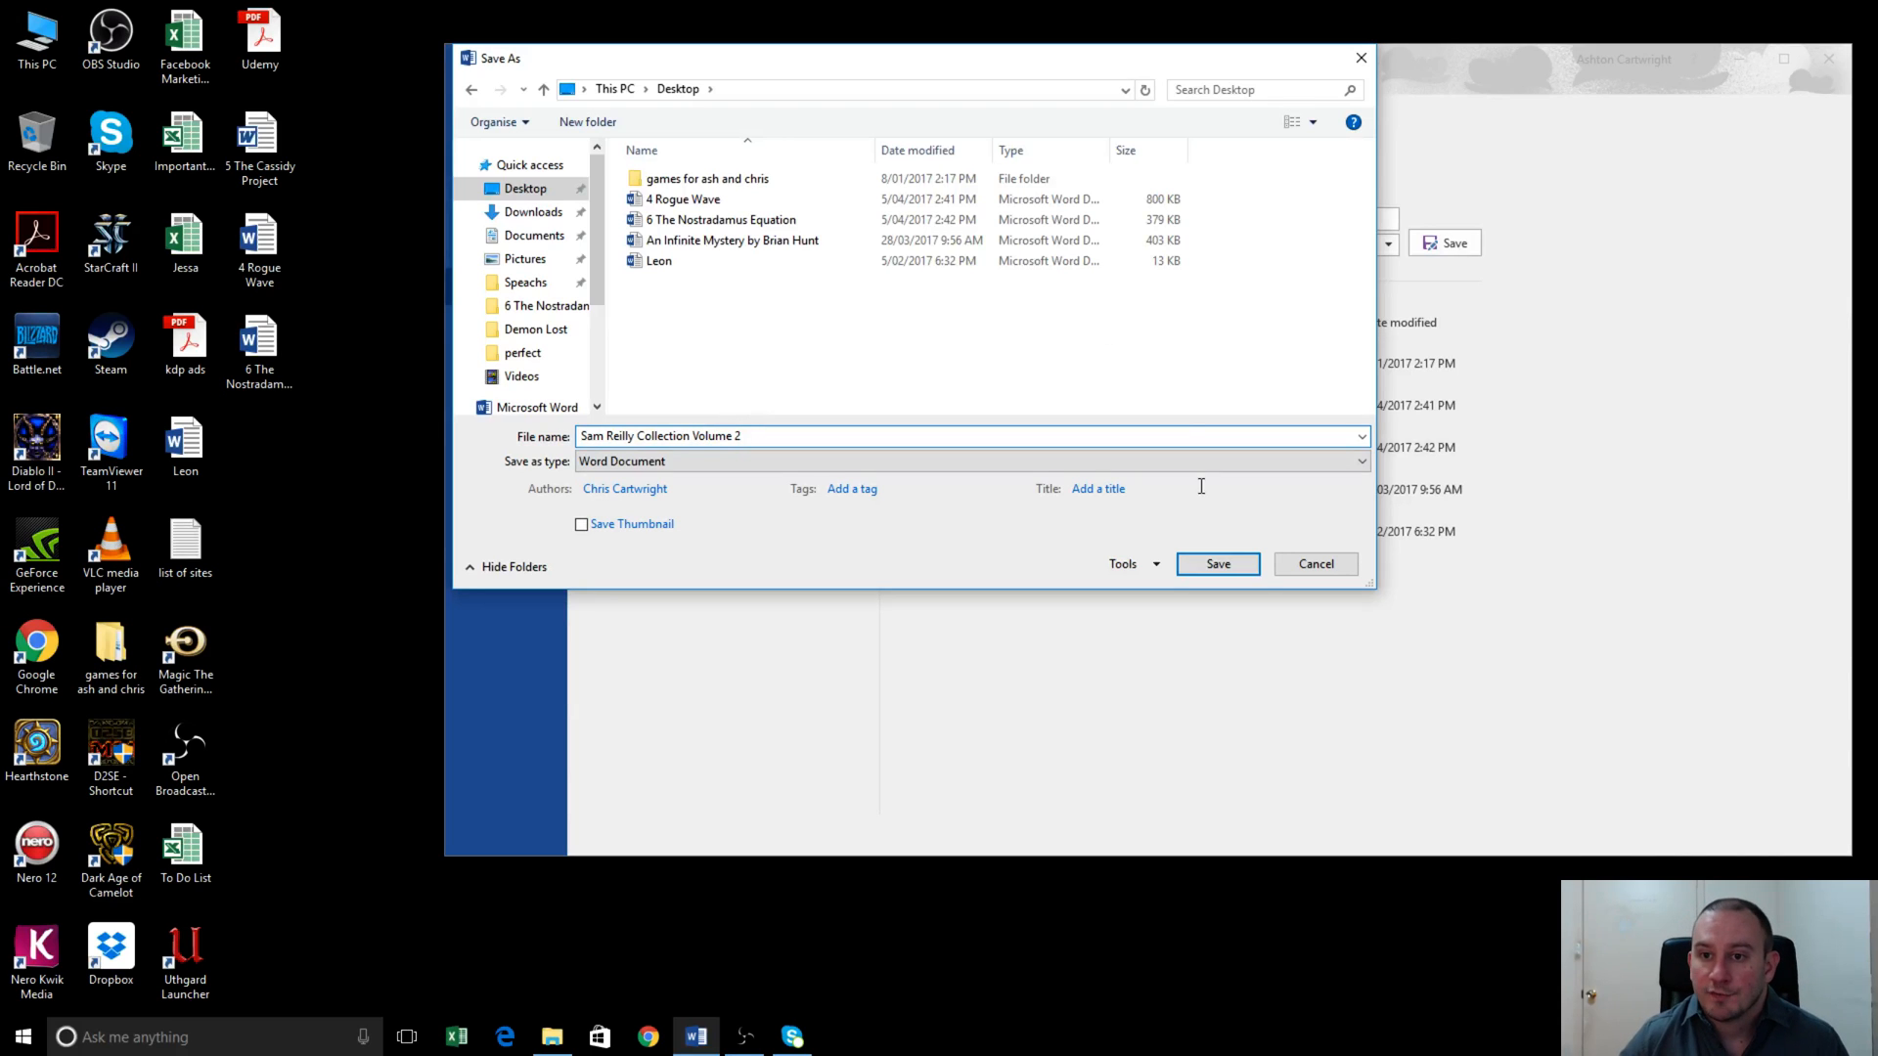
pyautogui.click(1218, 565)
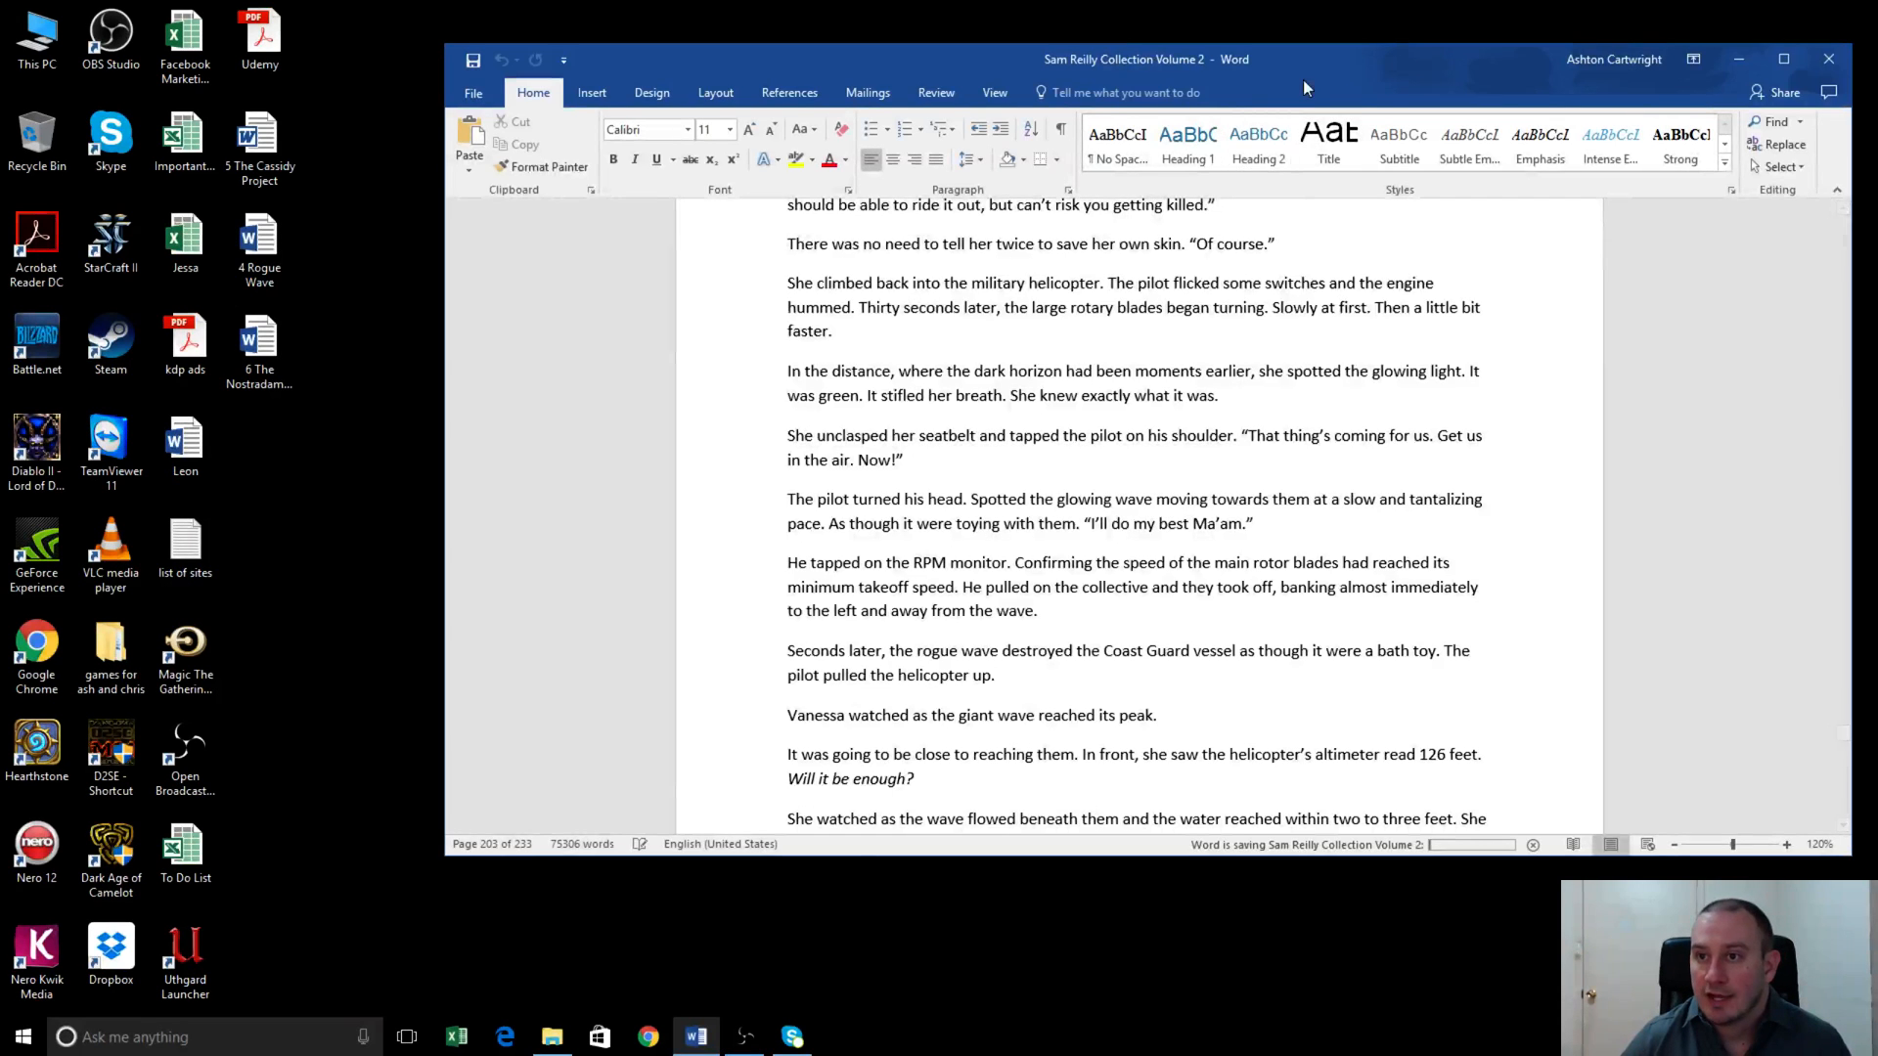
# - Open the 5 The Cassidy Project document from the desktop and copy its entire contents
pyautogui.moveTo(1304, 74); pyautogui.dragTo(1242, 99)
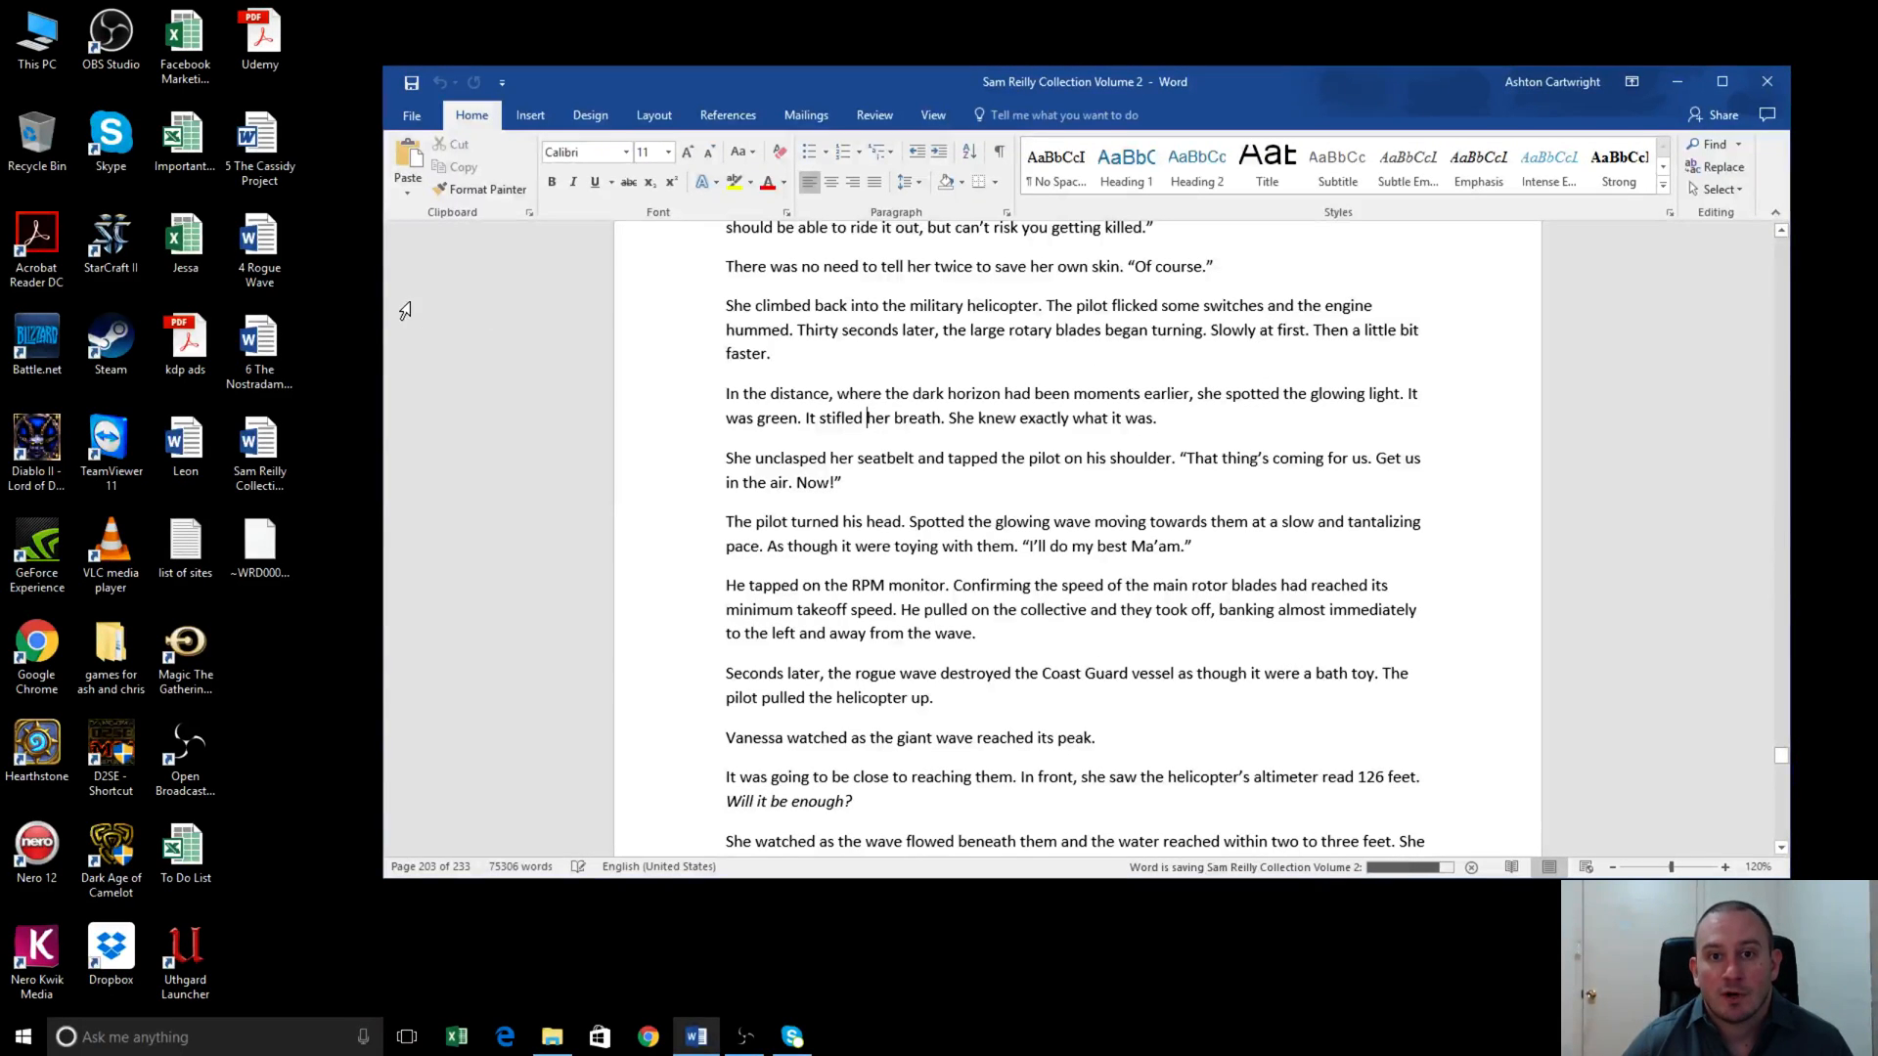
pyautogui.click(283, 291)
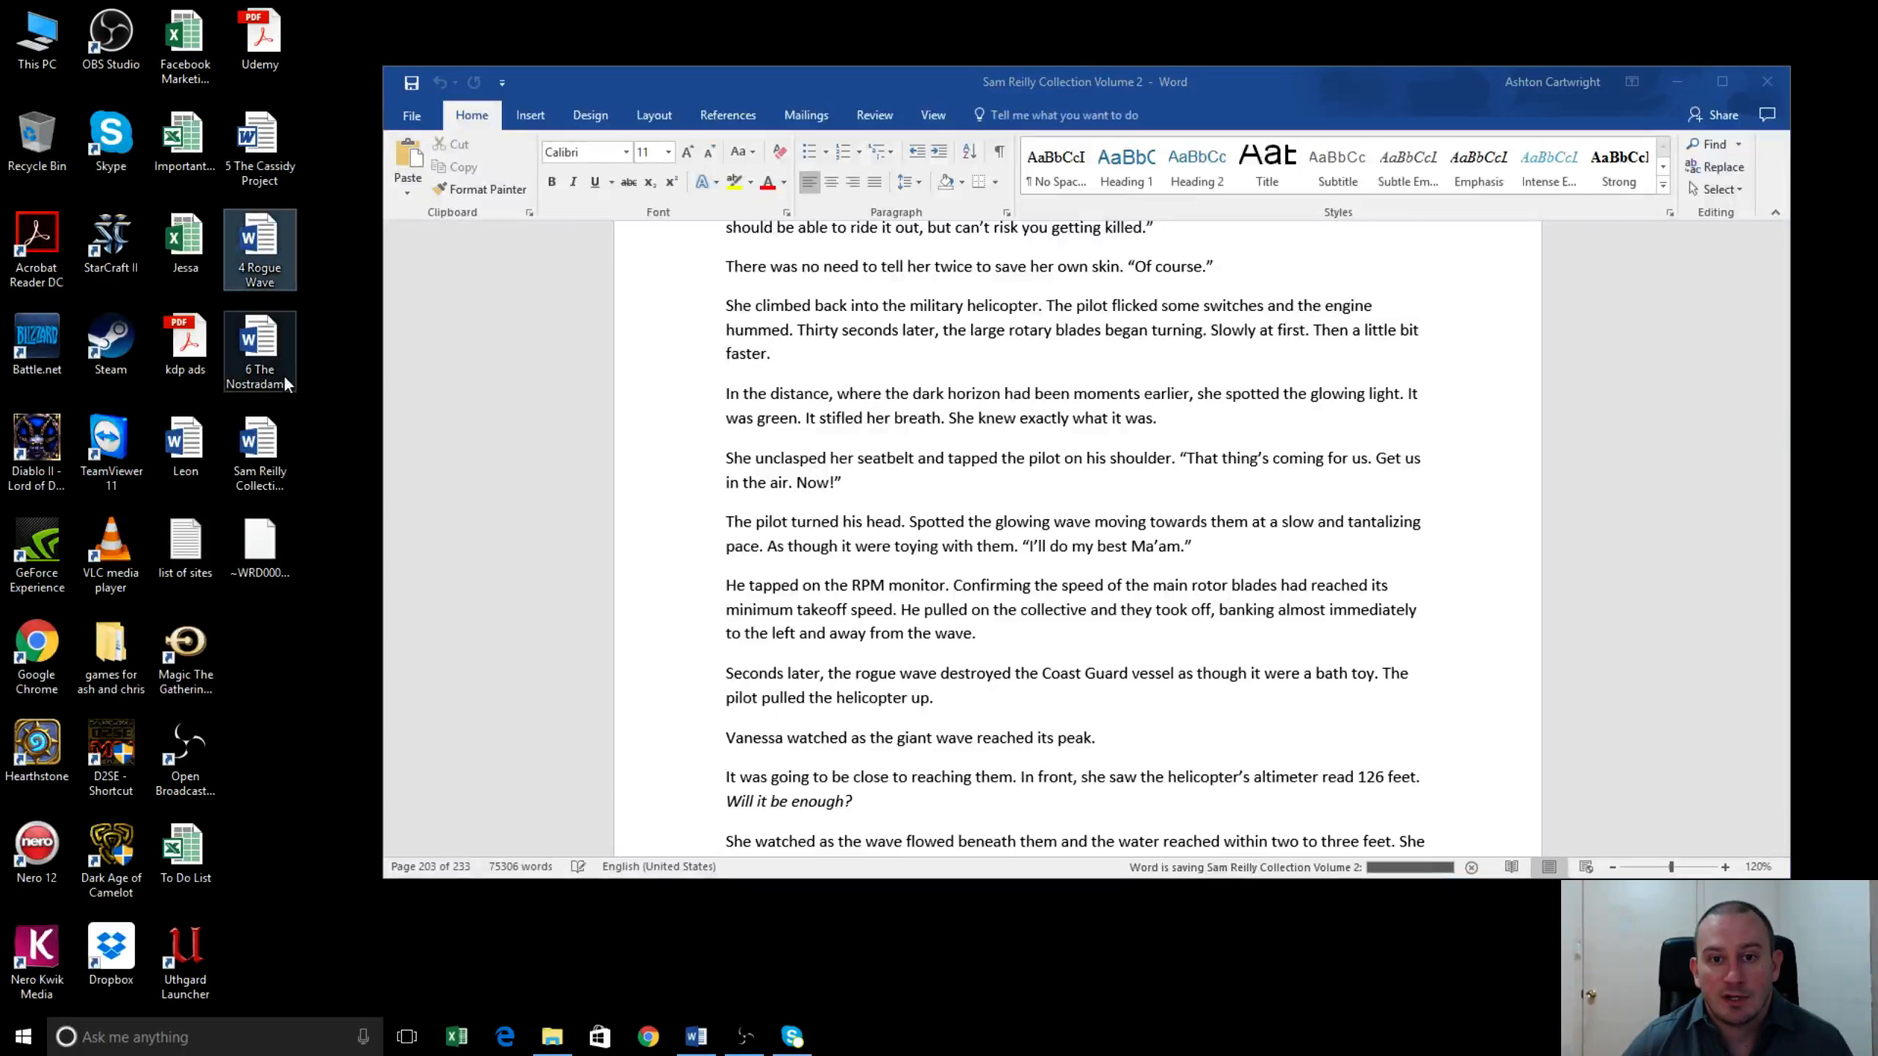
pyautogui.click(278, 176)
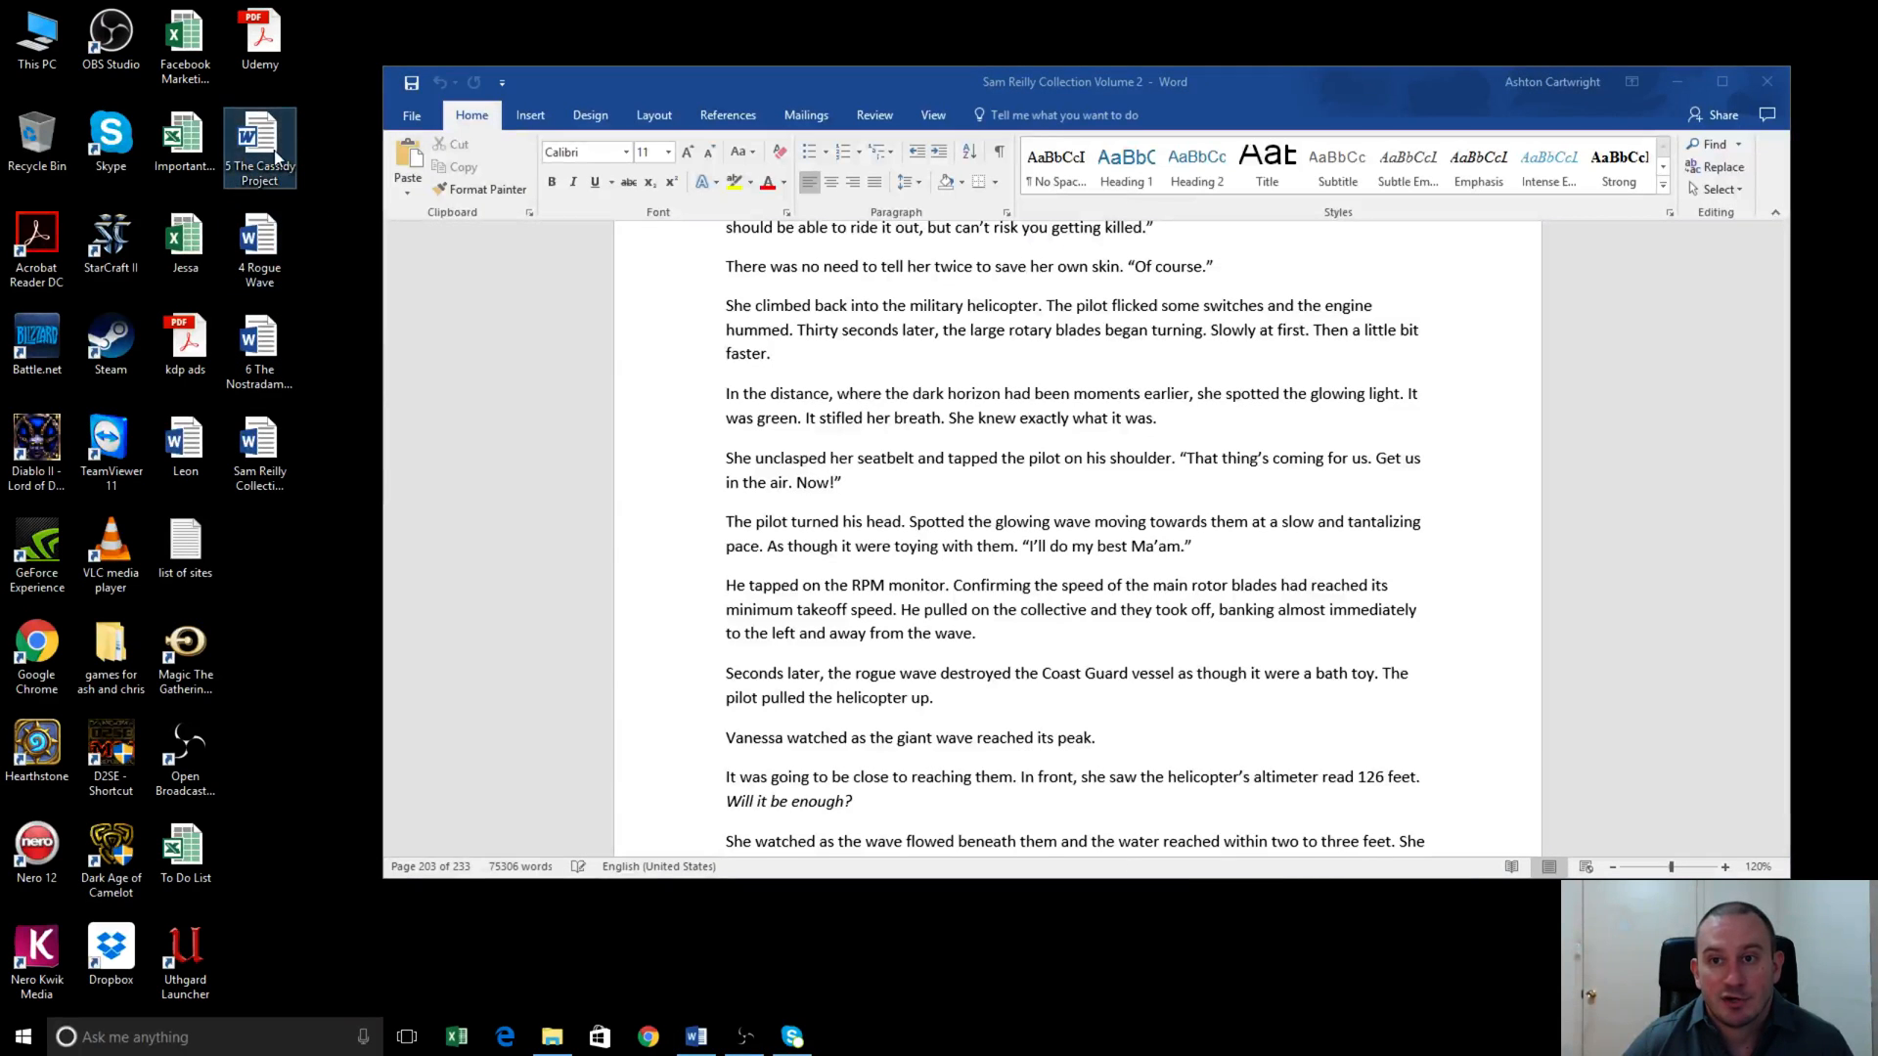
pyautogui.doubleClick(276, 155)
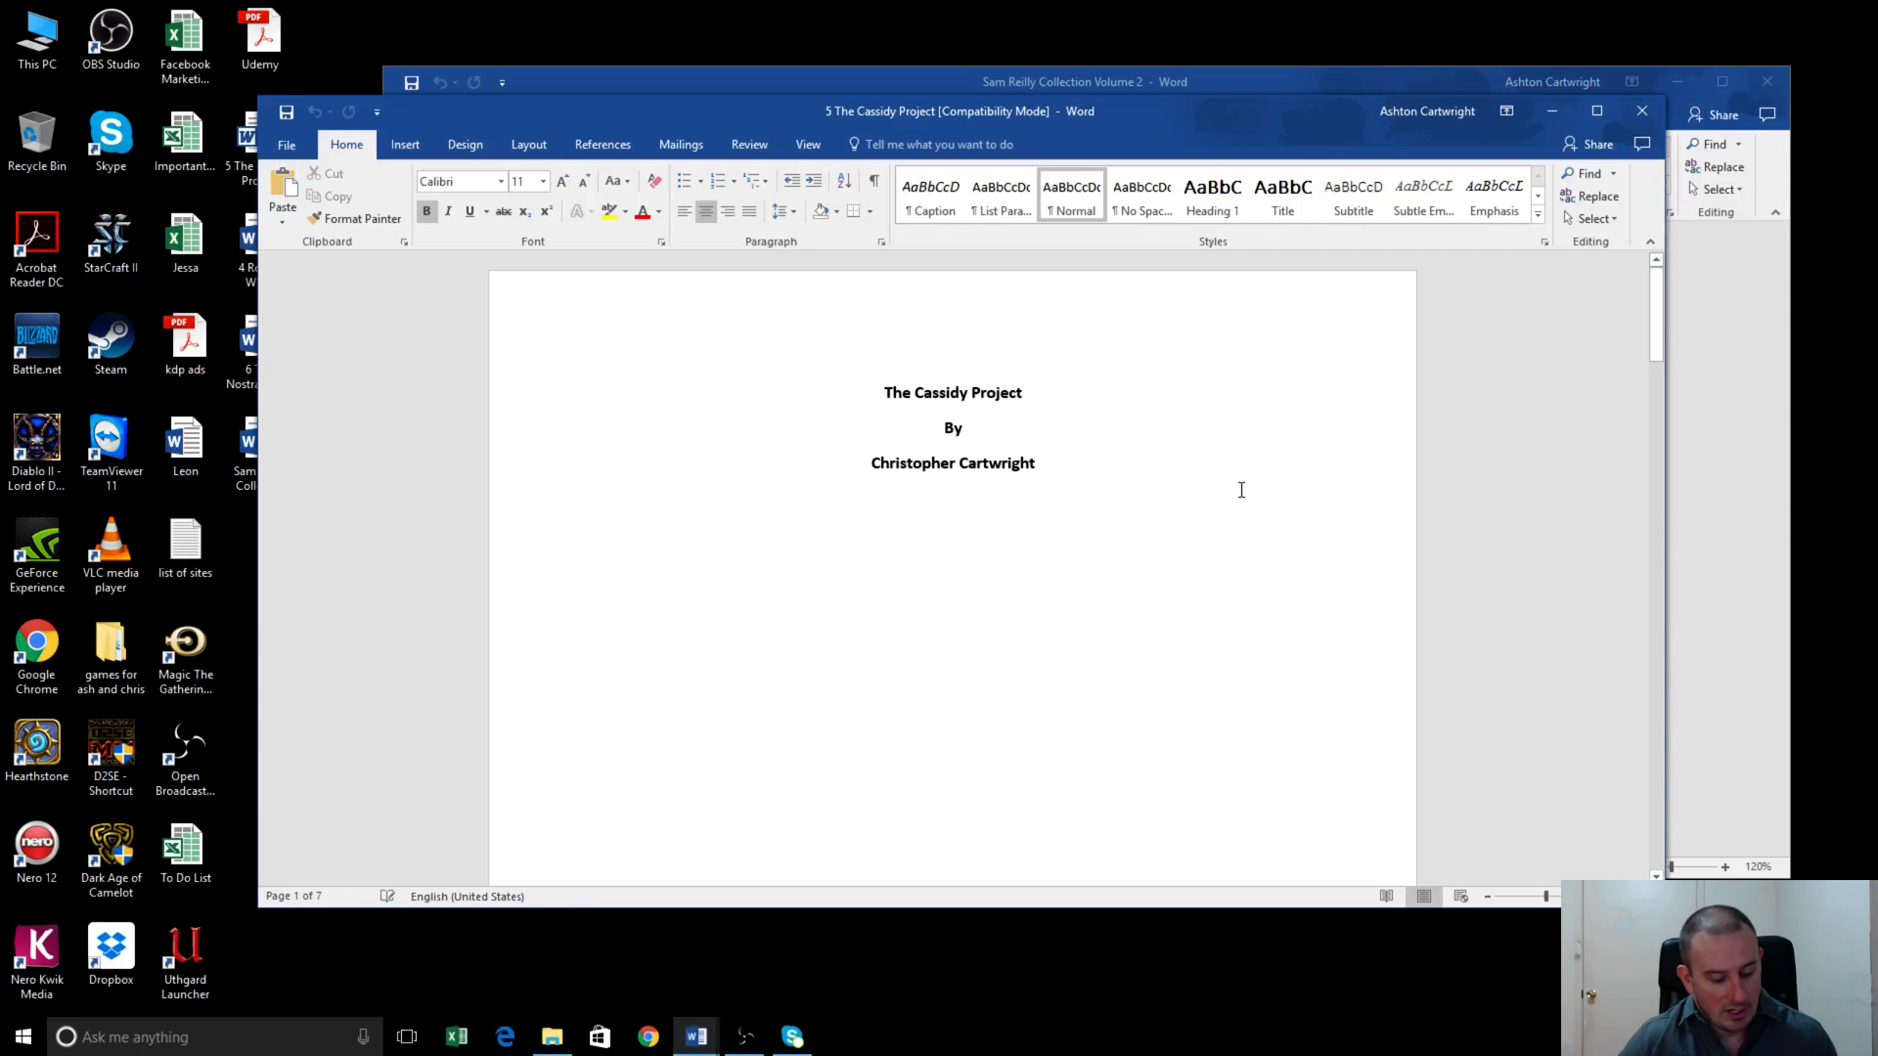
pyautogui.hotkey('ctrl', 'a')
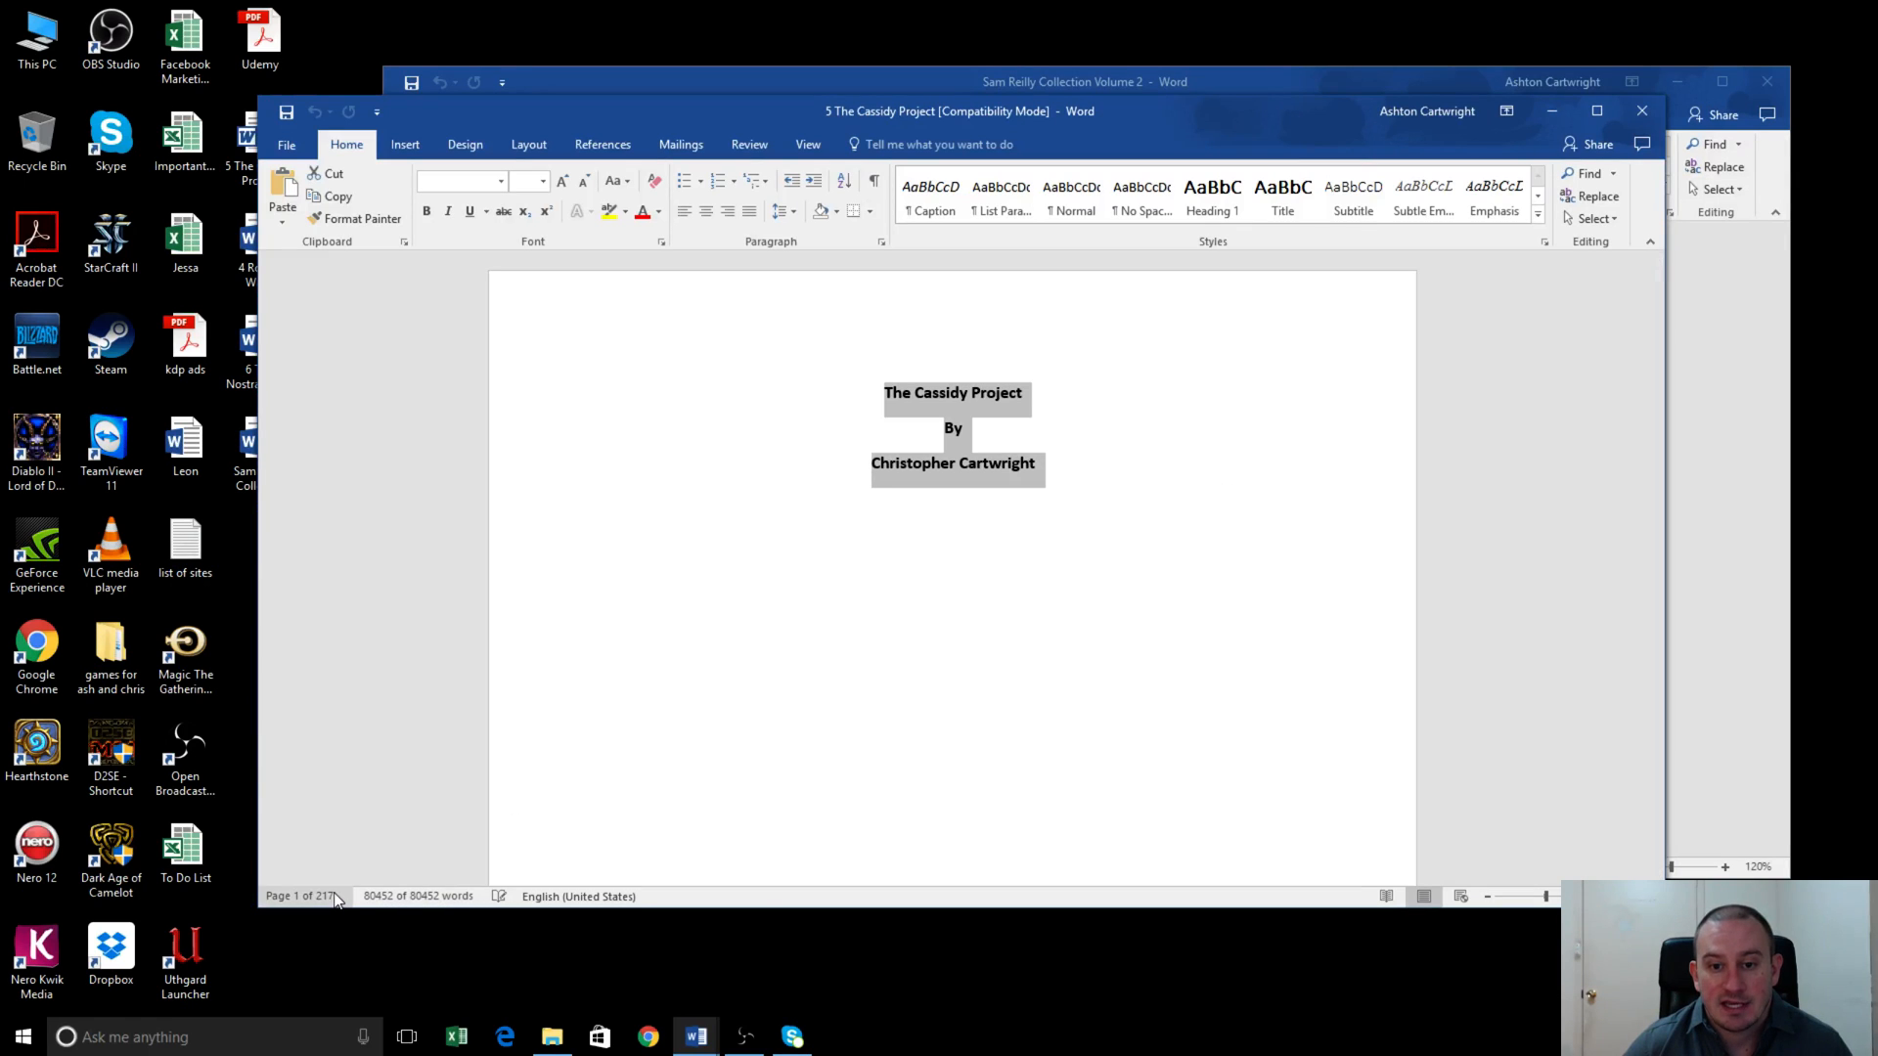
pyautogui.moveTo(1653, 281); pyautogui.dragTo(1655, 374)
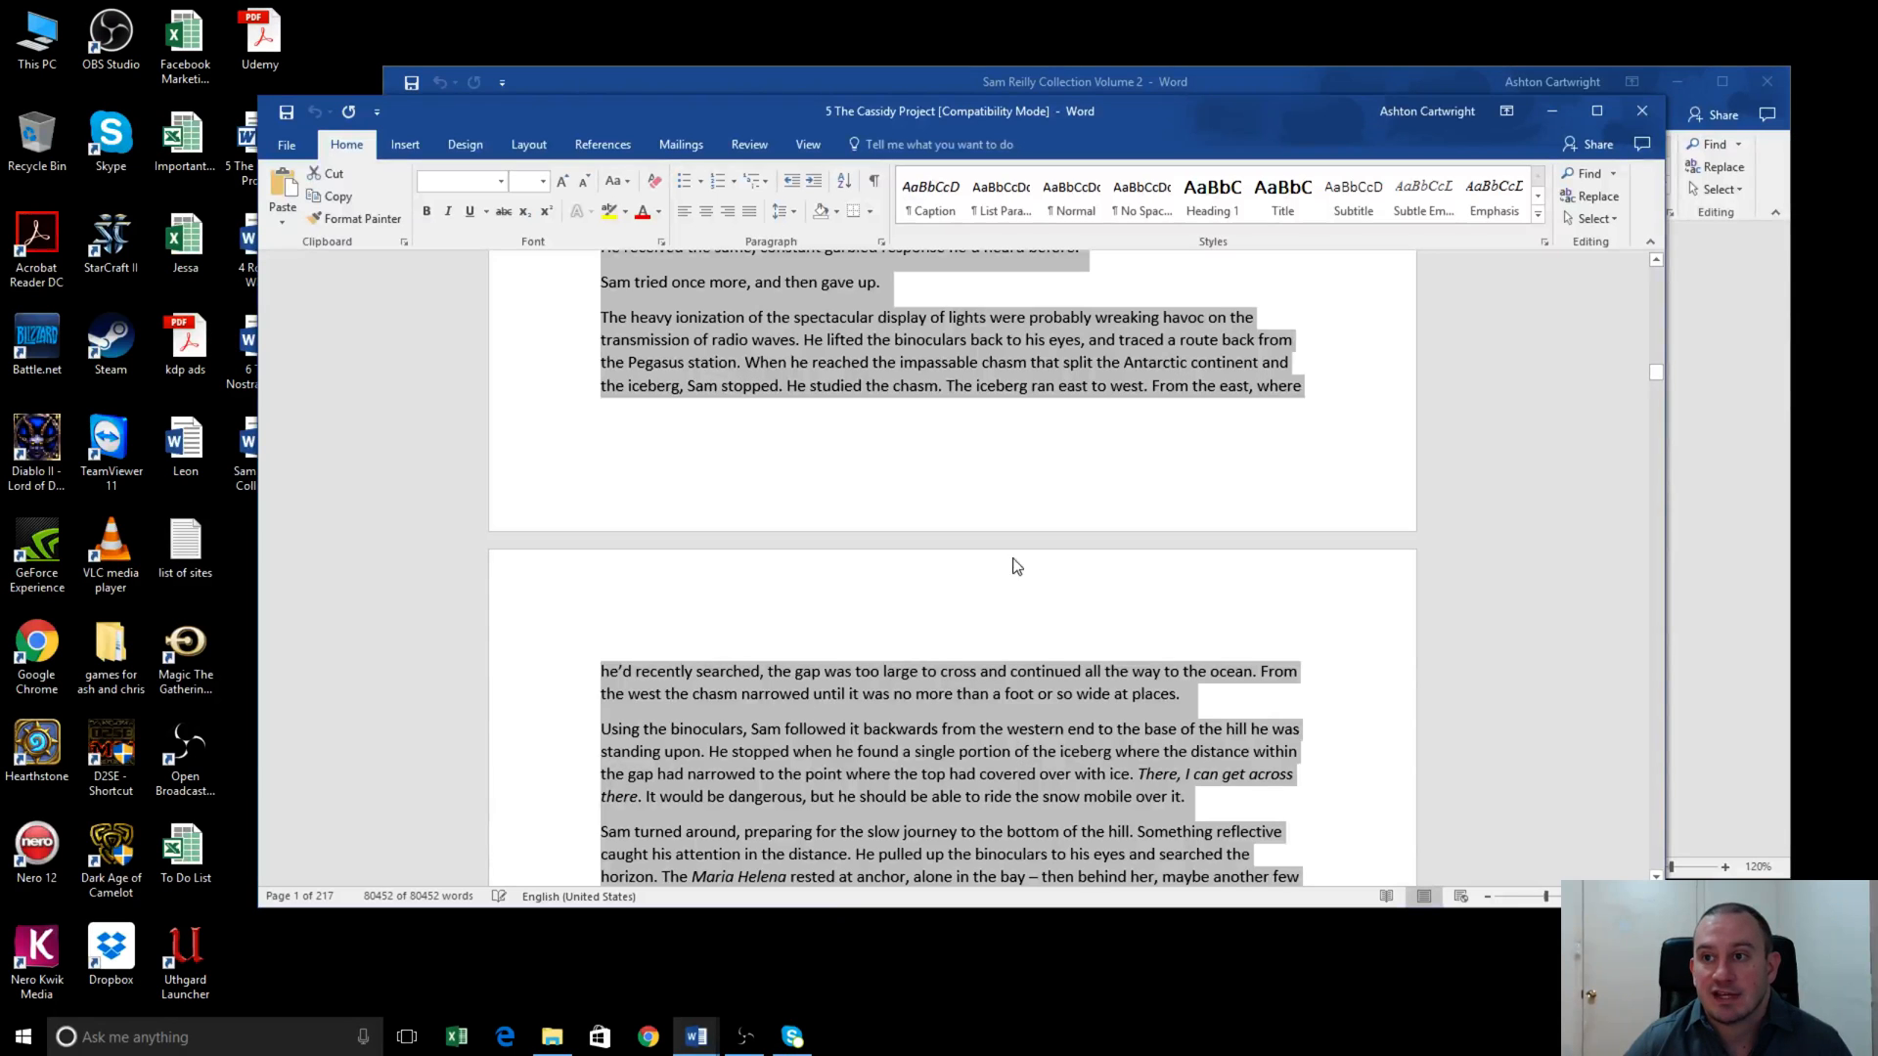
# - Paste the copied Cassidy Project text at the very end of Sam Reilly Collection Volume 2, after The Ninth cover image
pyautogui.click(1264, 74)
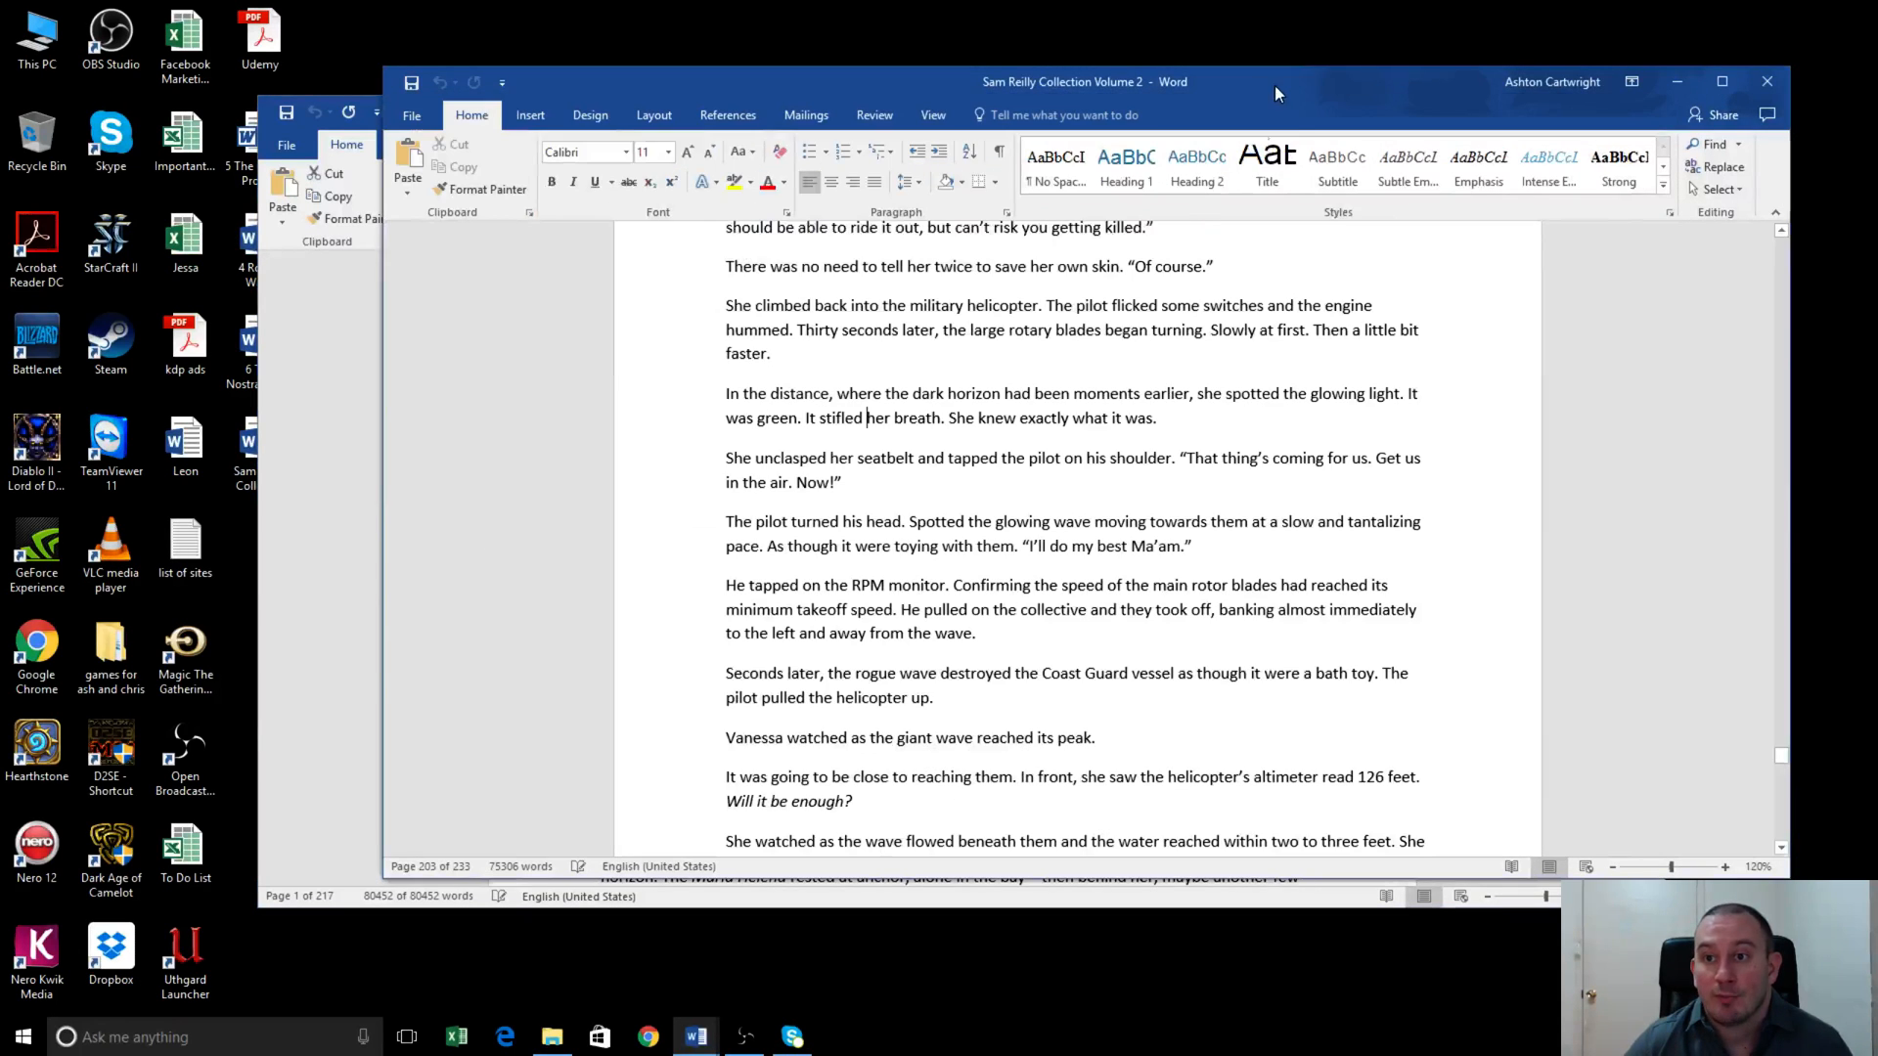
pyautogui.moveTo(1782, 764); pyautogui.dragTo(1782, 832)
pyautogui.scroll(8, 1340, 675)
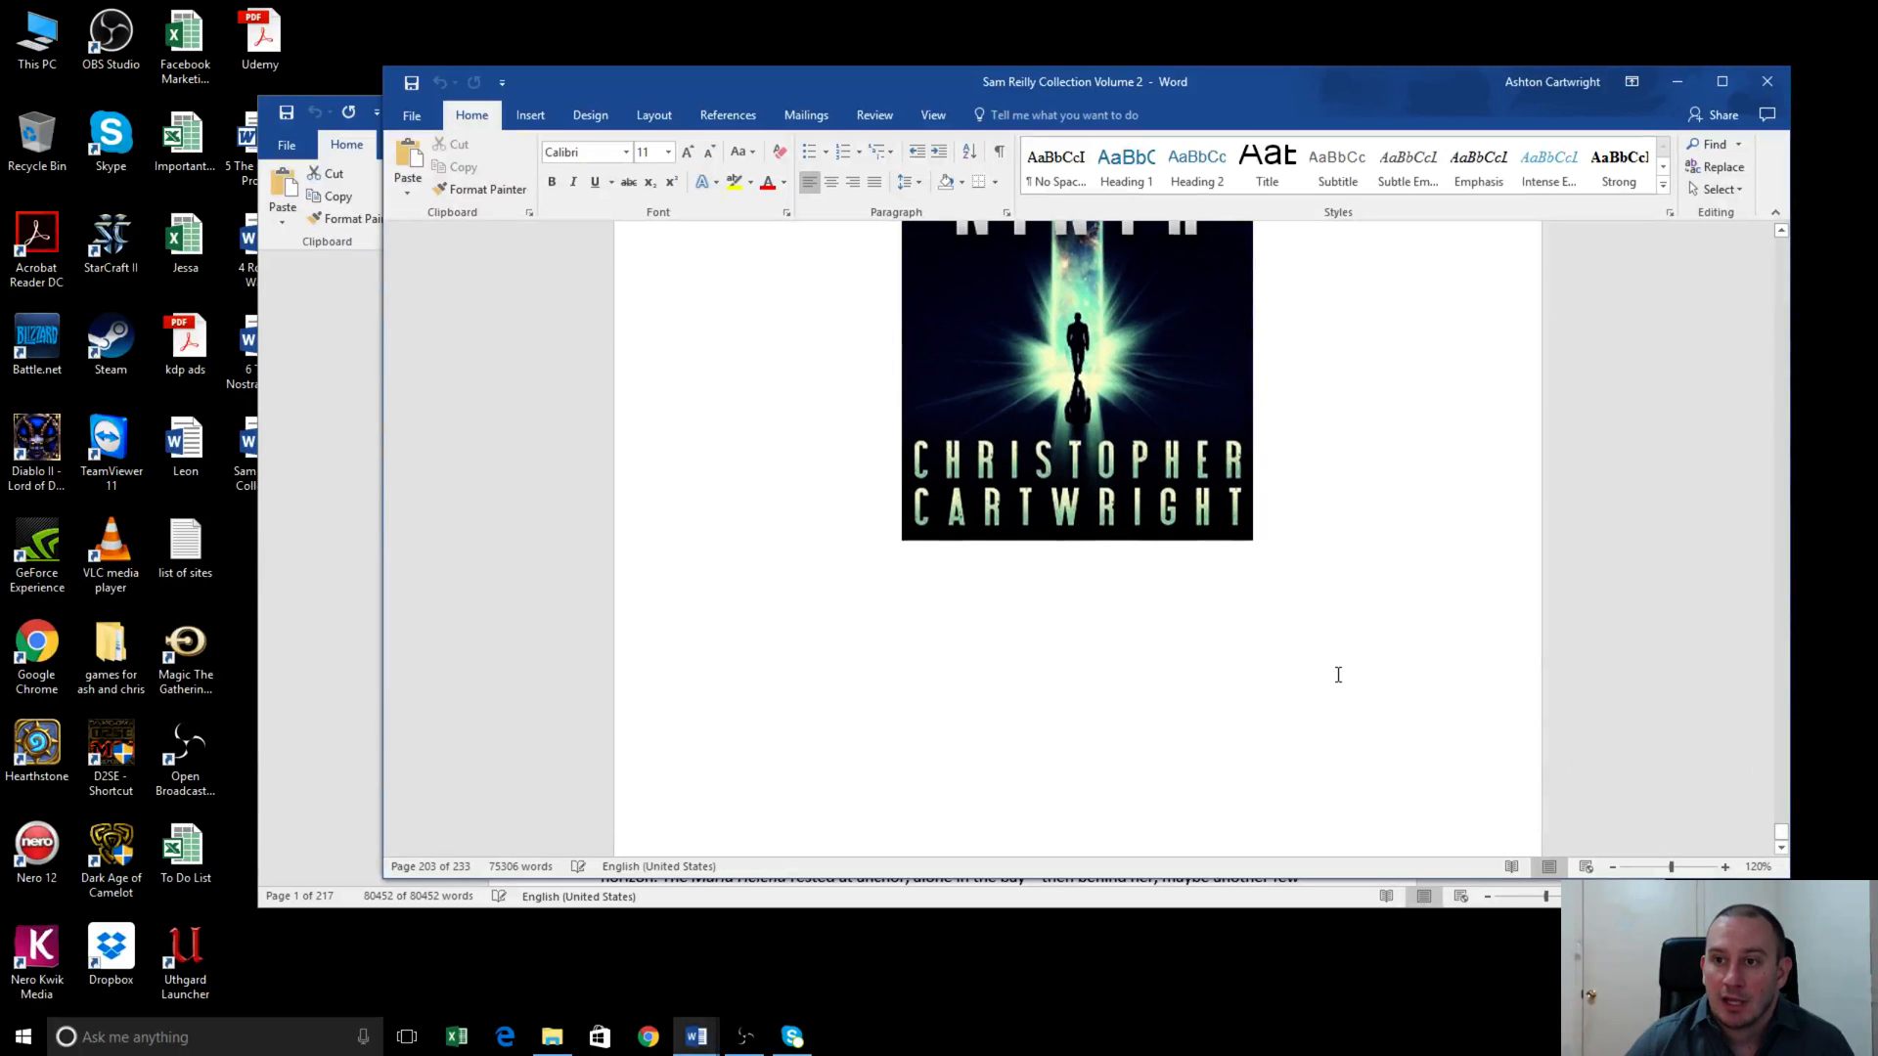
pyautogui.scroll(10, 1099, 428)
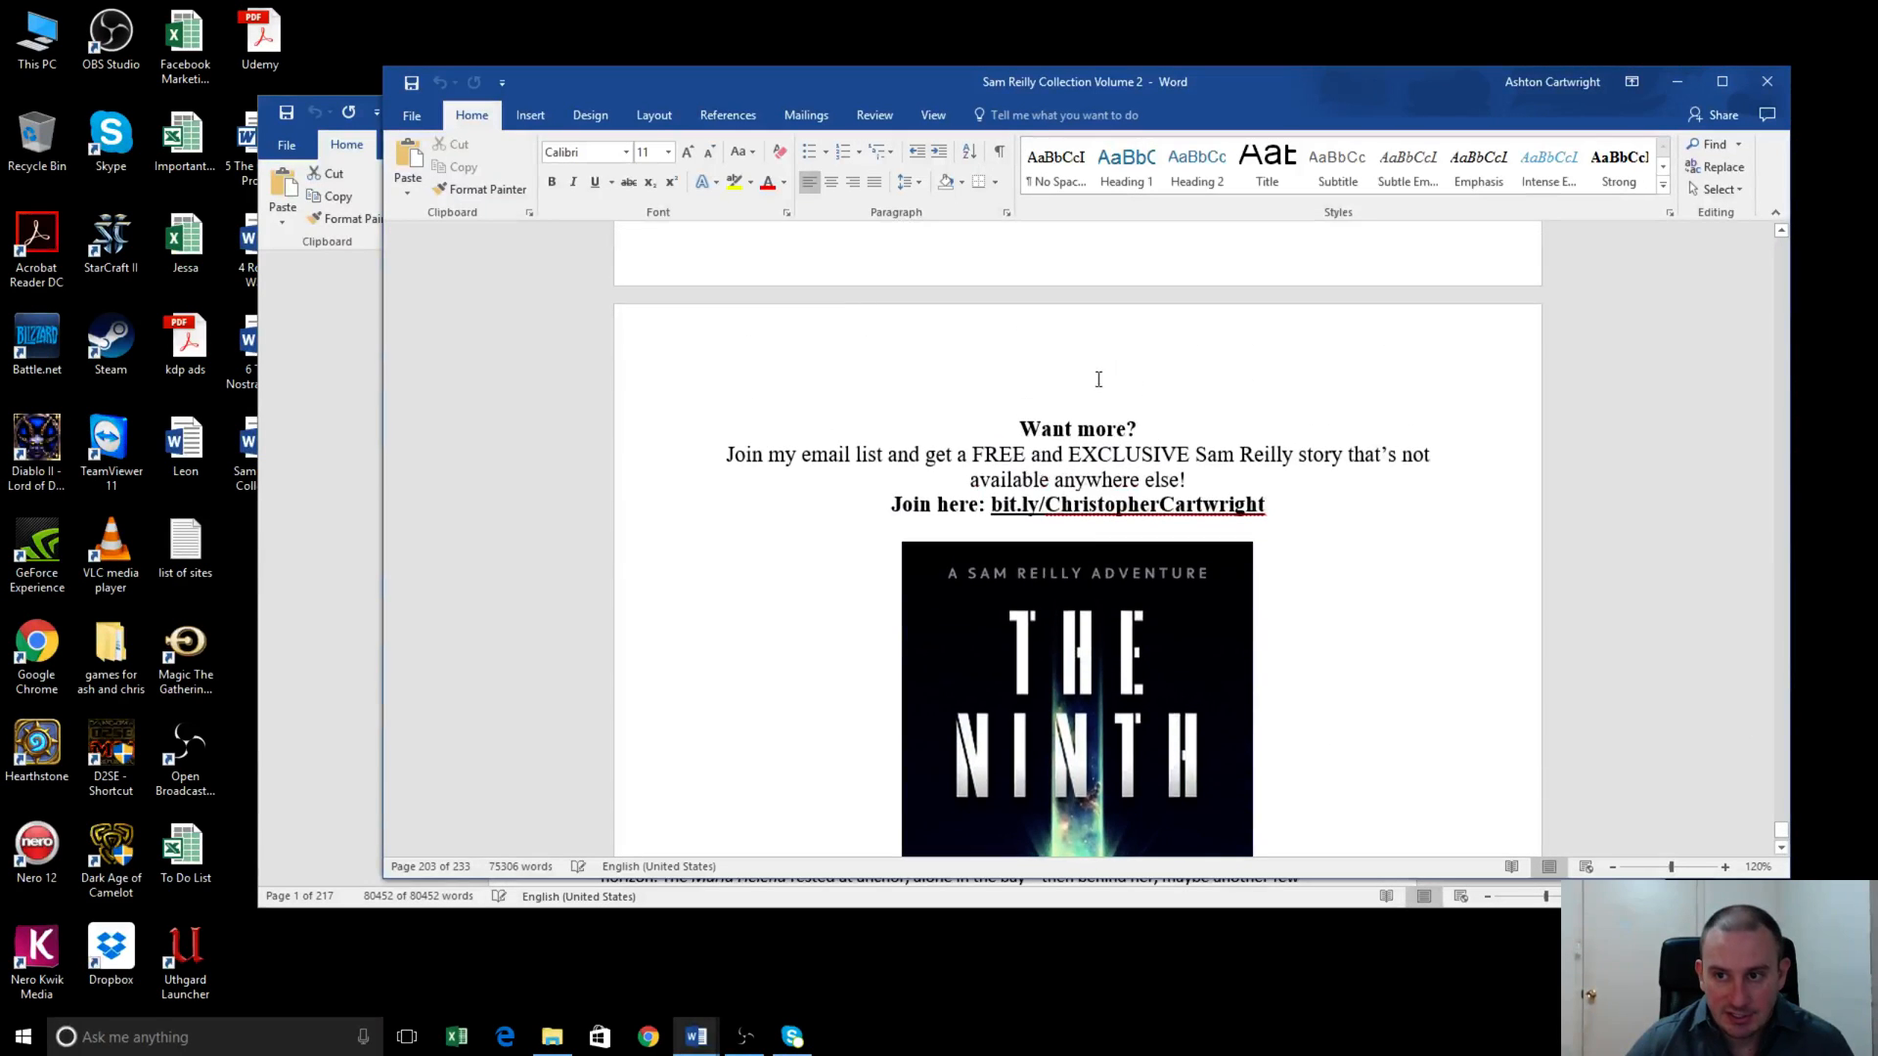
pyautogui.scroll(3, 1098, 427)
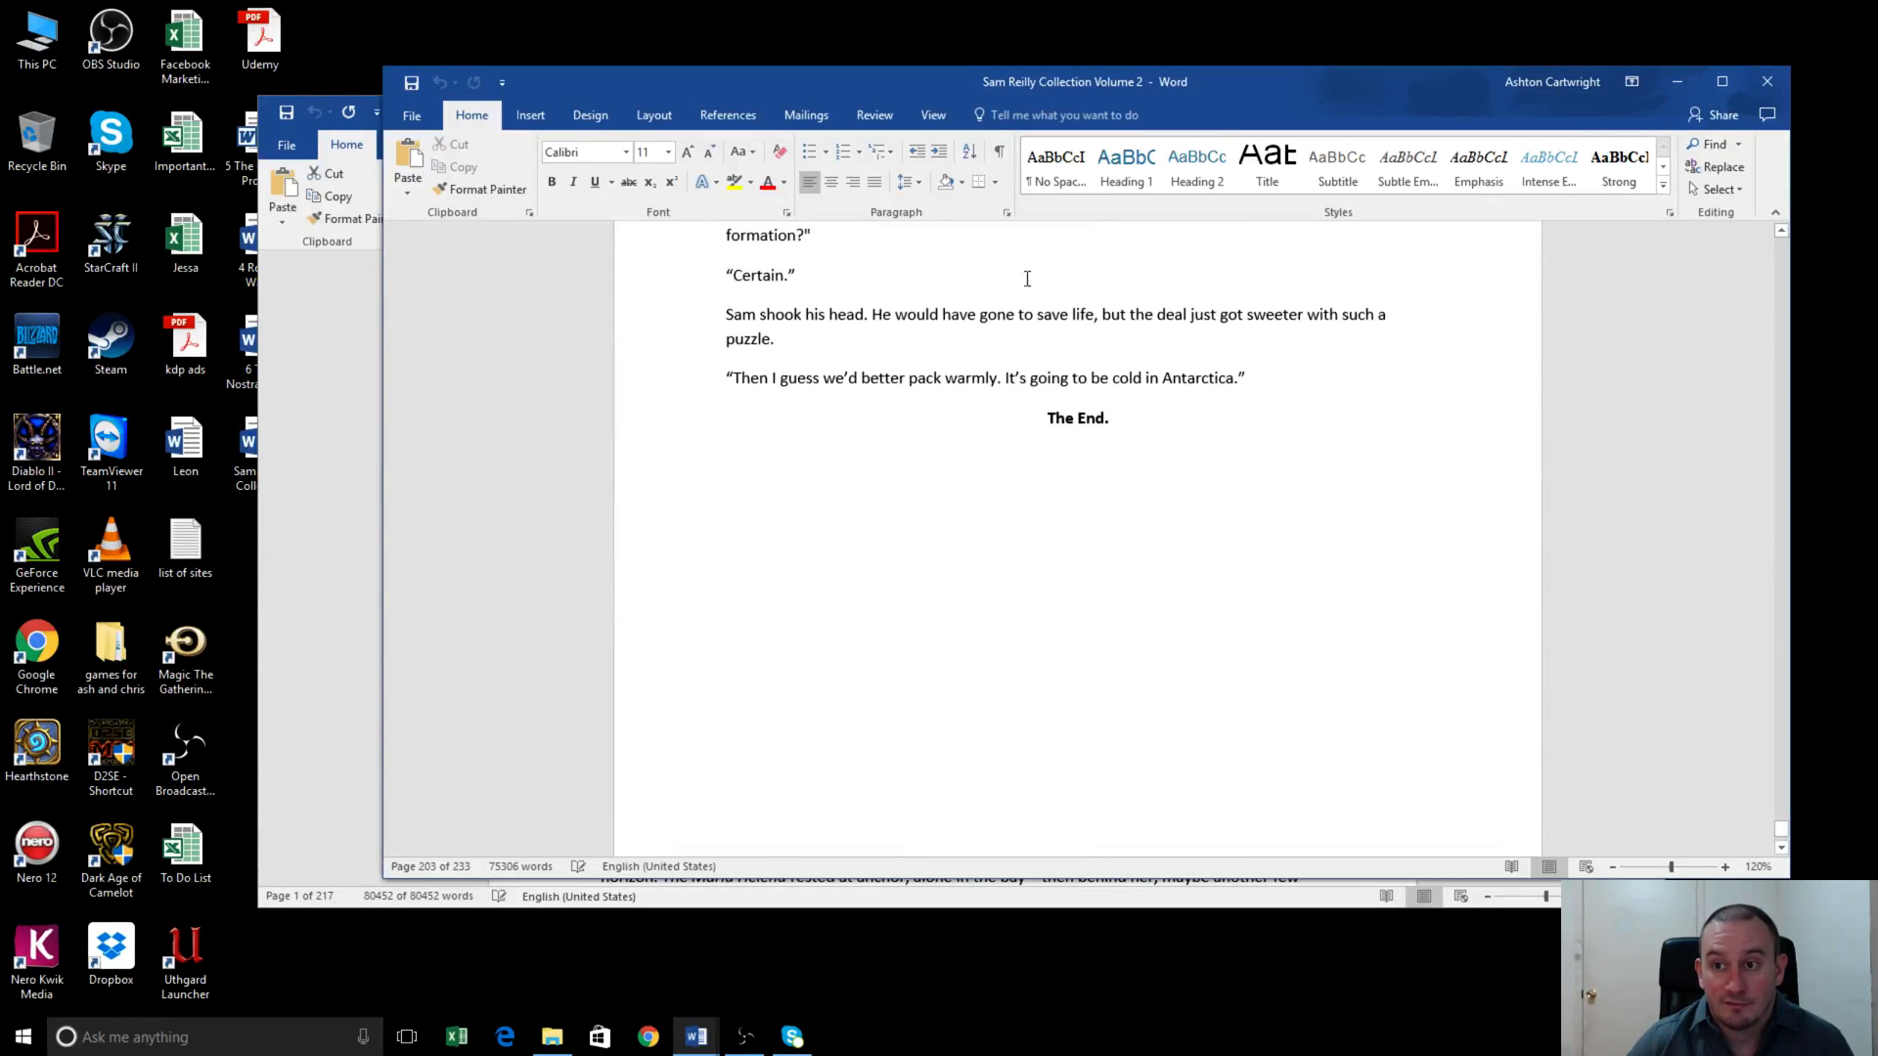
pyautogui.scroll(-9, 1079, 425)
pyautogui.scroll(-8, 1079, 452)
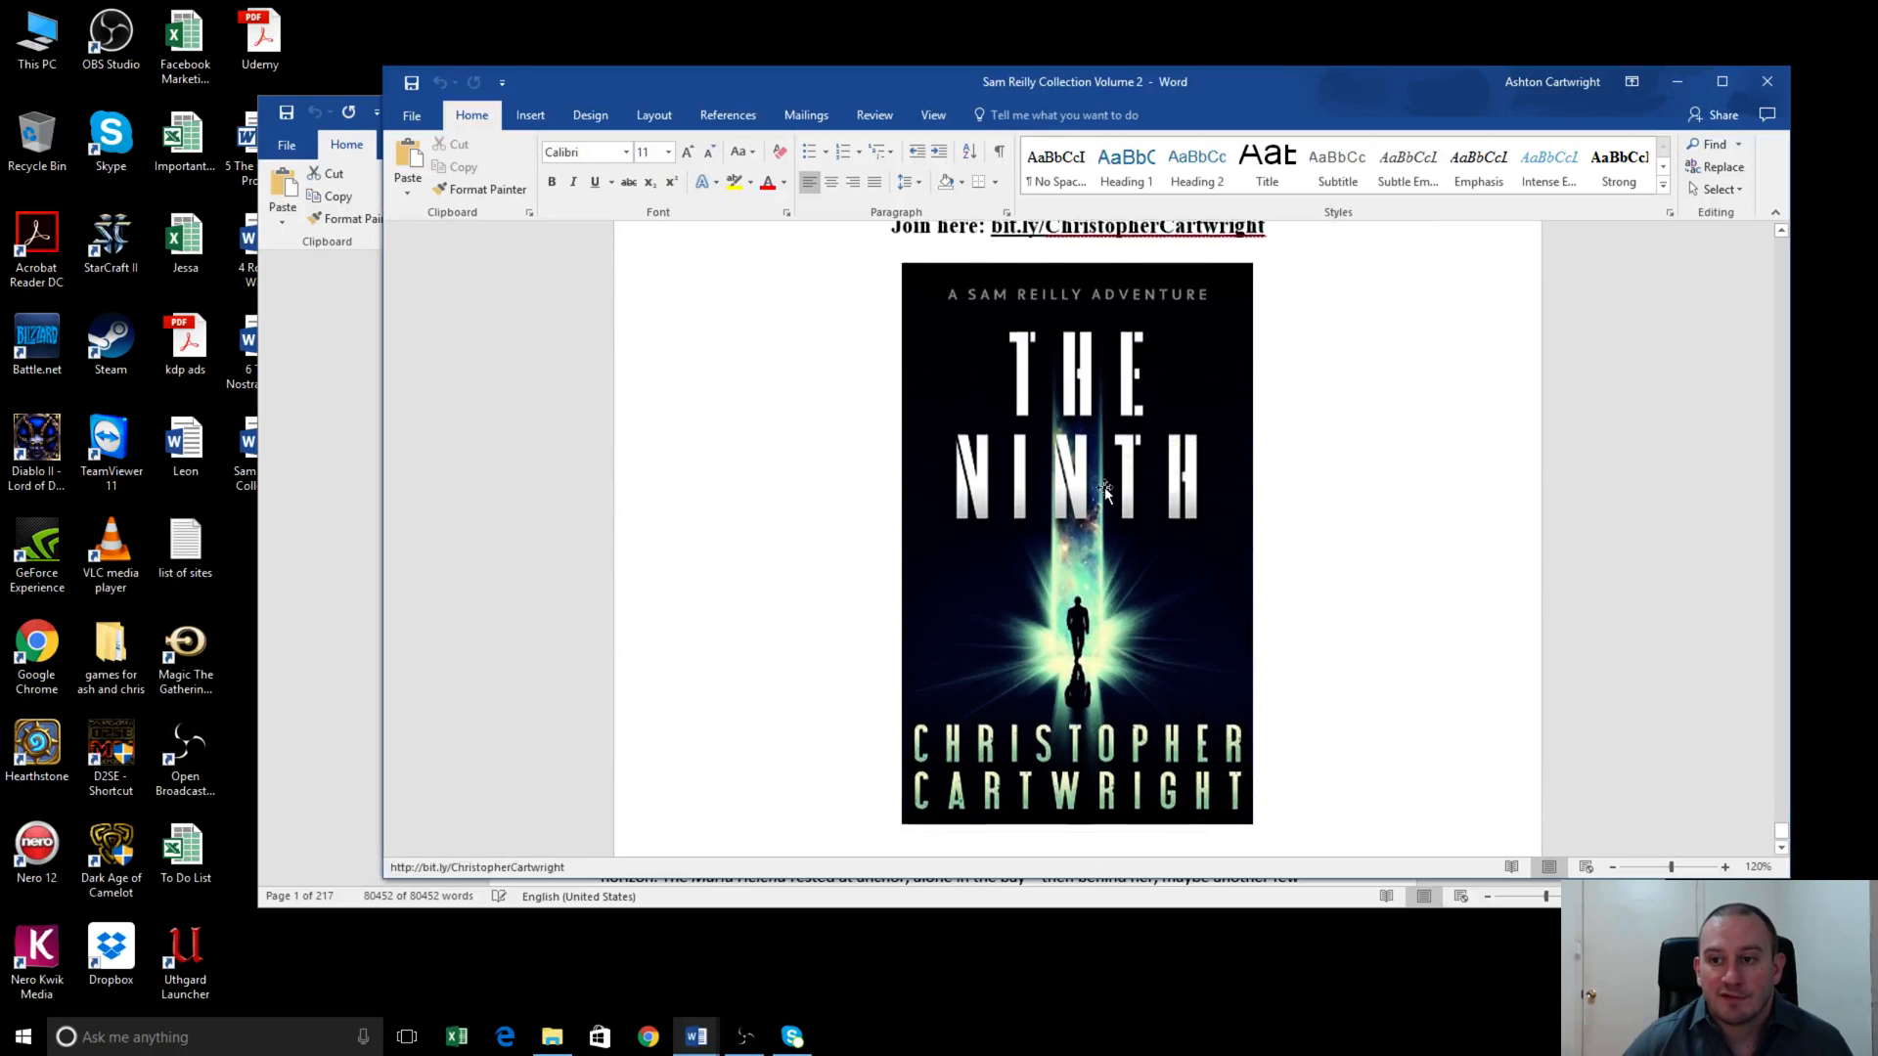
pyautogui.click(1226, 529)
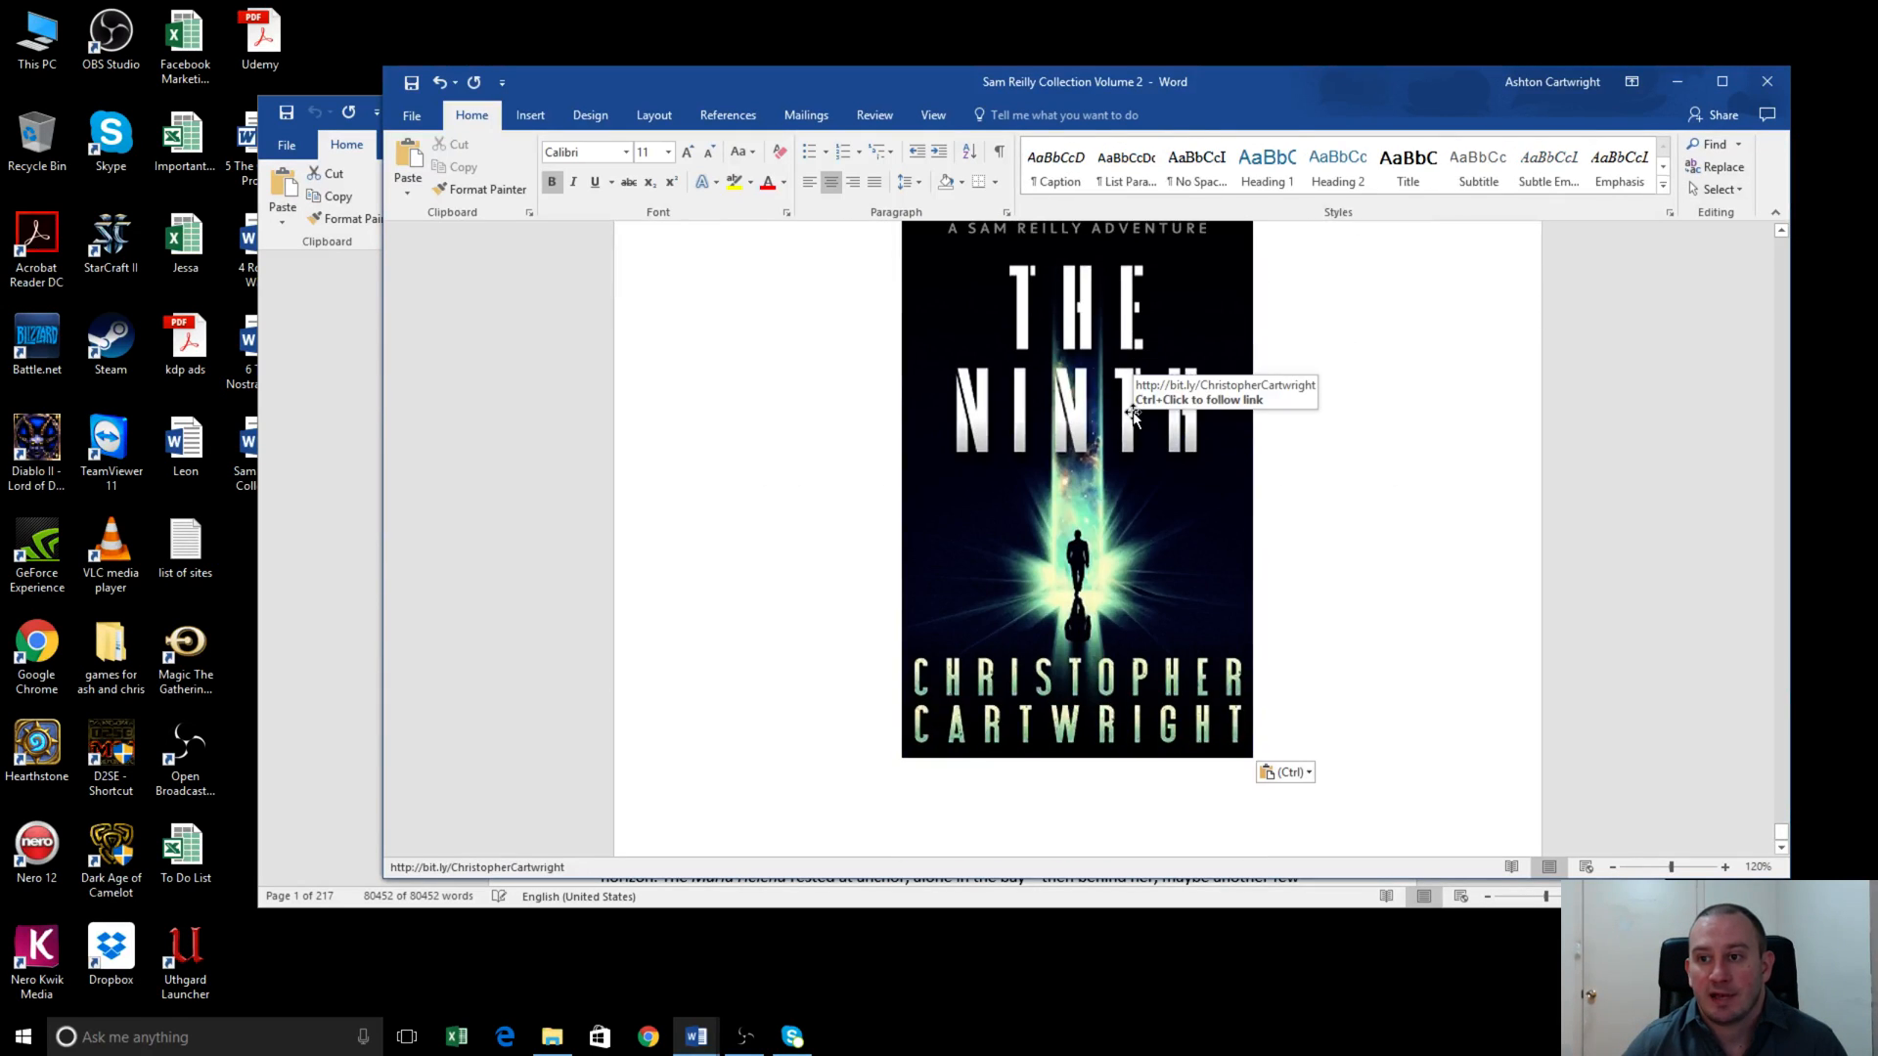
# - Check the end of the collection after the paste and close the 5 The Cassidy Project document
pyautogui.scroll(3, 882, 619)
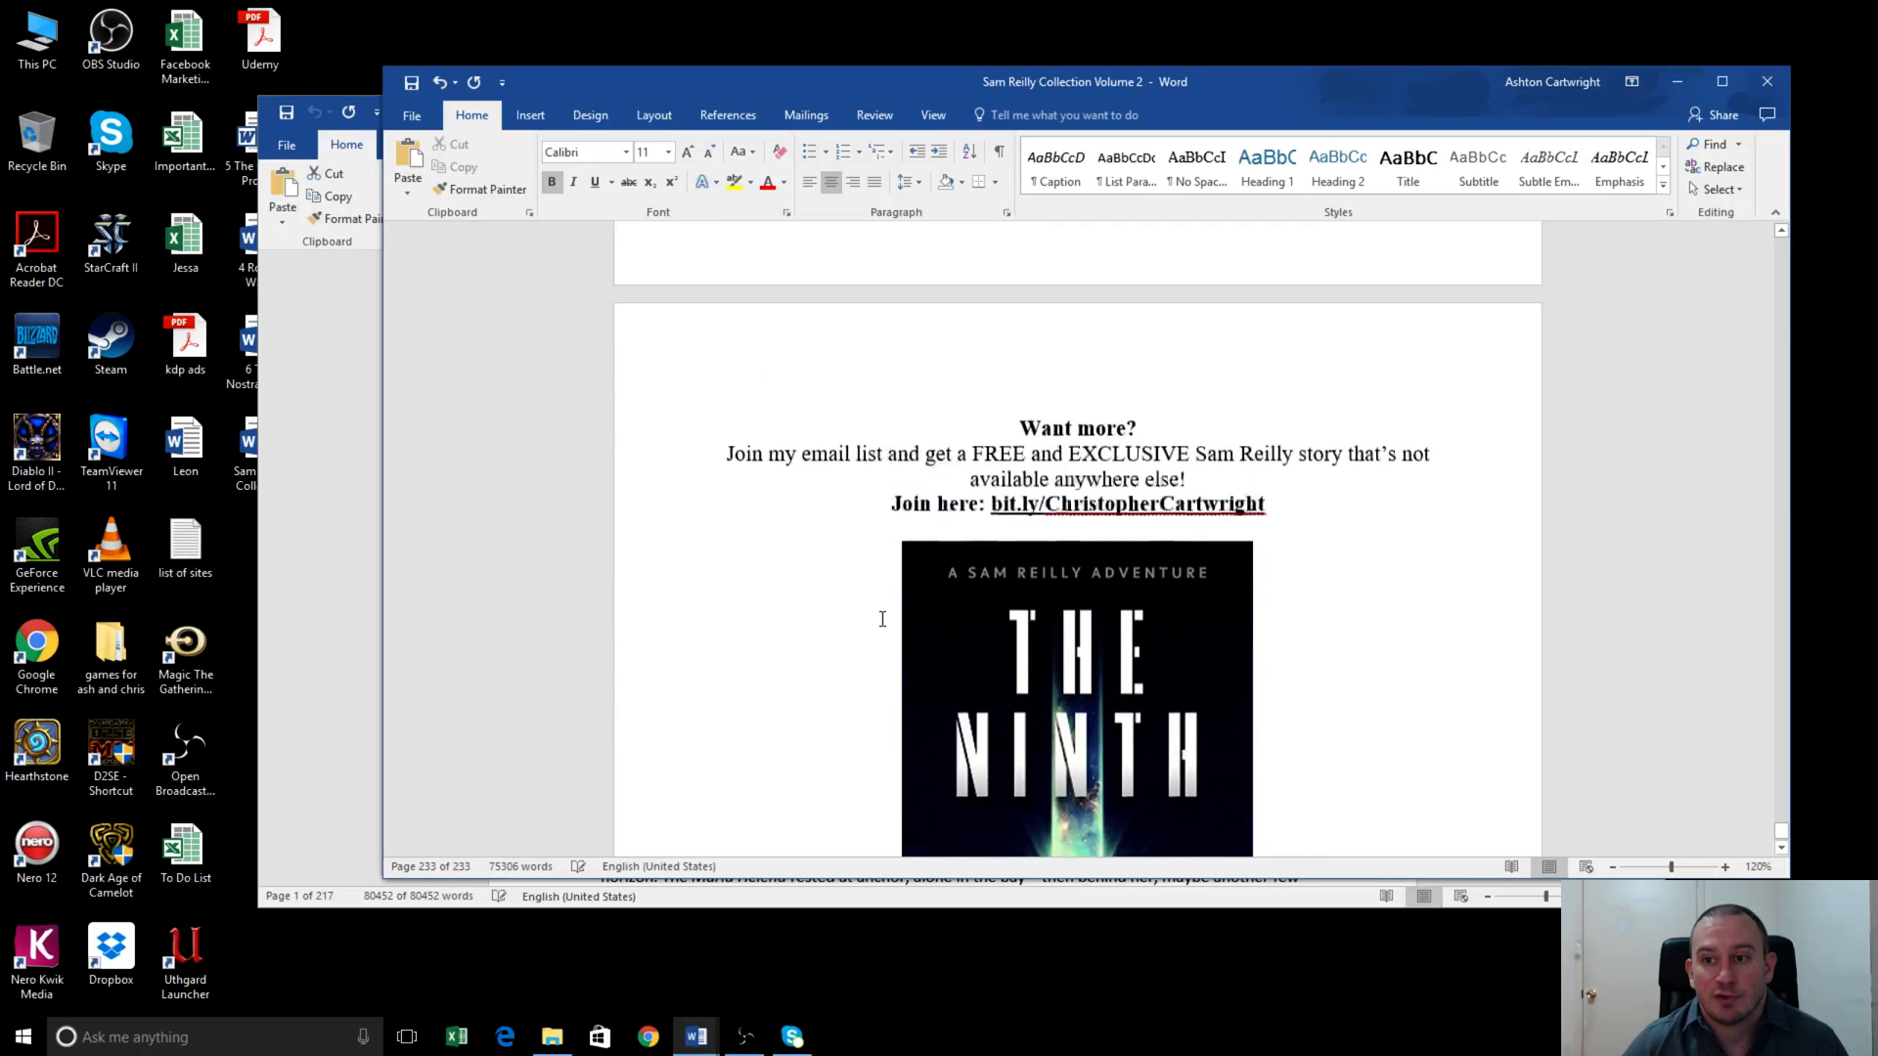
pyautogui.scroll(-3, 882, 619)
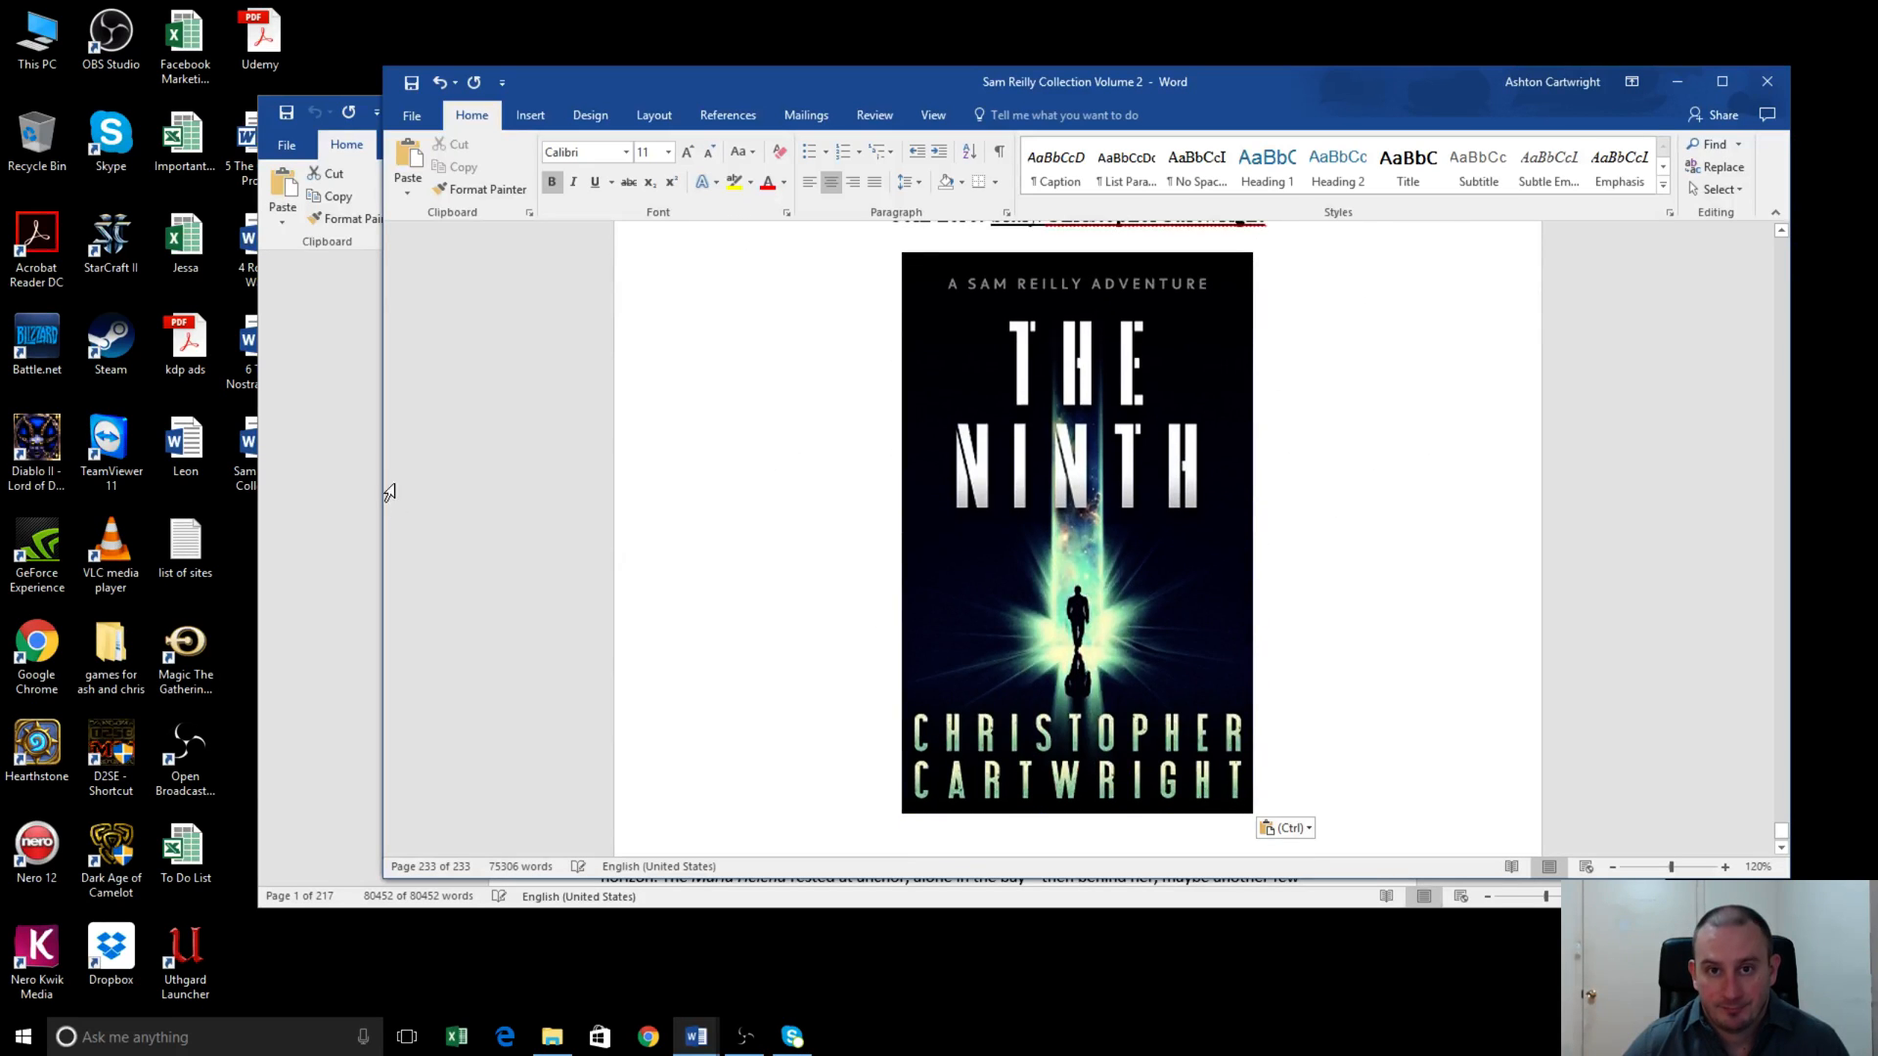
pyautogui.click(332, 430)
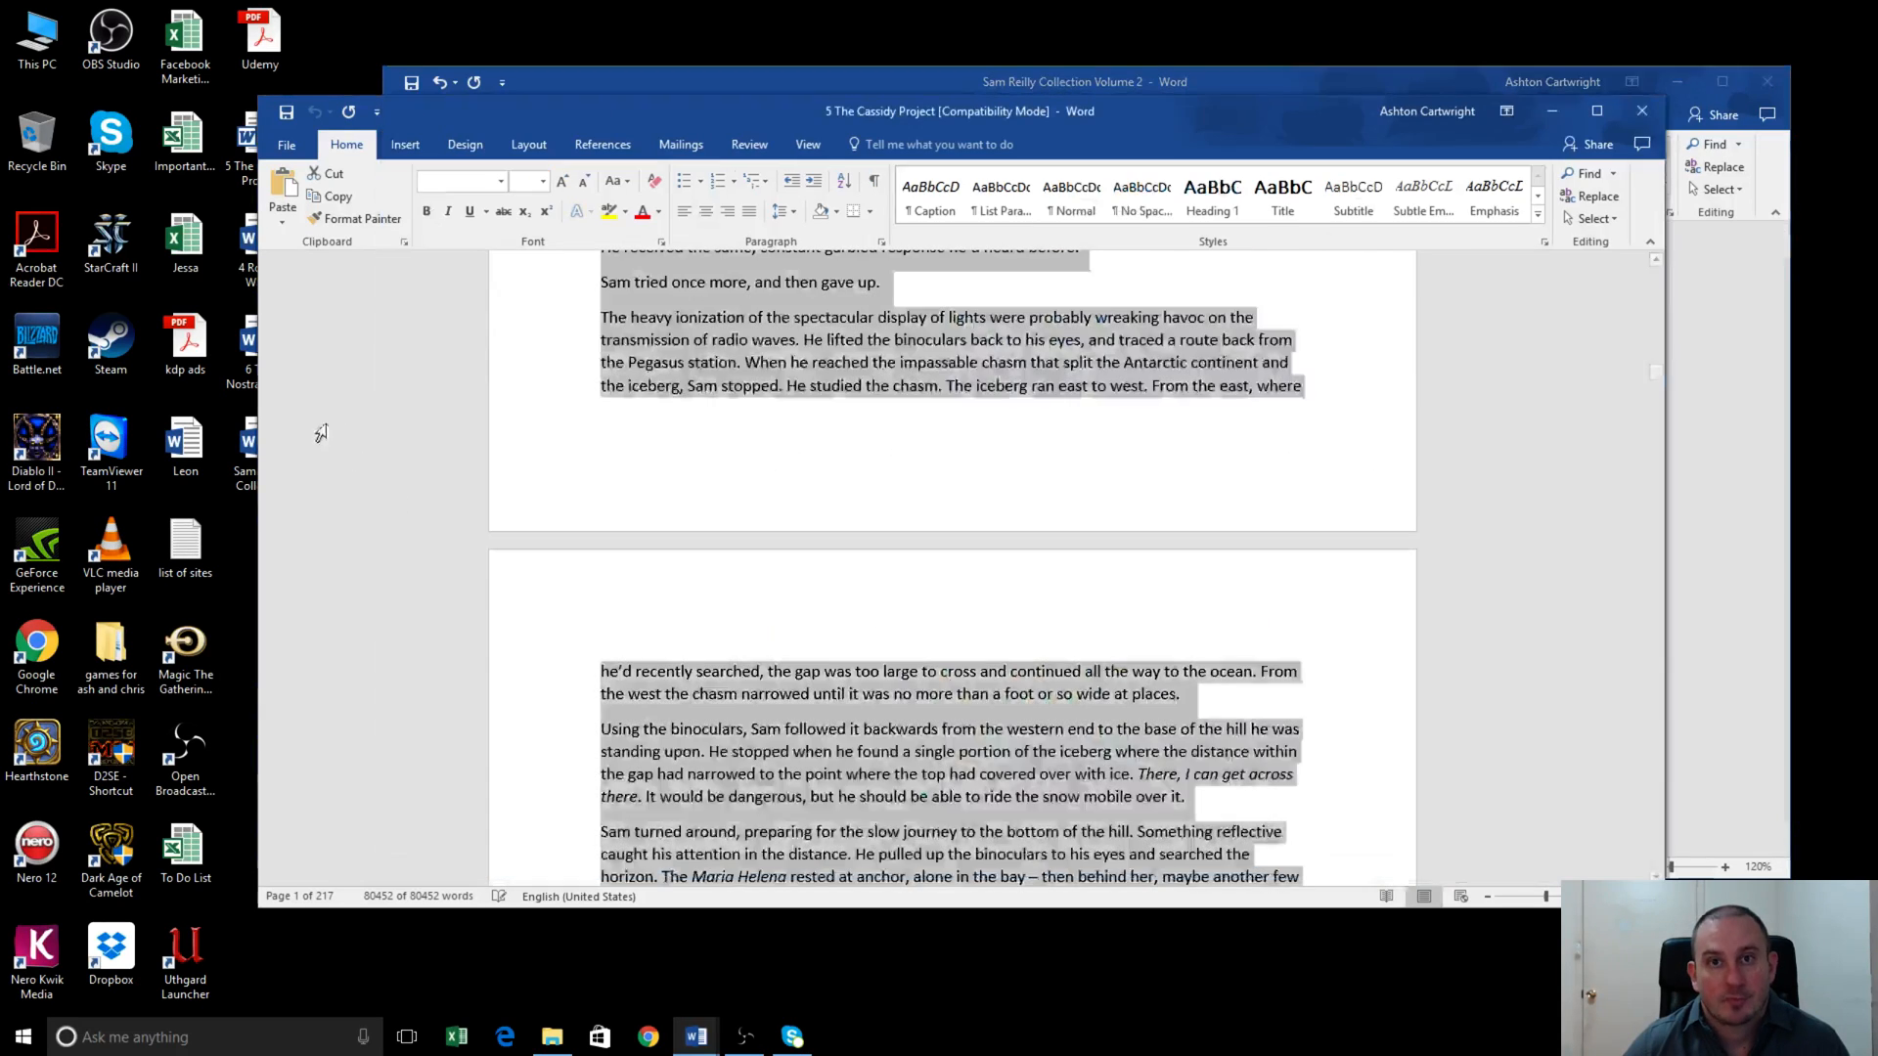
pyautogui.click(1643, 111)
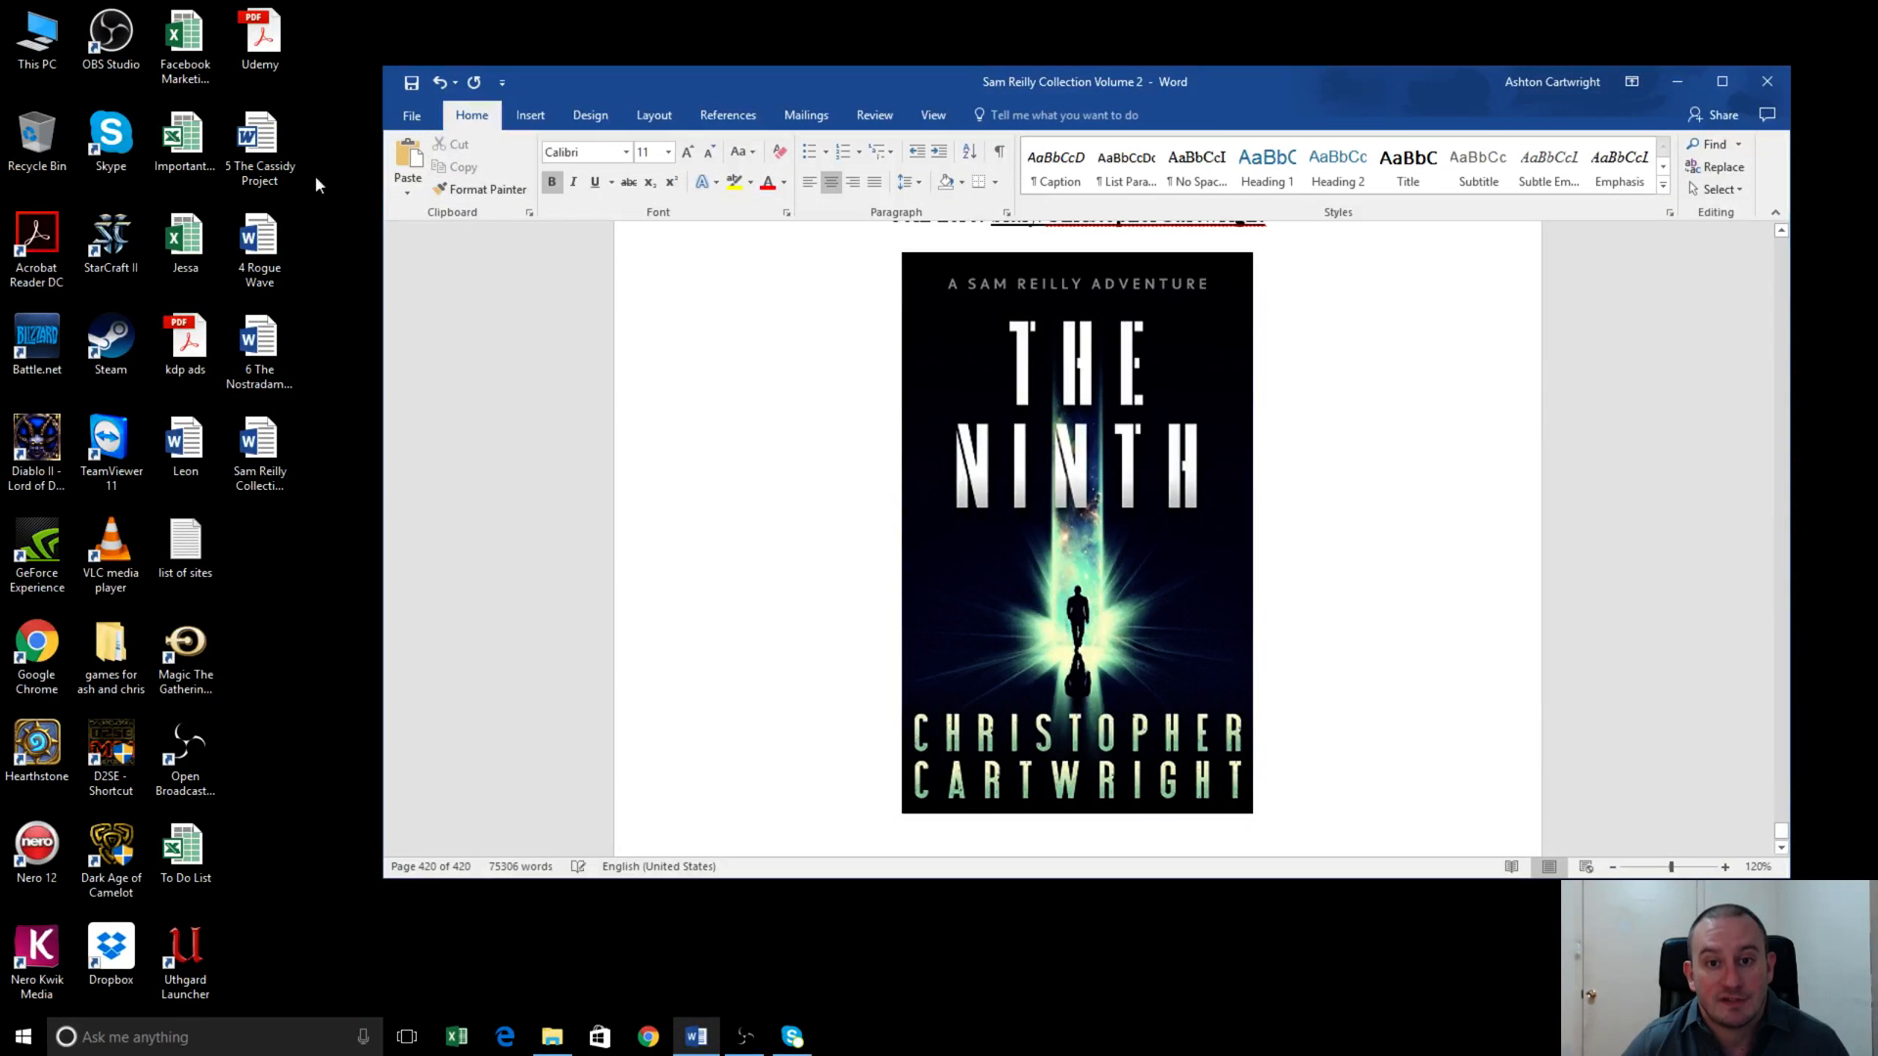
# - Open the 6 The Nostradamus Equation document from the desktop and copy its entire contents
pyautogui.click(262, 377)
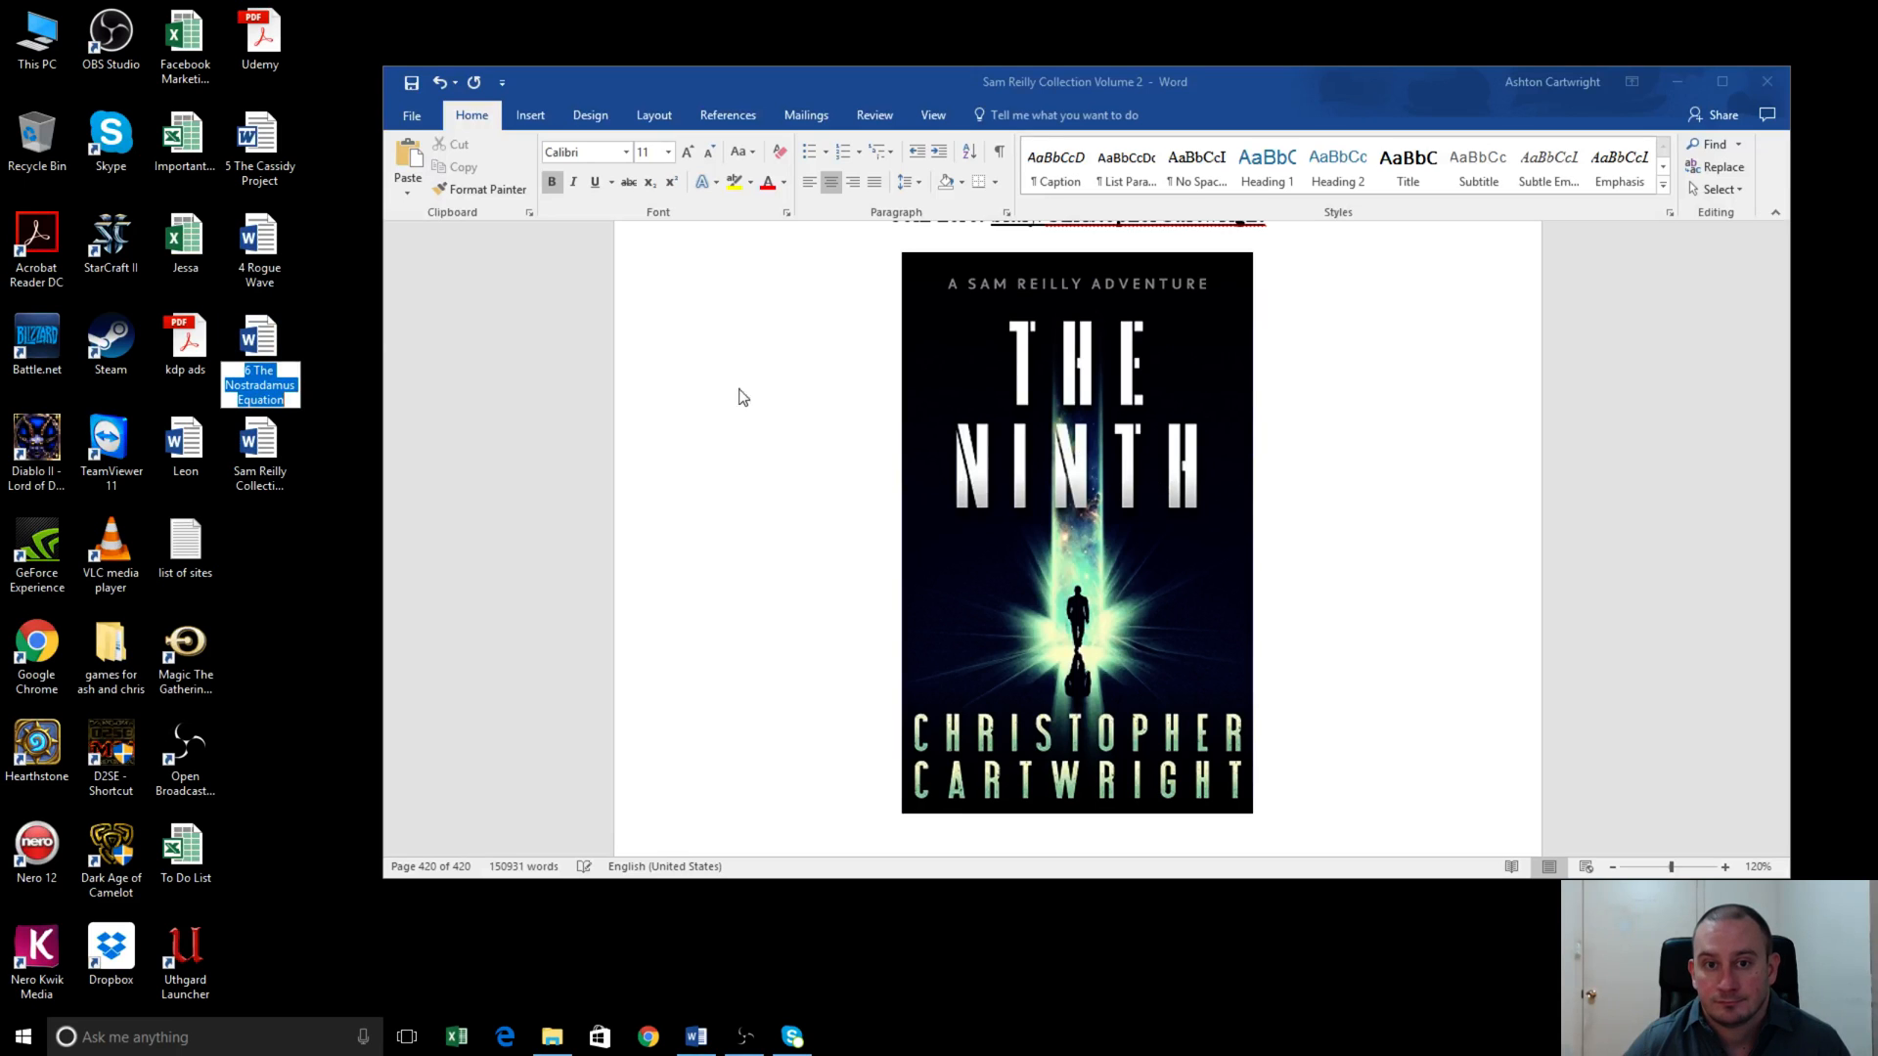
pyautogui.click(285, 343)
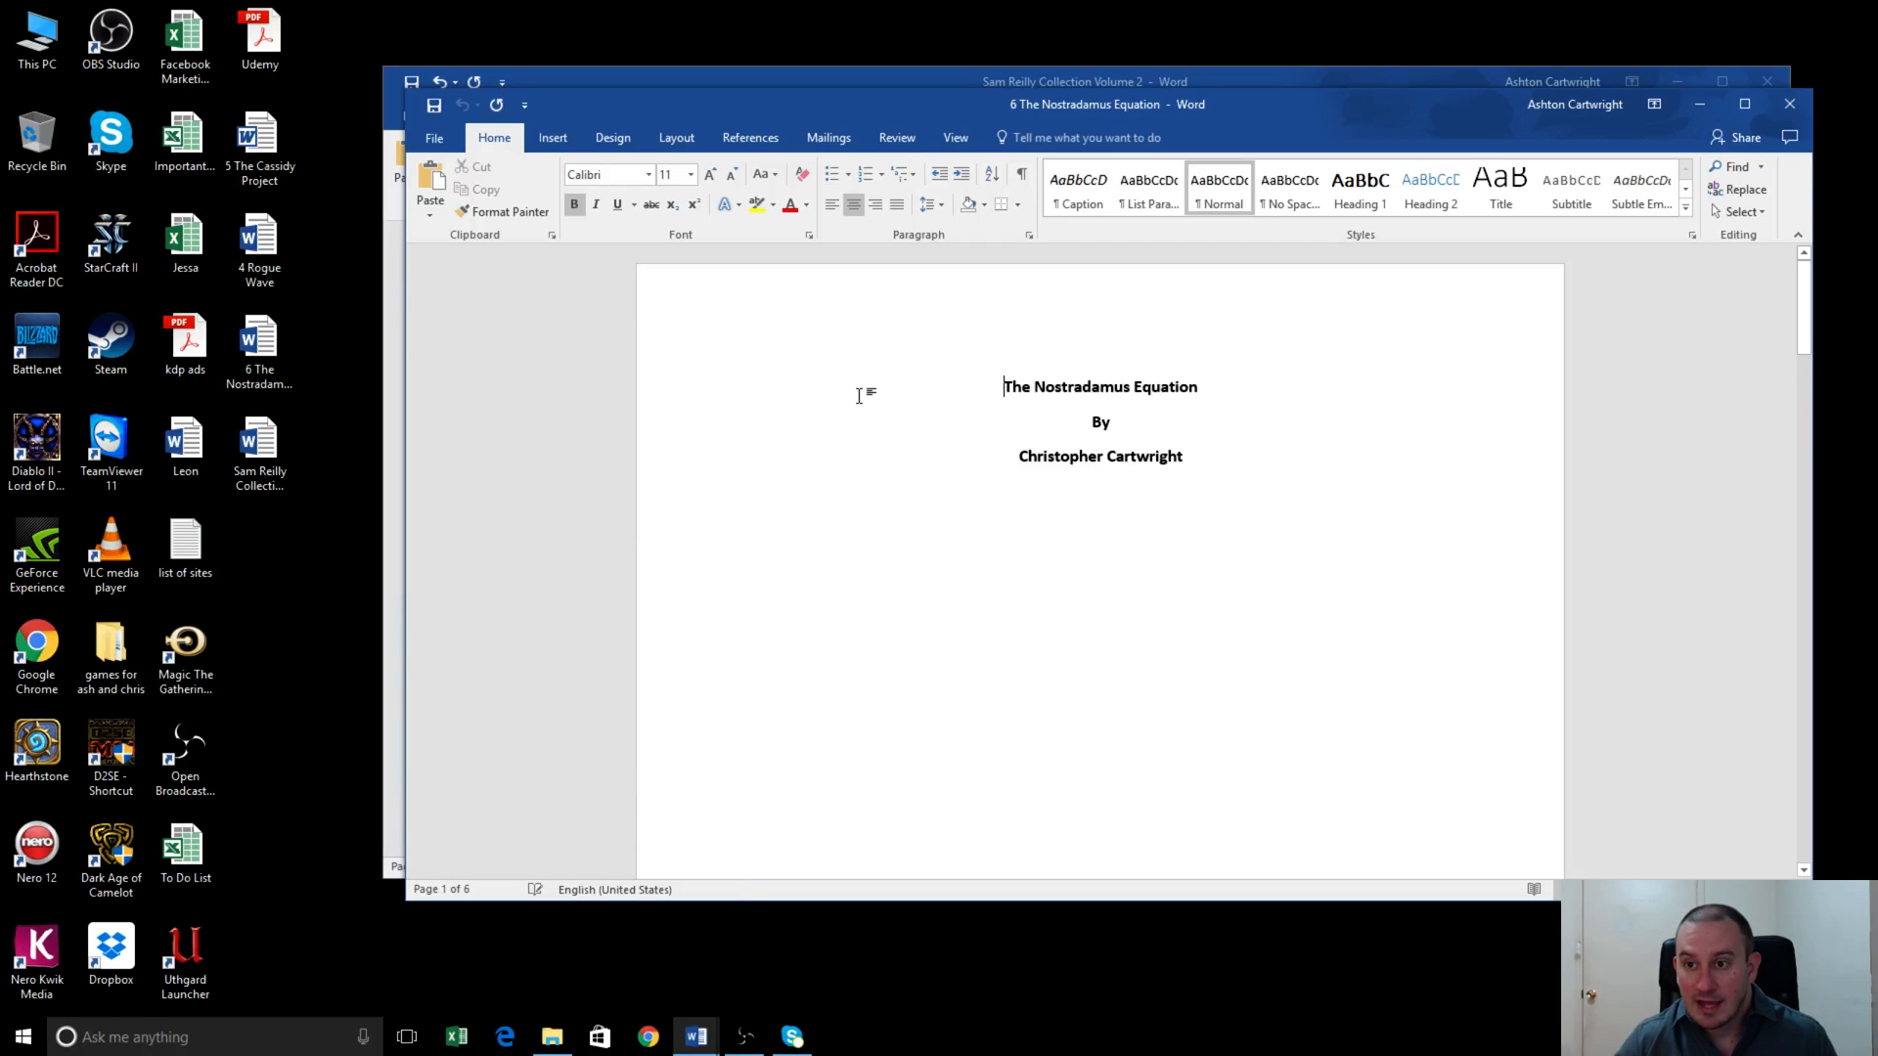
pyautogui.hotkey('ctrl', 'a')
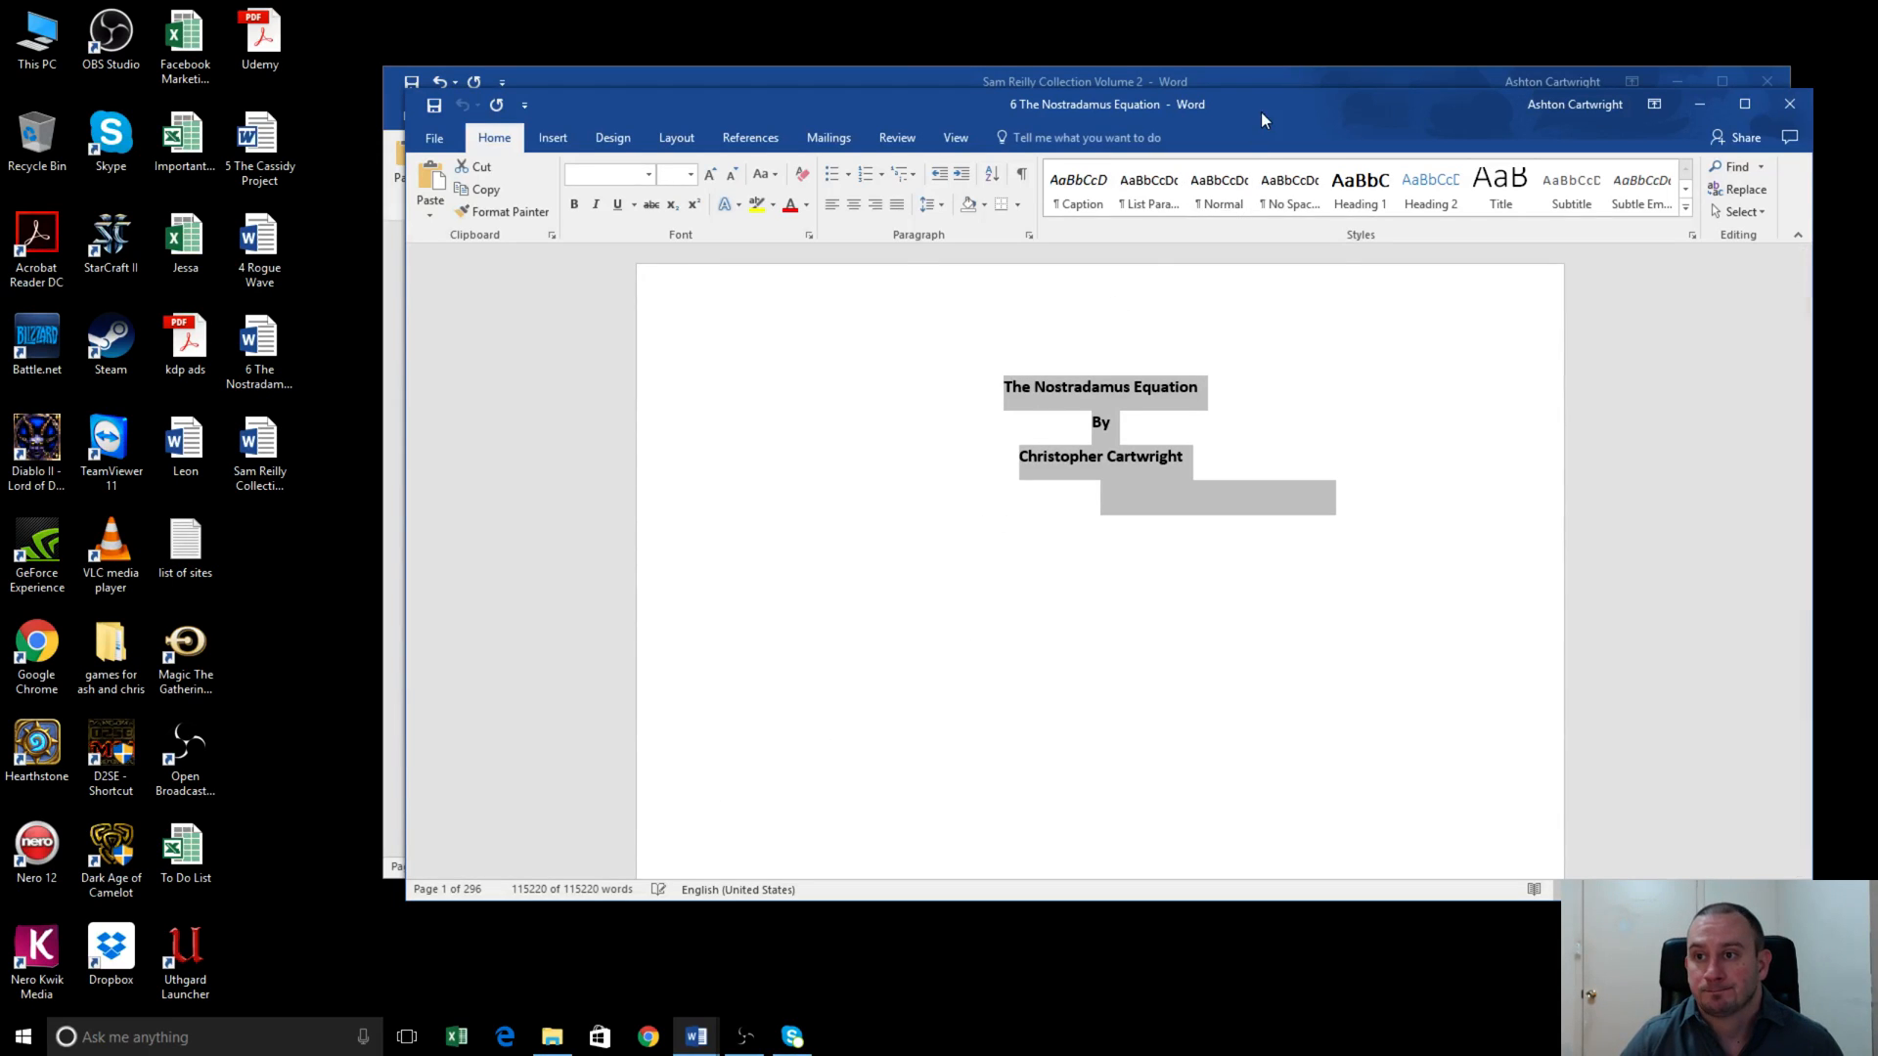
# - Paste the copied Nostradamus Equation text below the last cover image at the end of Sam Reilly Collection Volume 2
pyautogui.moveTo(1260, 112); pyautogui.dragTo(1158, 193)
pyautogui.click(1178, 76)
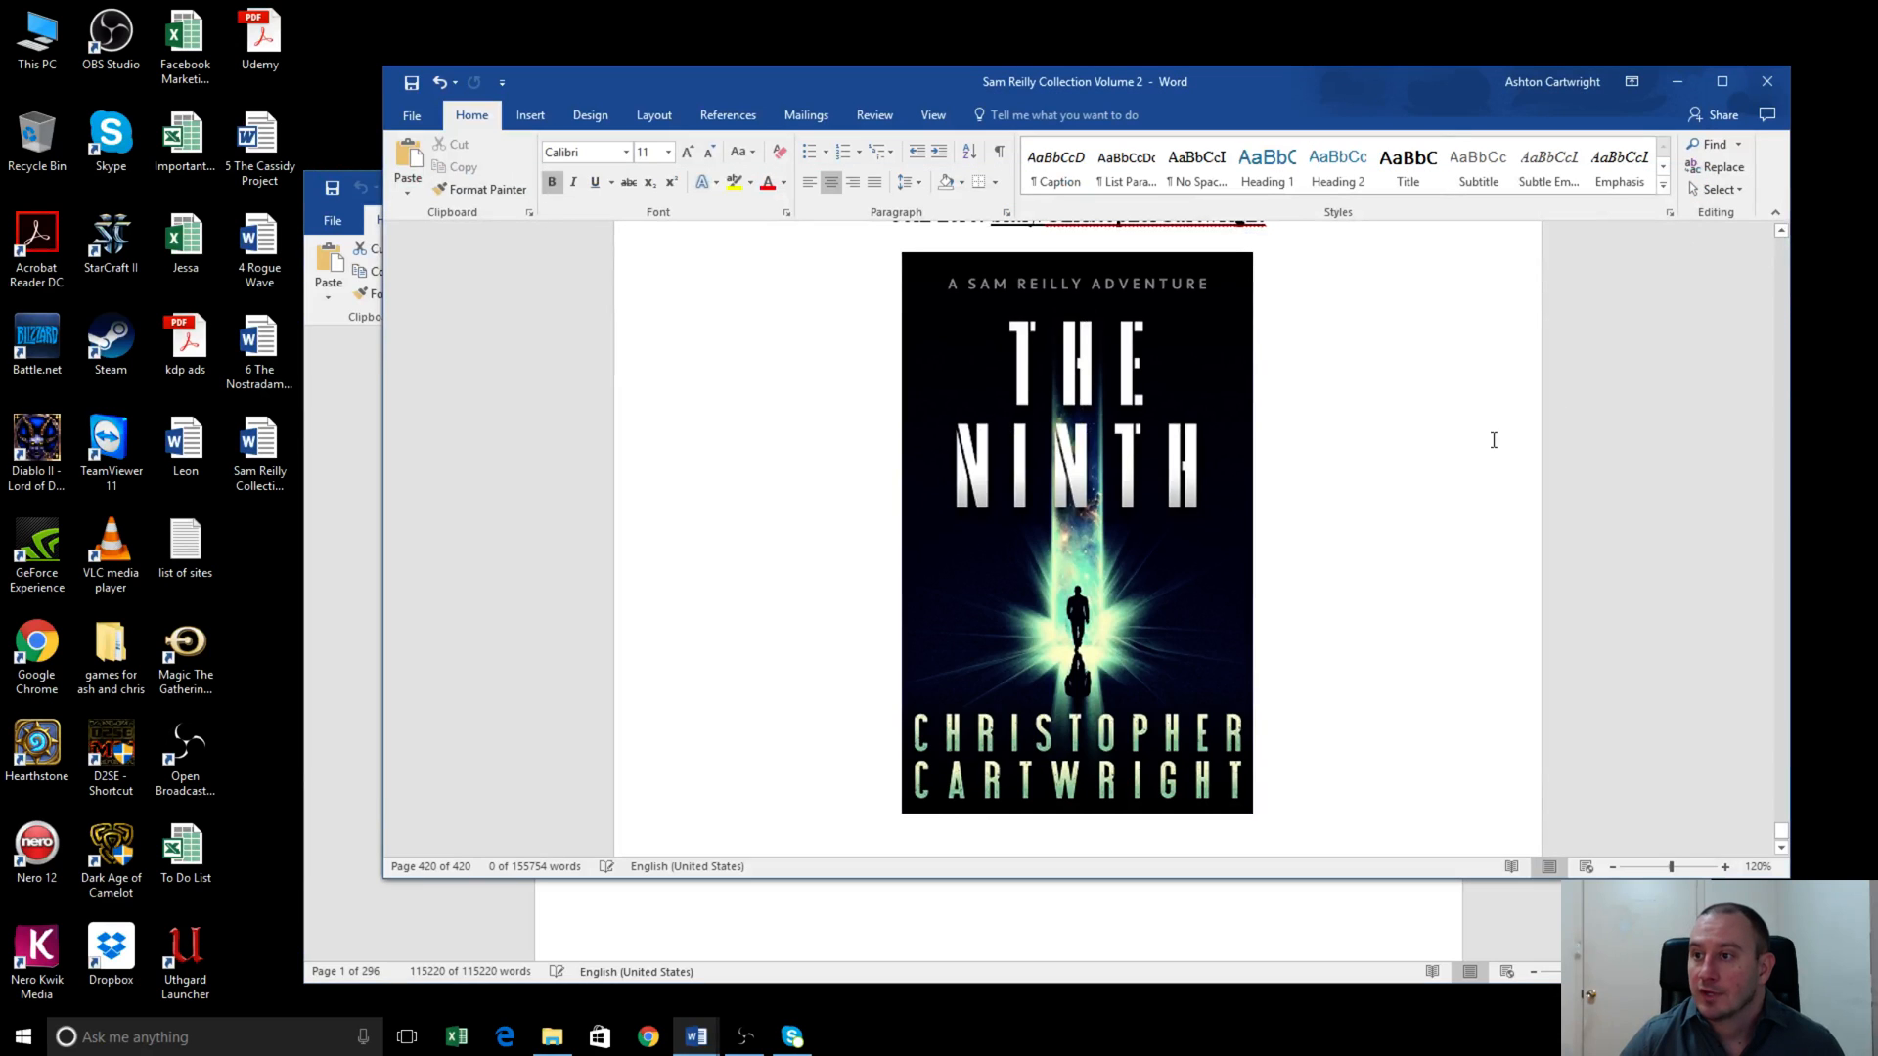
pyautogui.click(1414, 476)
pyautogui.scroll(-5, 1546, 721)
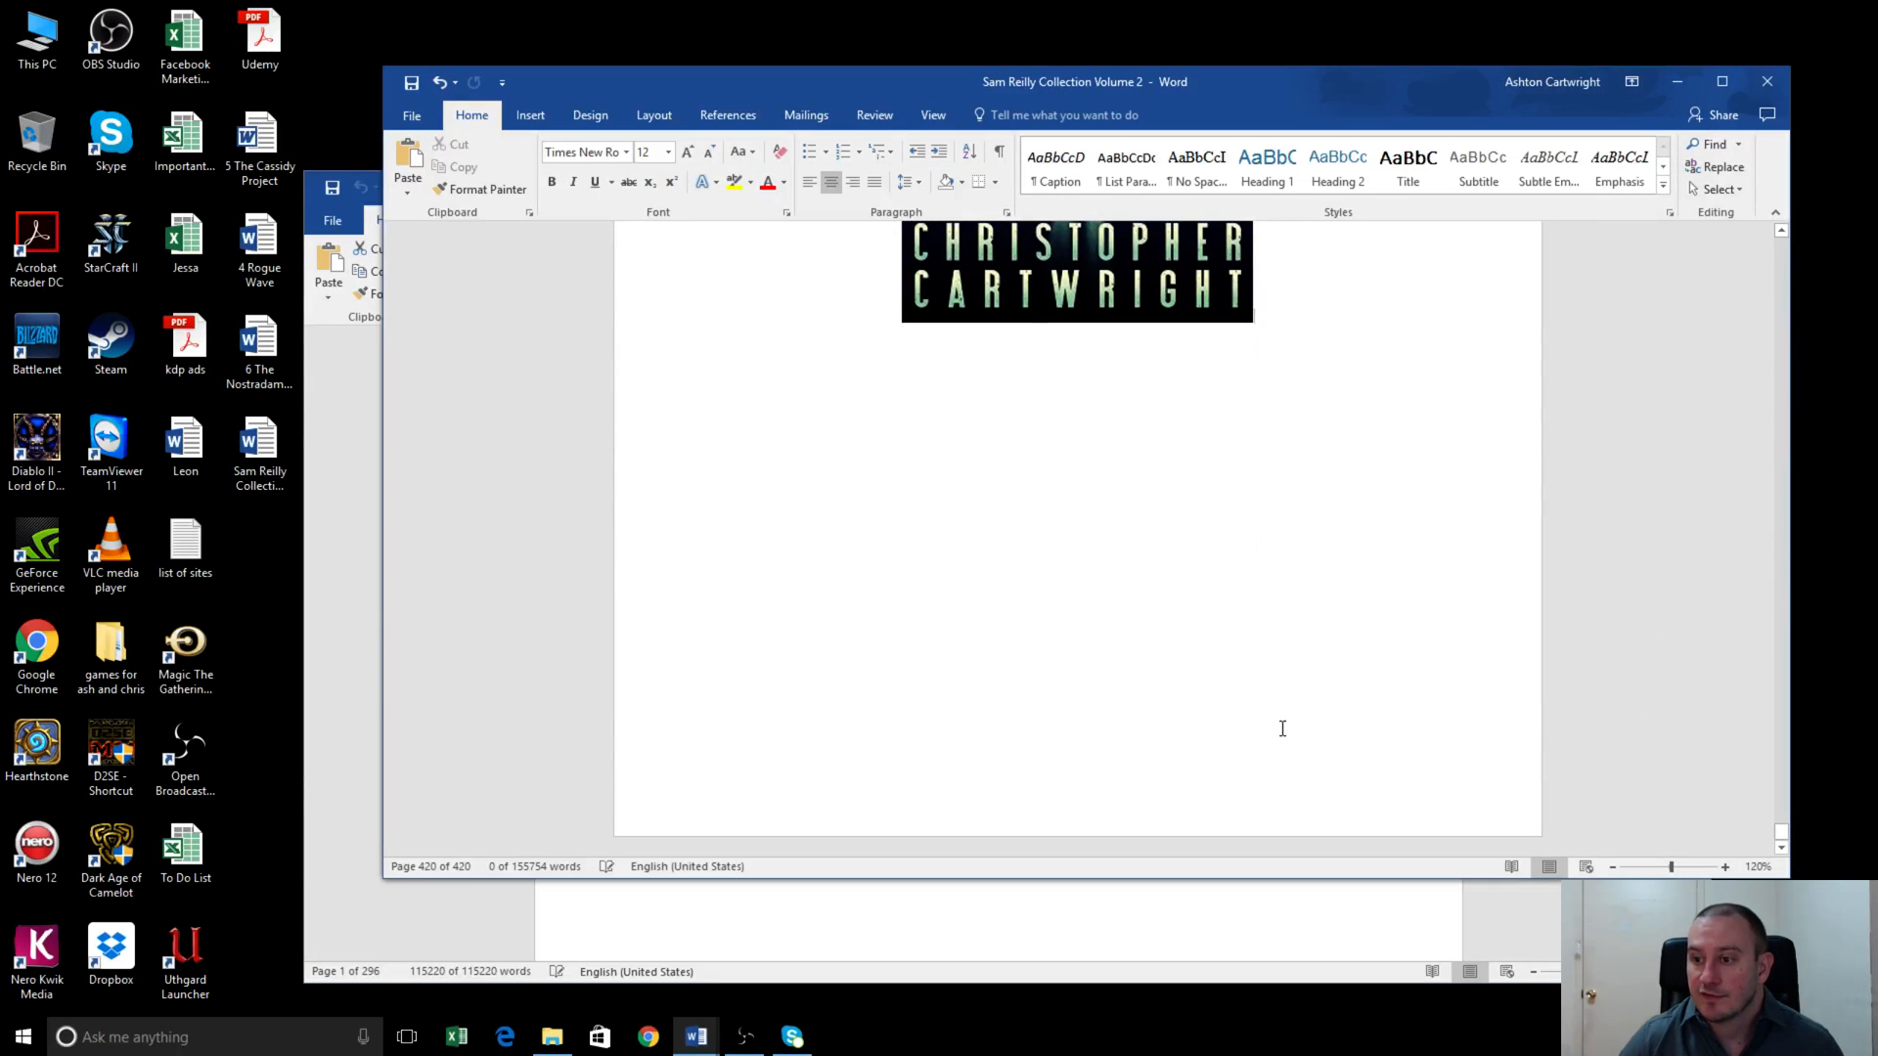
pyautogui.click(1211, 583)
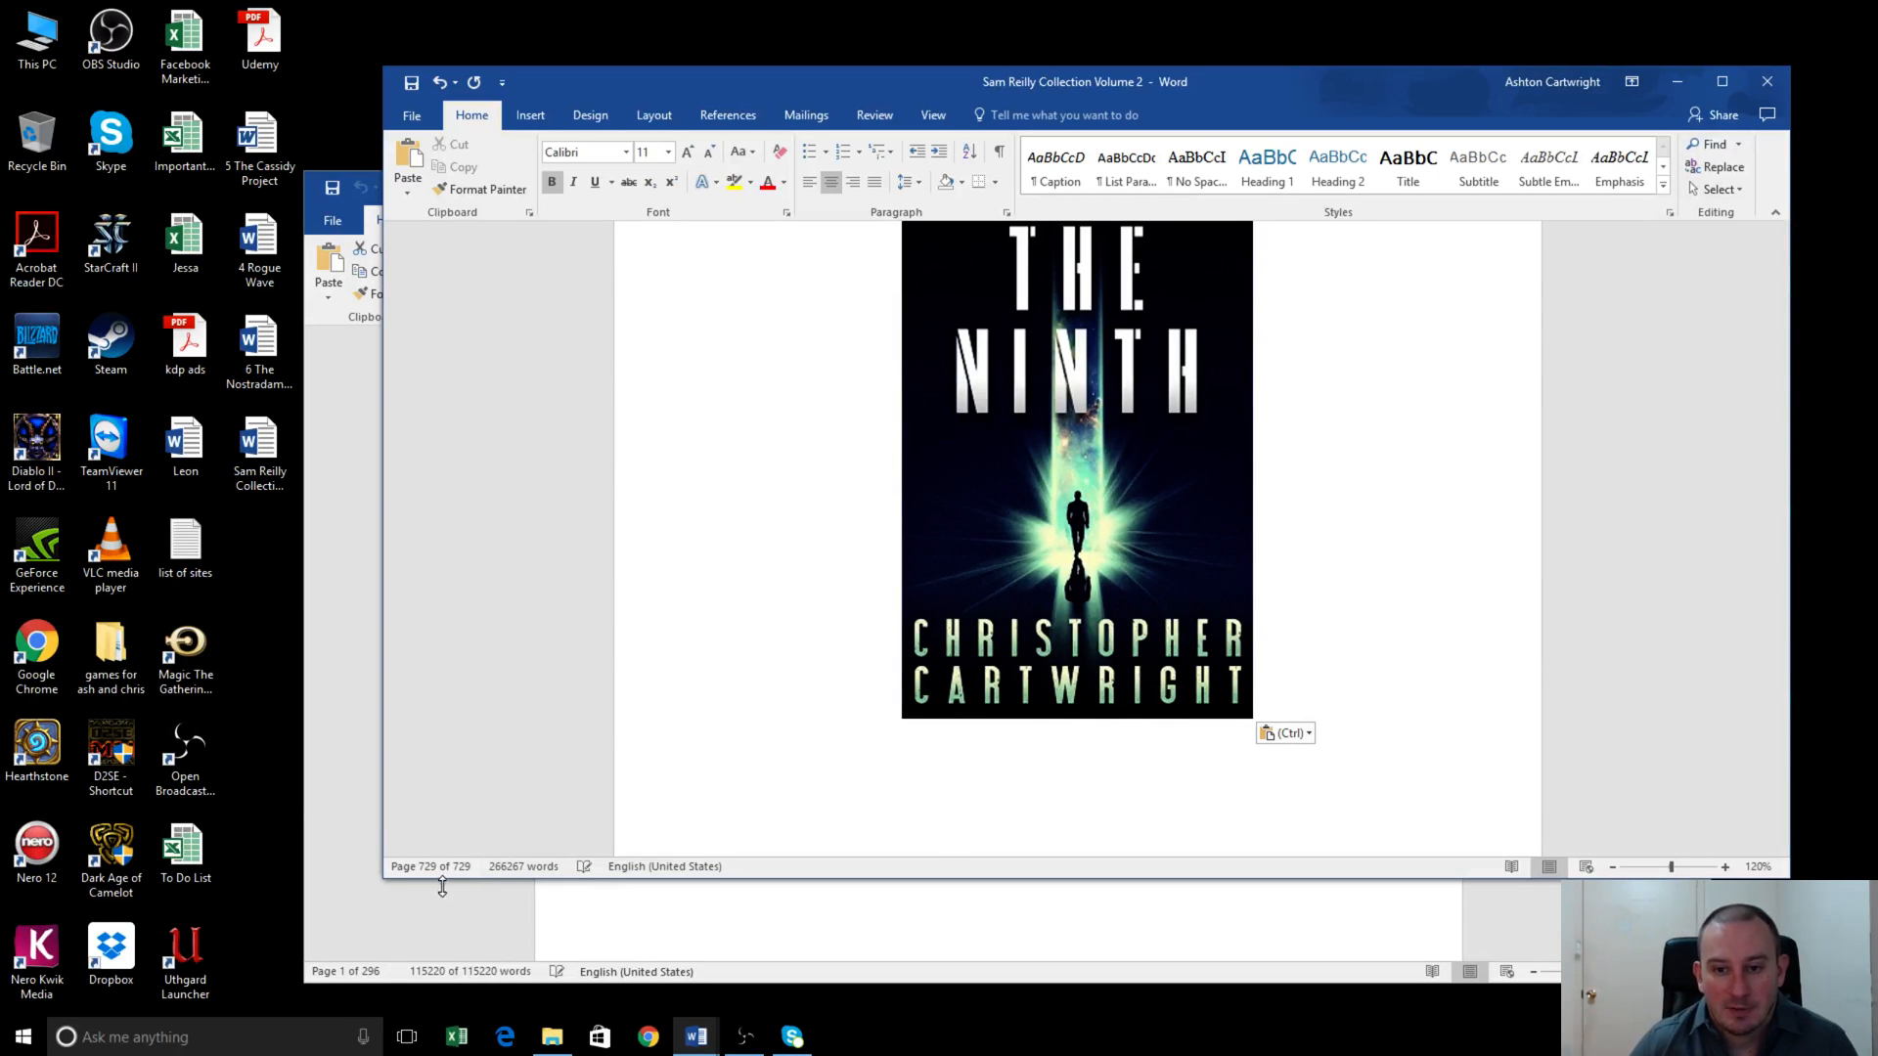
# - Close the 6 The Nostradamus Equation document and maximize the Sam Reilly Collection Volume 2 window
pyautogui.click(503, 924)
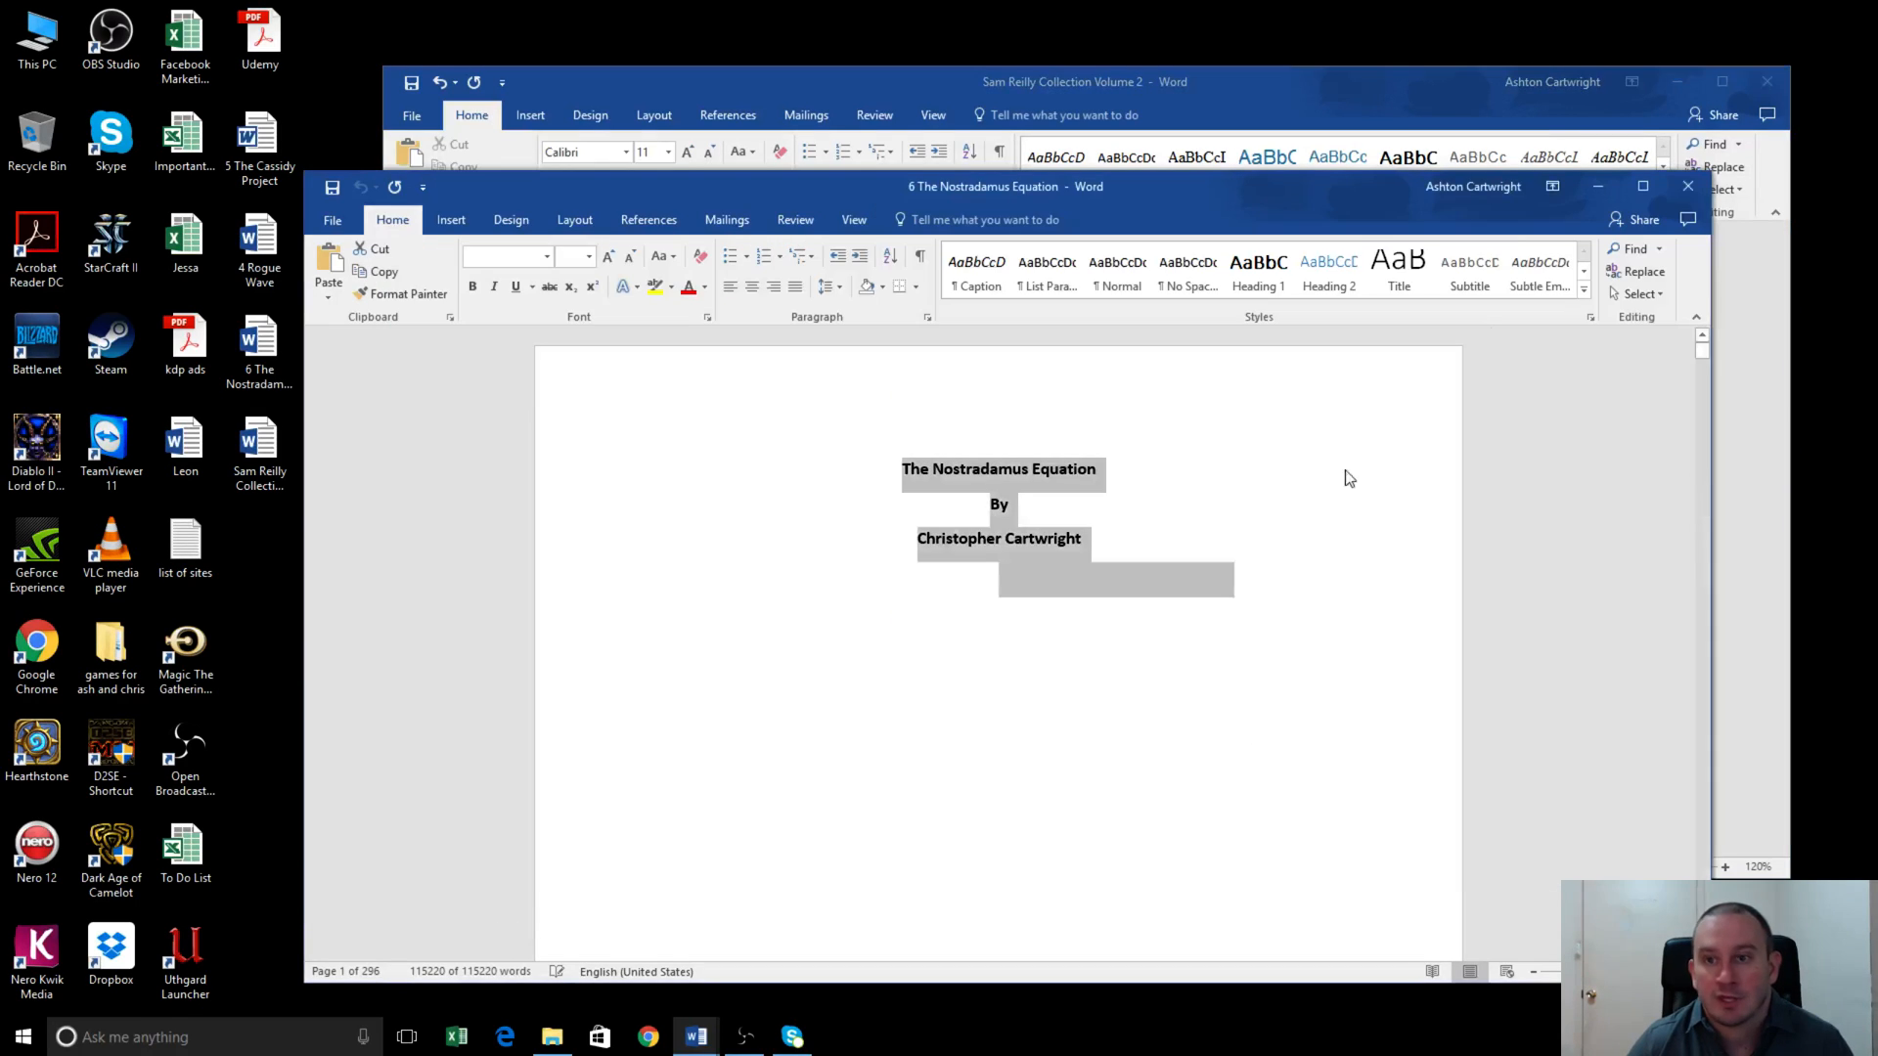
pyautogui.click(1688, 187)
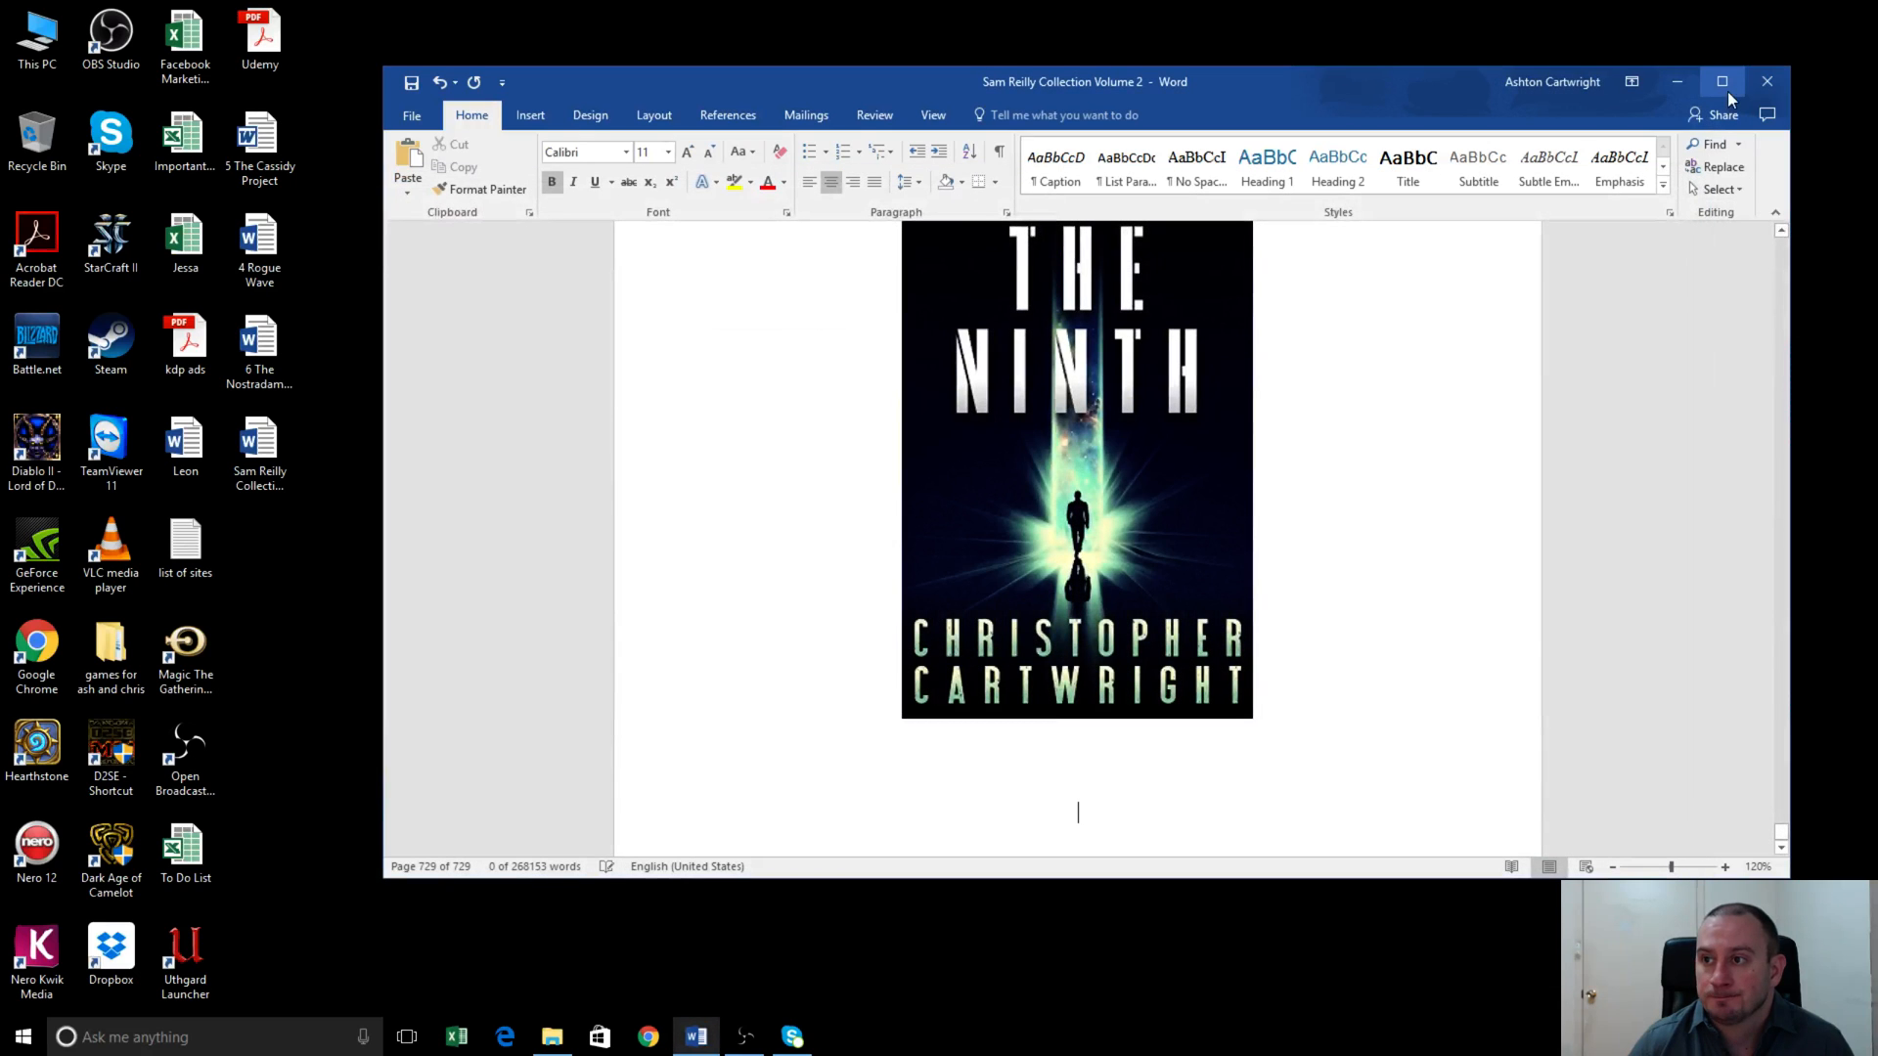
pyautogui.click(1722, 82)
# - Examine the last pages of the collection, from The End to the Want more? page with The Ninth cover
pyautogui.scroll(8, 1235, 749)
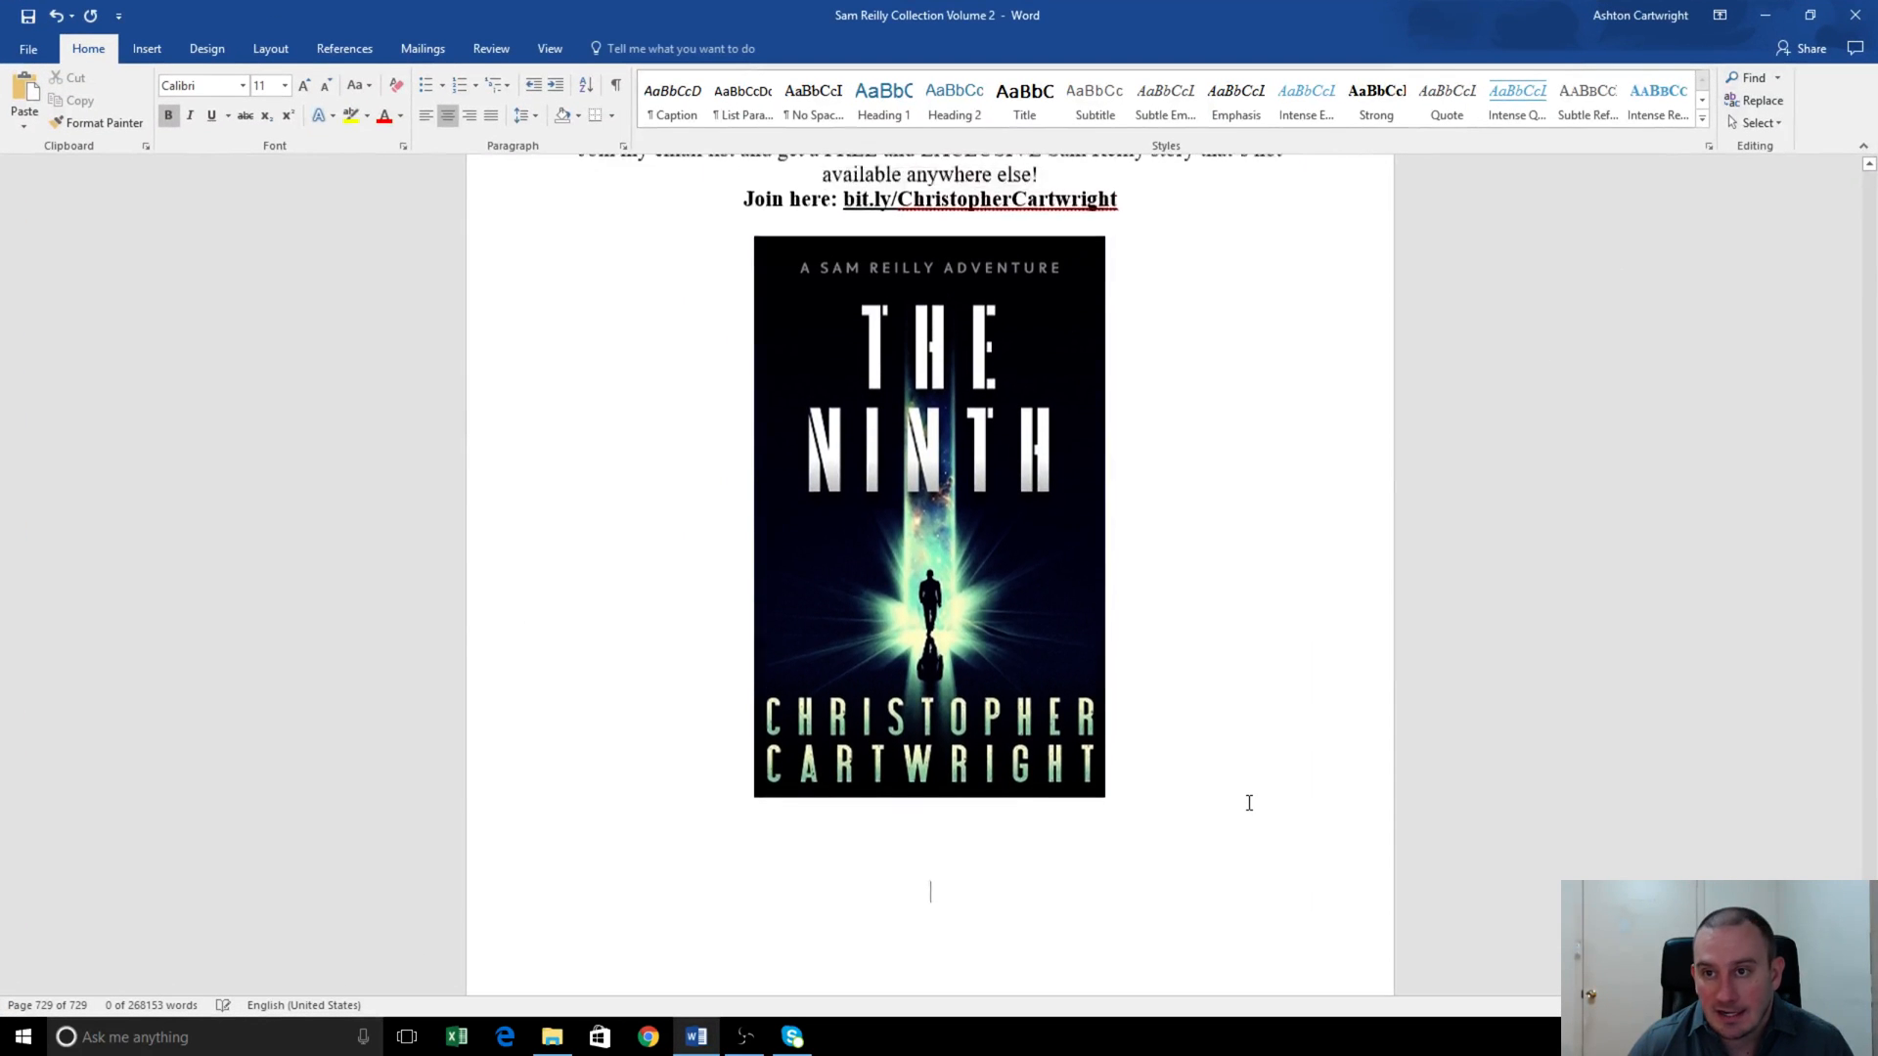
pyautogui.scroll(15, 1235, 794)
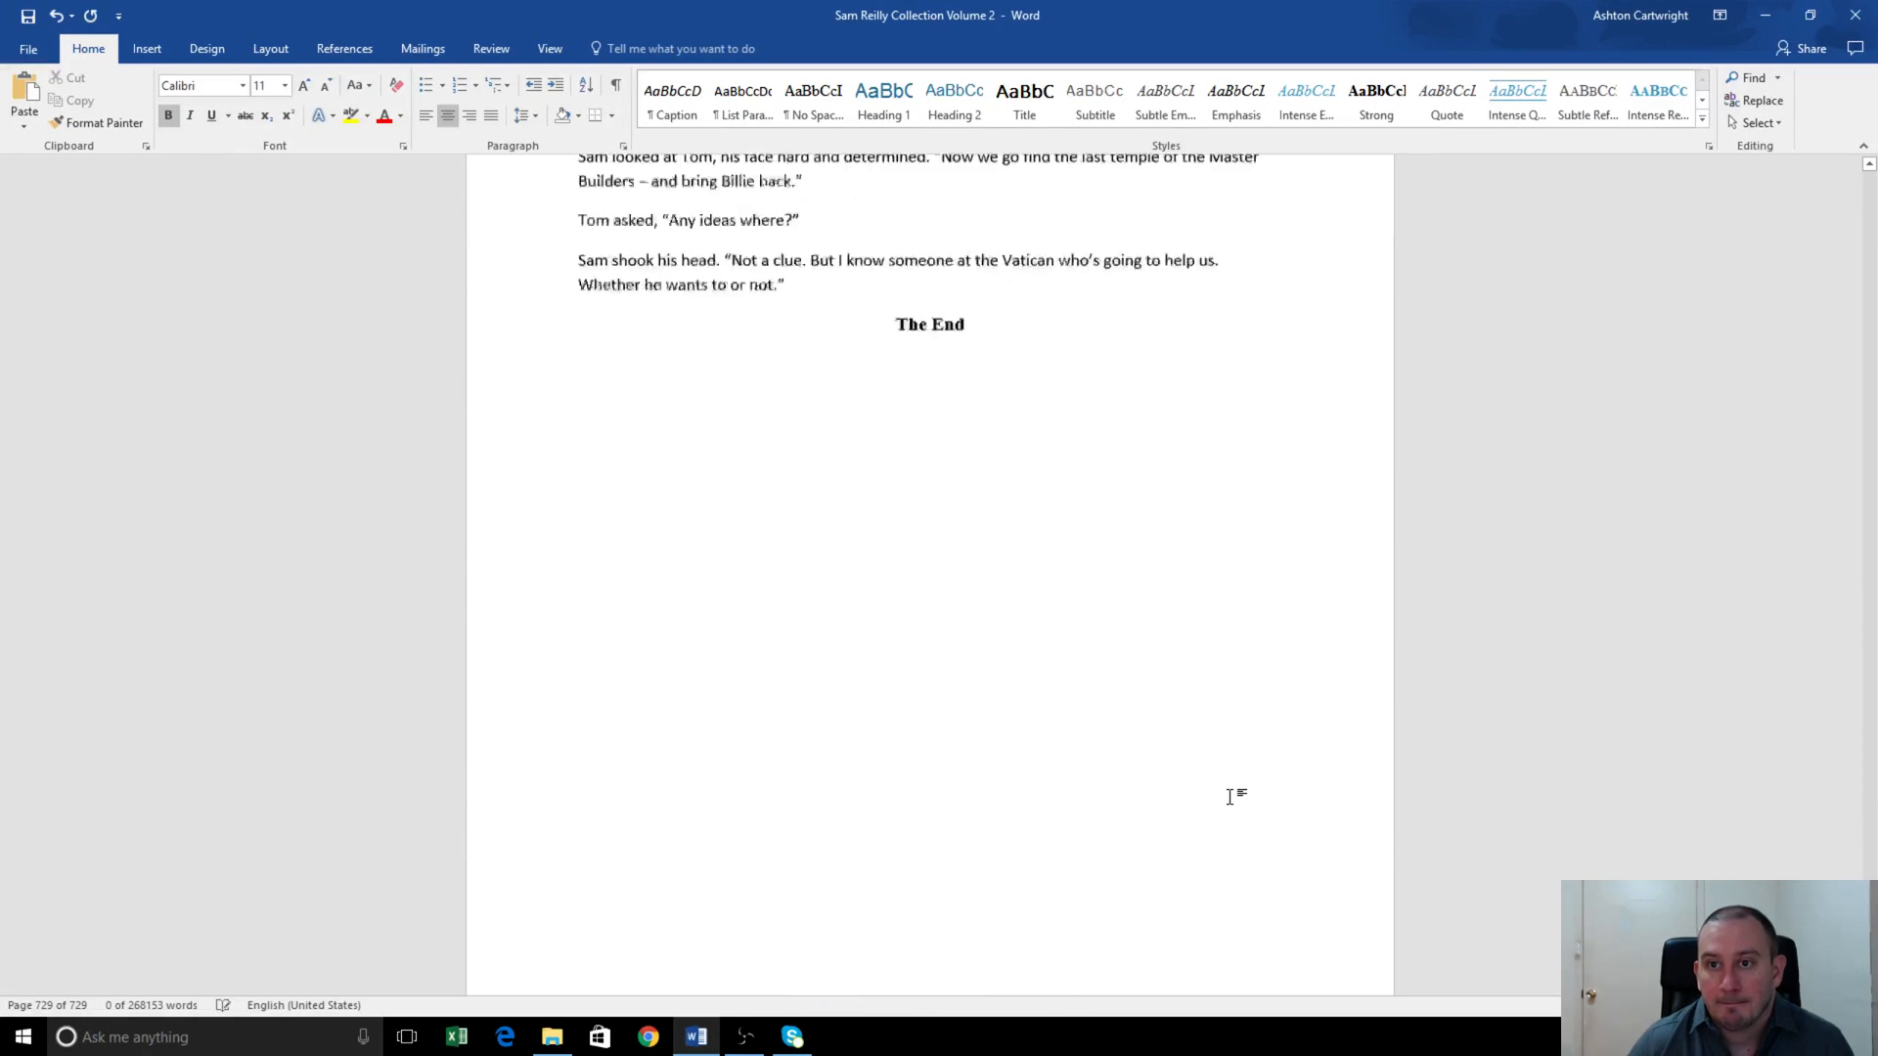
pyautogui.scroll(-15, 862, 558)
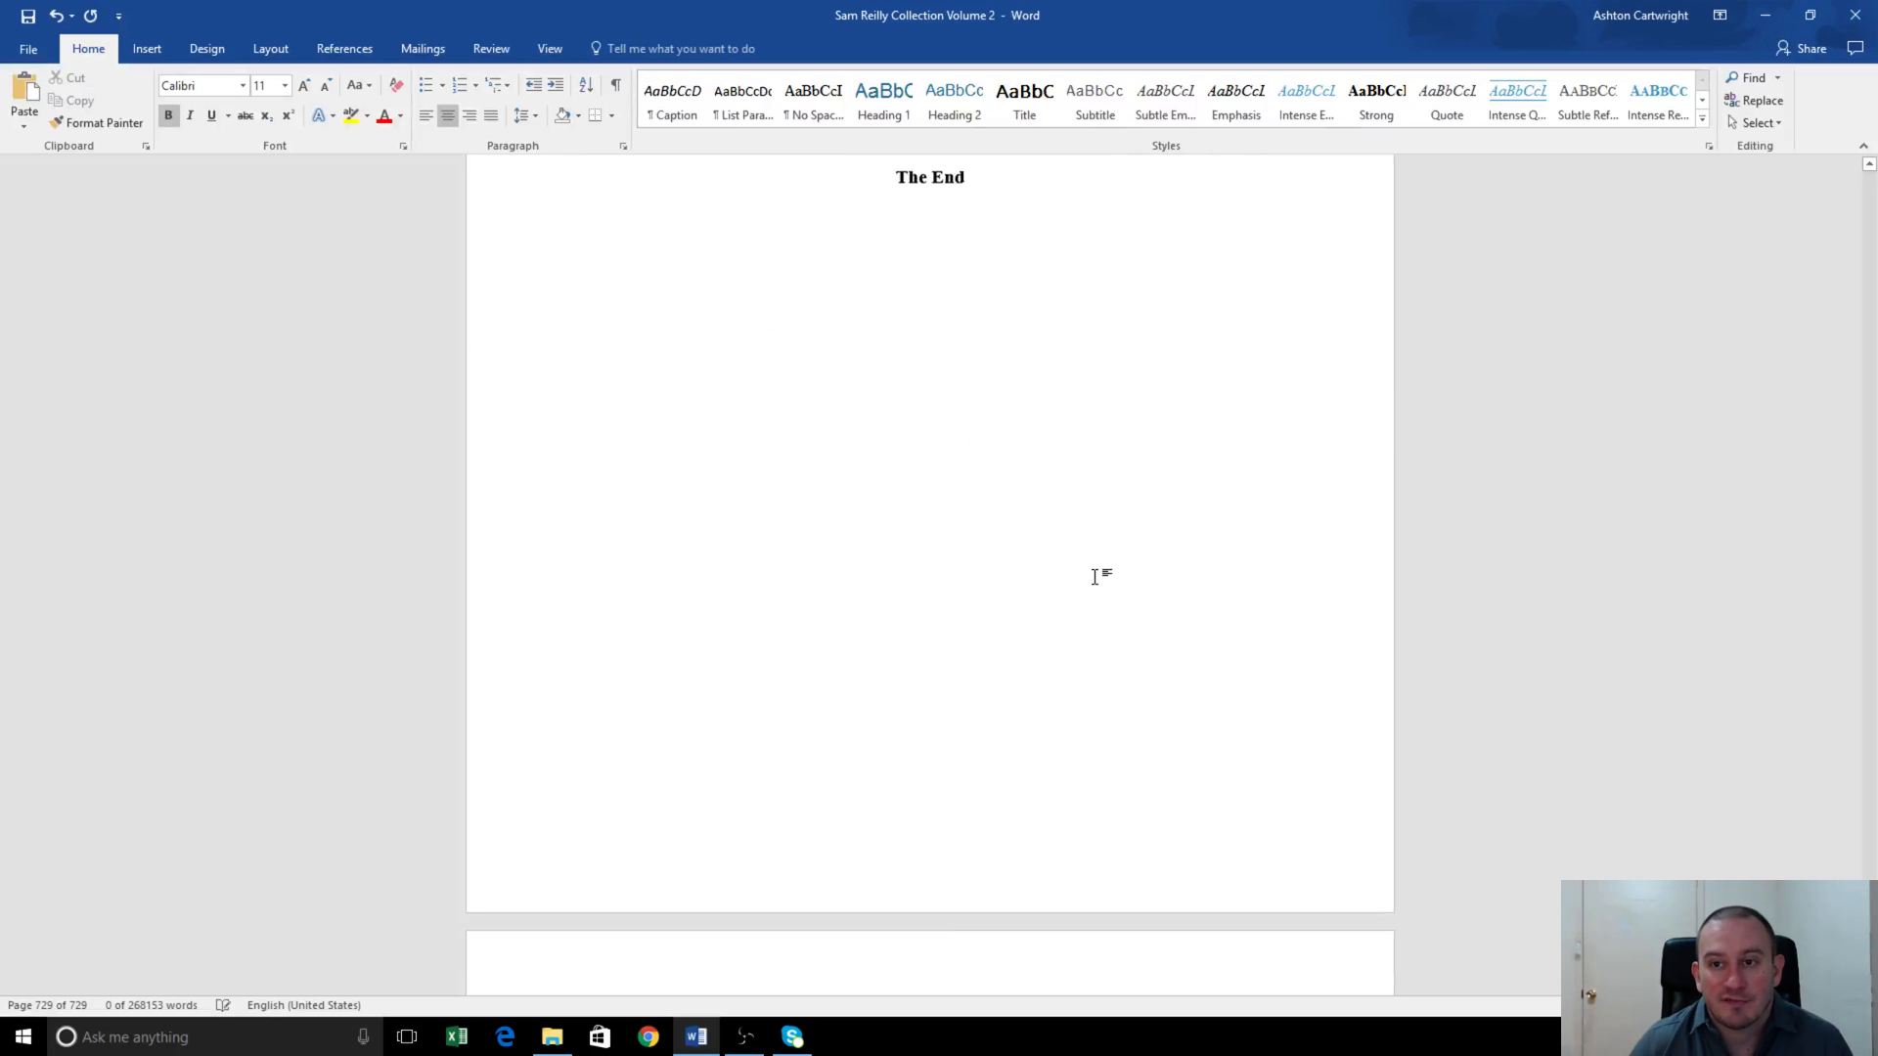
pyautogui.scroll(-4, 1137, 604)
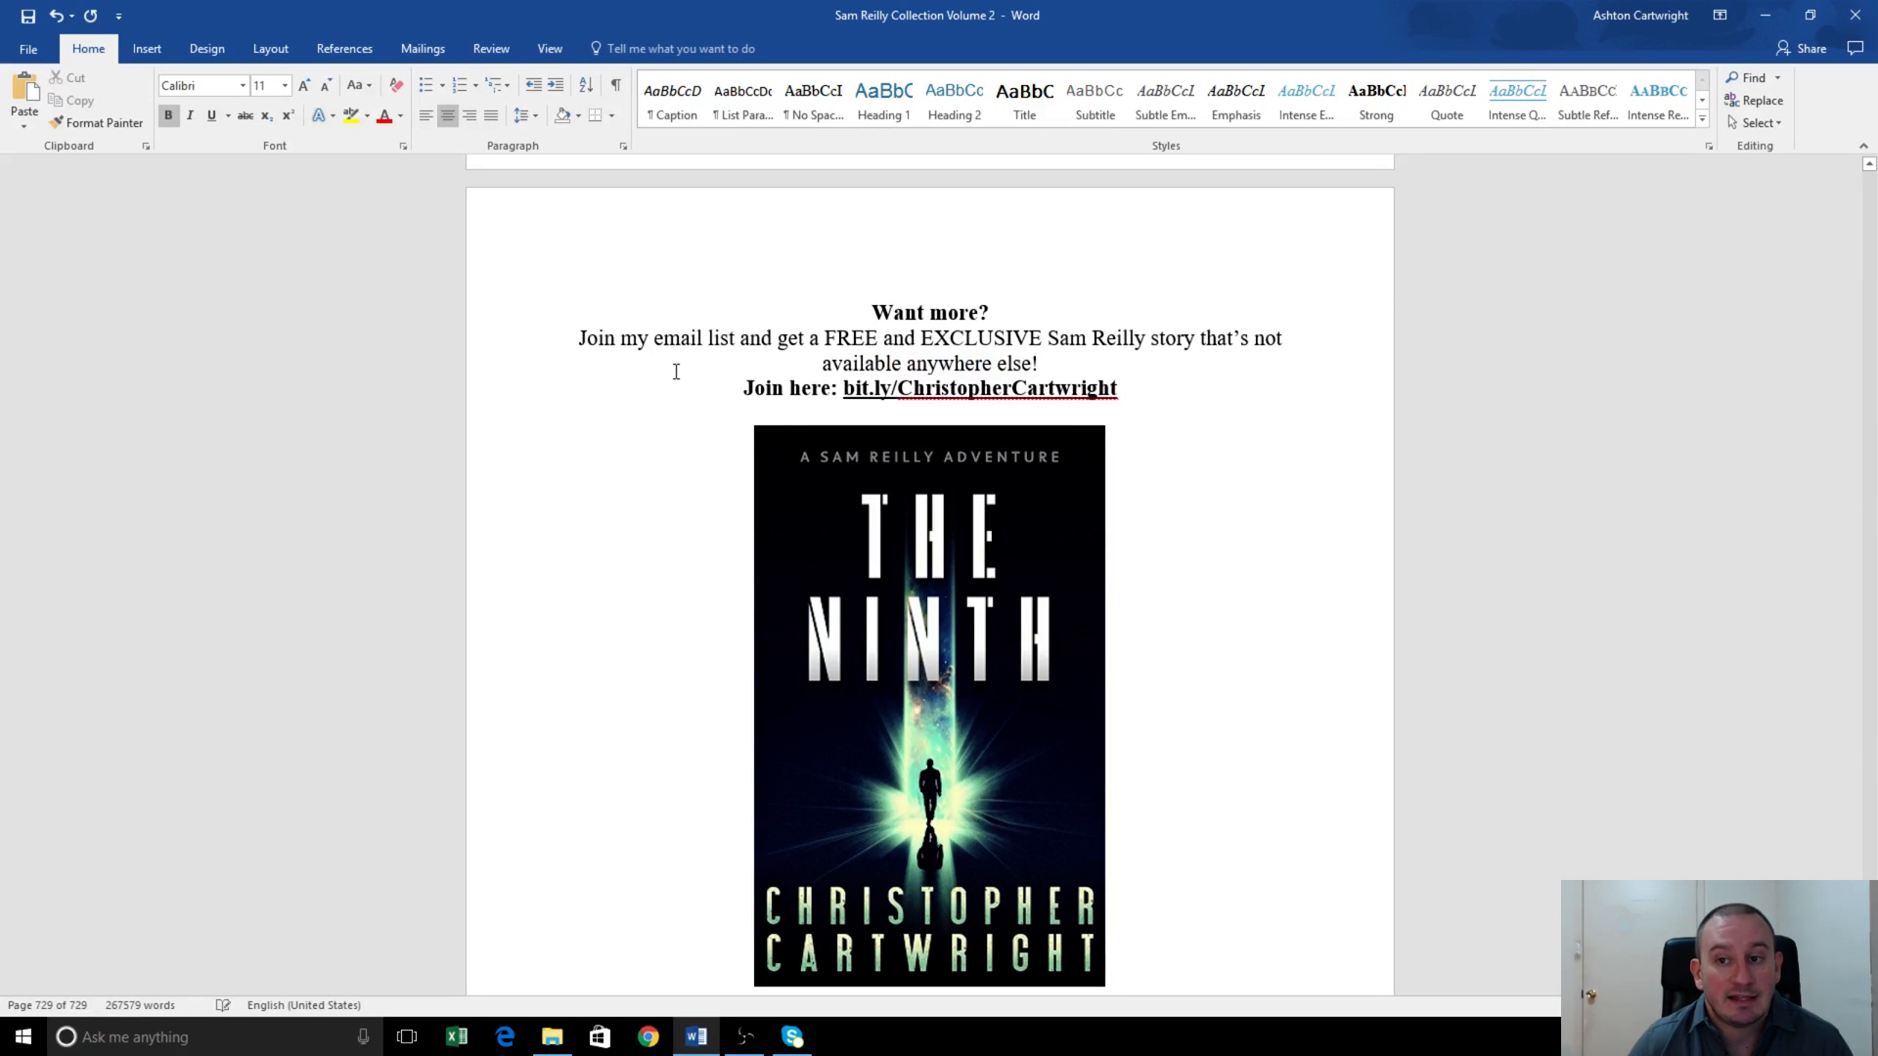
pyautogui.scroll(-6, 1144, 671)
pyautogui.click(1224, 810)
pyautogui.scroll(3, 1224, 813)
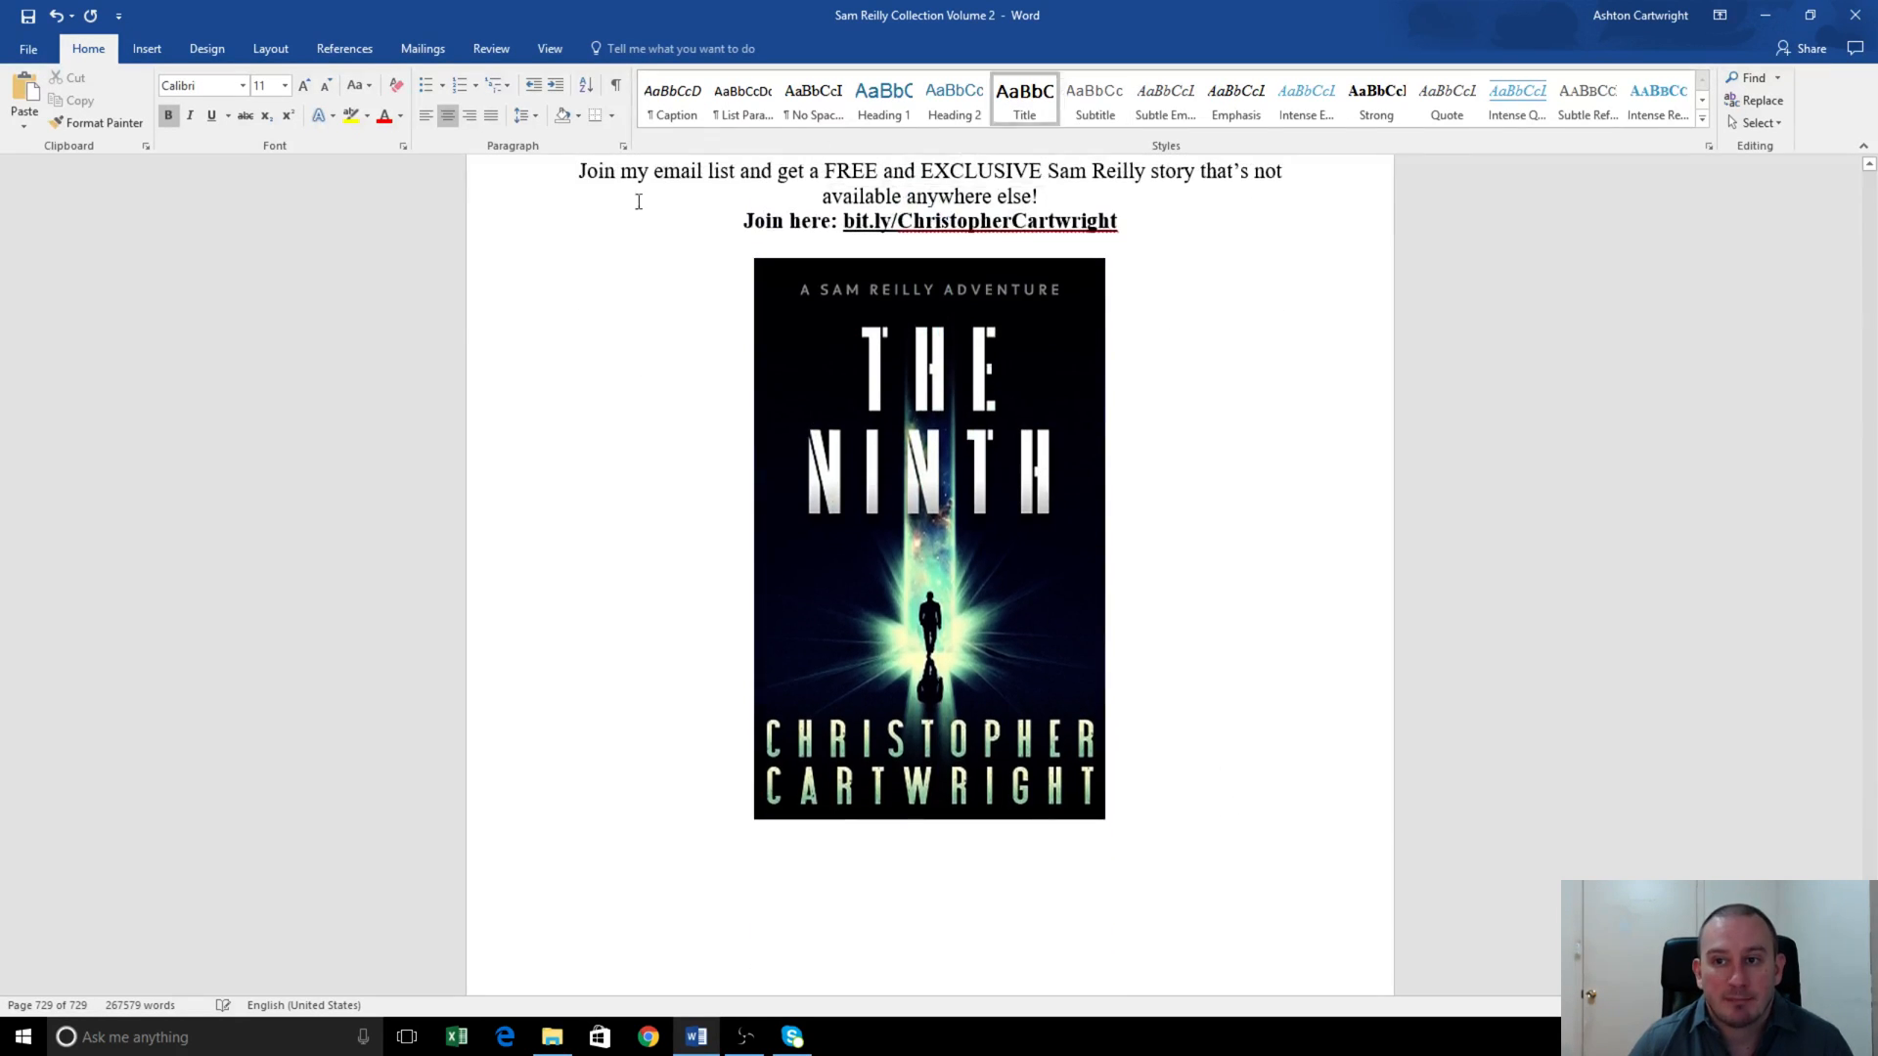
pyautogui.scroll(-5, 1279, 742)
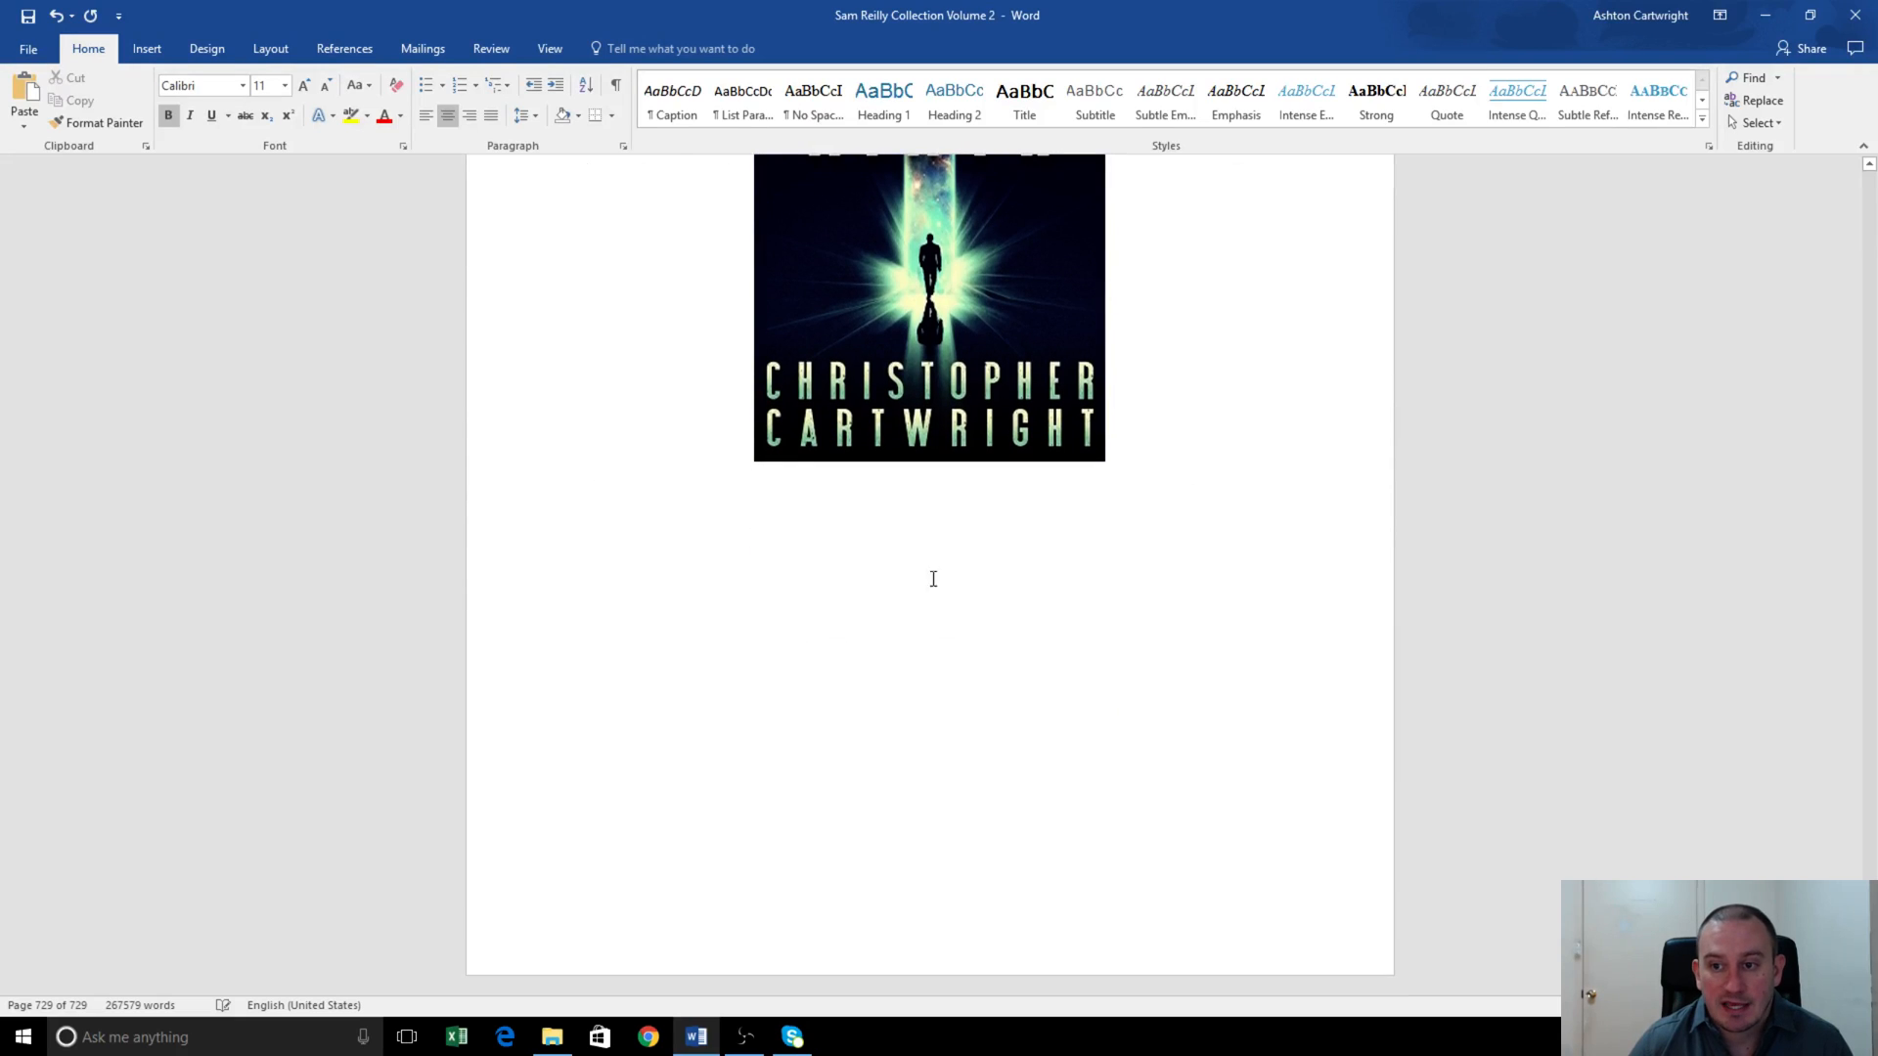
pyautogui.scroll(3, 1030, 597)
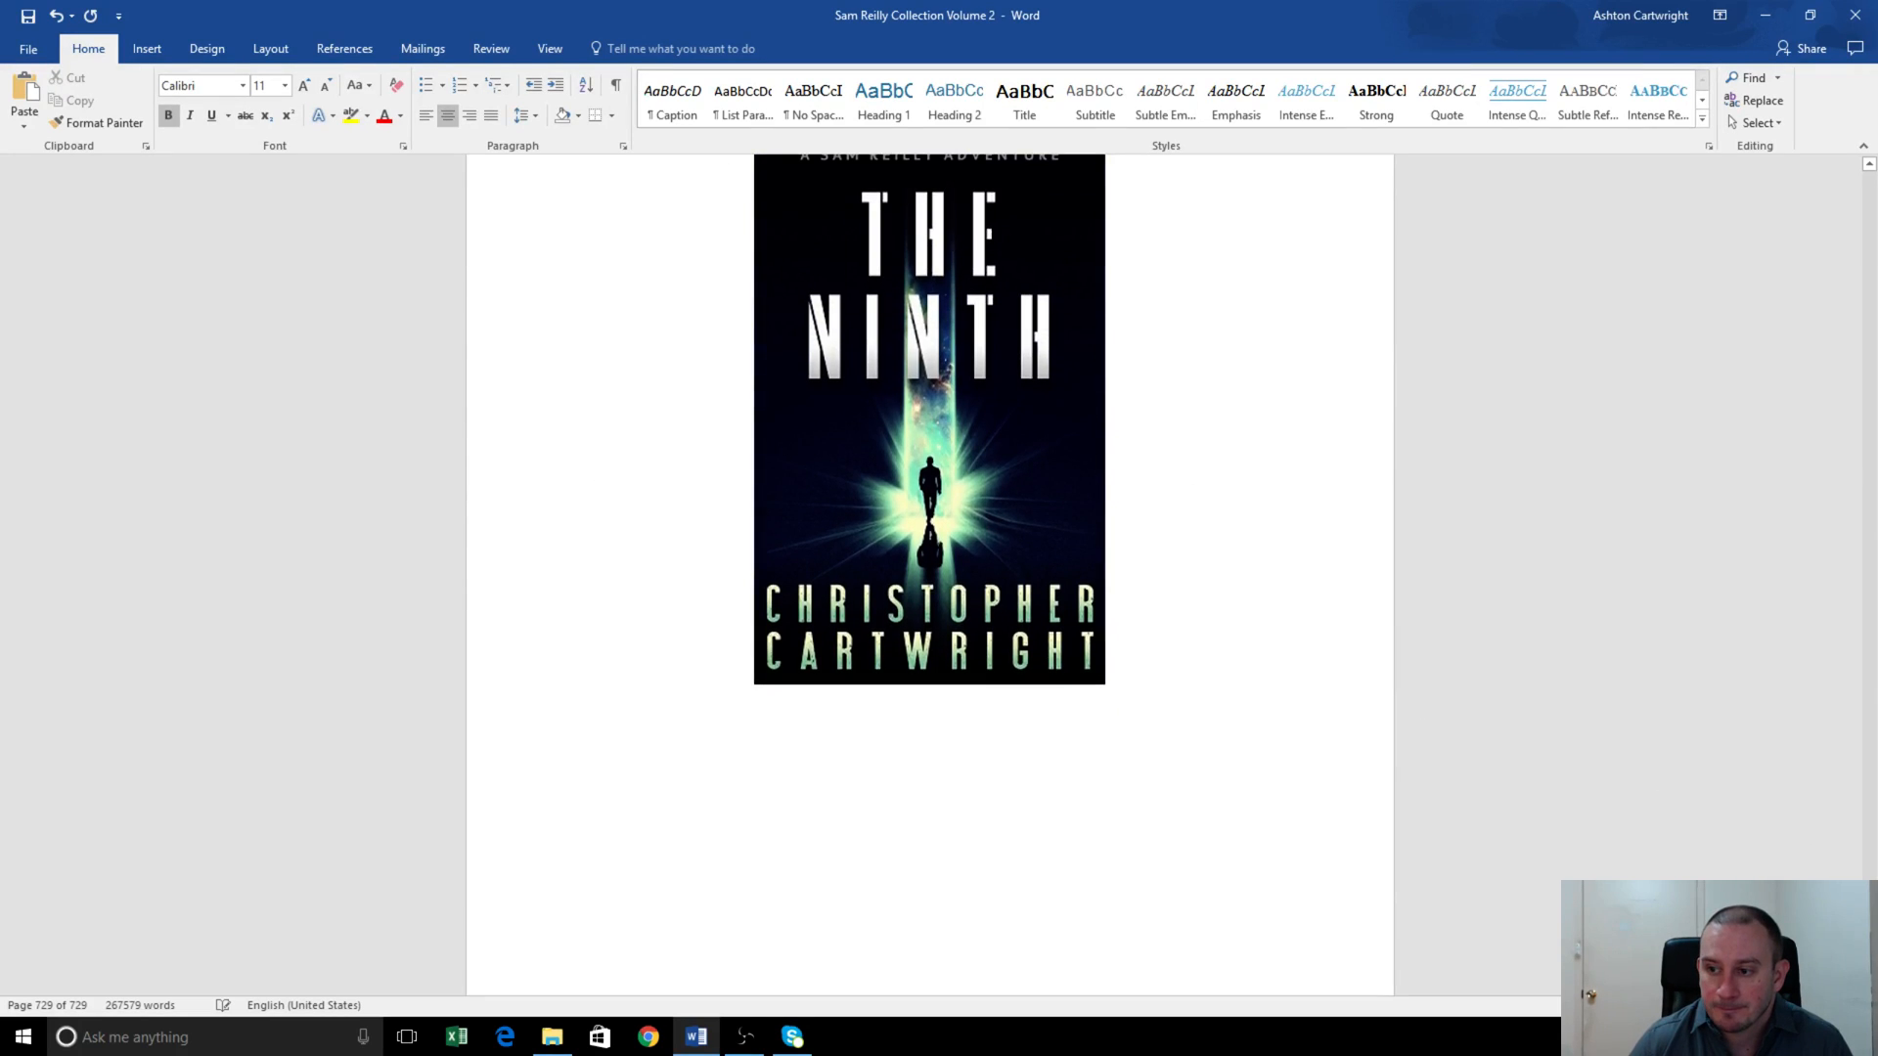
# - Delete the Want more? promotion, The Ninth cover, and the title and copyright pages between The Cassidy Project's ending and The Nostradamus Equation's table of contents
pyautogui.moveTo(1869, 968); pyautogui.dragTo(1869, 785)
pyautogui.moveTo(1872, 924); pyautogui.dragTo(1869, 624)
pyautogui.moveTo(1869, 629); pyautogui.dragTo(1868, 638)
pyautogui.scroll(20, 1364, 636)
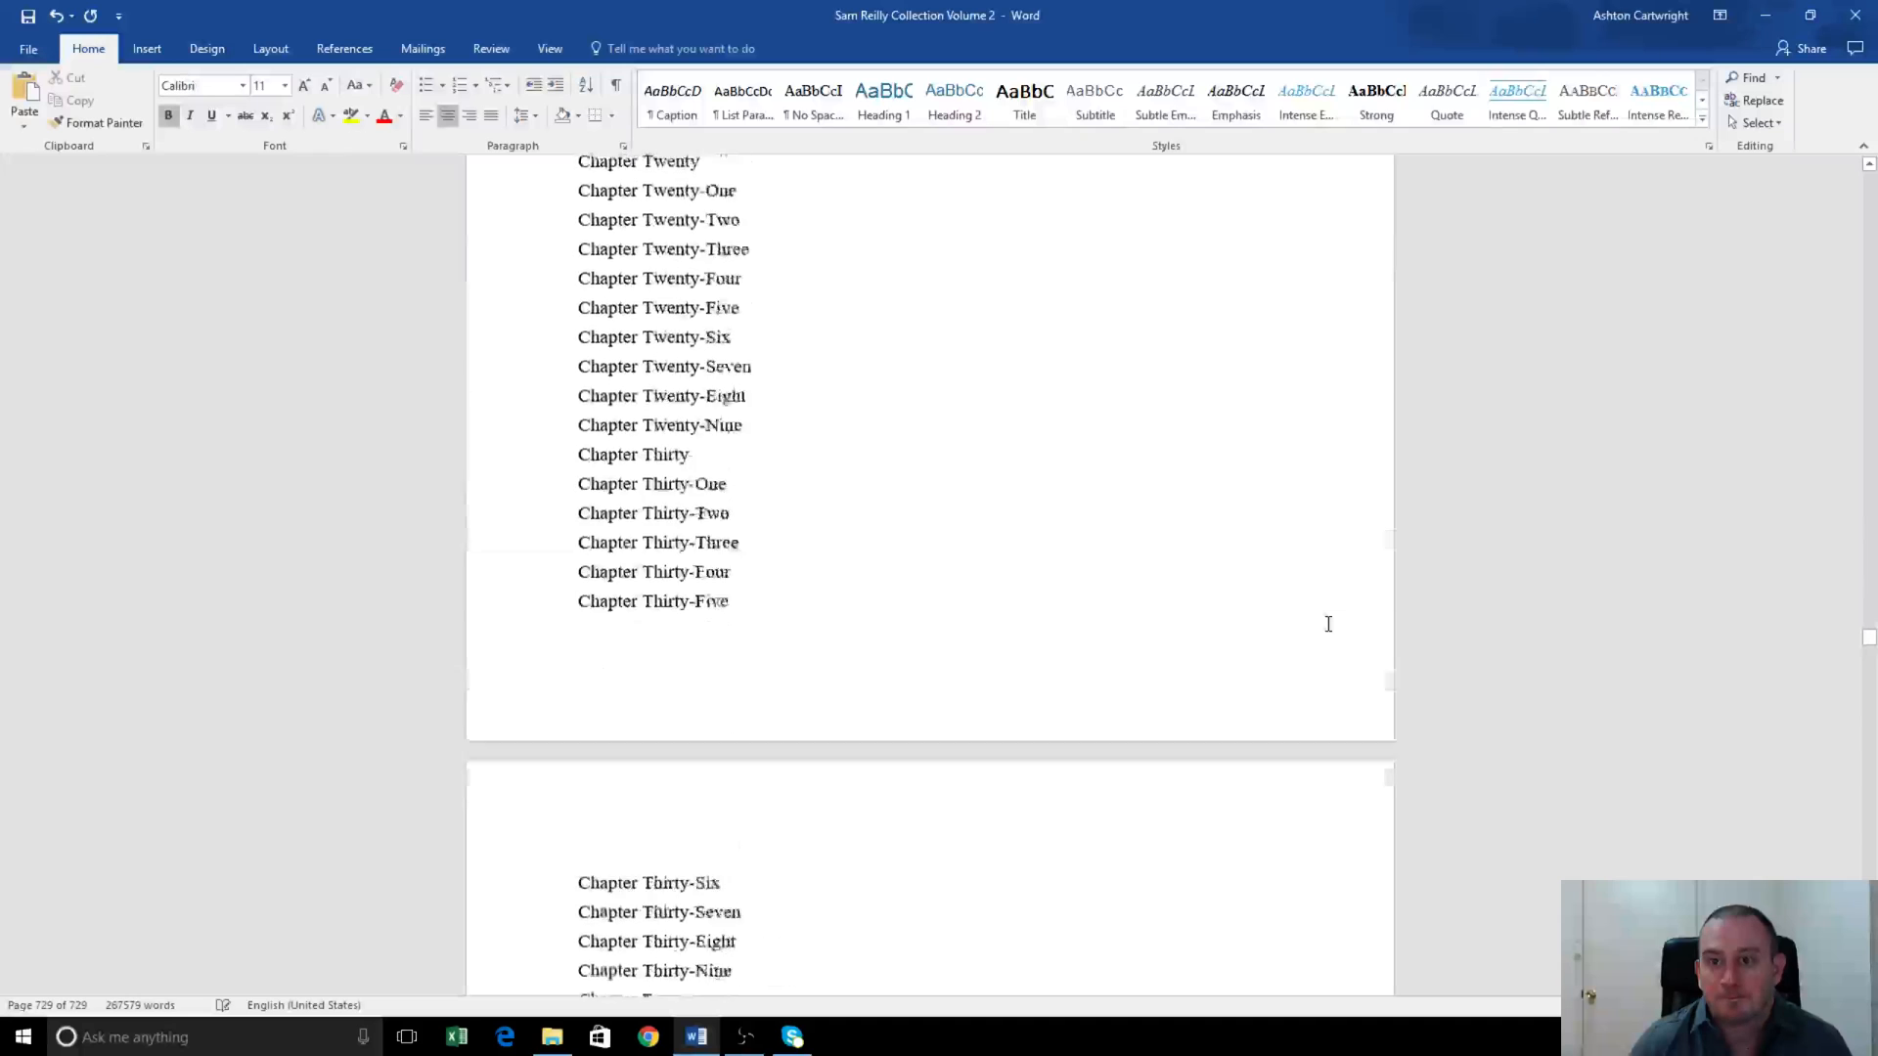
pyautogui.scroll(20, 1321, 621)
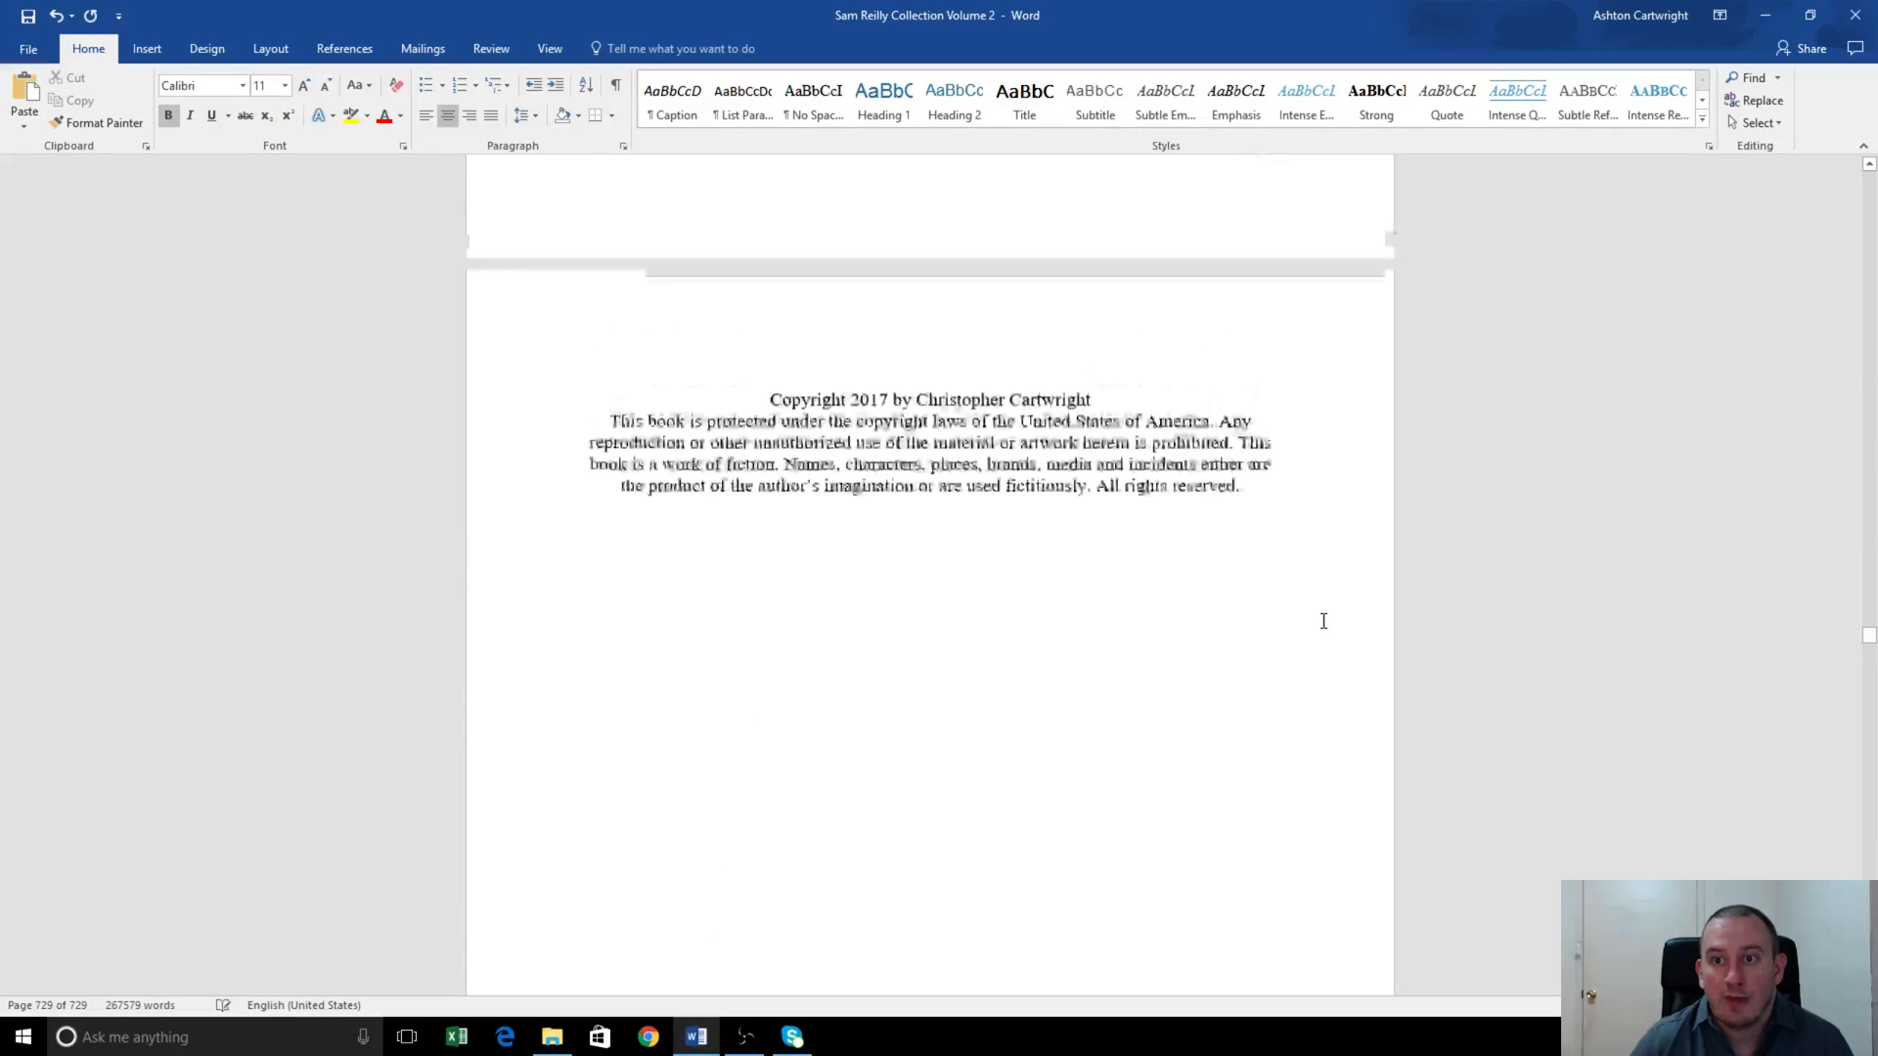
pyautogui.scroll(12, 1271, 597)
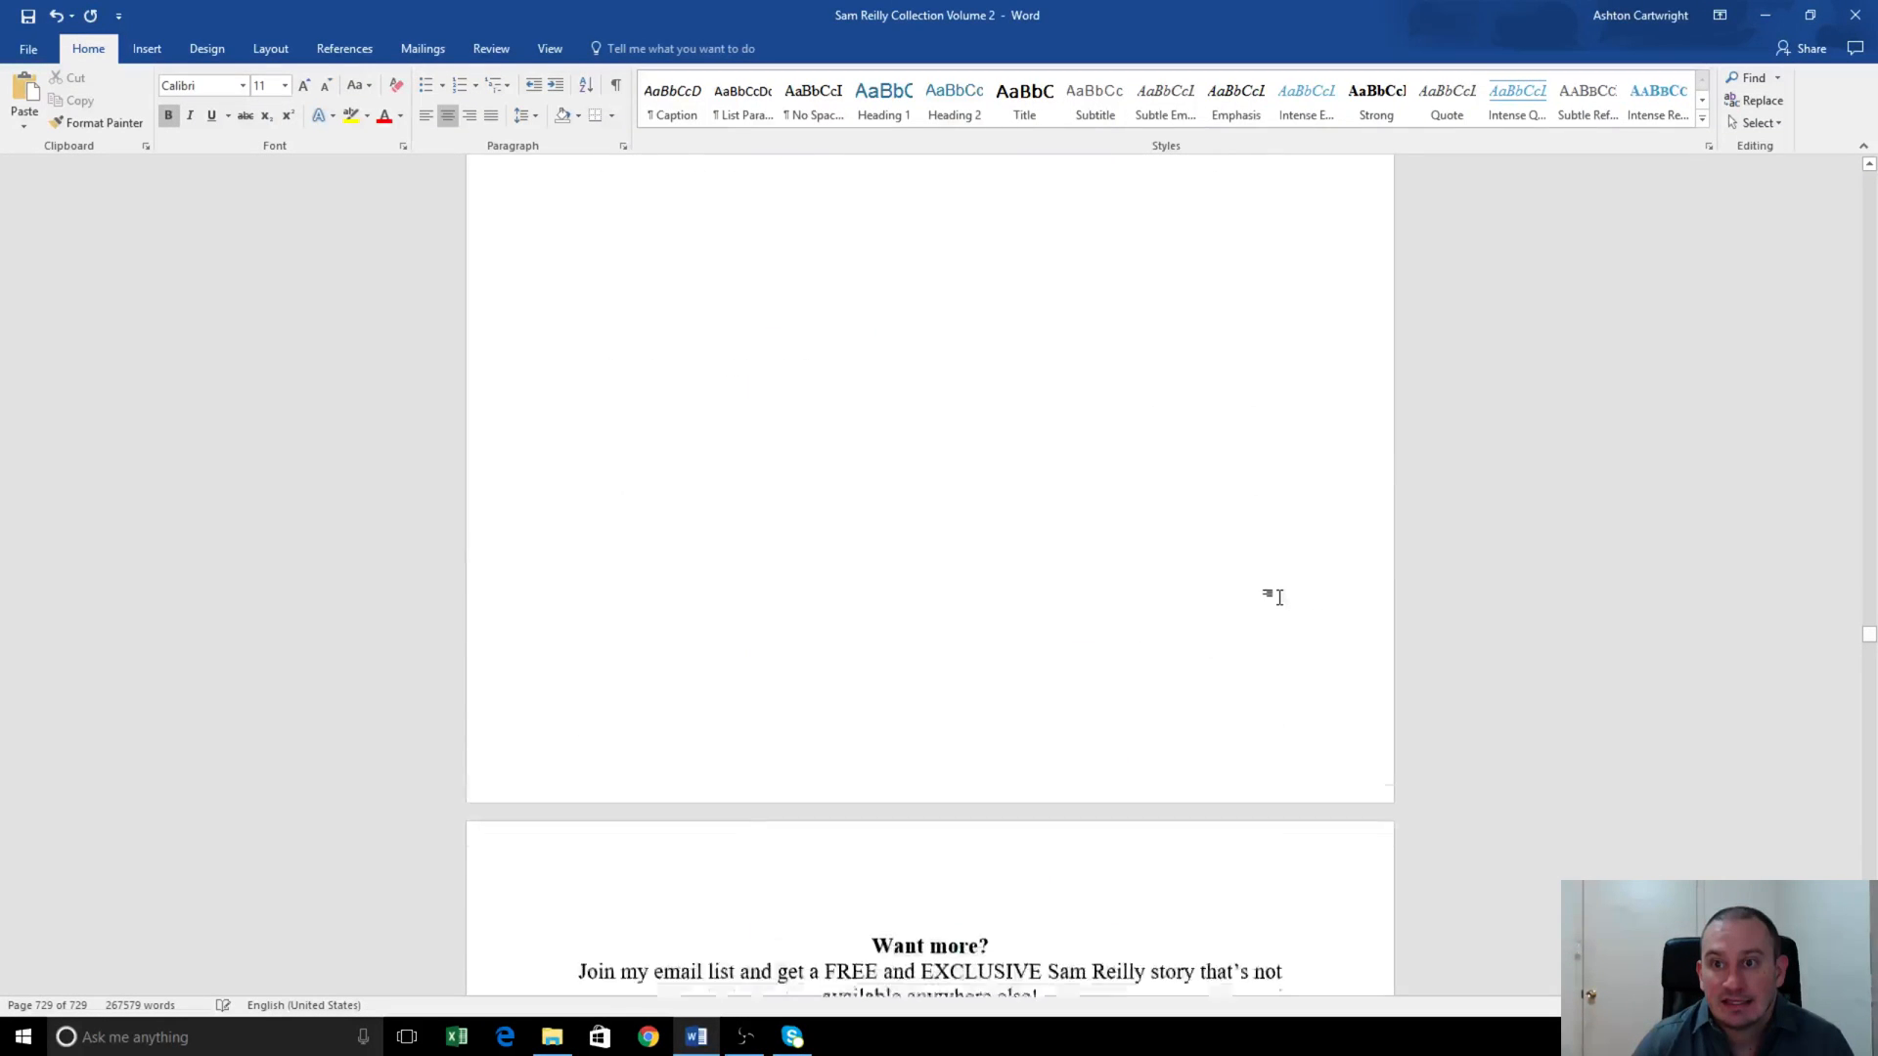
pyautogui.scroll(-8, 1202, 600)
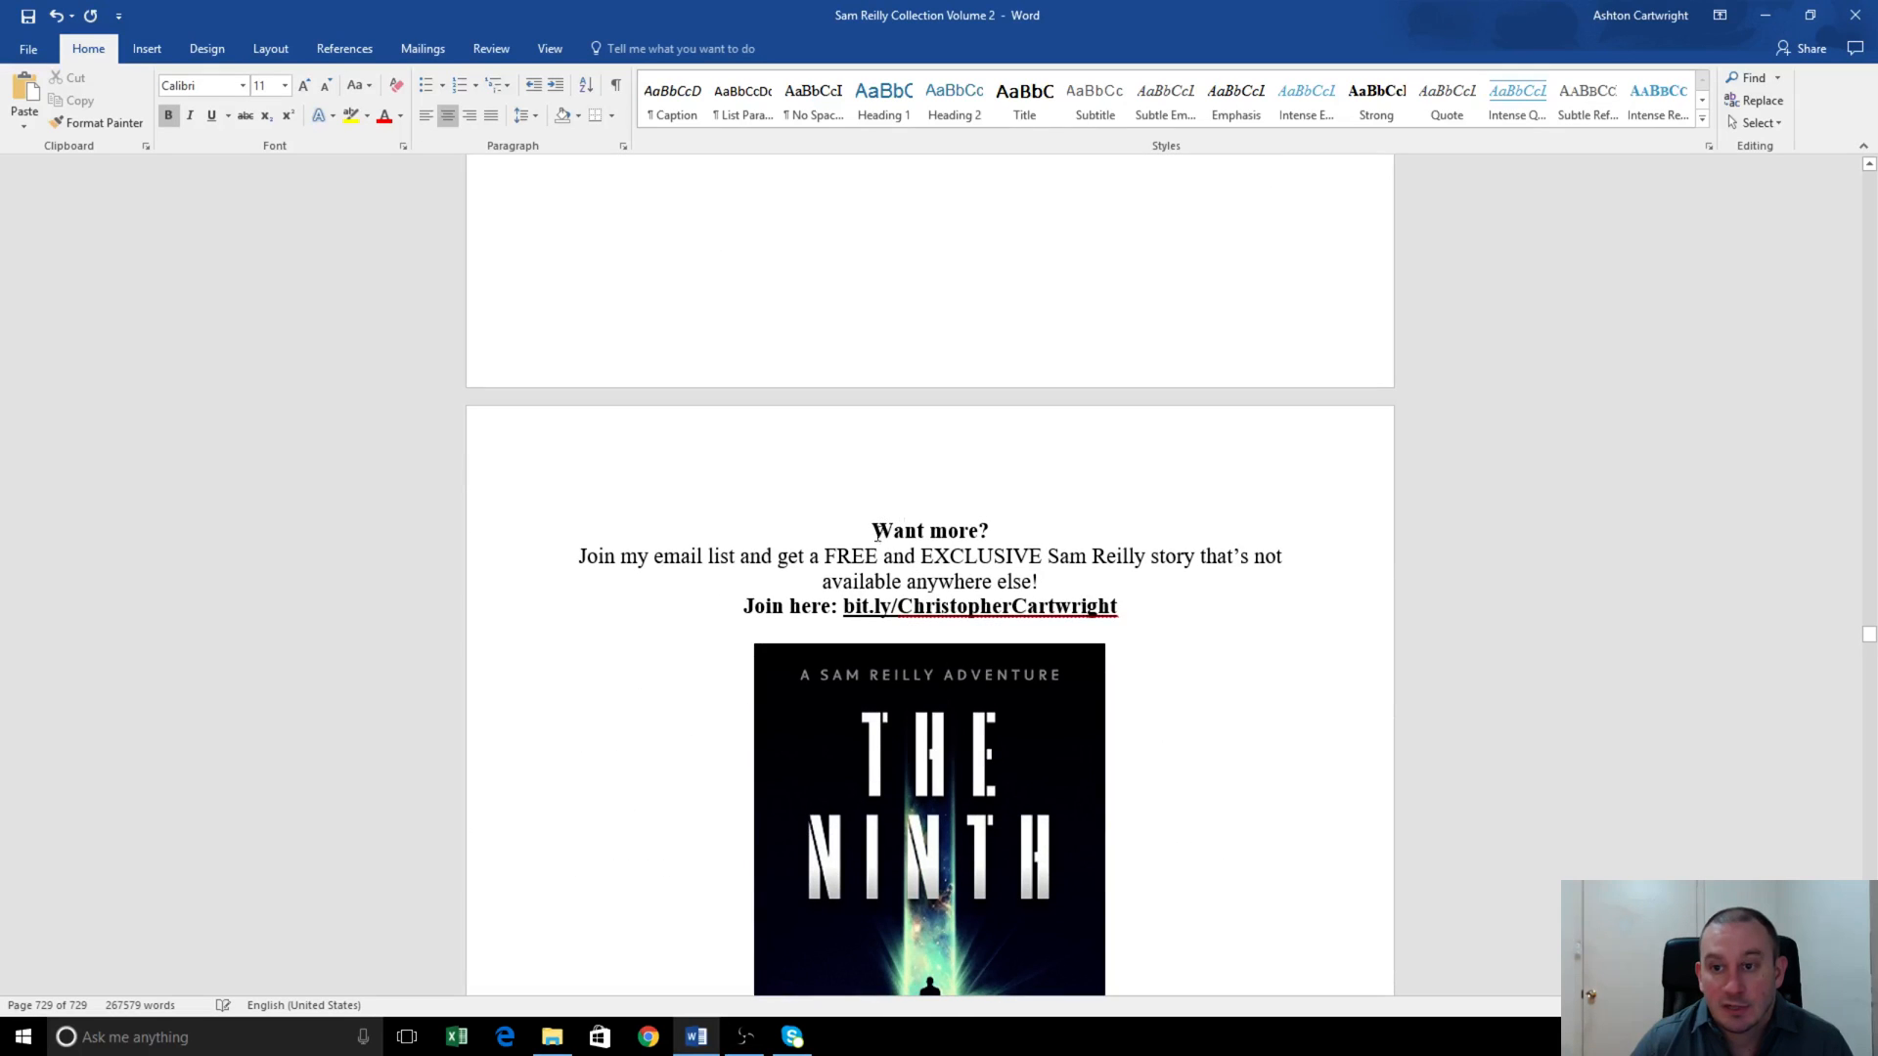
pyautogui.moveTo(872, 531); pyautogui.dragTo(1178, 840)
pyautogui.moveTo(1195, 953); pyautogui.dragTo(1071, 463)
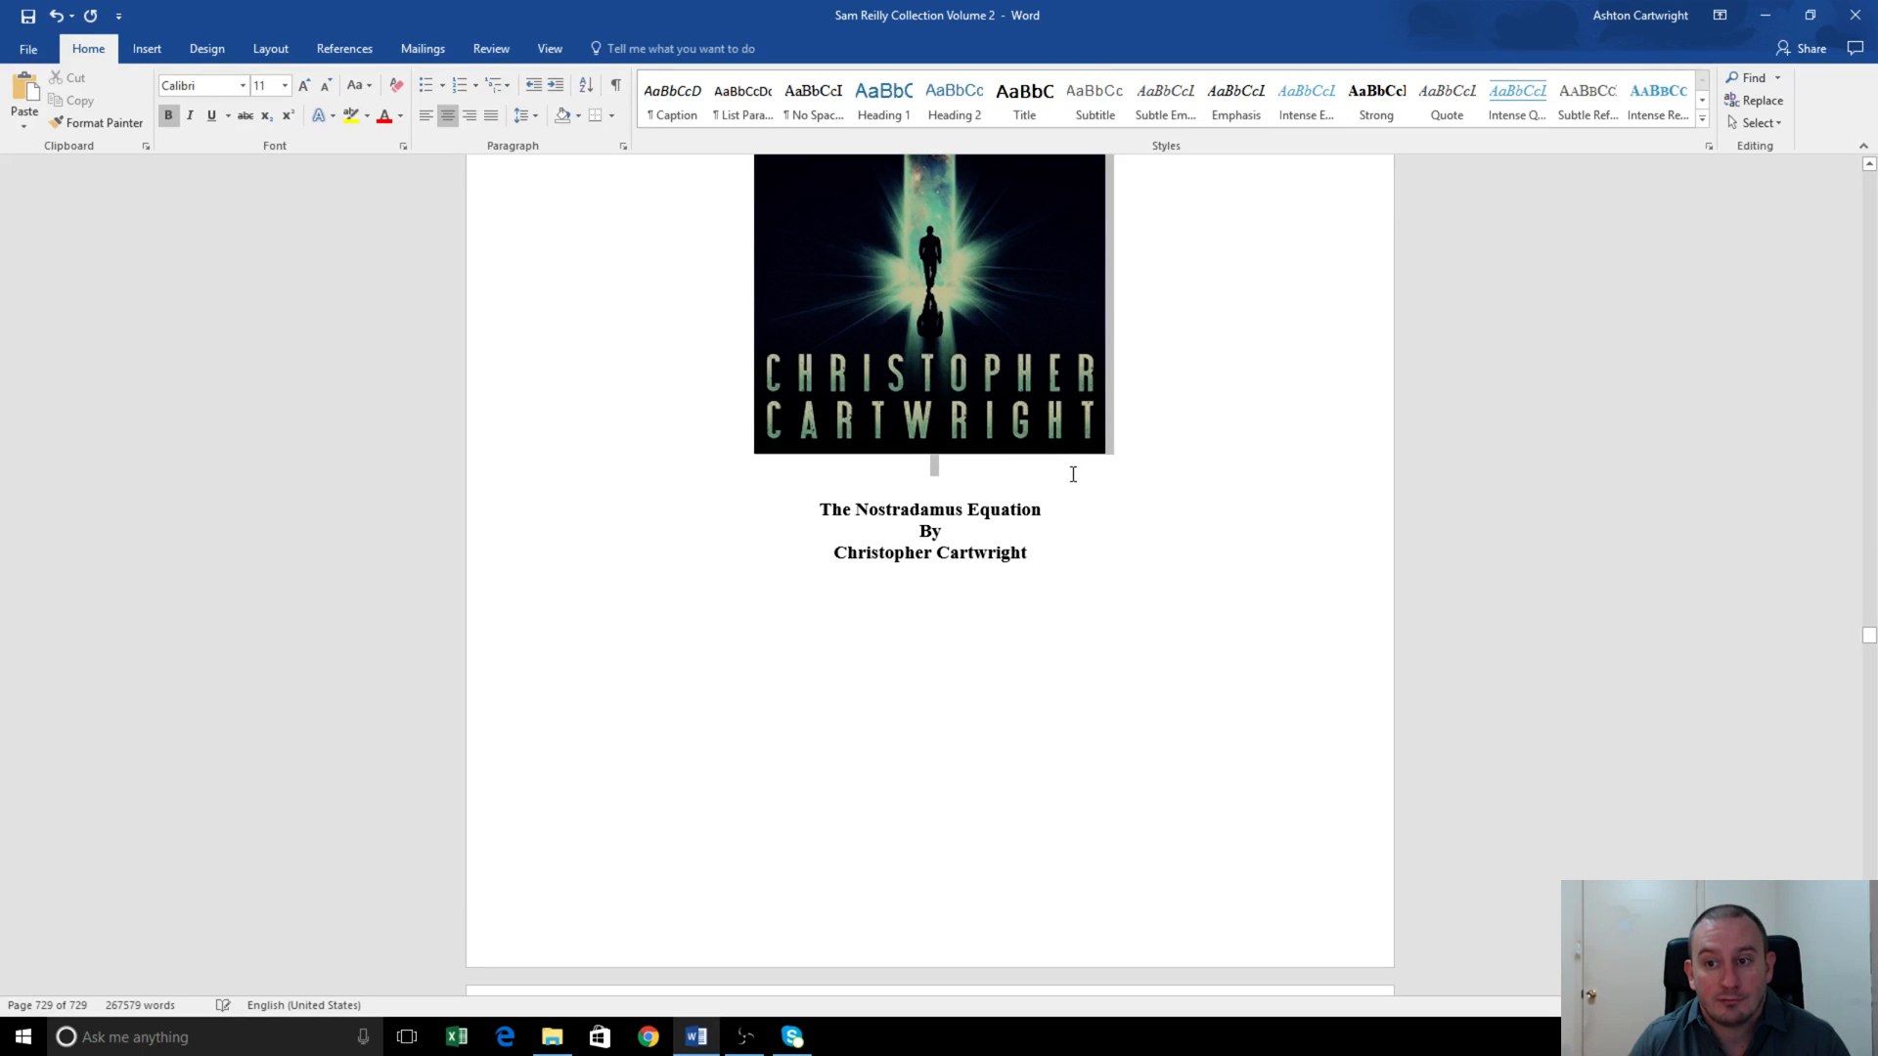
pyautogui.moveTo(1073, 474); pyautogui.dragTo(1063, 572)
pyautogui.moveTo(1146, 971); pyautogui.dragTo(1082, 656)
pyautogui.moveTo(1167, 982); pyautogui.dragTo(1081, 594)
pyautogui.press('Delete')
# - Delete The Nostradamus Equation's whole table of contents, from its Table of Contents title through Chapter One Hundred and Twelve and the blank lines below
pyautogui.scroll(5, 1038, 511)
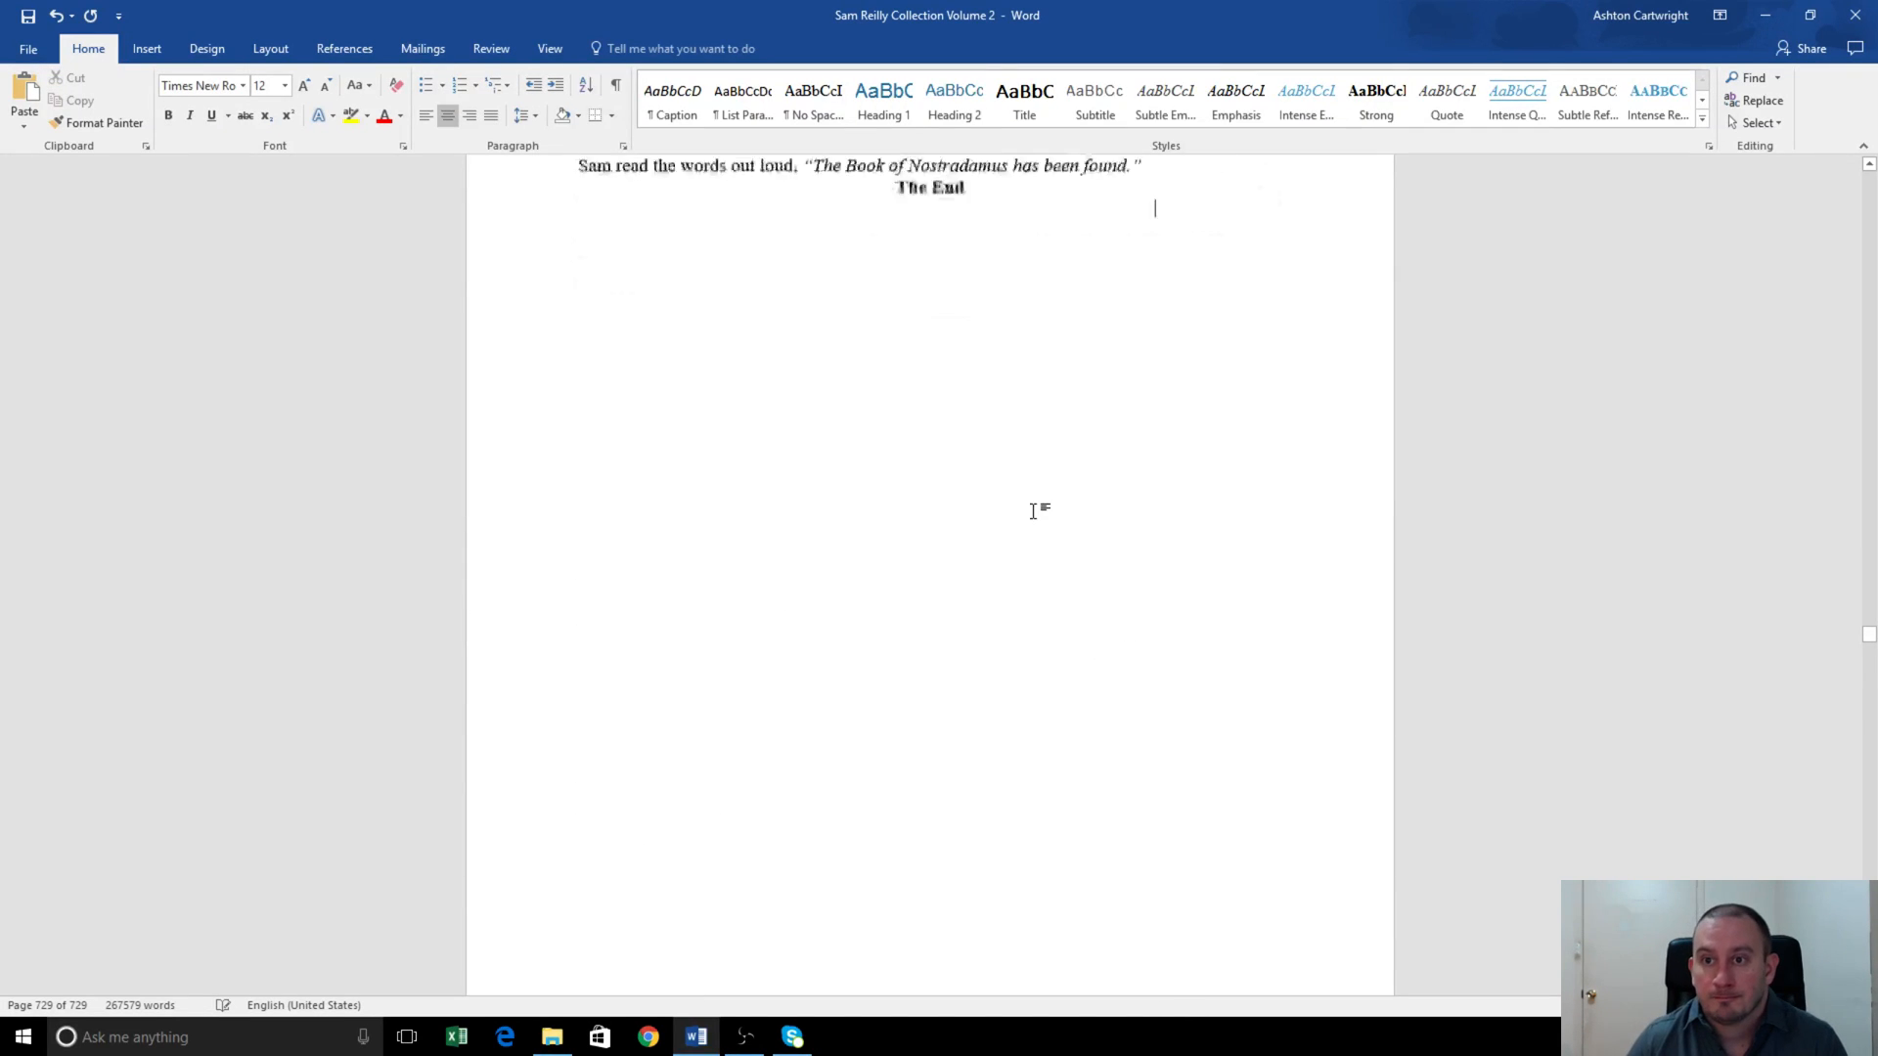
pyautogui.scroll(-3, 1030, 518)
pyautogui.scroll(2, 1024, 514)
pyautogui.scroll(-8, 981, 416)
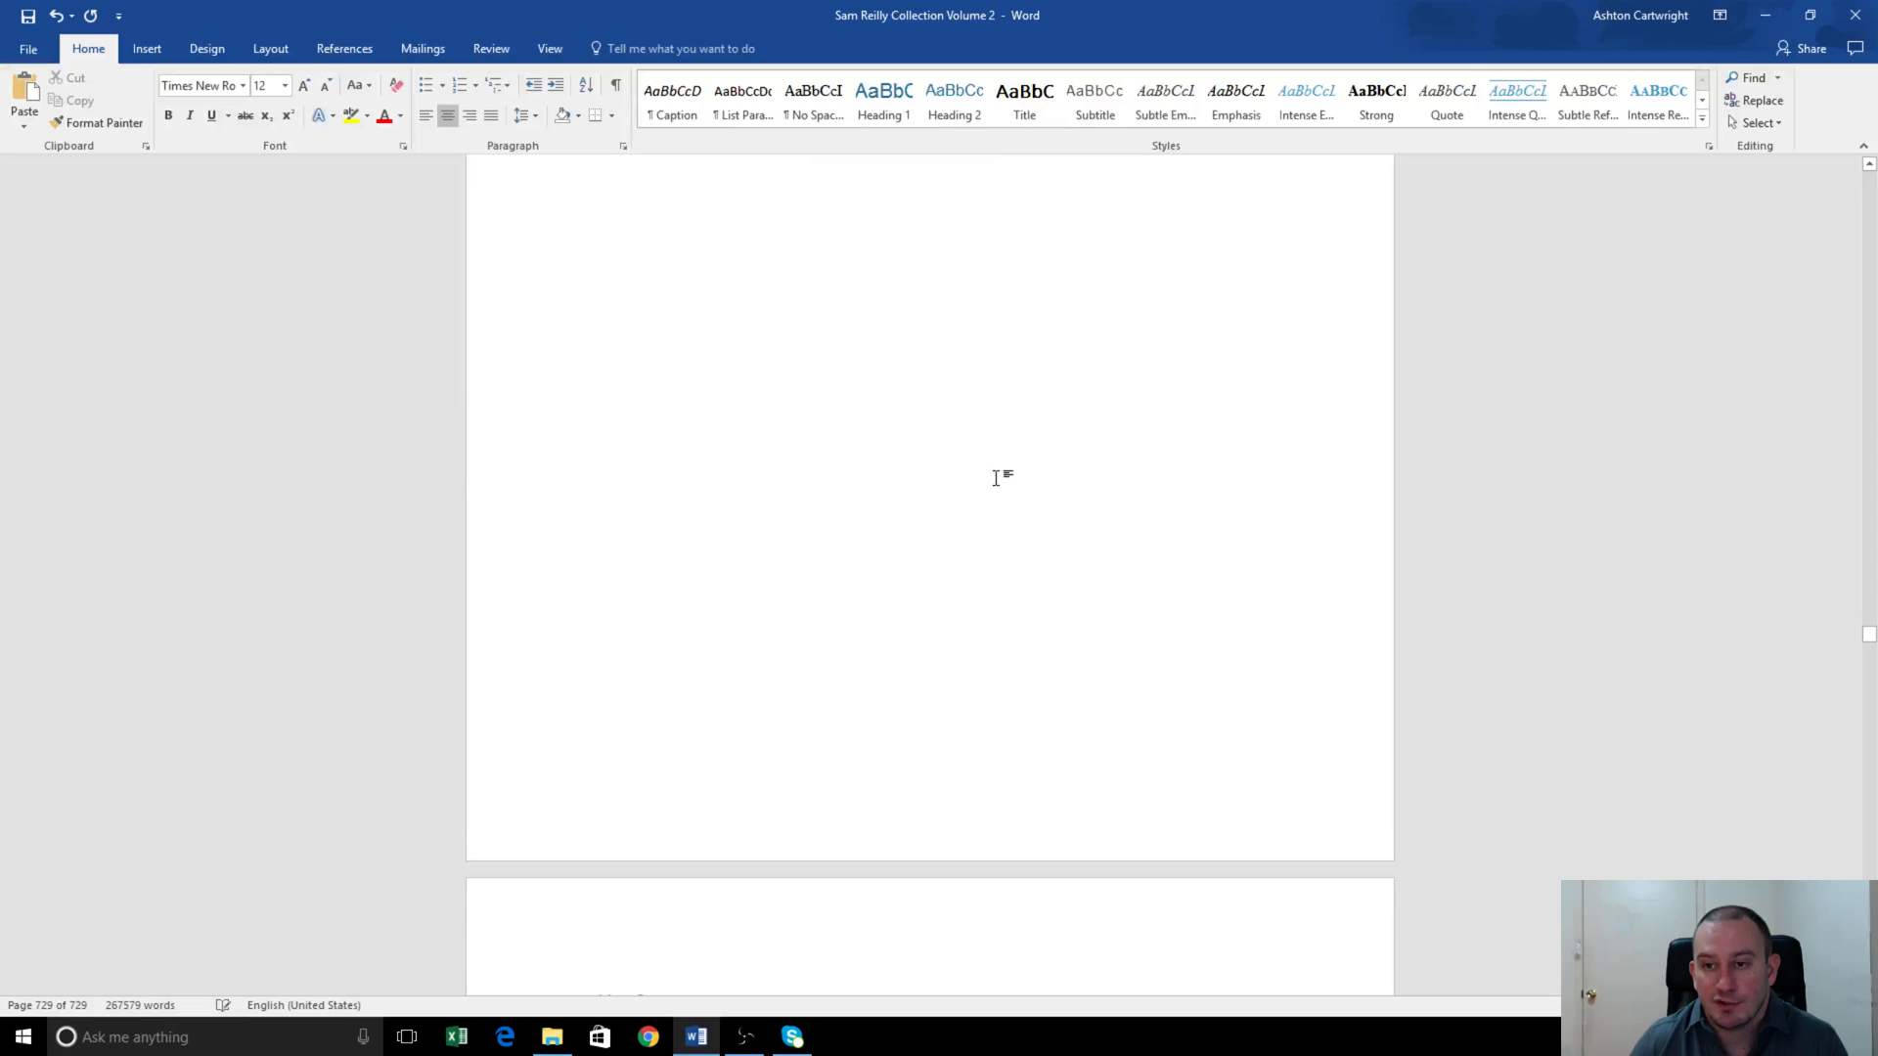
pyautogui.click(578, 525)
pyautogui.hotkey('ctrl', 'shift', 'End')
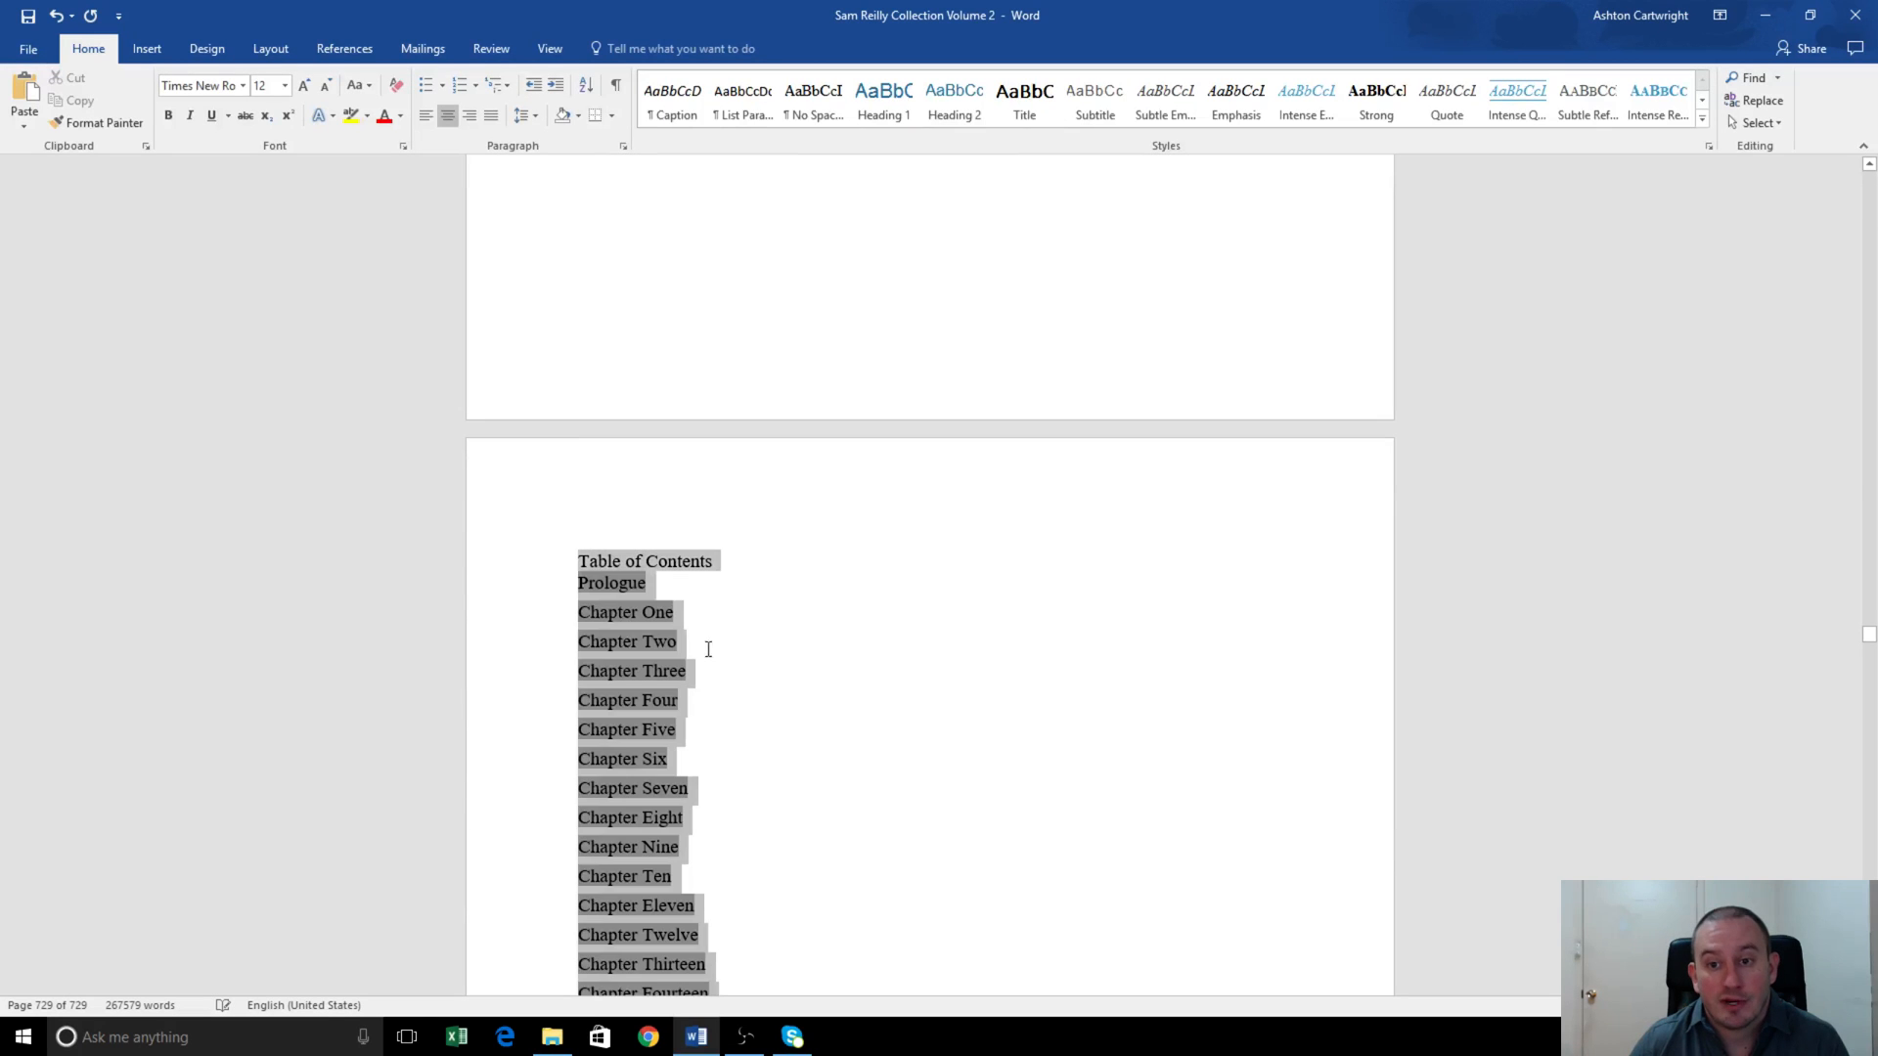
pyautogui.scroll(-5, 839, 839)
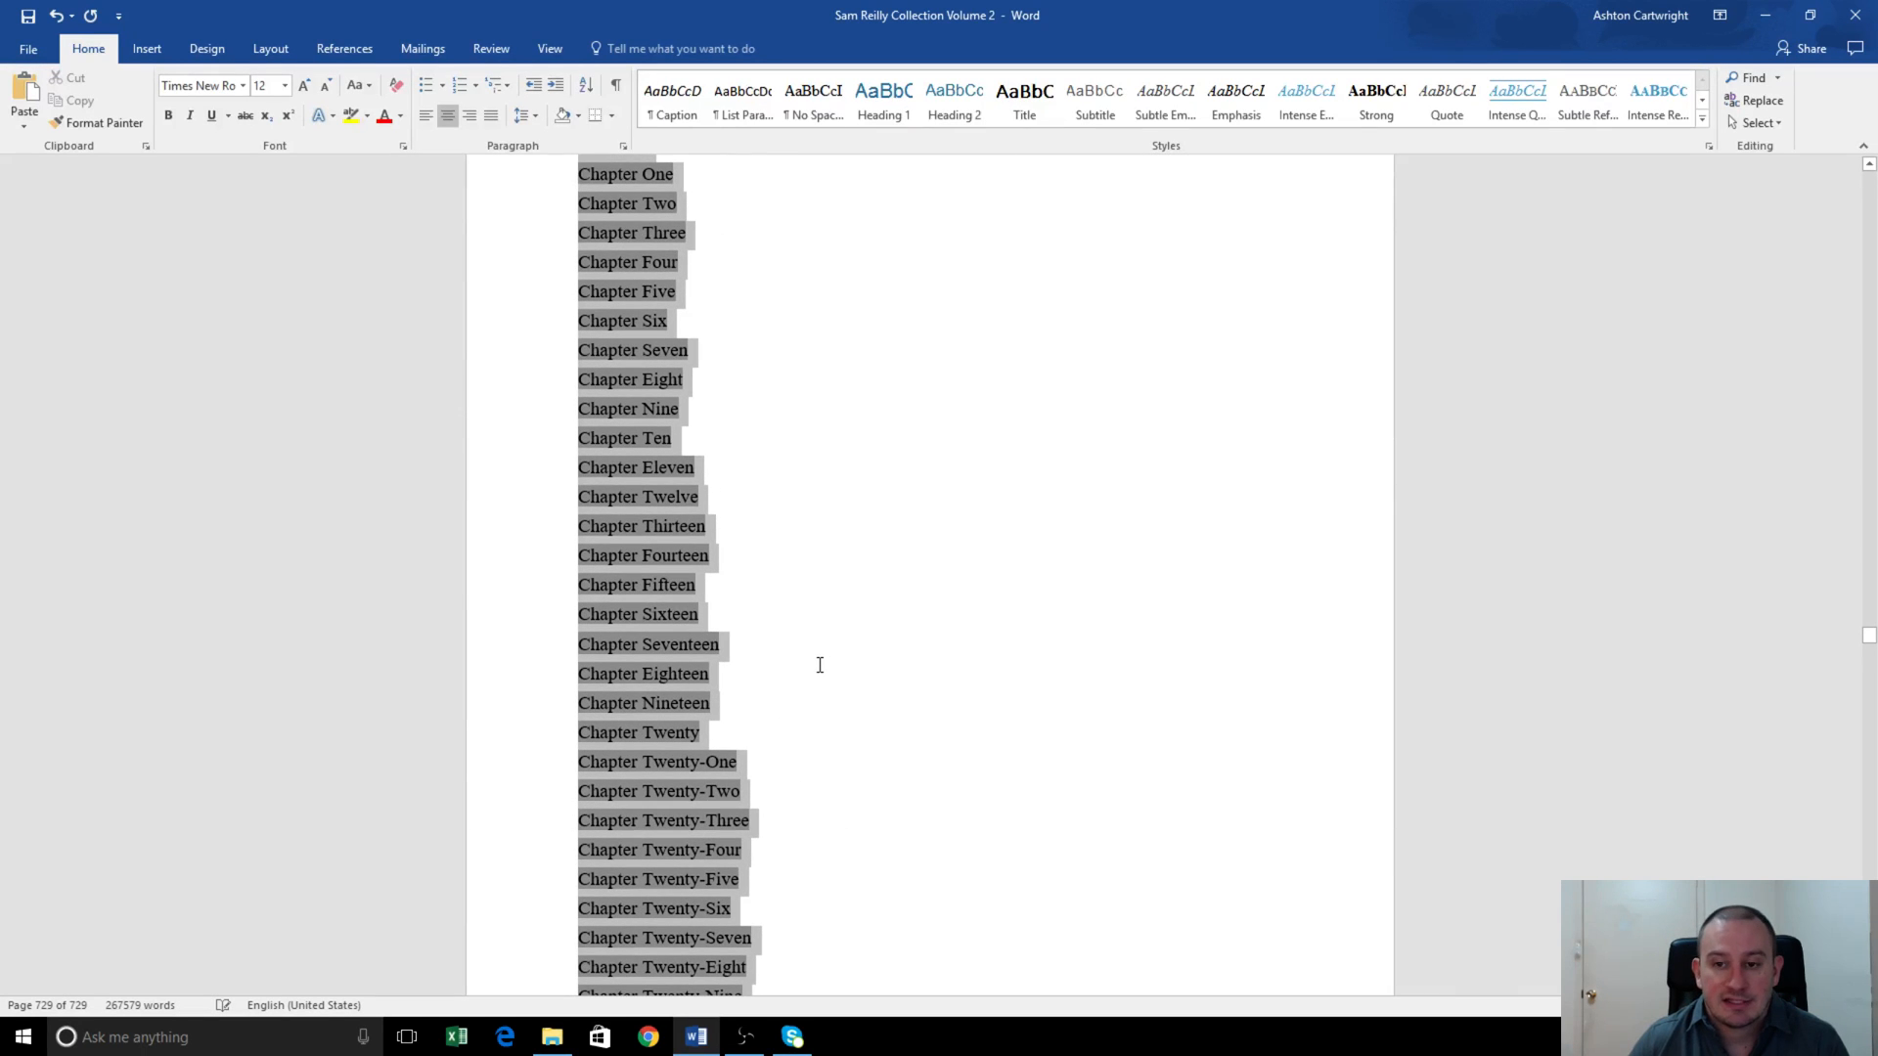
pyautogui.scroll(-14, 833, 740)
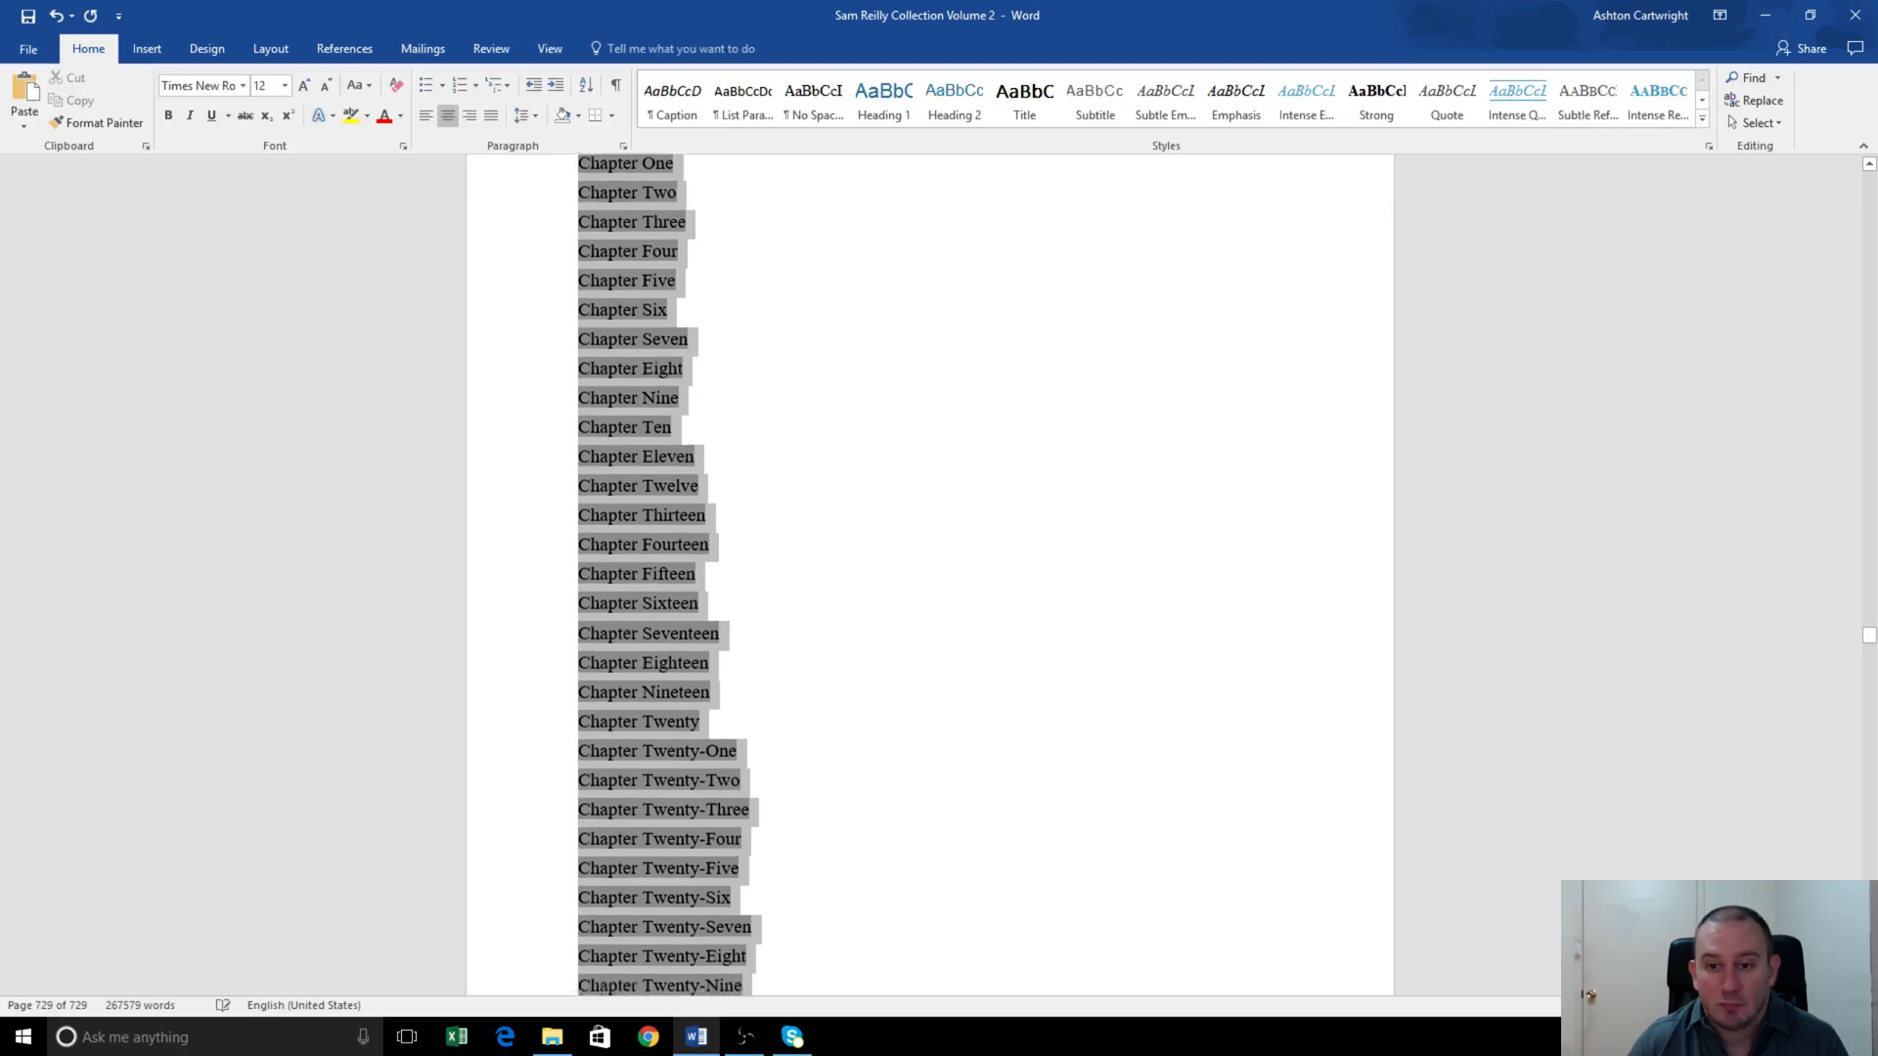
pyautogui.scroll(-15, 1145, 972)
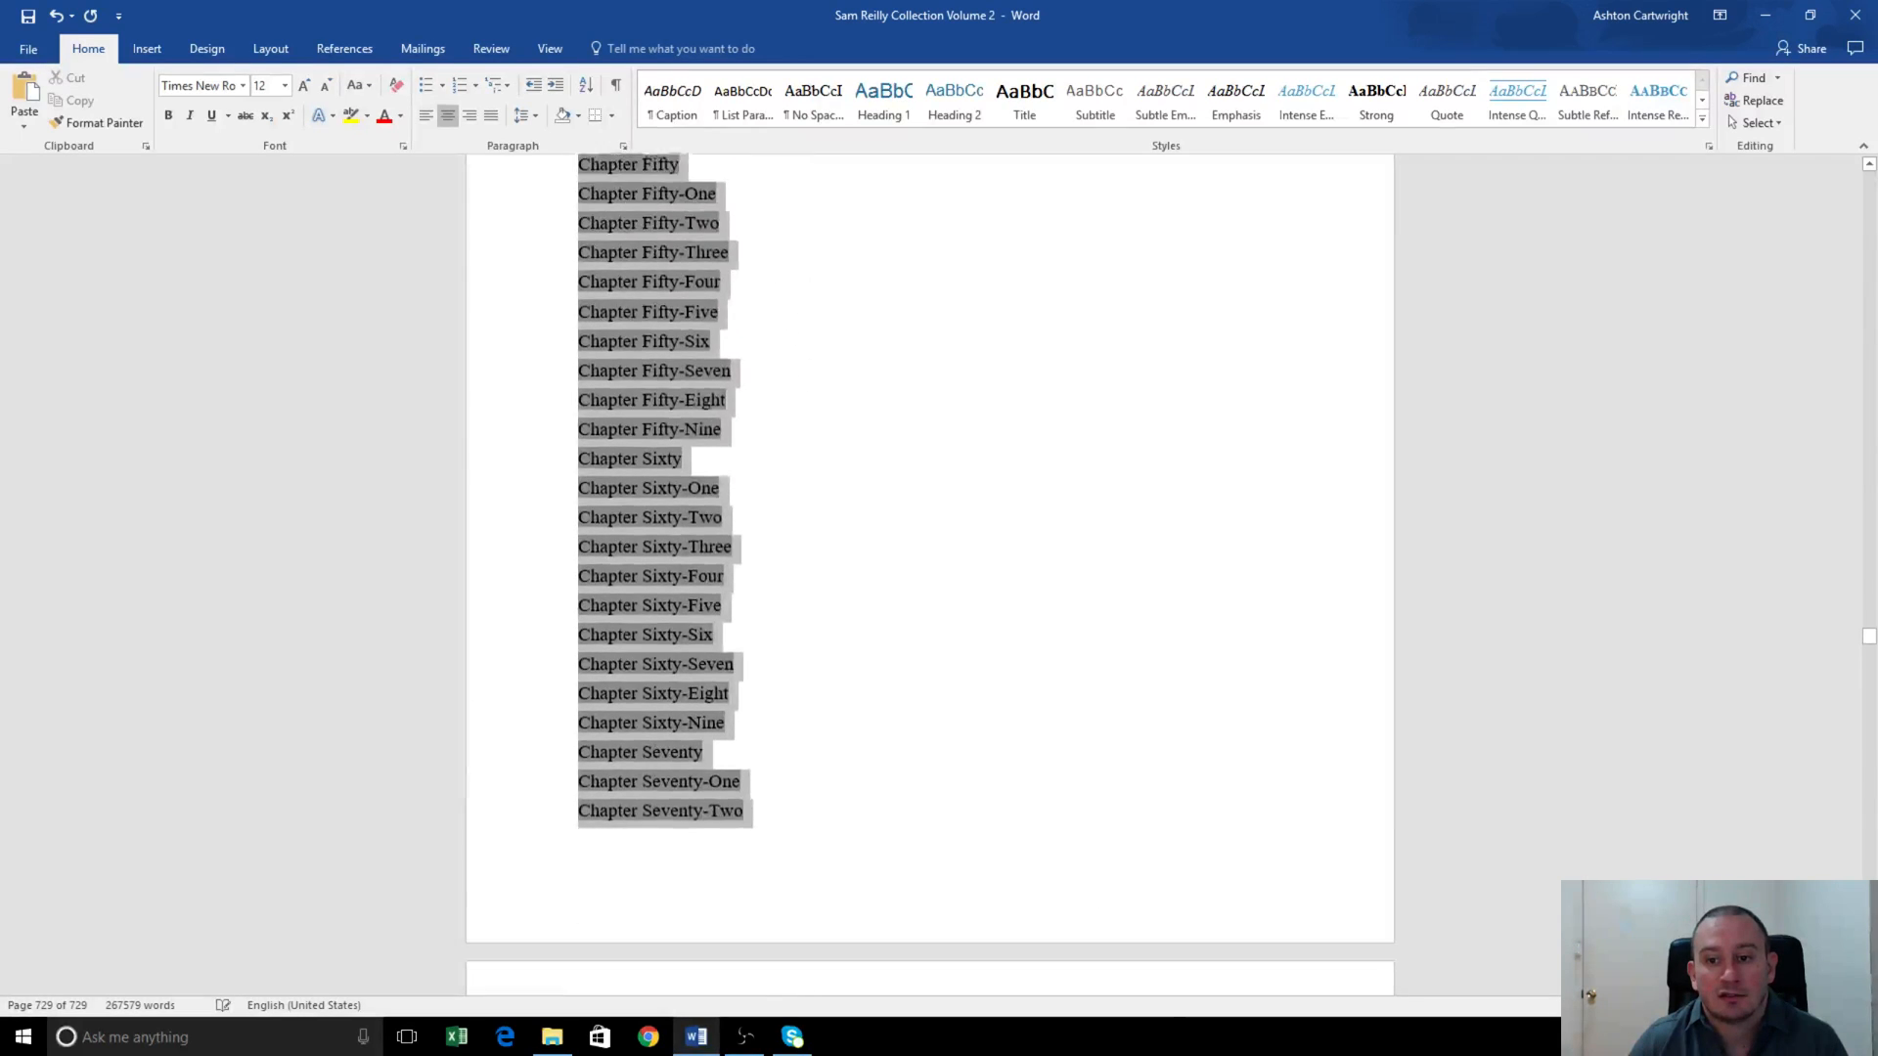
pyautogui.scroll(-8, 1136, 981)
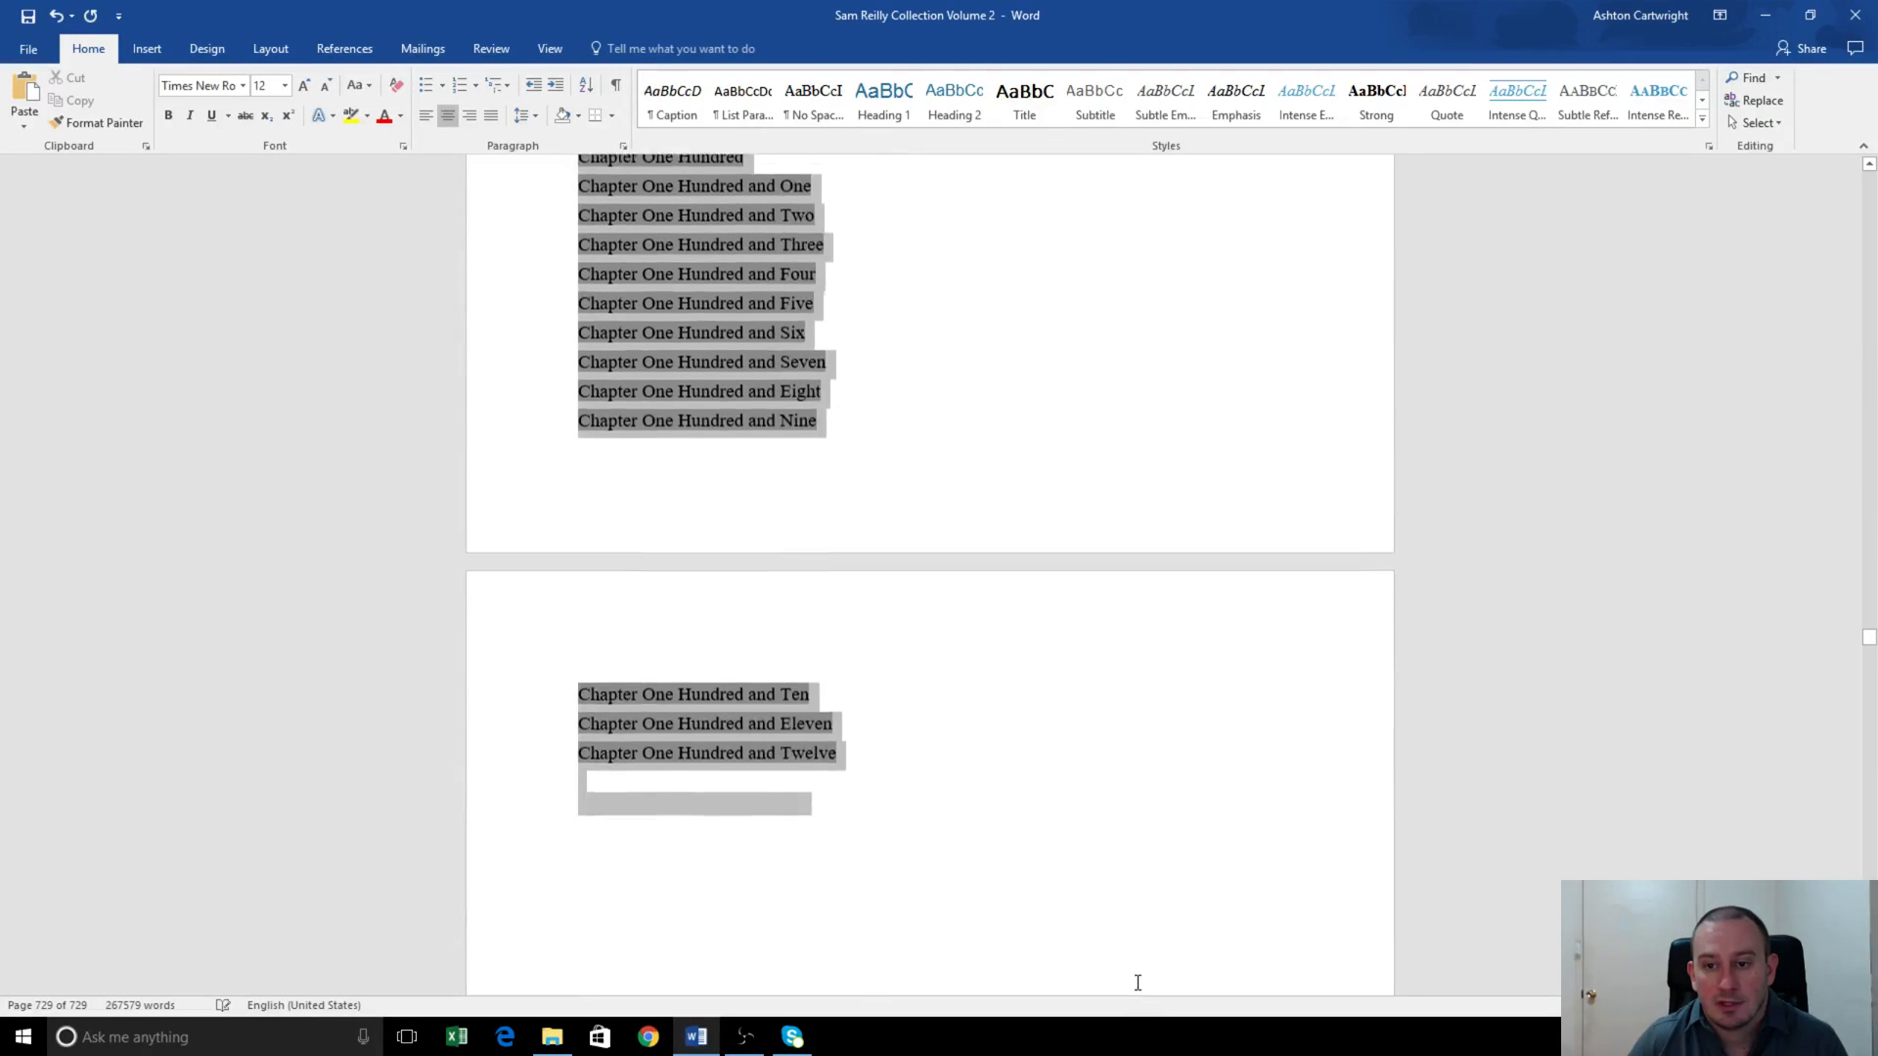
pyautogui.press('Delete')
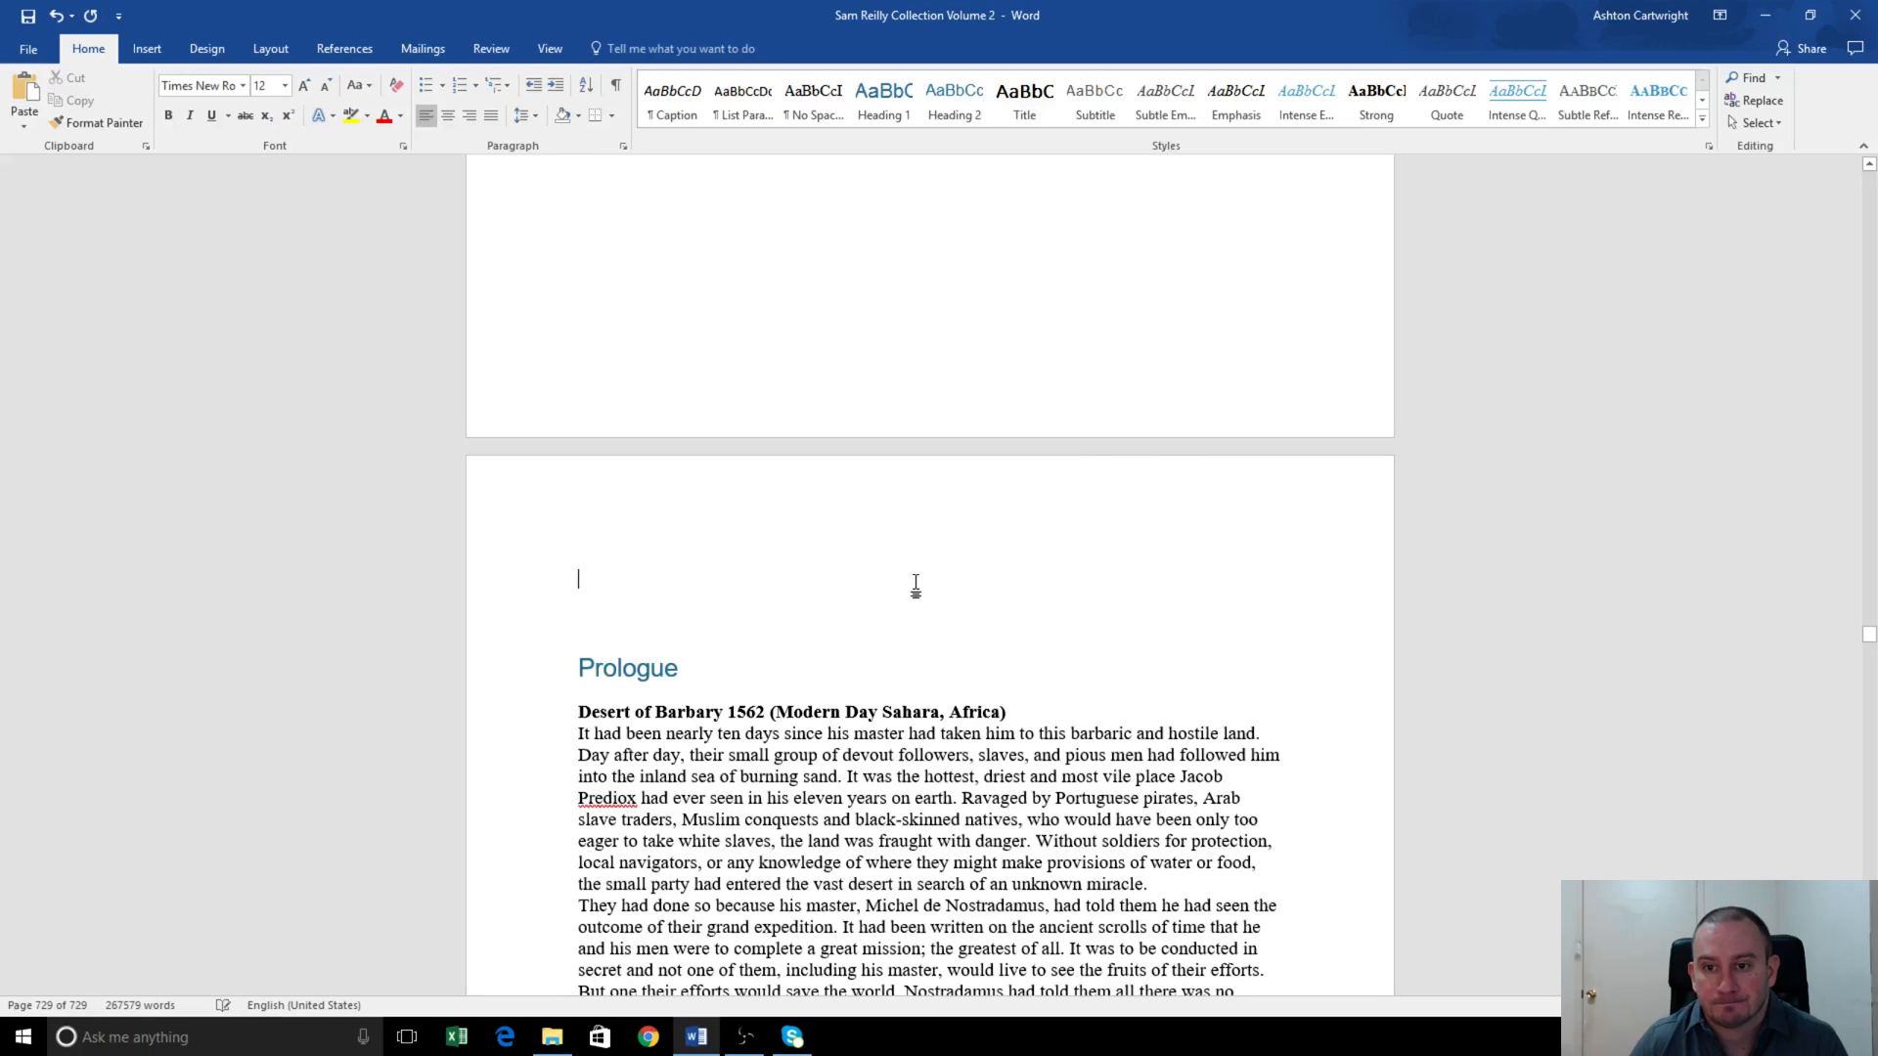
# - Remove the empty lines above The Nostradamus Equation's Prologue heading
pyautogui.press('Delete')
pyautogui.press('Delete')
pyautogui.press('Delete')
pyautogui.press('Delete')
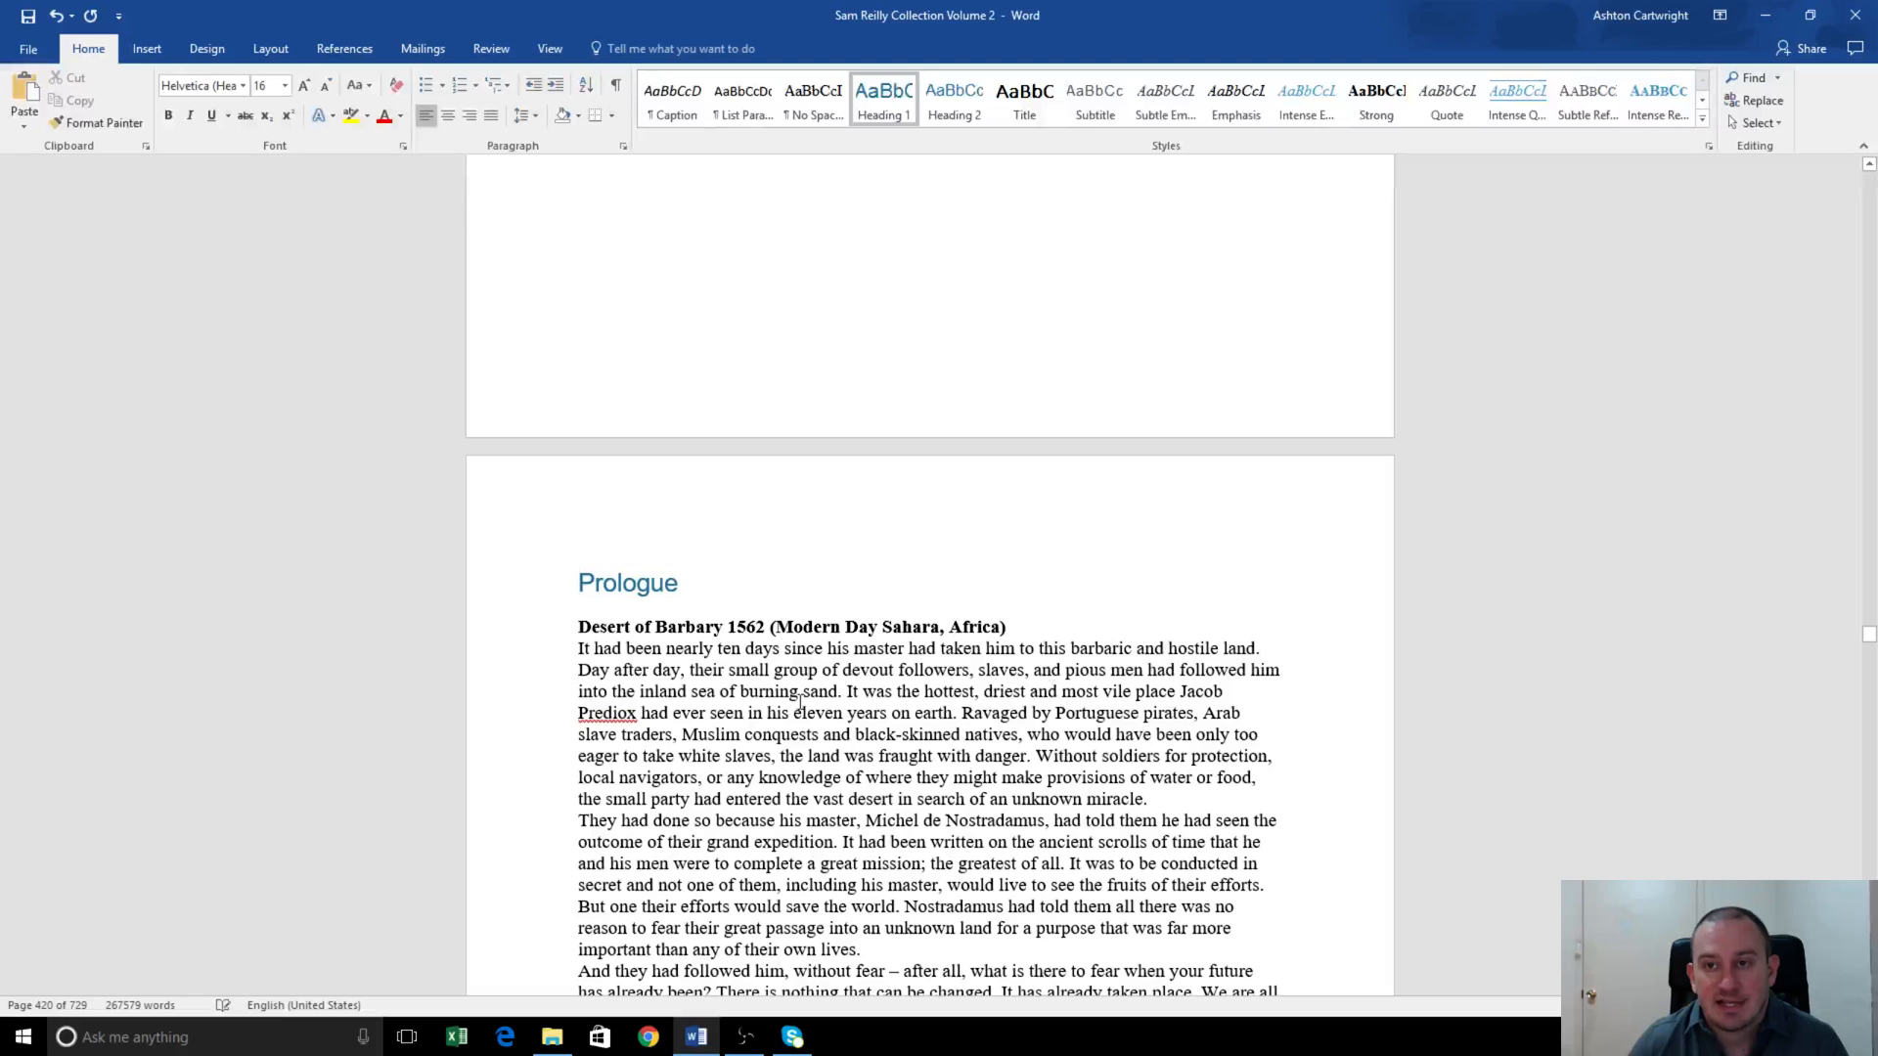
# - Add a Heading 1 line reading "The Nostradamus Equation" directly above that book's Prologue heading
pyautogui.scroll(14, 781, 678)
pyautogui.scroll(-4, 789, 681)
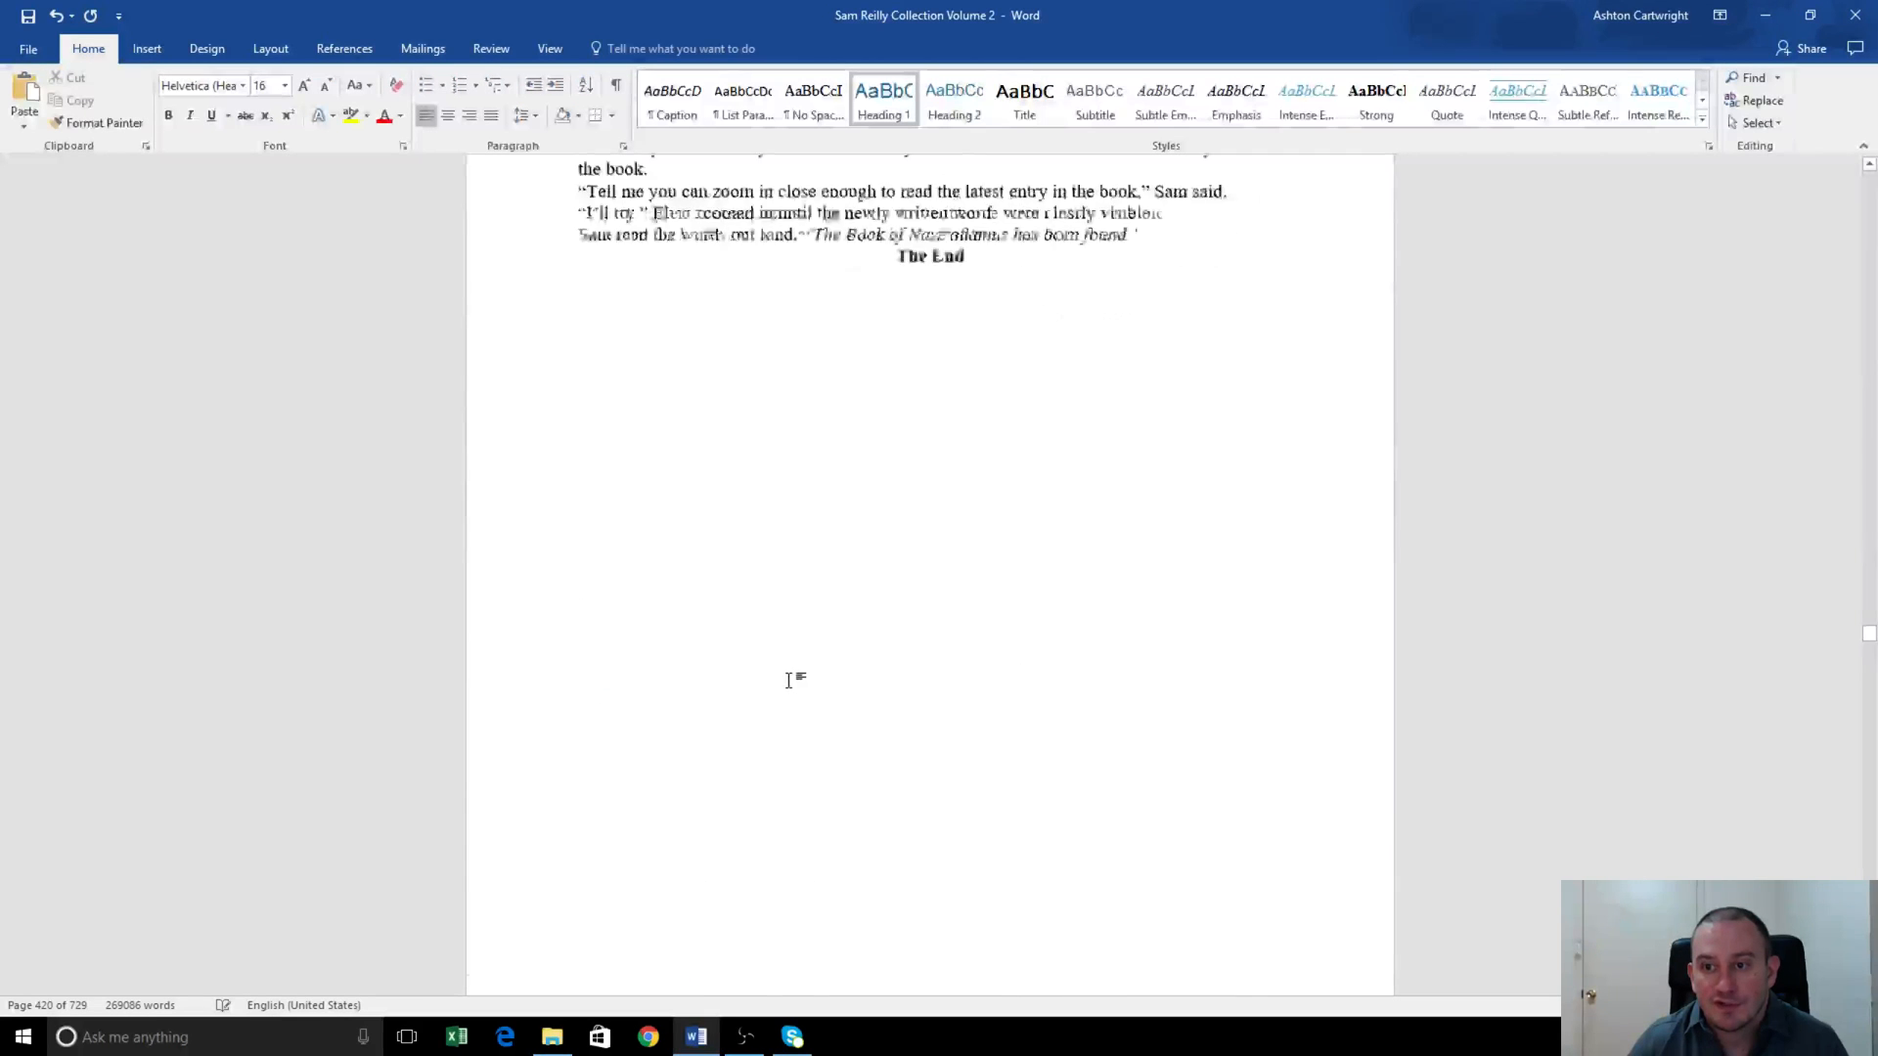
pyautogui.scroll(-10, 789, 680)
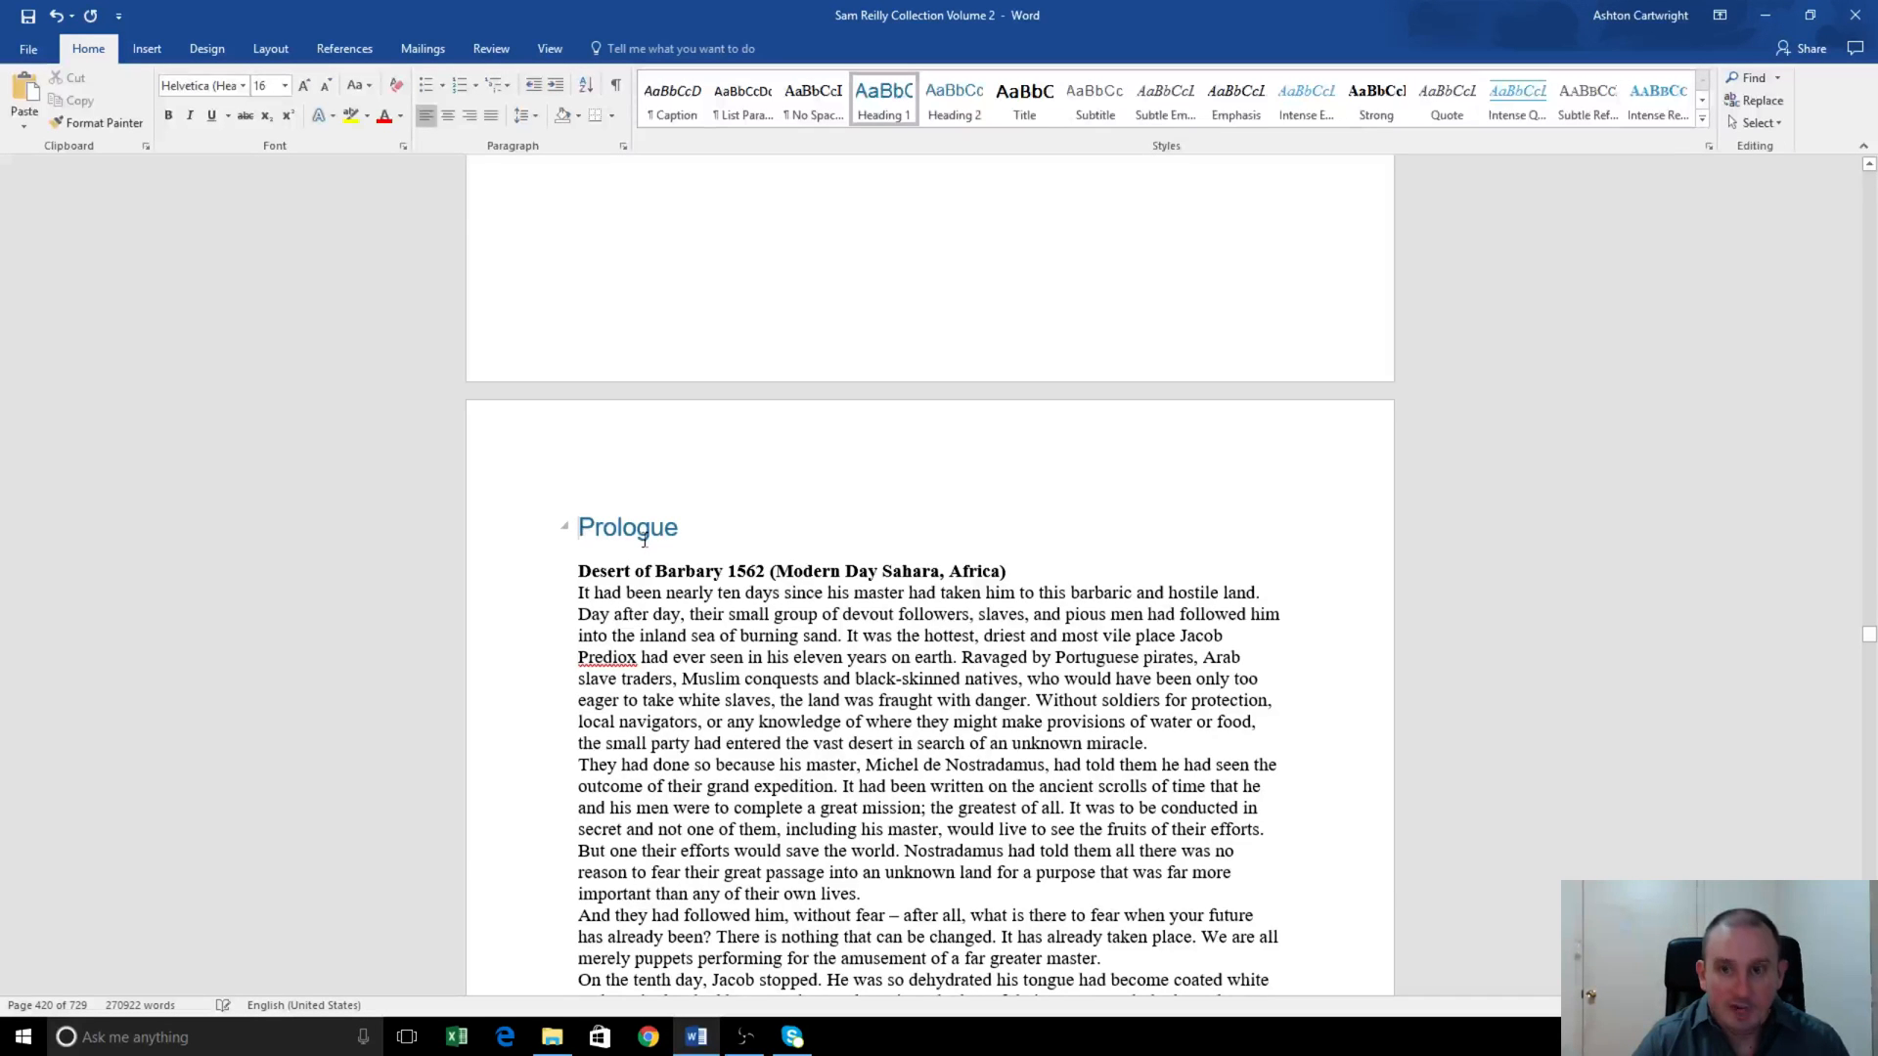
pyautogui.press('Return')
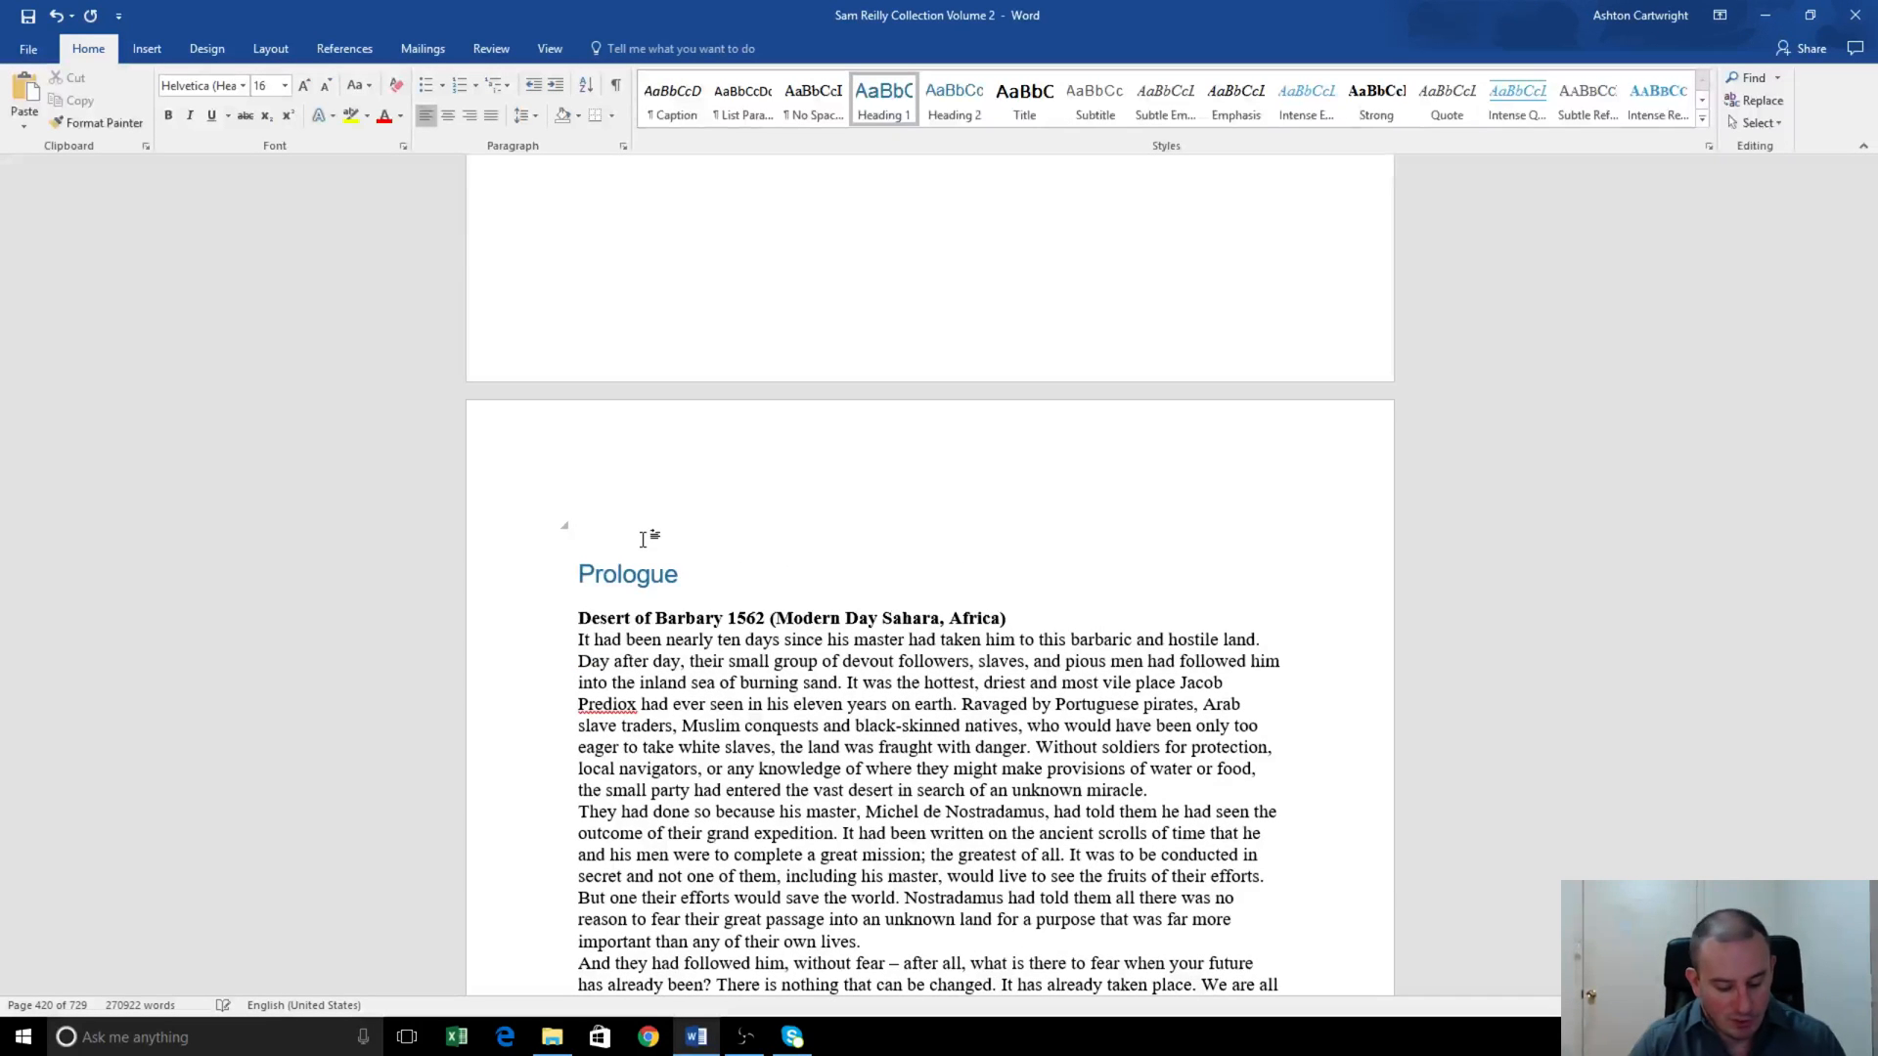
pyautogui.write('The Nos')
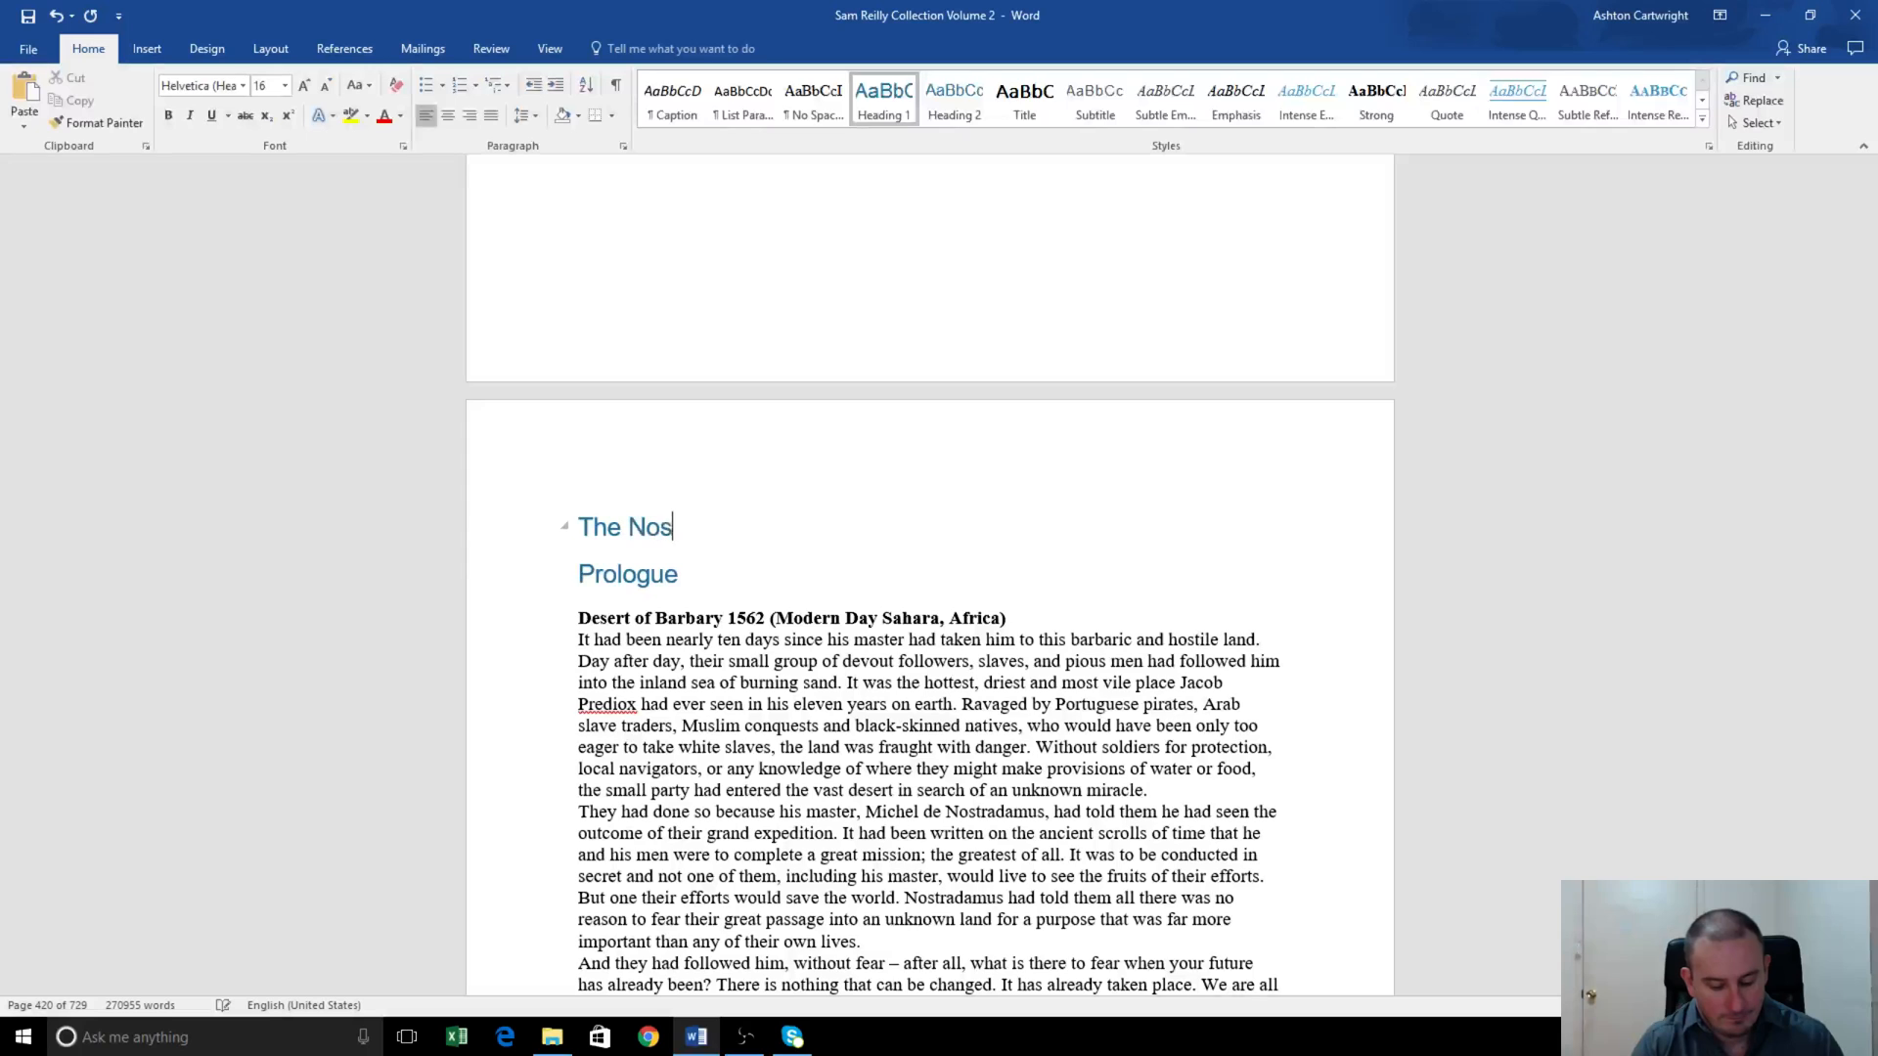
pyautogui.write('tradamus Equation')
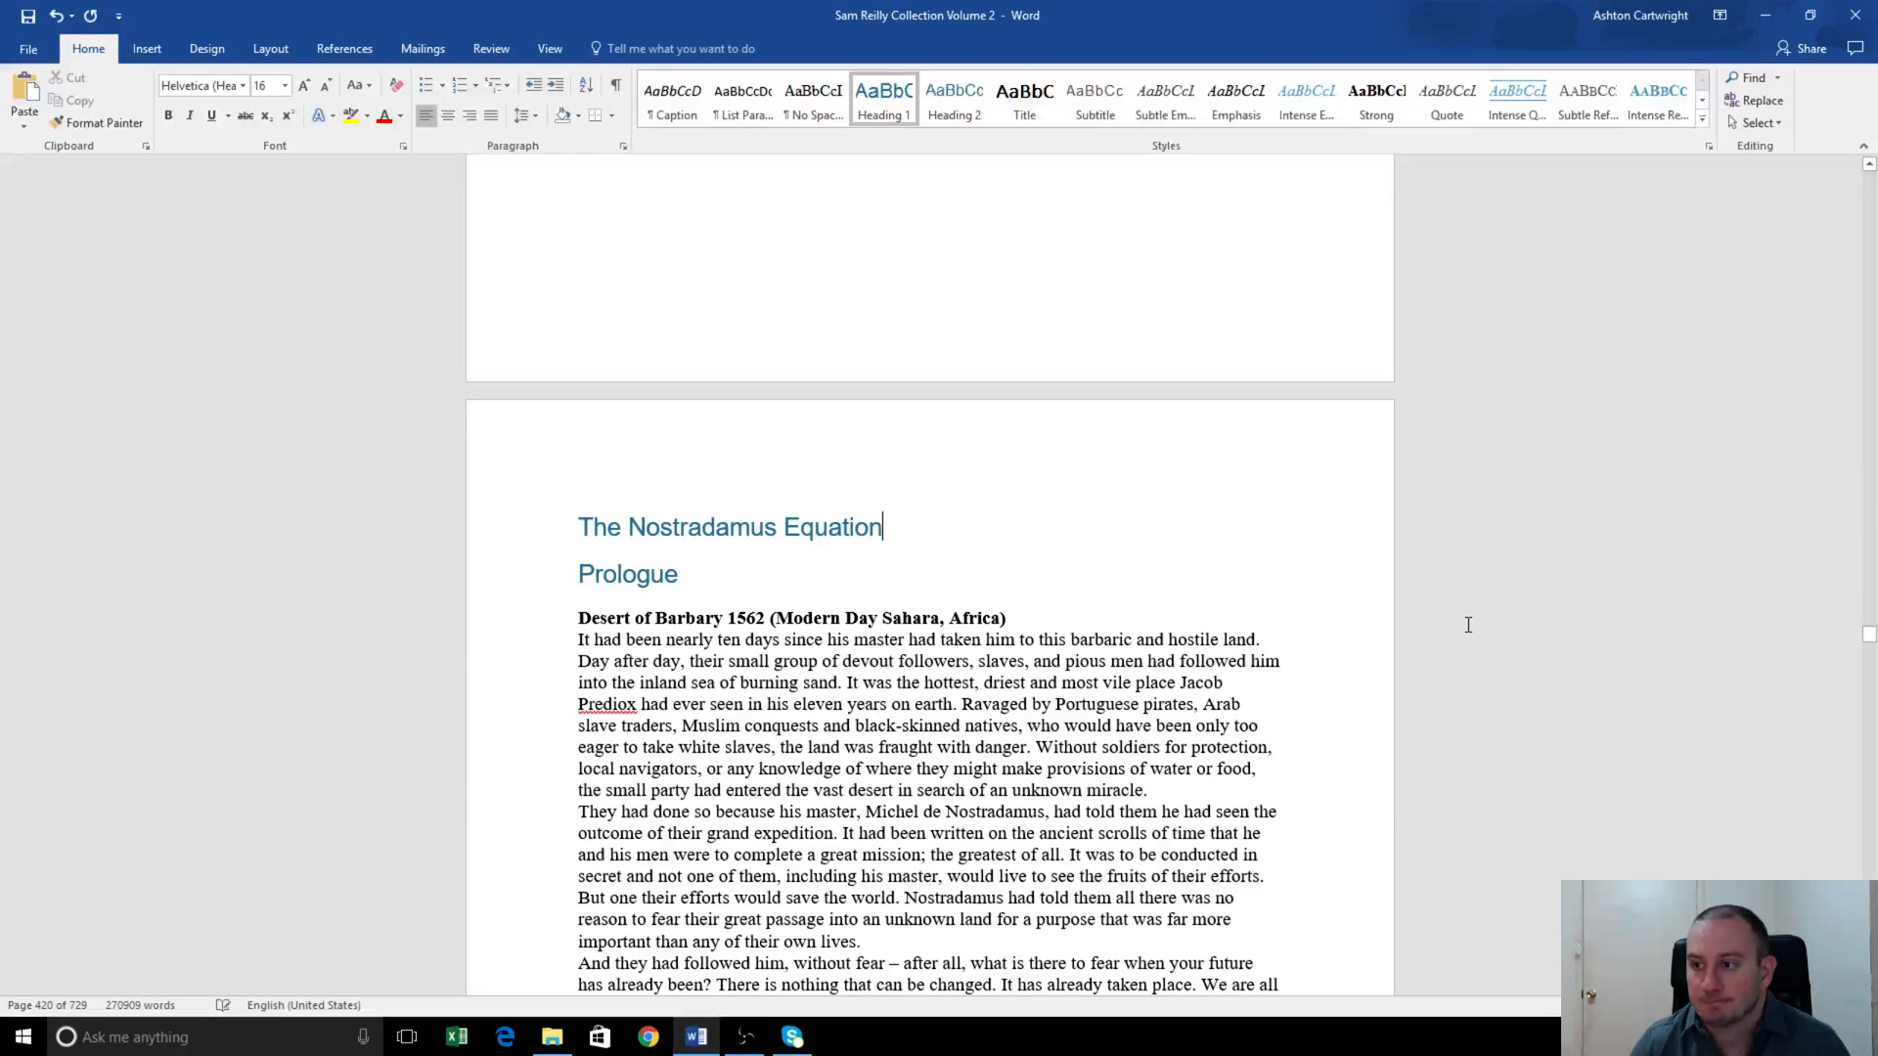
# - Delete everything from the Want more? promotion after Rogue Wave's ending through The Cassidy Project's table of contents, up to its Prologue heading
pyautogui.scroll(15, 1468, 625)
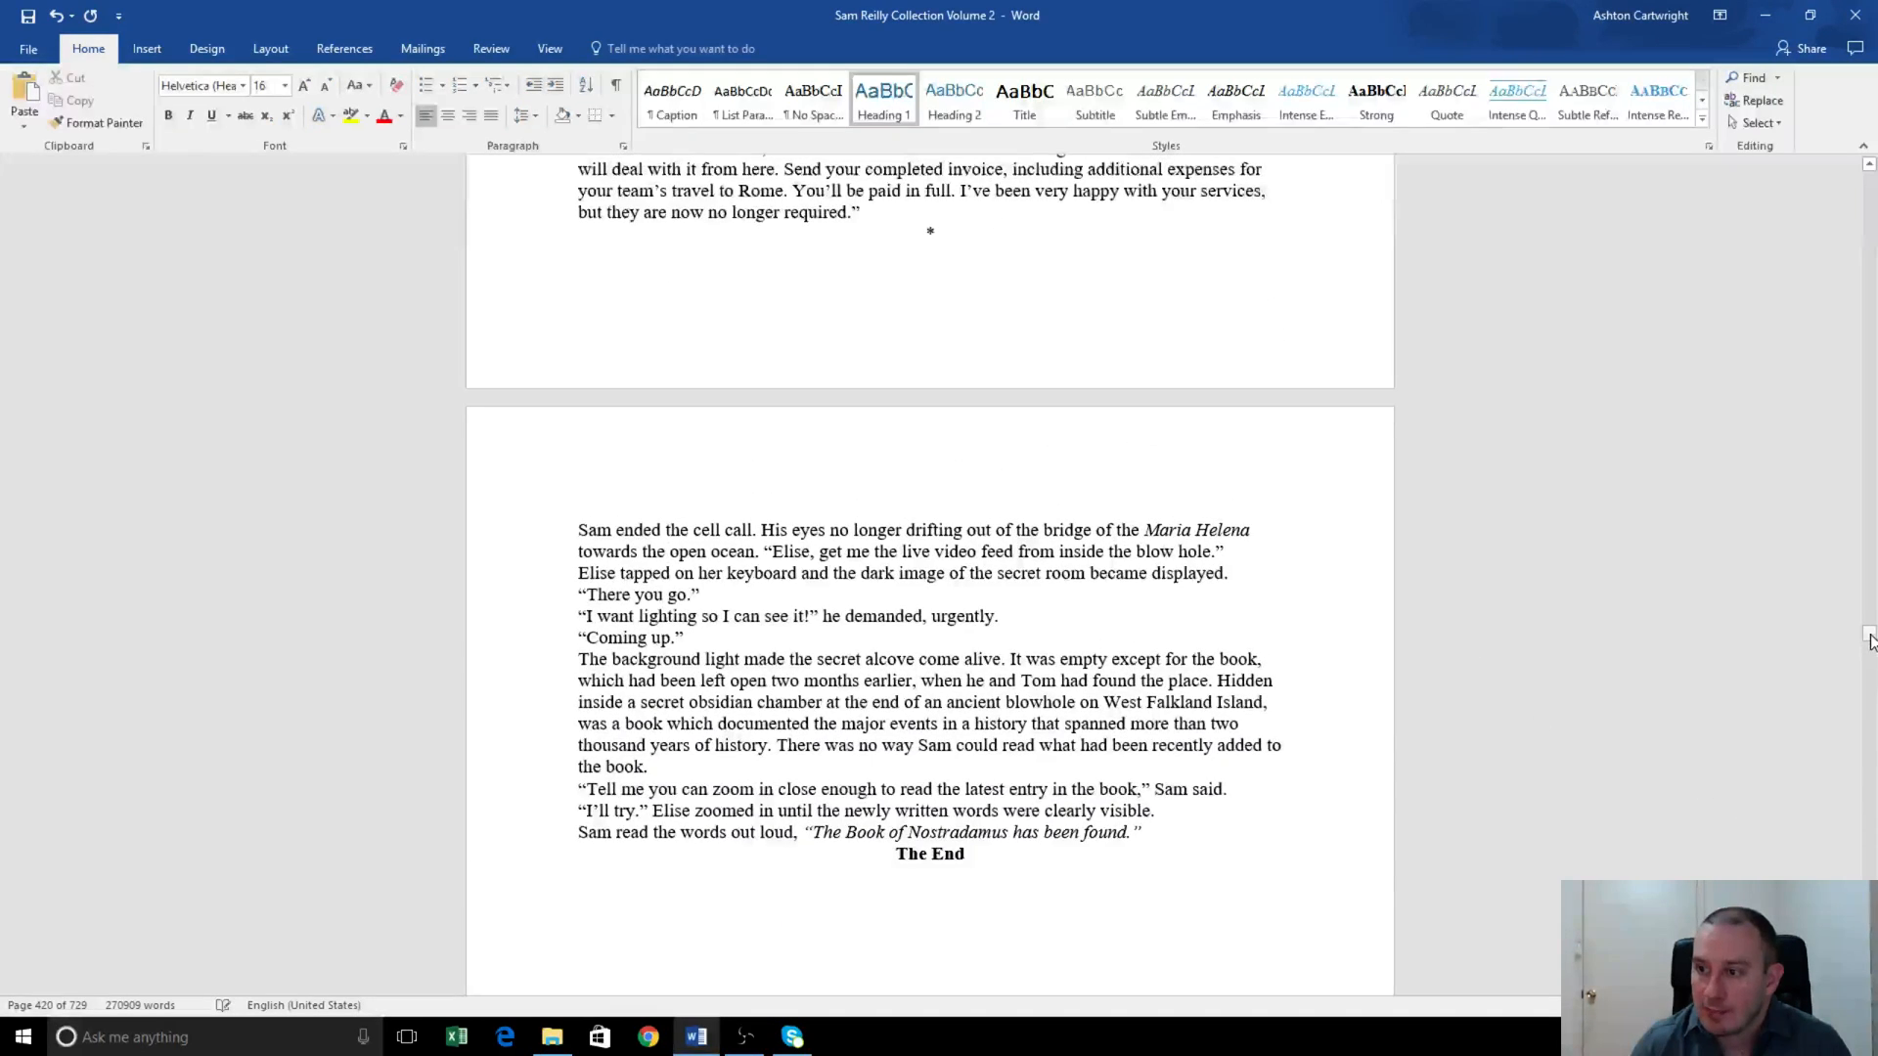
pyautogui.moveTo(1870, 641); pyautogui.dragTo(1870, 445)
pyautogui.scroll(7, 1434, 571)
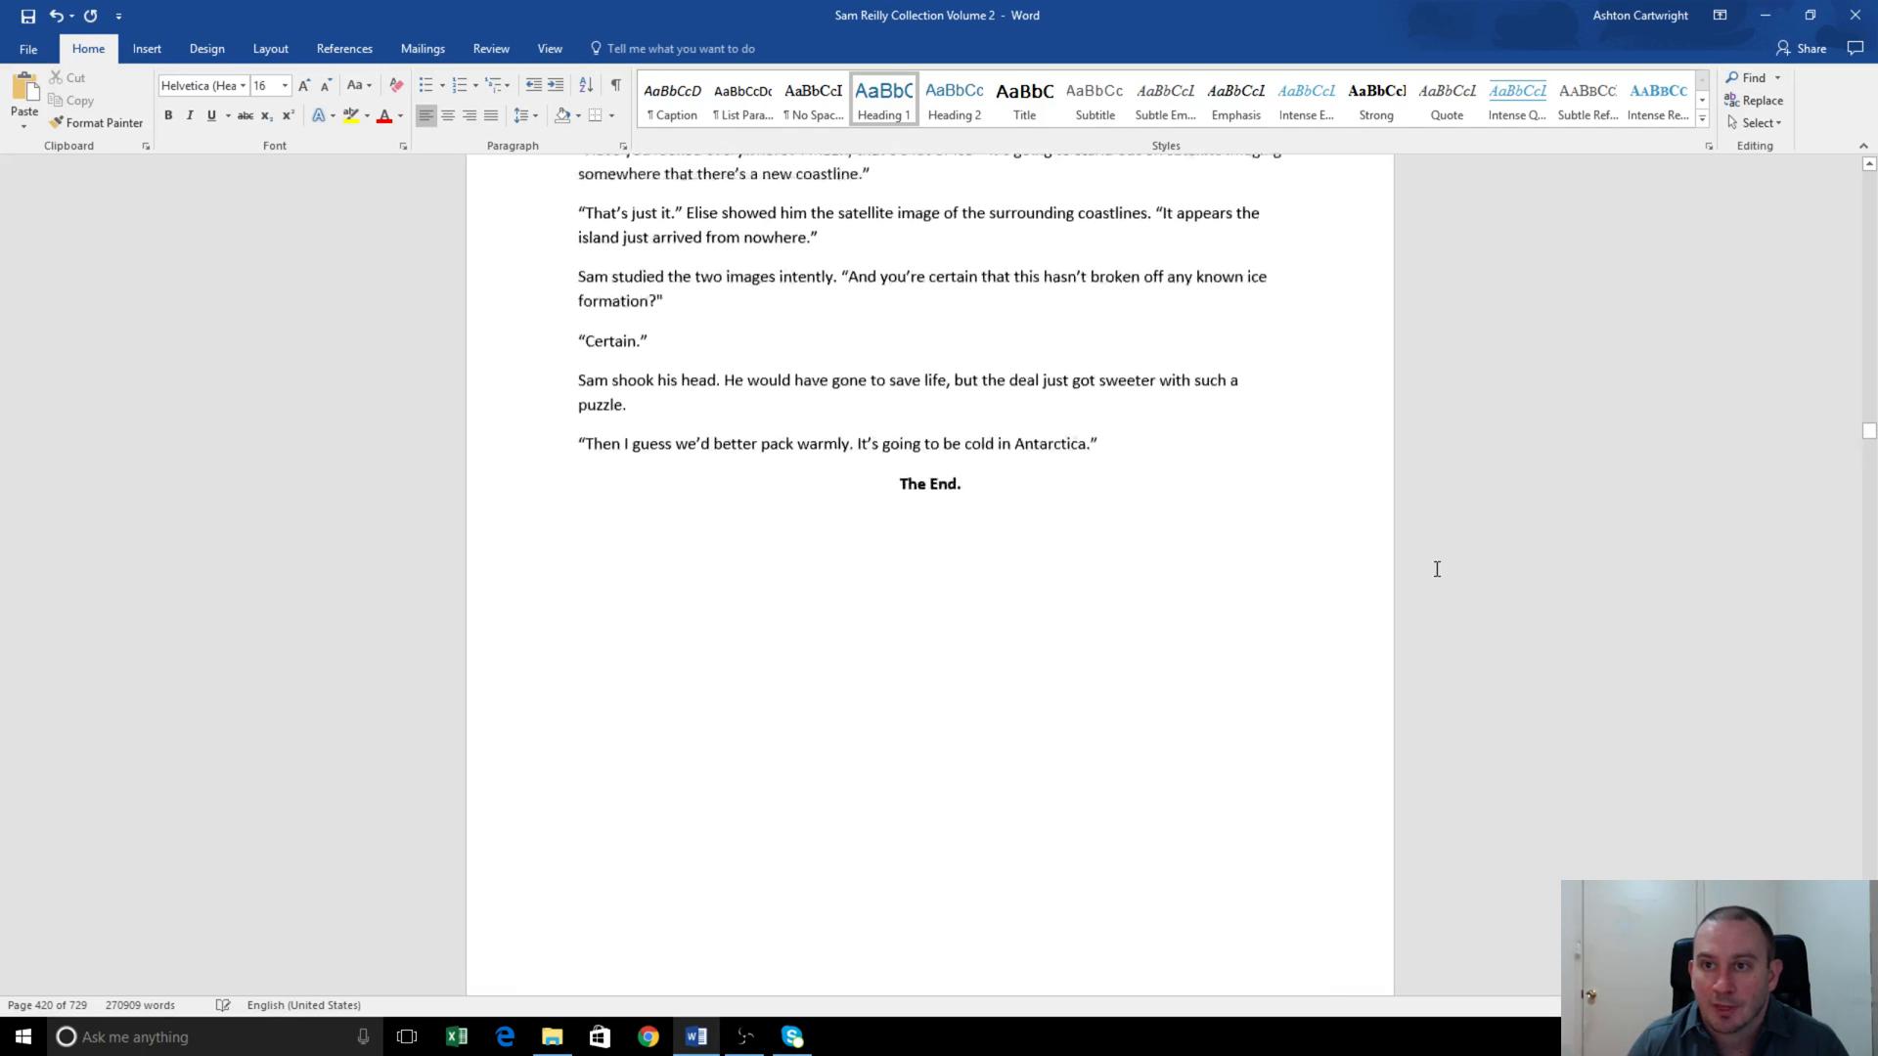
pyautogui.scroll(-10, 1029, 804)
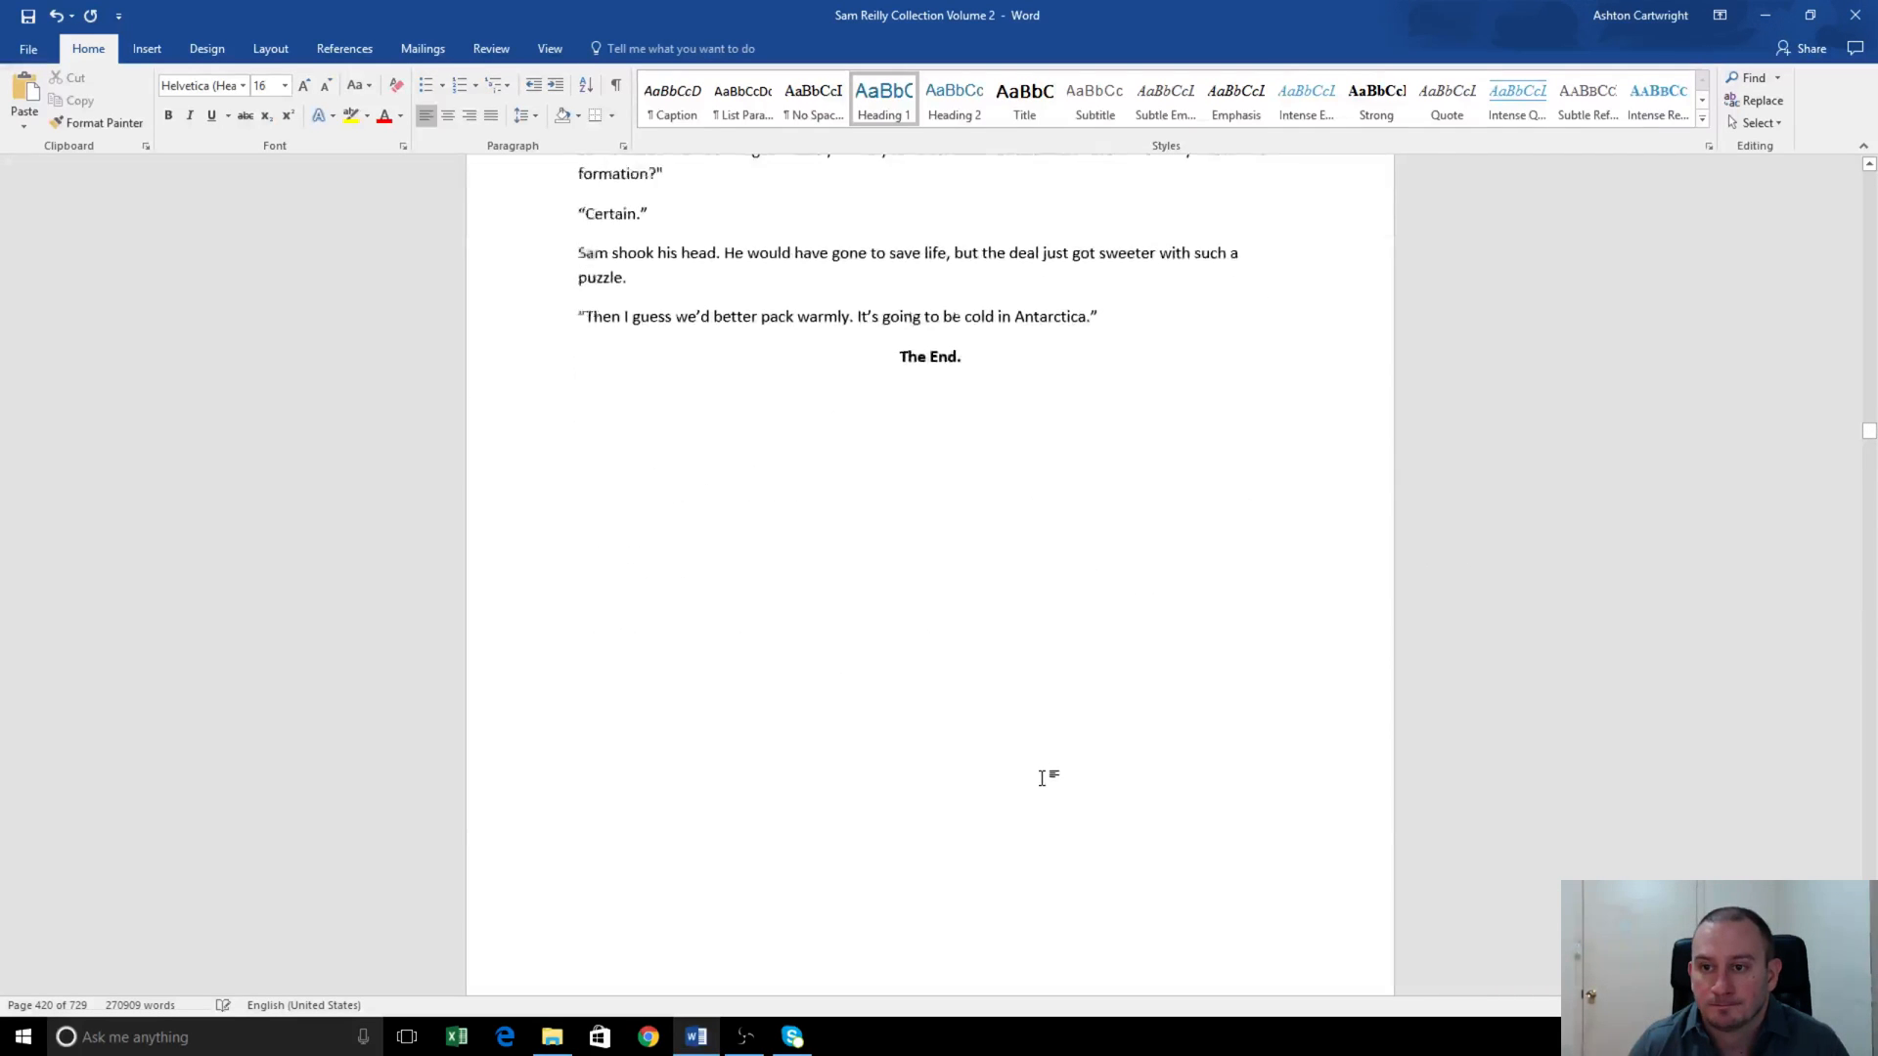
pyautogui.moveTo(875, 601); pyautogui.dragTo(1183, 608)
pyautogui.moveTo(1349, 861); pyautogui.dragTo(688, 293)
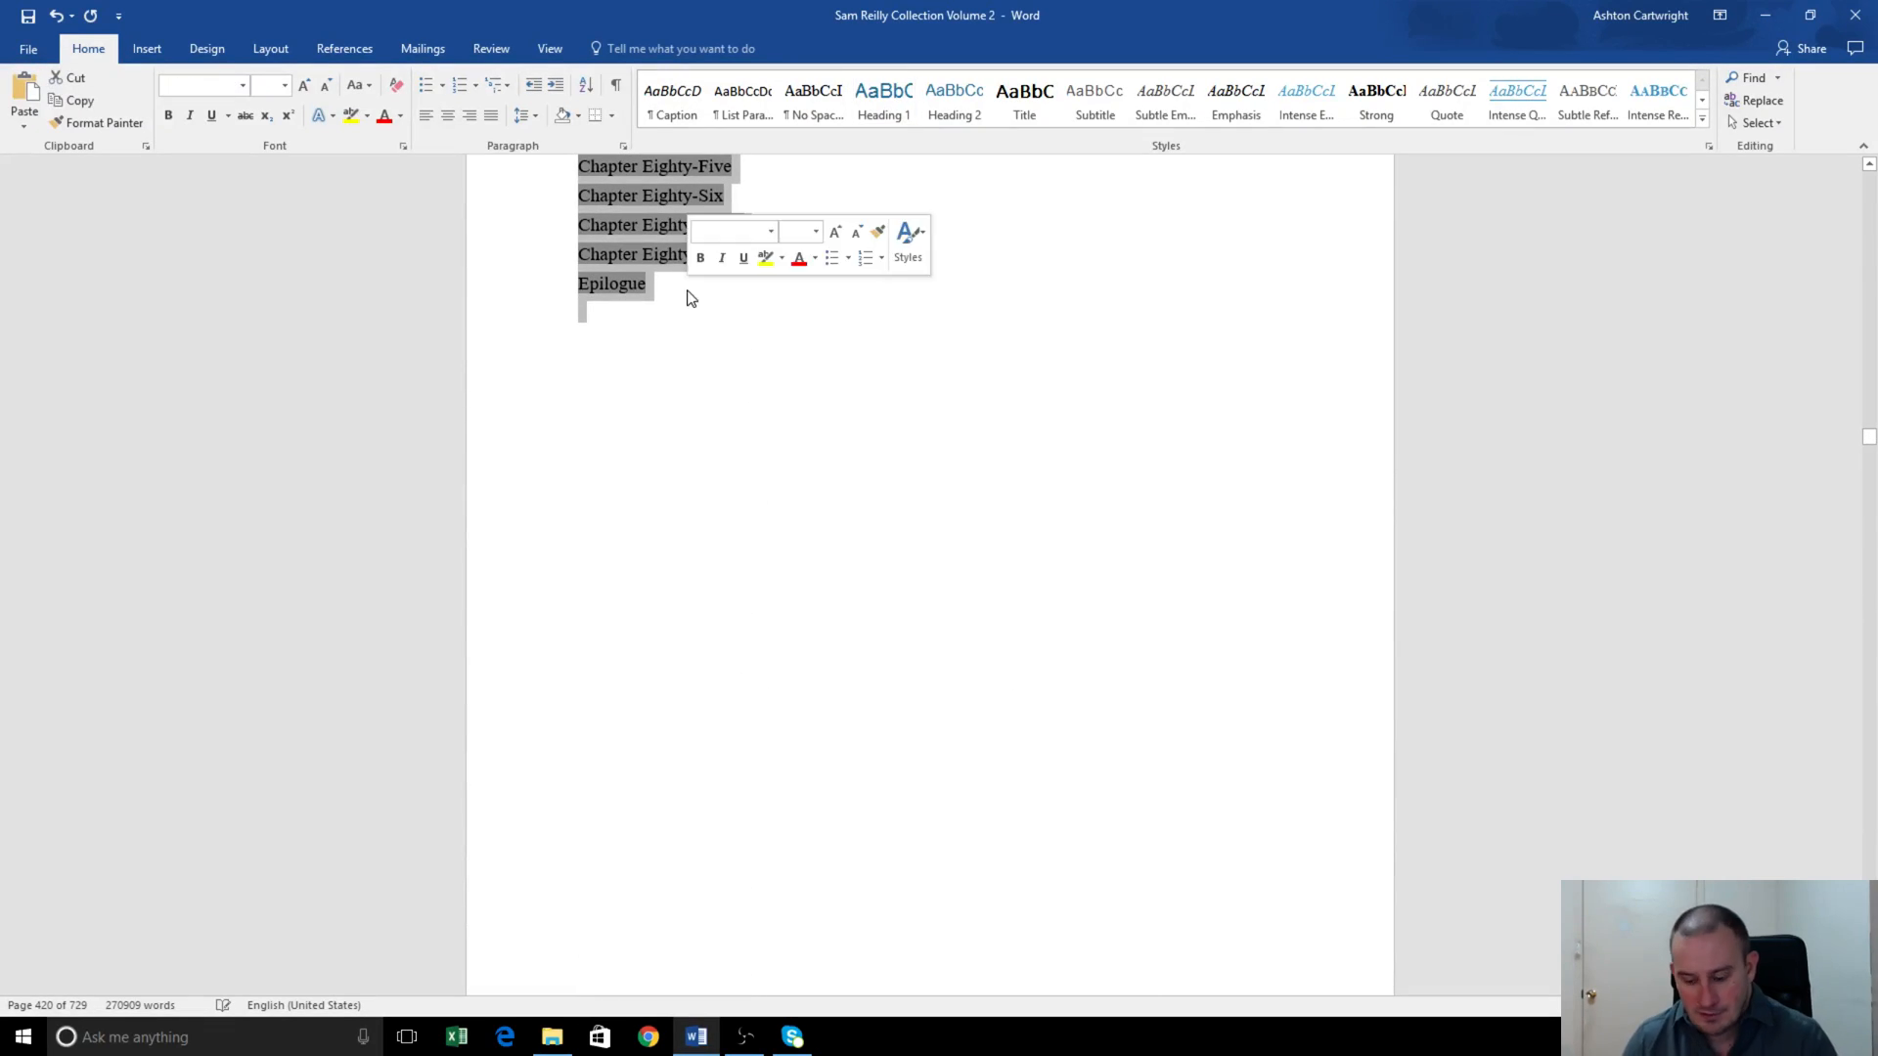
pyautogui.press('Delete')
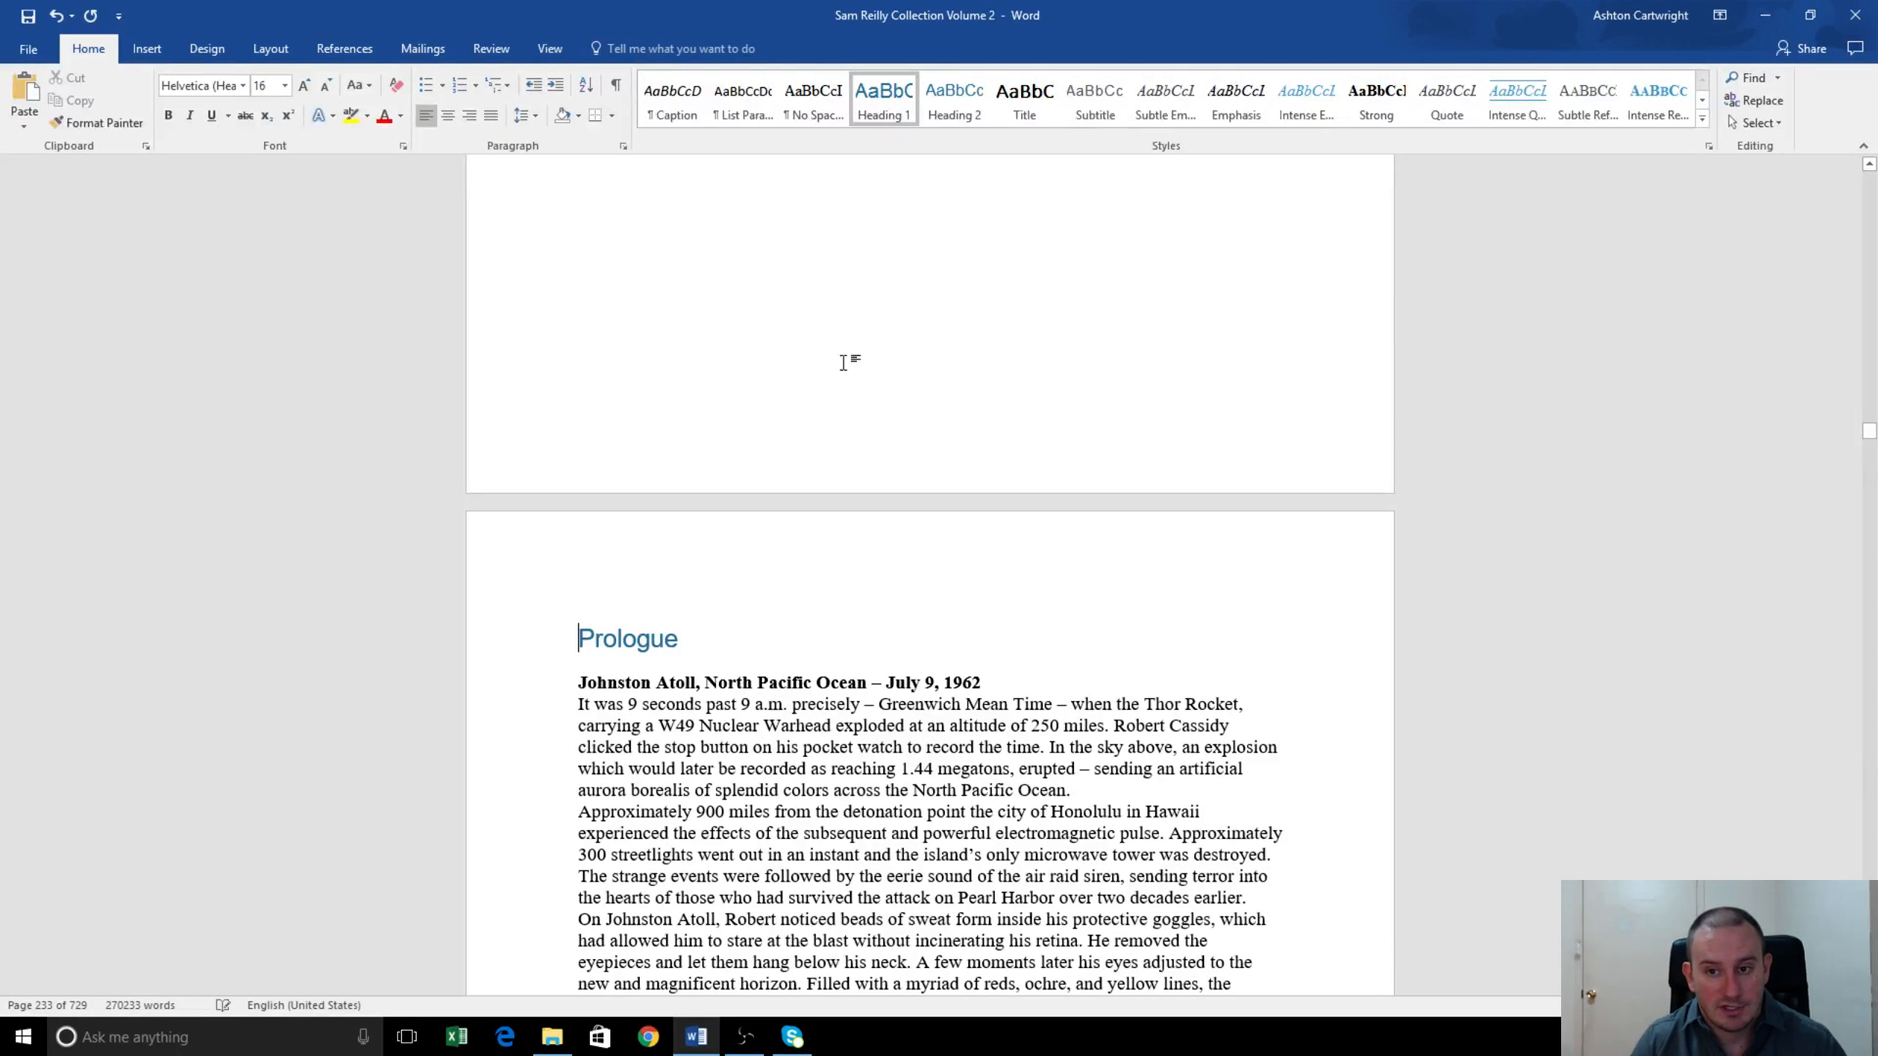
# - Add a Heading 1 line reading "The Cassidy Project" directly above that book's Prologue heading
pyautogui.press('Return')
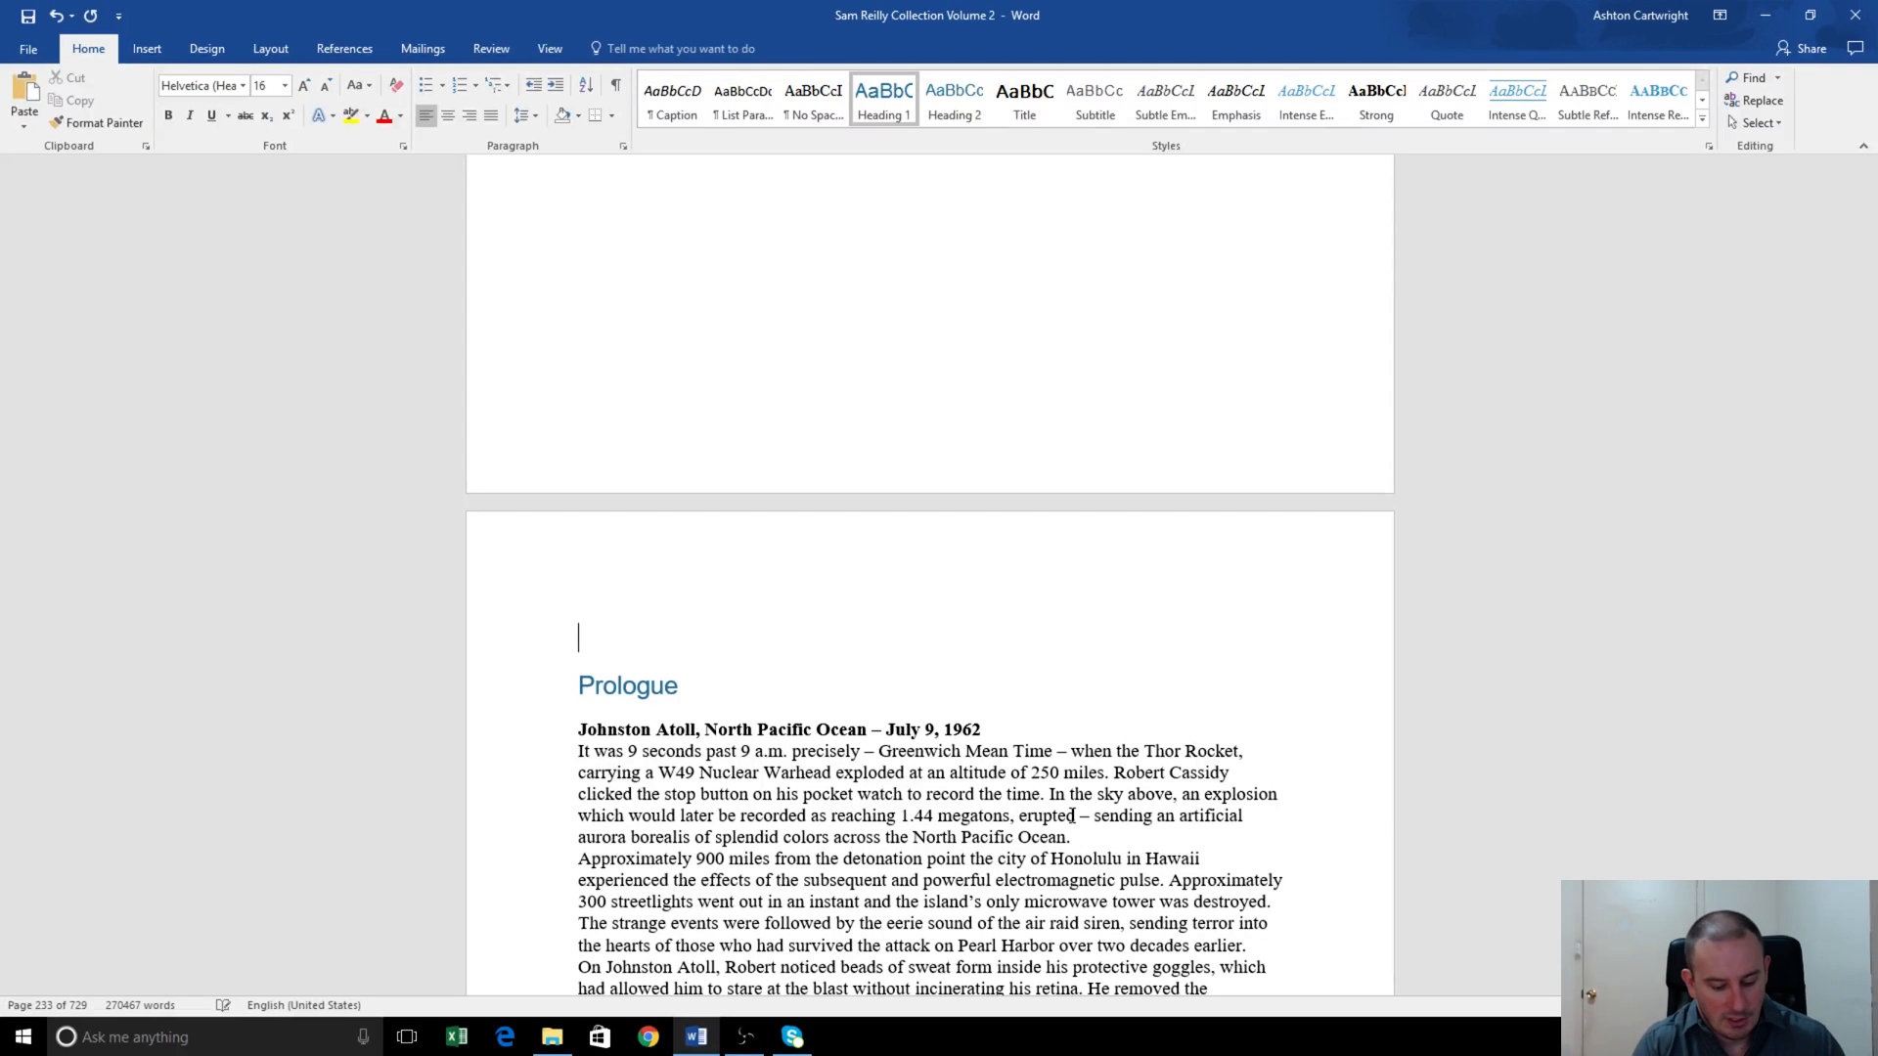
pyautogui.write('The Cas')
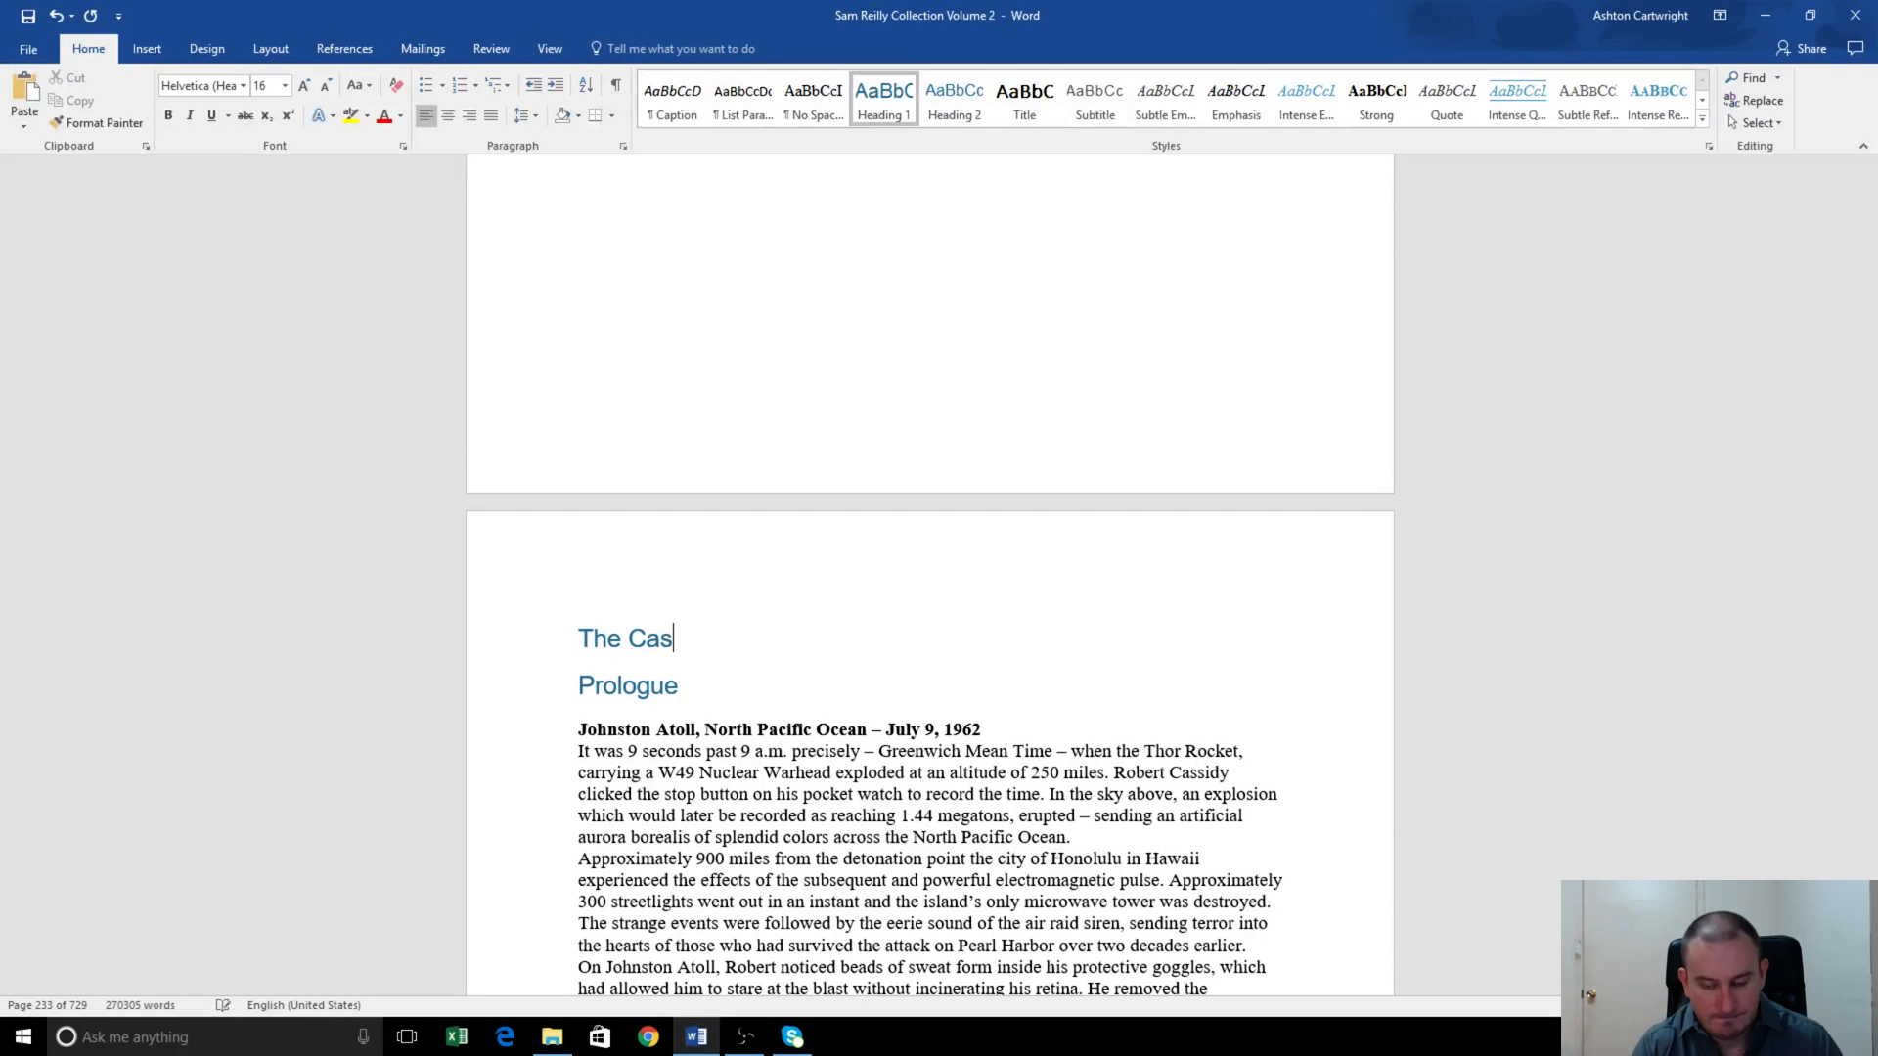
pyautogui.write('sidy Project')
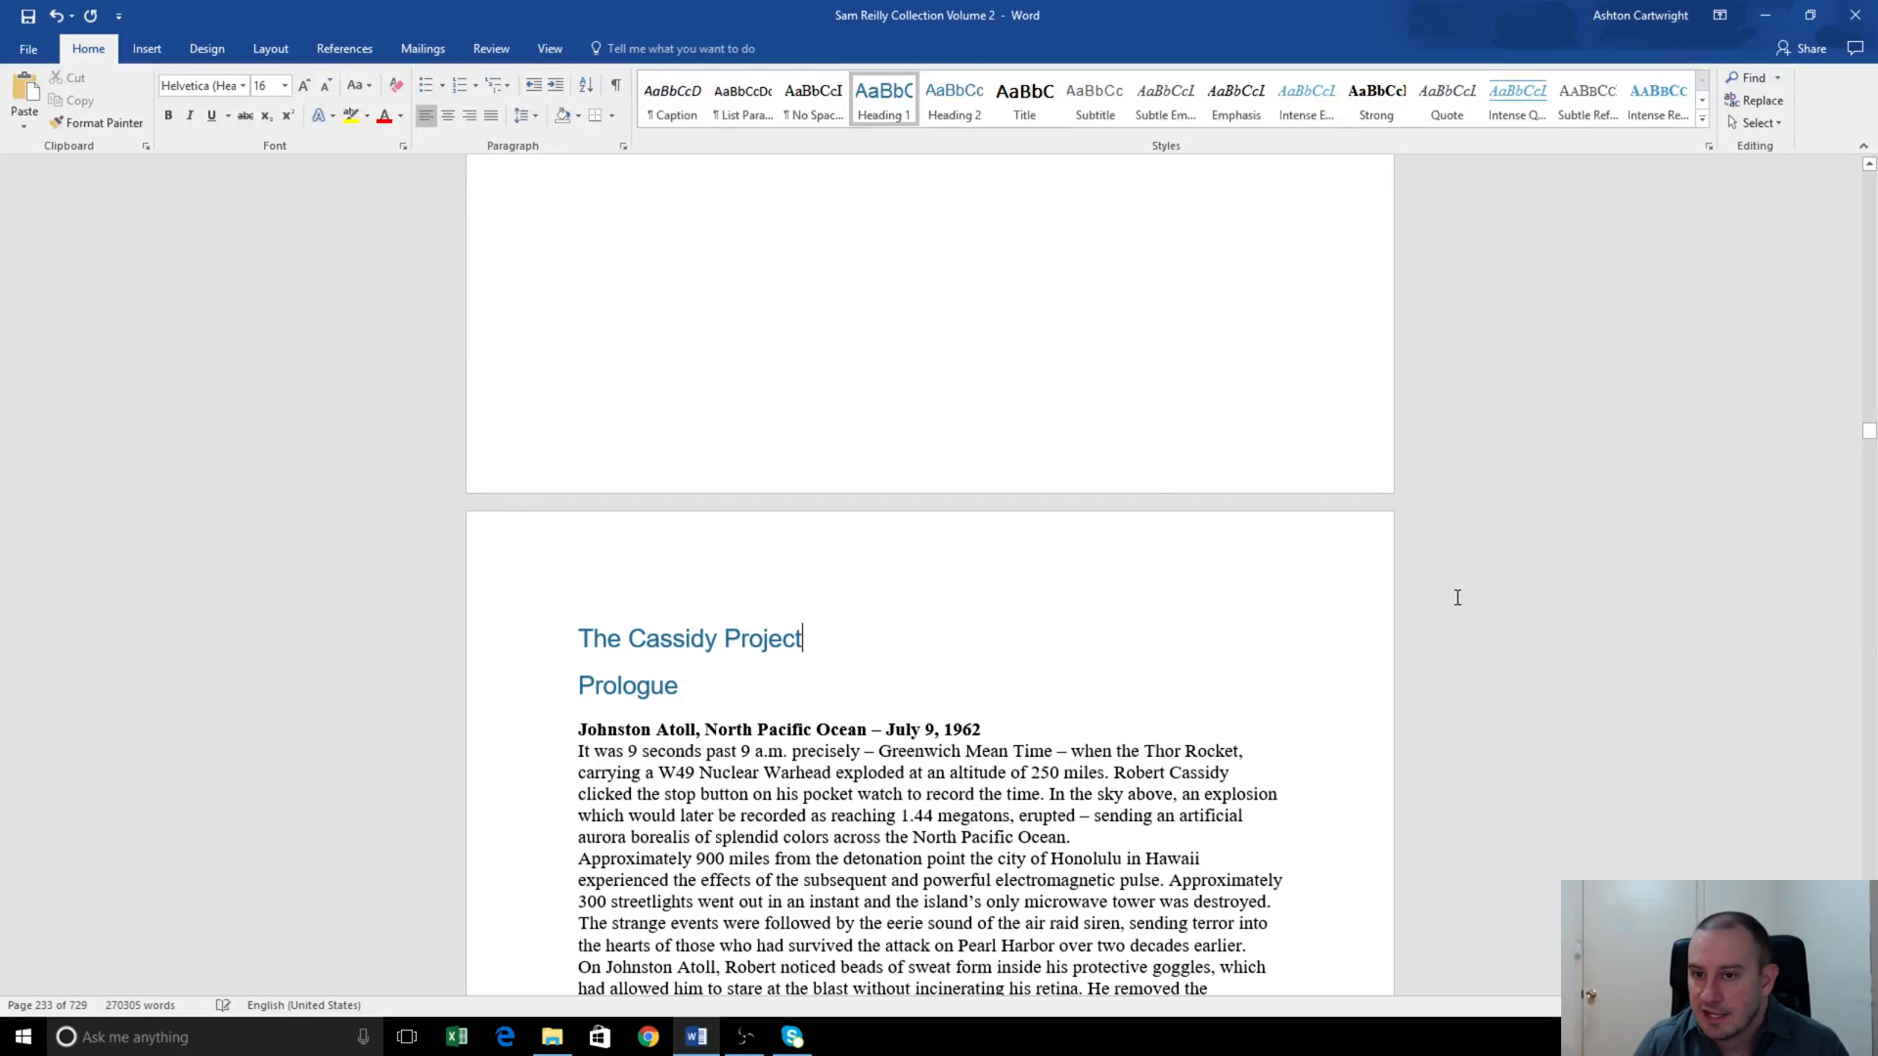
# - Replace the Rogue Wave title on the document's first page with "The Same Reilly Collection Volume 2"
pyautogui.scroll(4, 1457, 598)
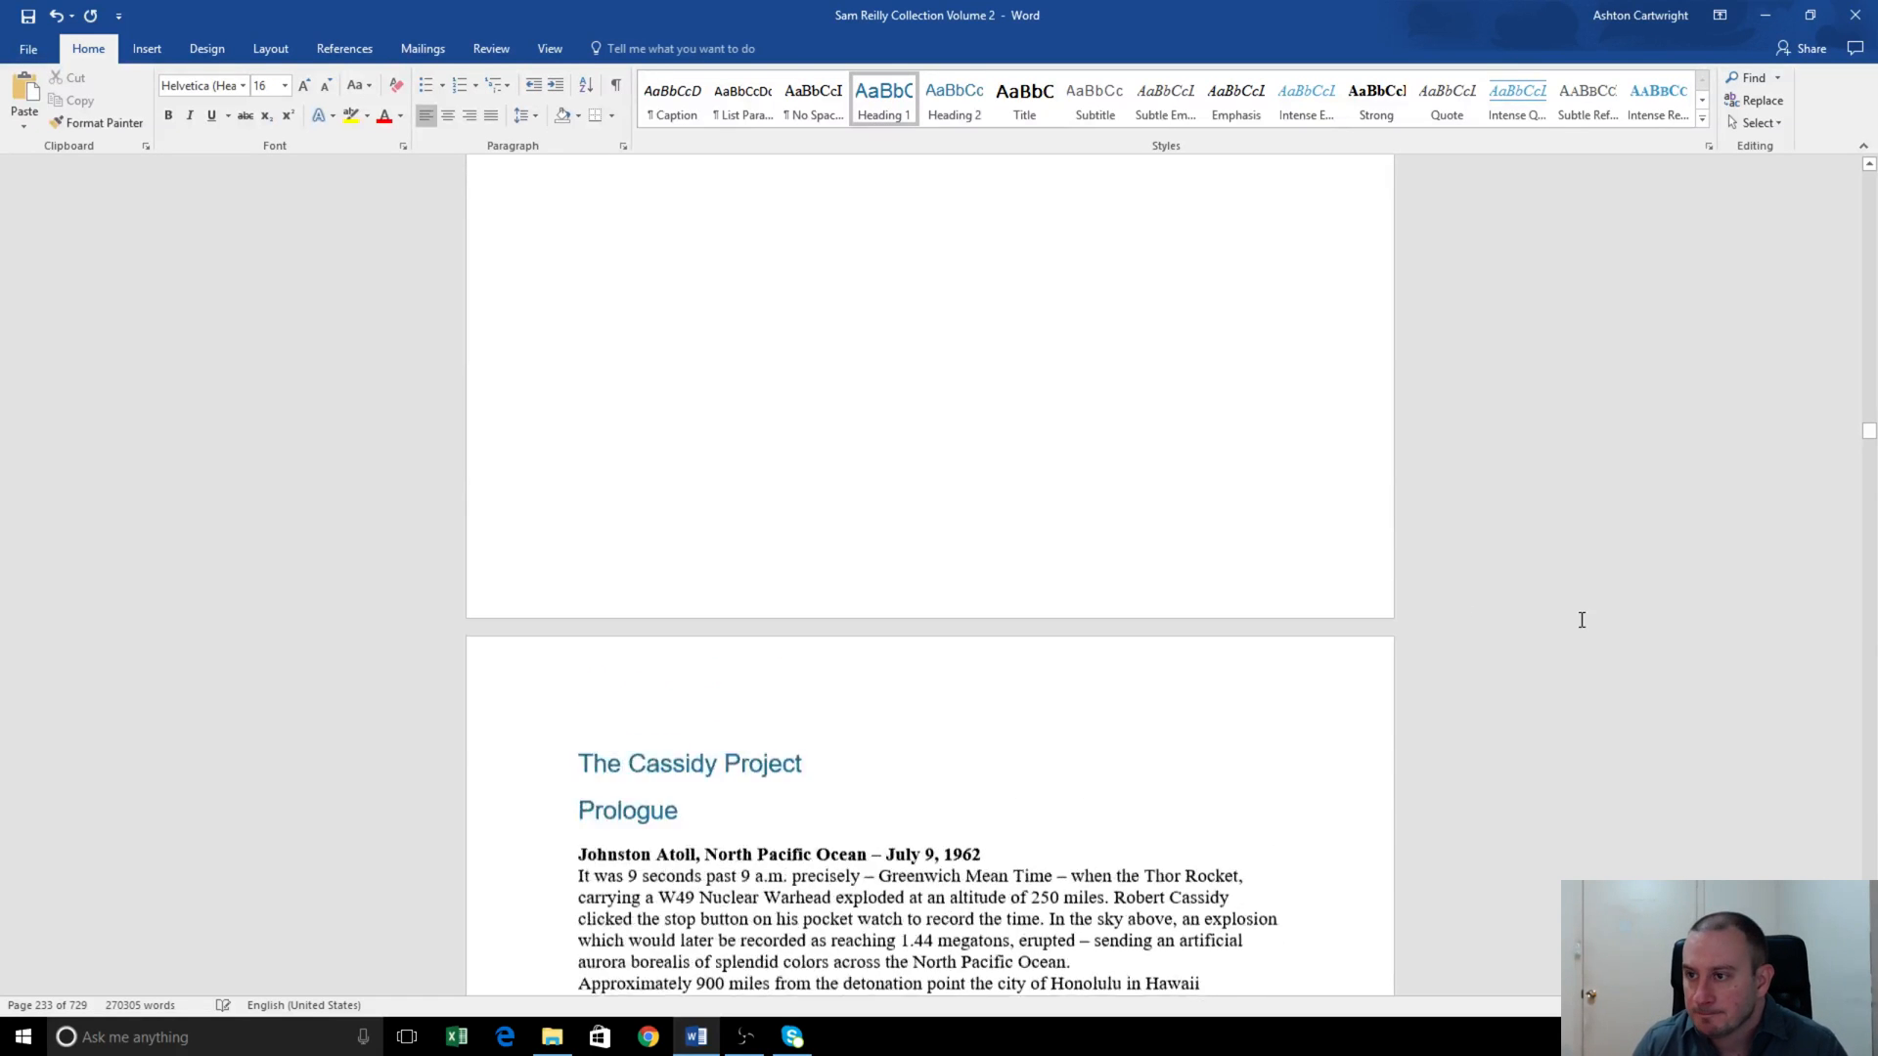
pyautogui.moveTo(1869, 437); pyautogui.dragTo(1867, 178)
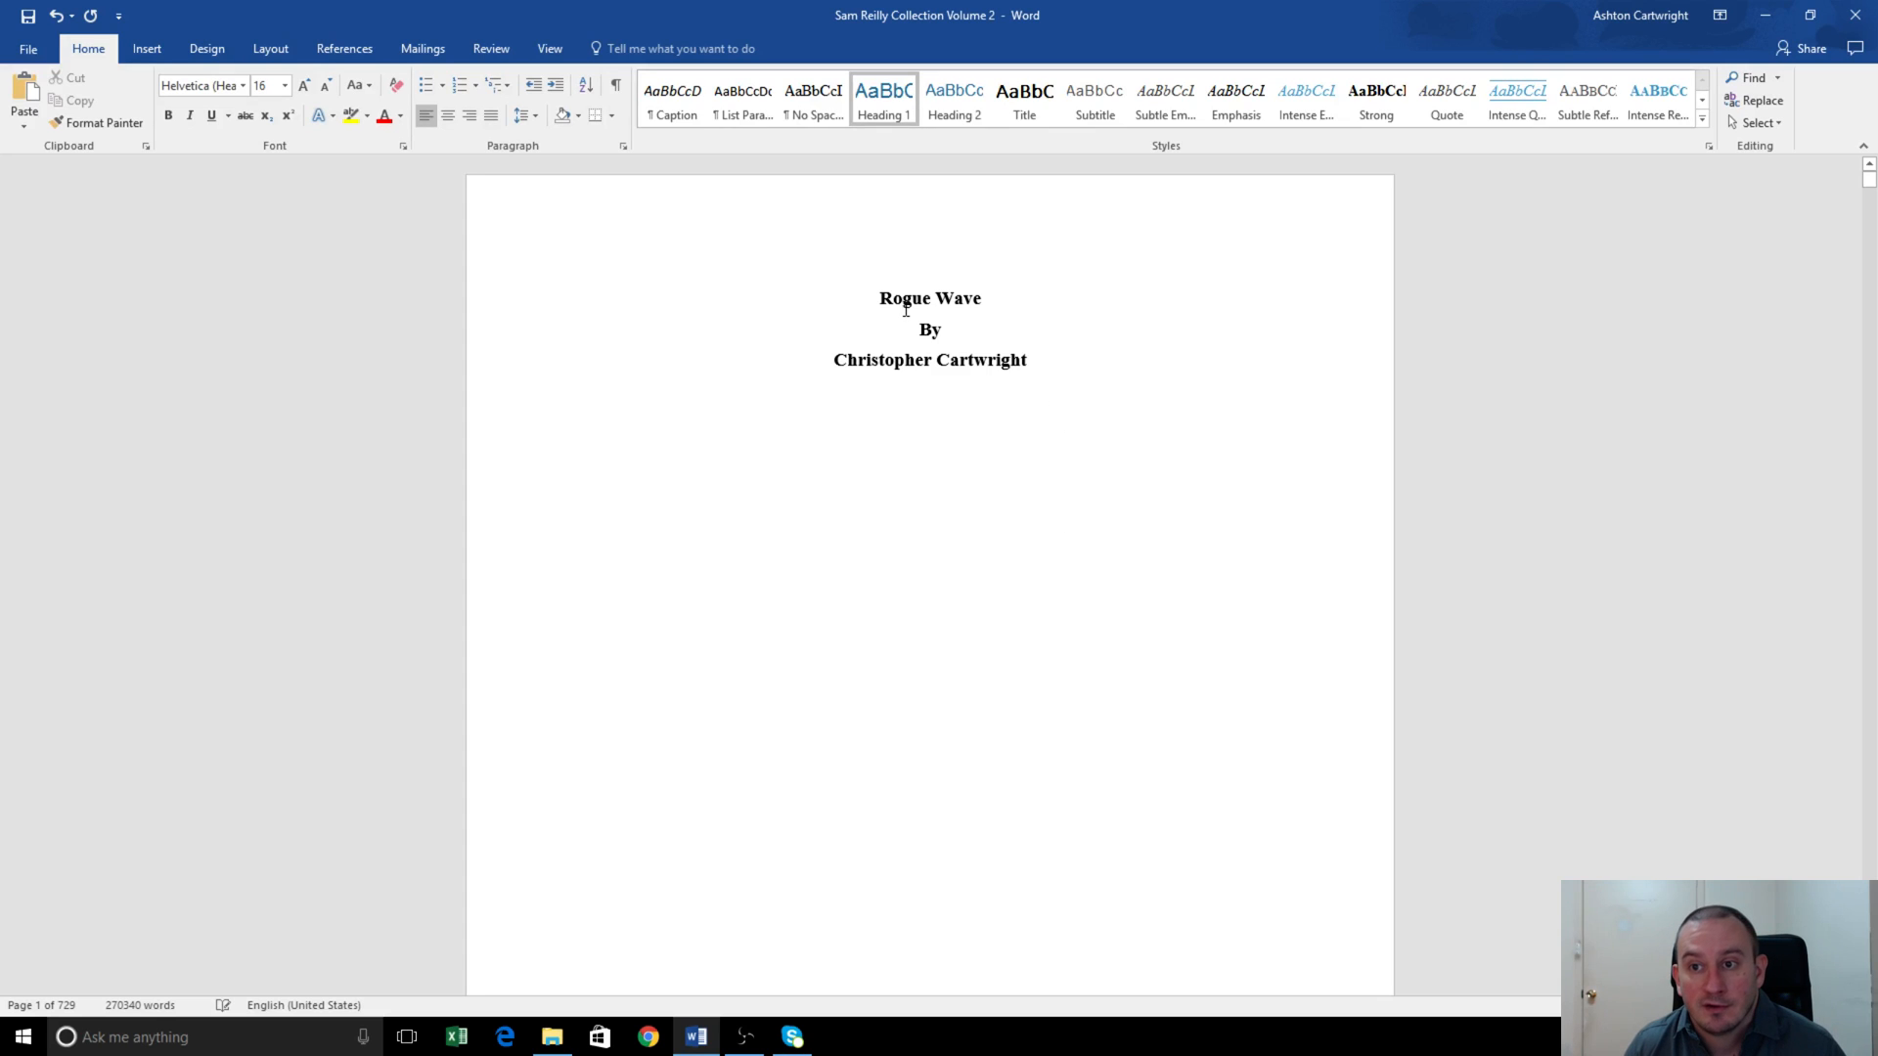
pyautogui.moveTo(880, 297); pyautogui.dragTo(982, 298)
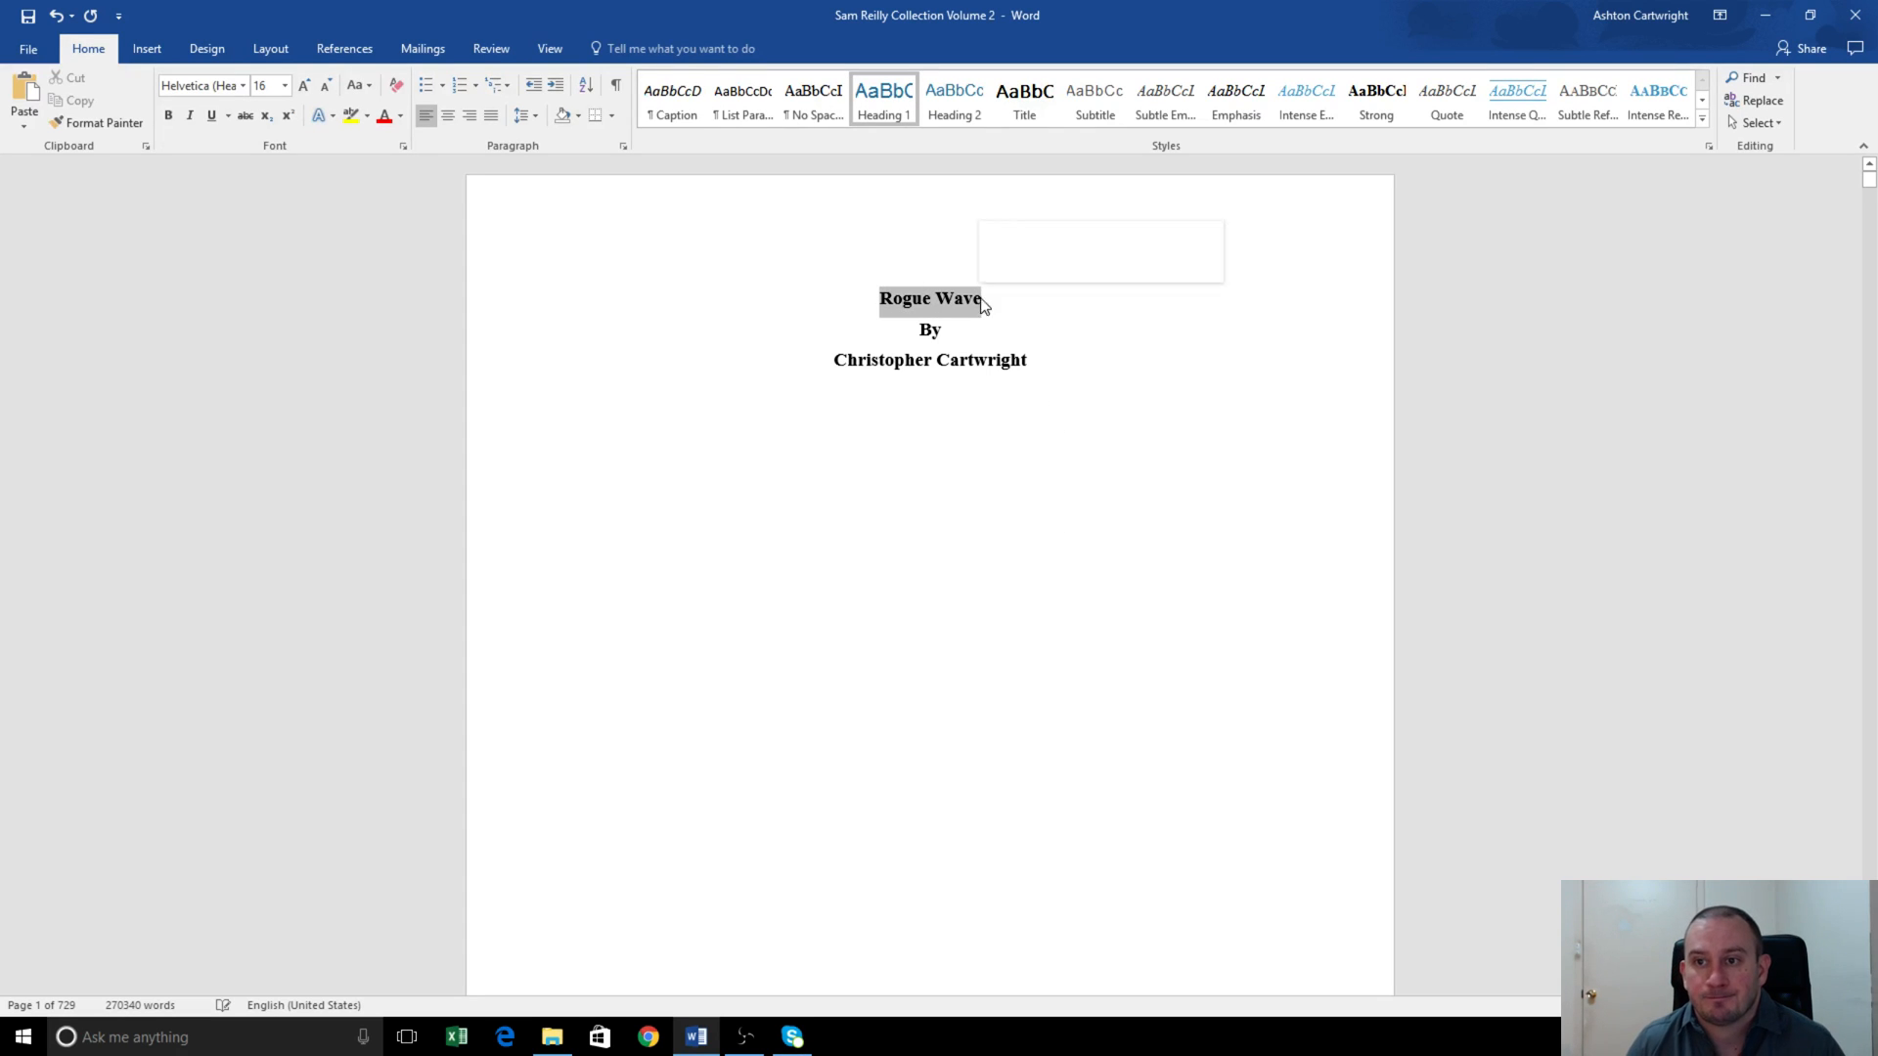
pyautogui.write('Thw')
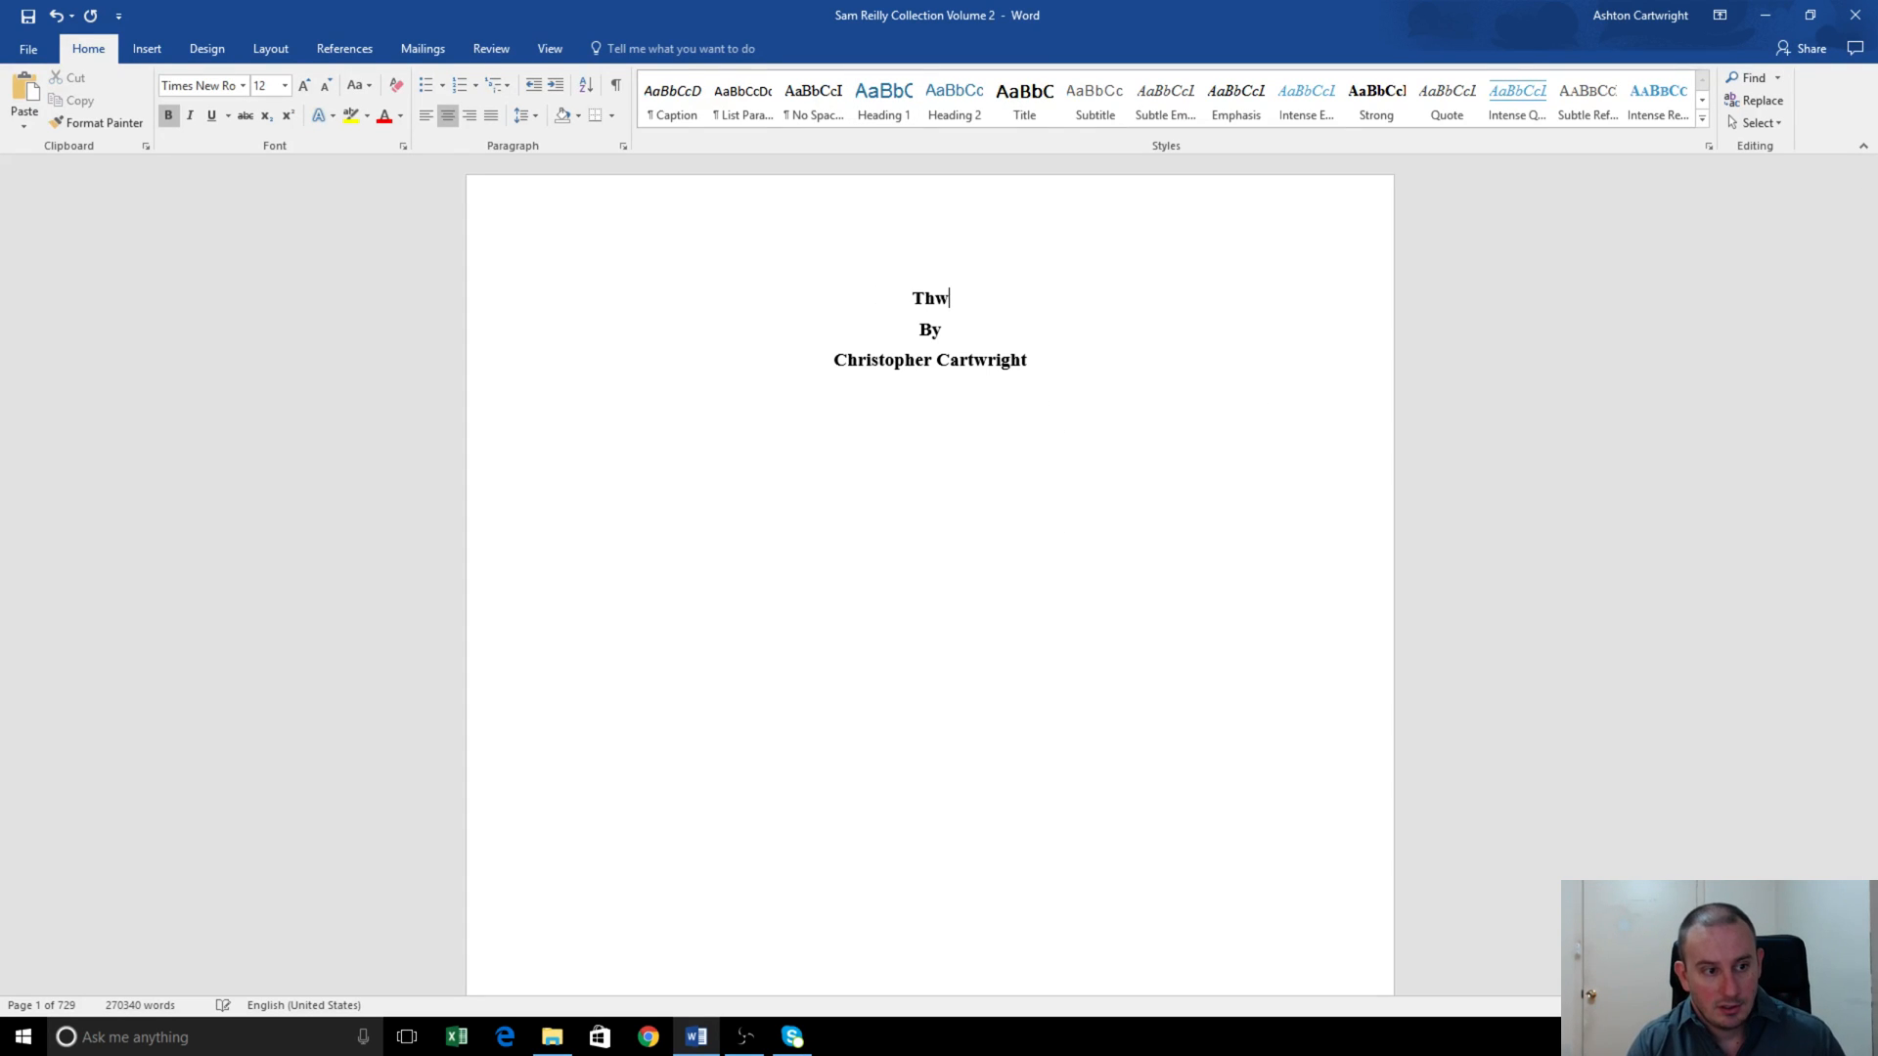
pyautogui.press('BackSpace')
pyautogui.press('BackSpace')
pyautogui.write('e S')
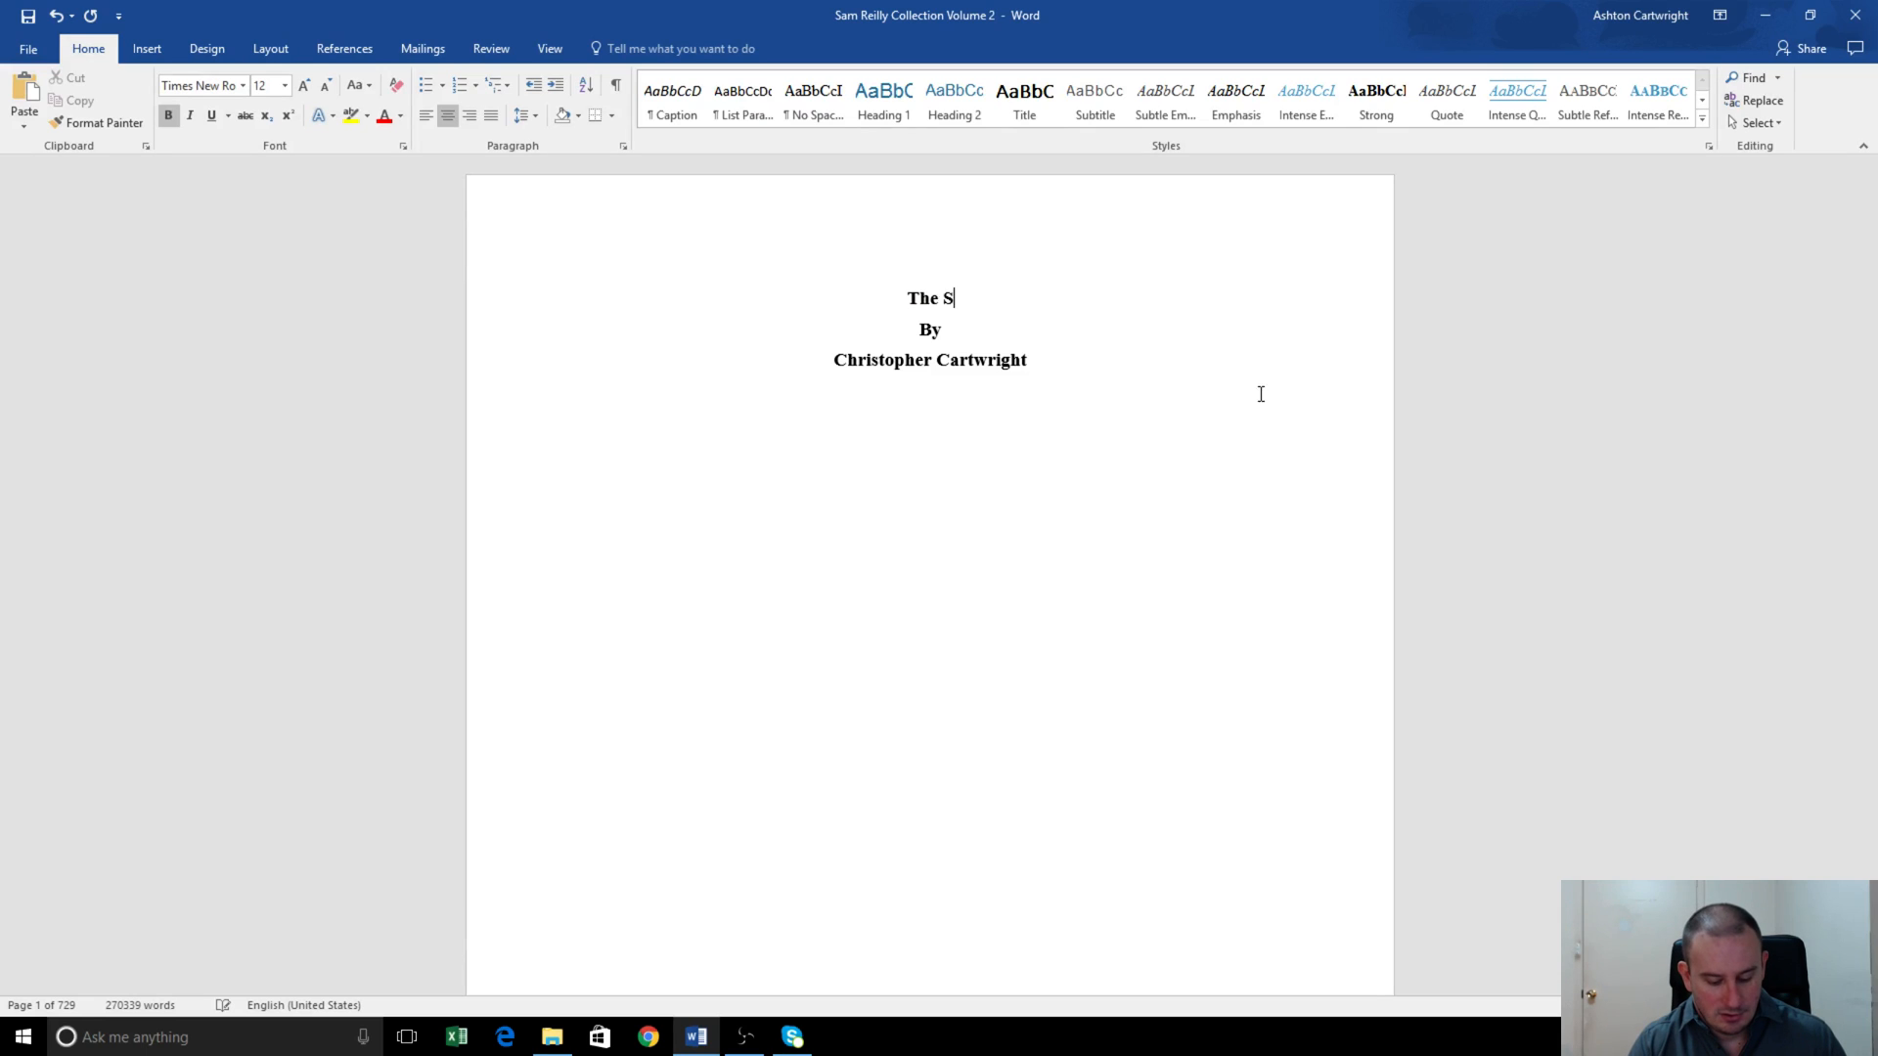
pyautogui.write('ame Reilly COlle')
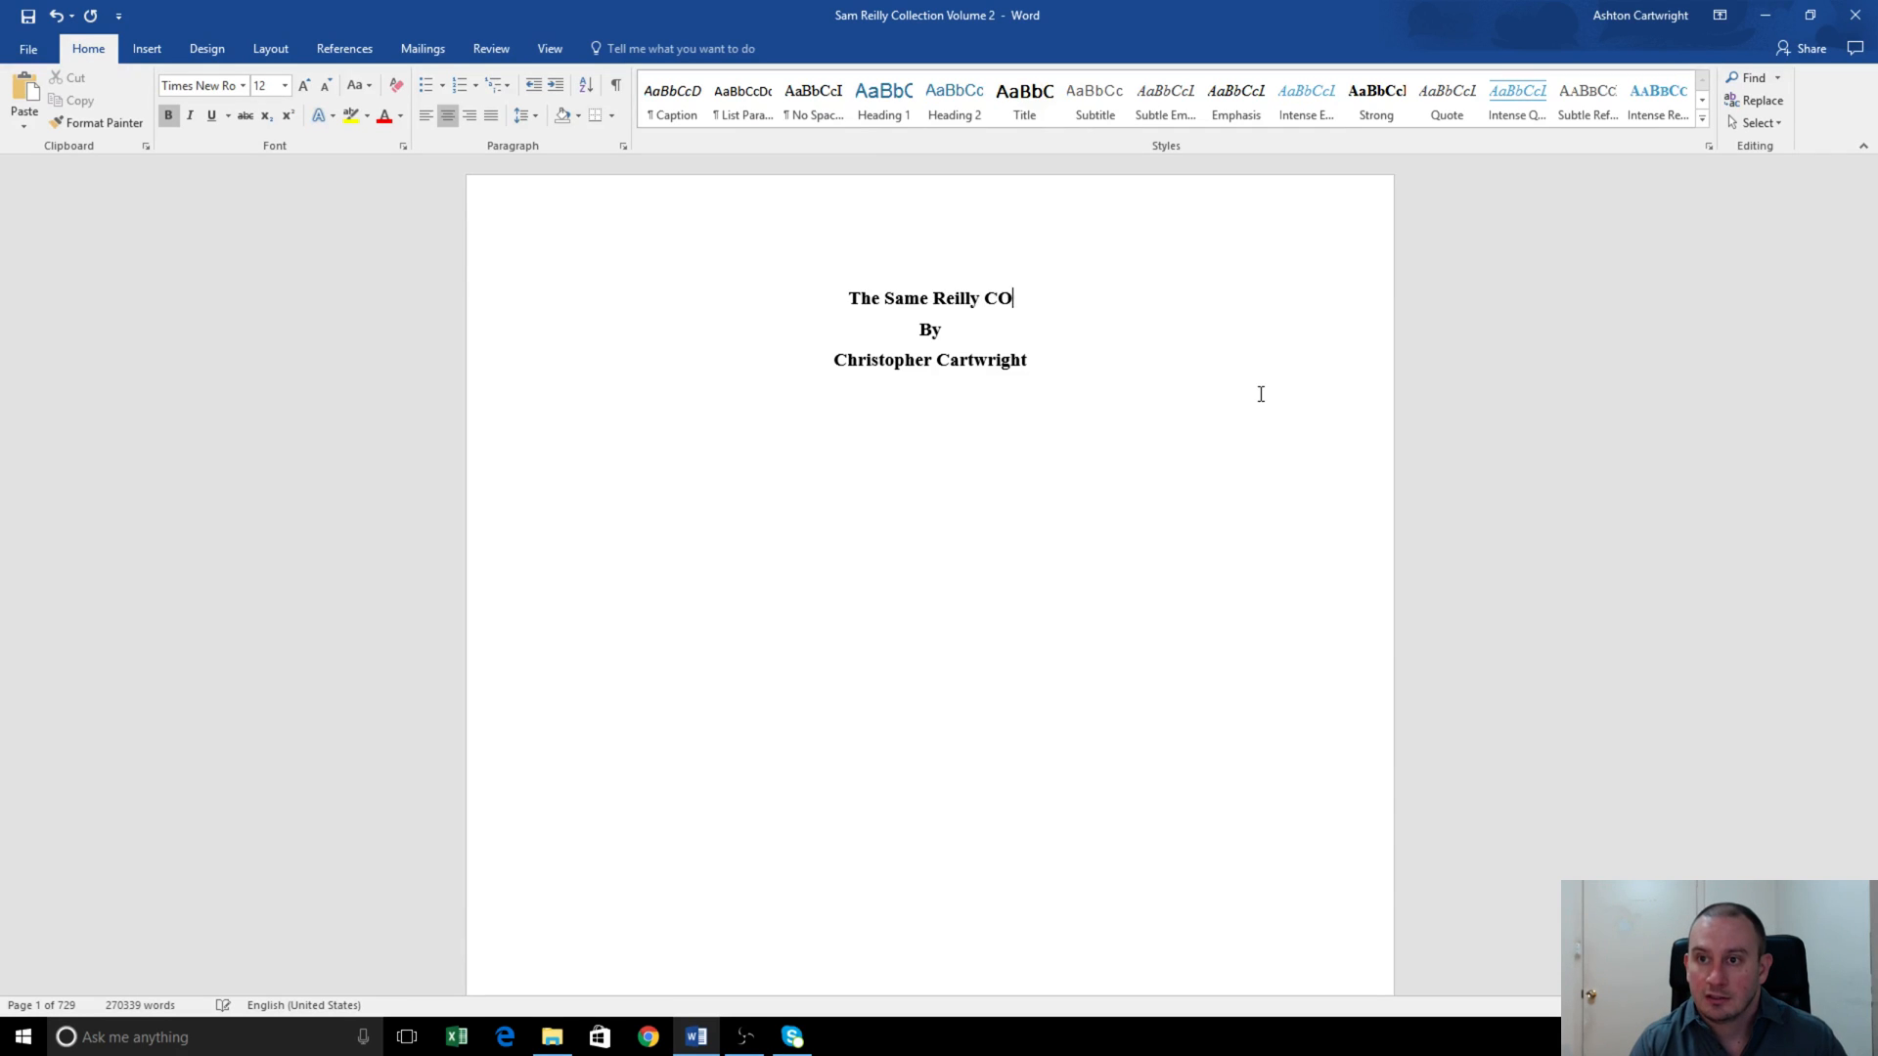
pyautogui.press('BackSpace')
pyautogui.press('BackSpace')
pyautogui.press('BackSpace')
pyautogui.press('BackSpace')
pyautogui.write('ollec')
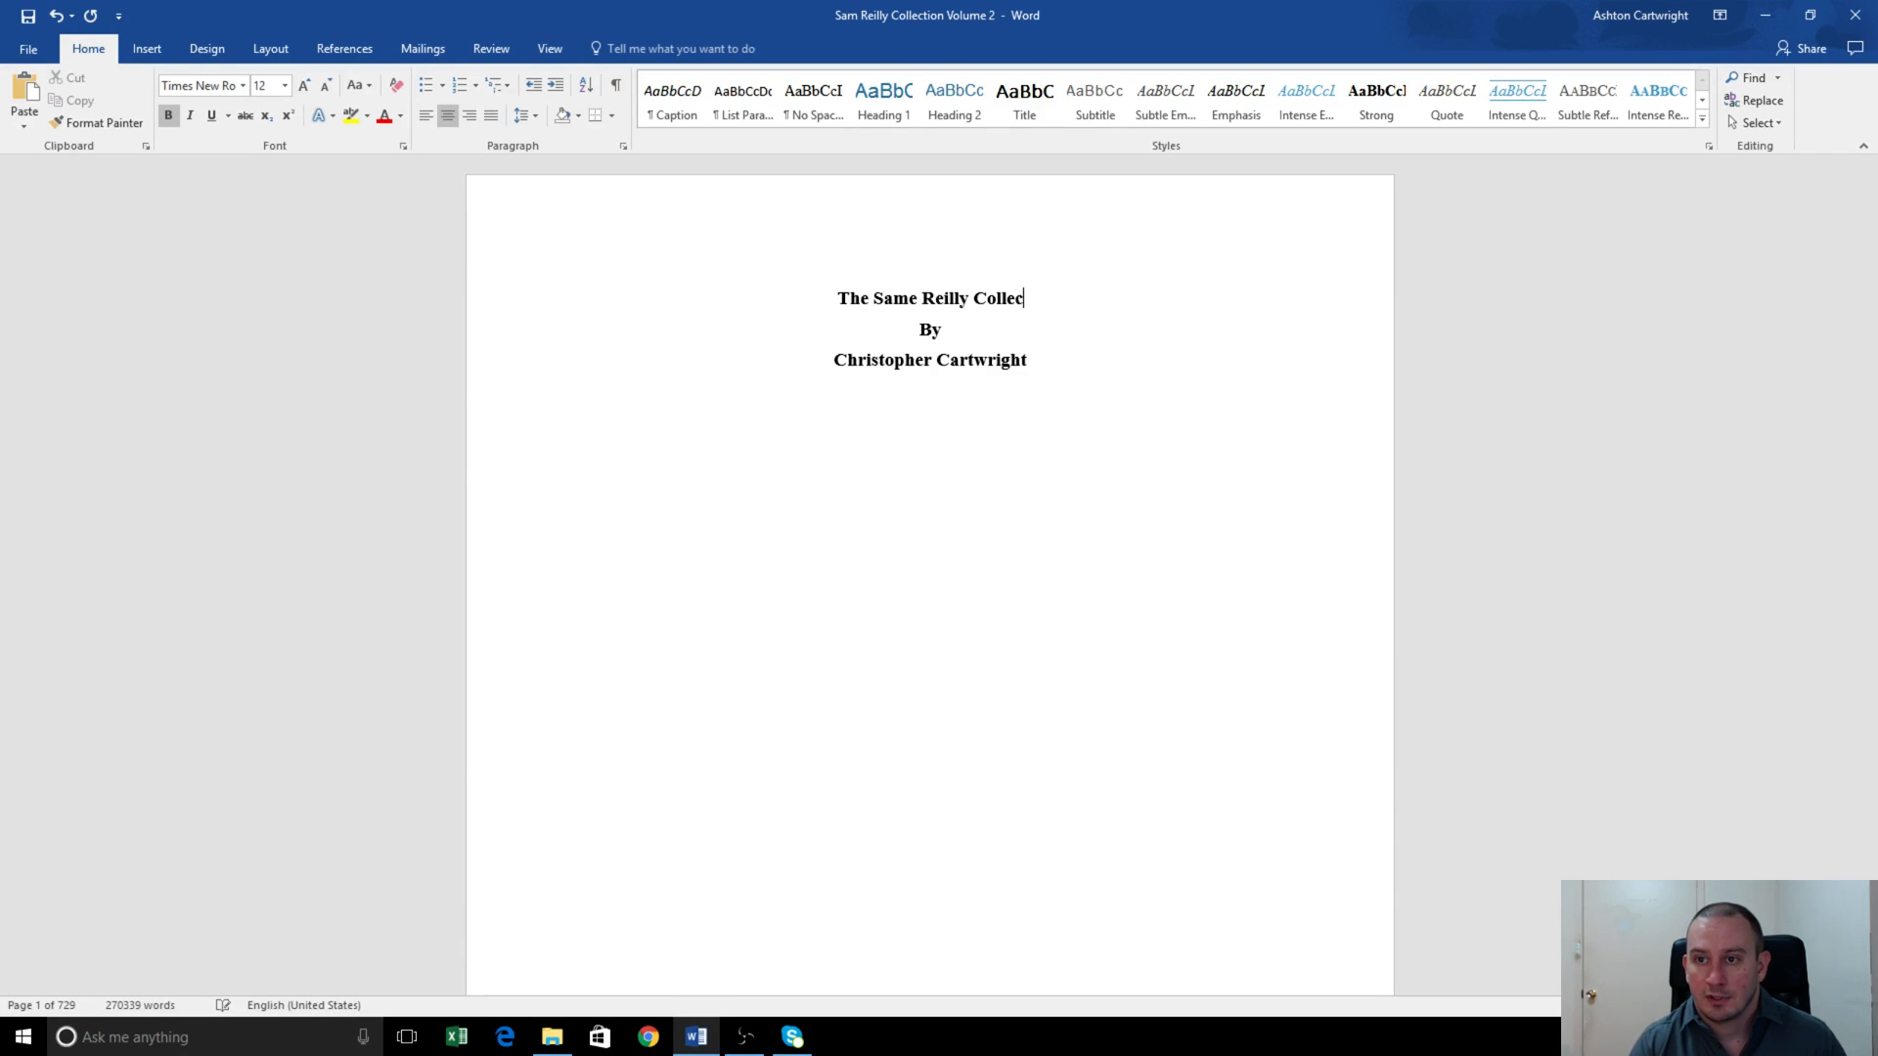
pyautogui.write('tion Volume ')
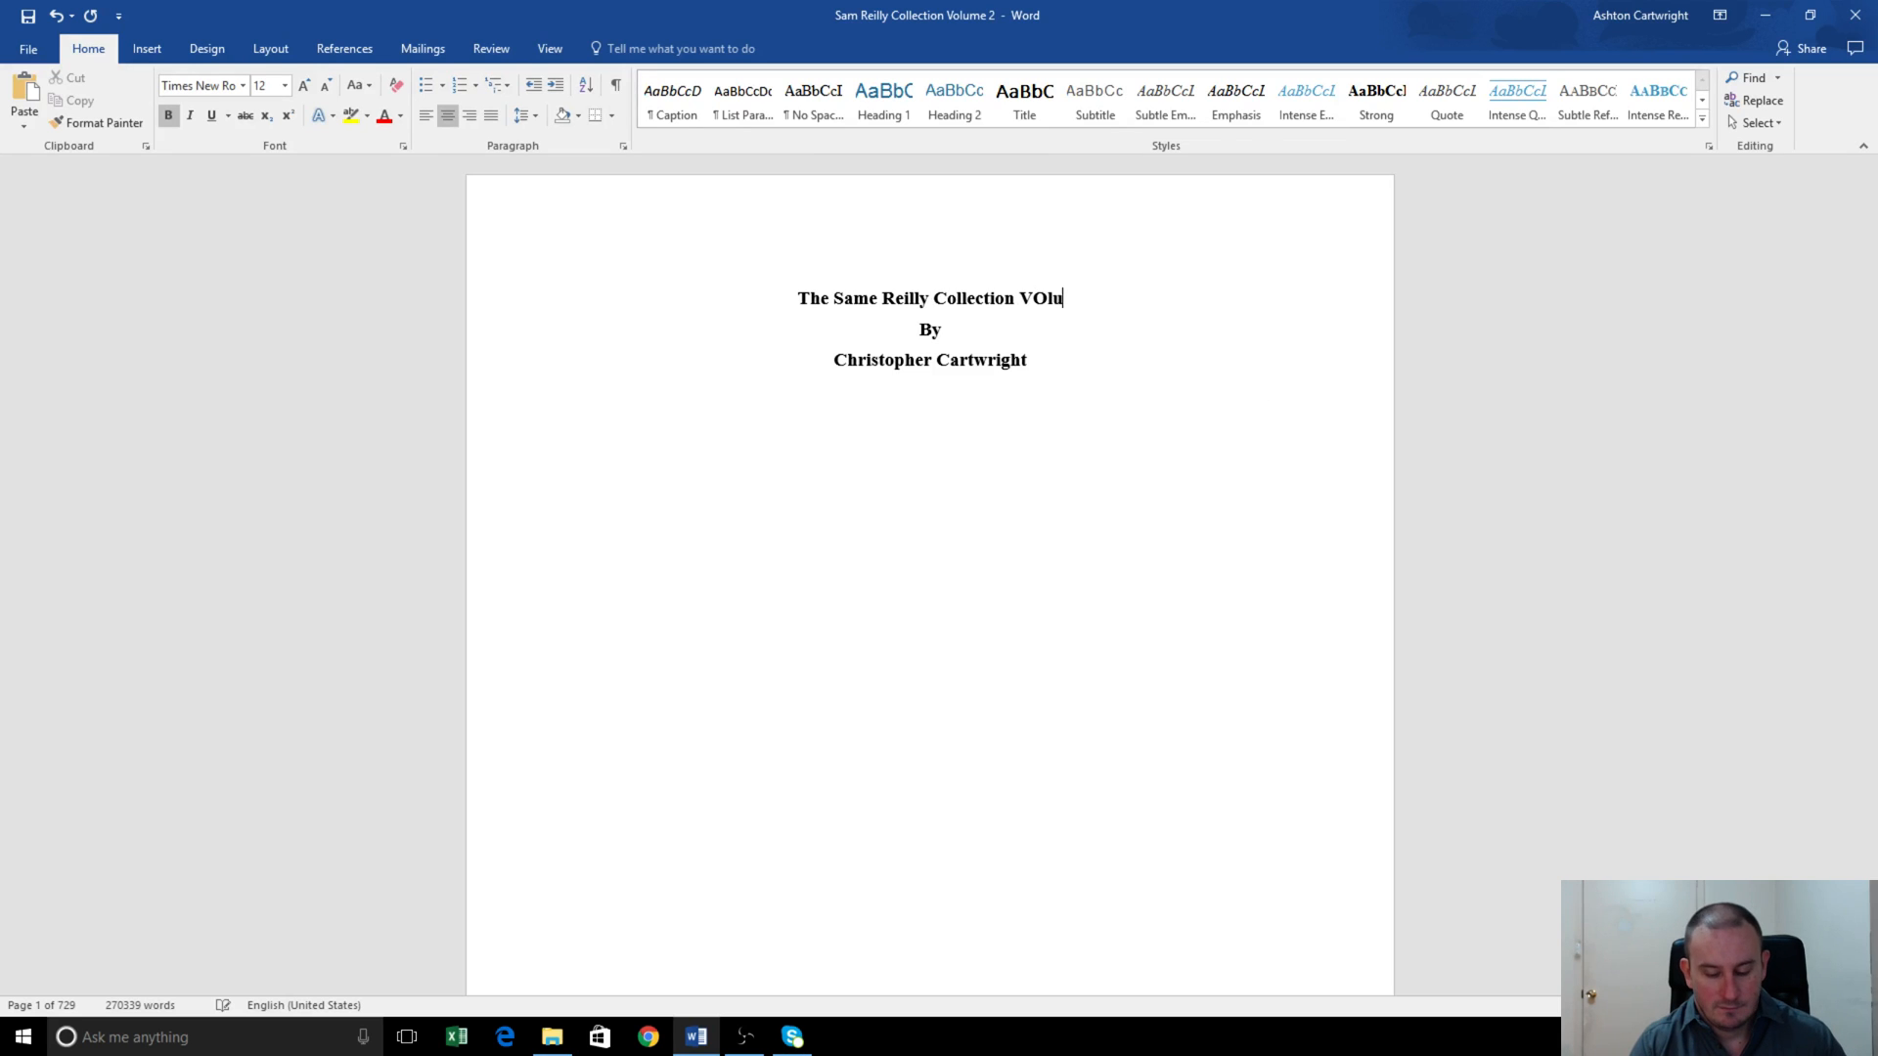
pyautogui.write('2')
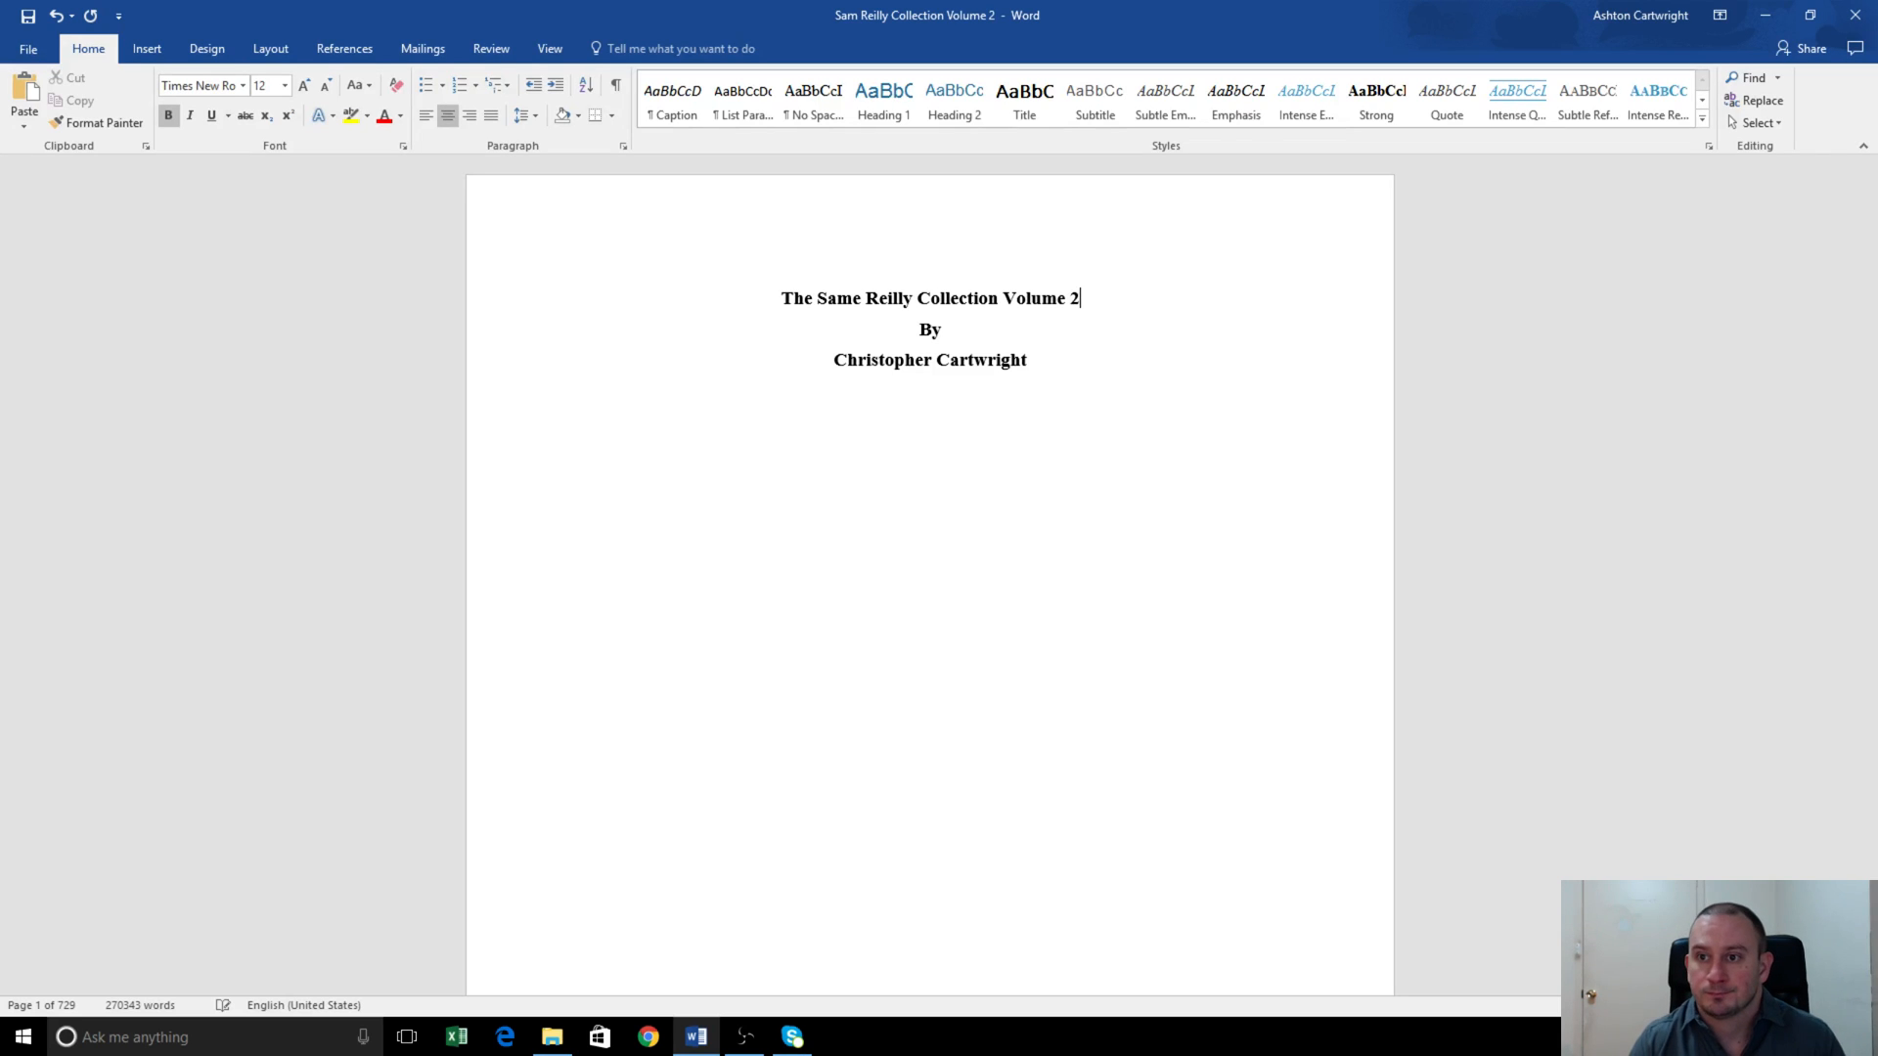
# - Change the year in the copyright line on the second page to 2017
pyautogui.scroll(-5, 998, 411)
pyautogui.scroll(-5, 1048, 456)
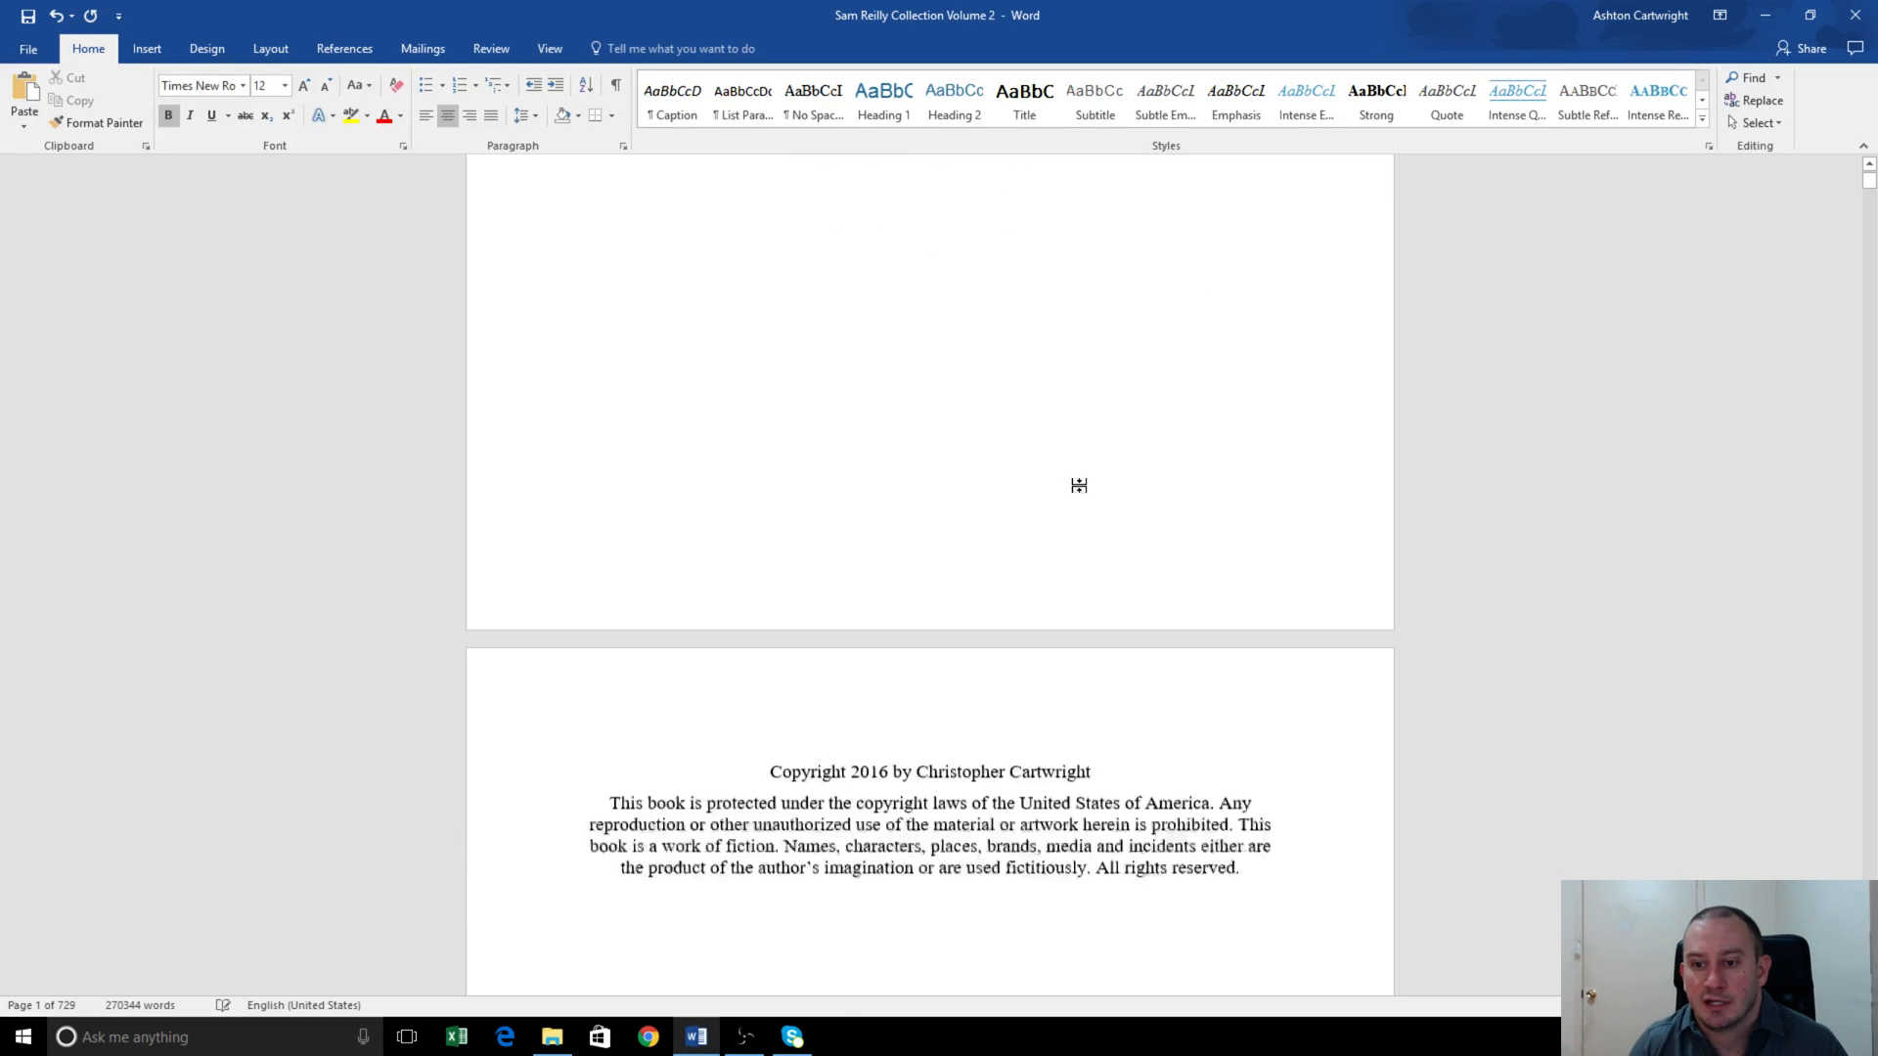
pyautogui.click(886, 626)
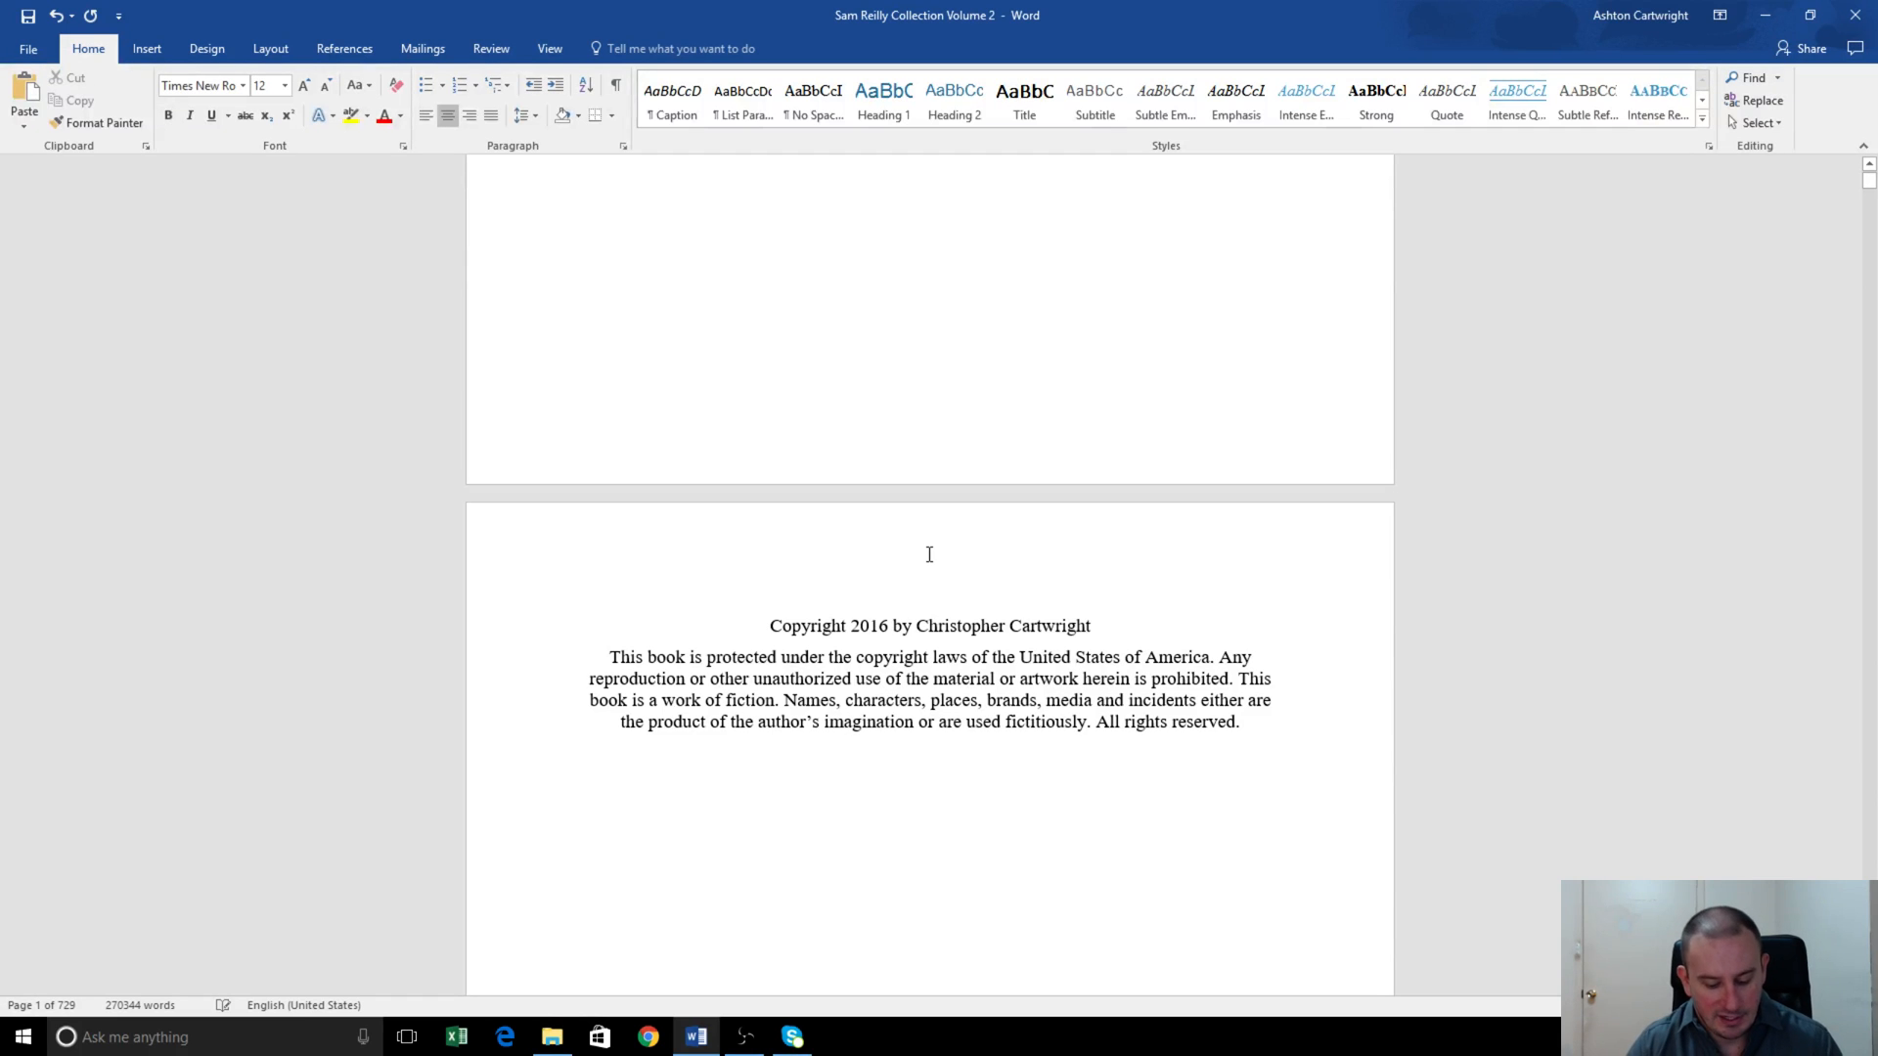
pyautogui.press('BackSpace')
pyautogui.write('7')
# - Update the table of contents at the front of the document to include all the combined books' headings
pyautogui.scroll(-10, 854, 540)
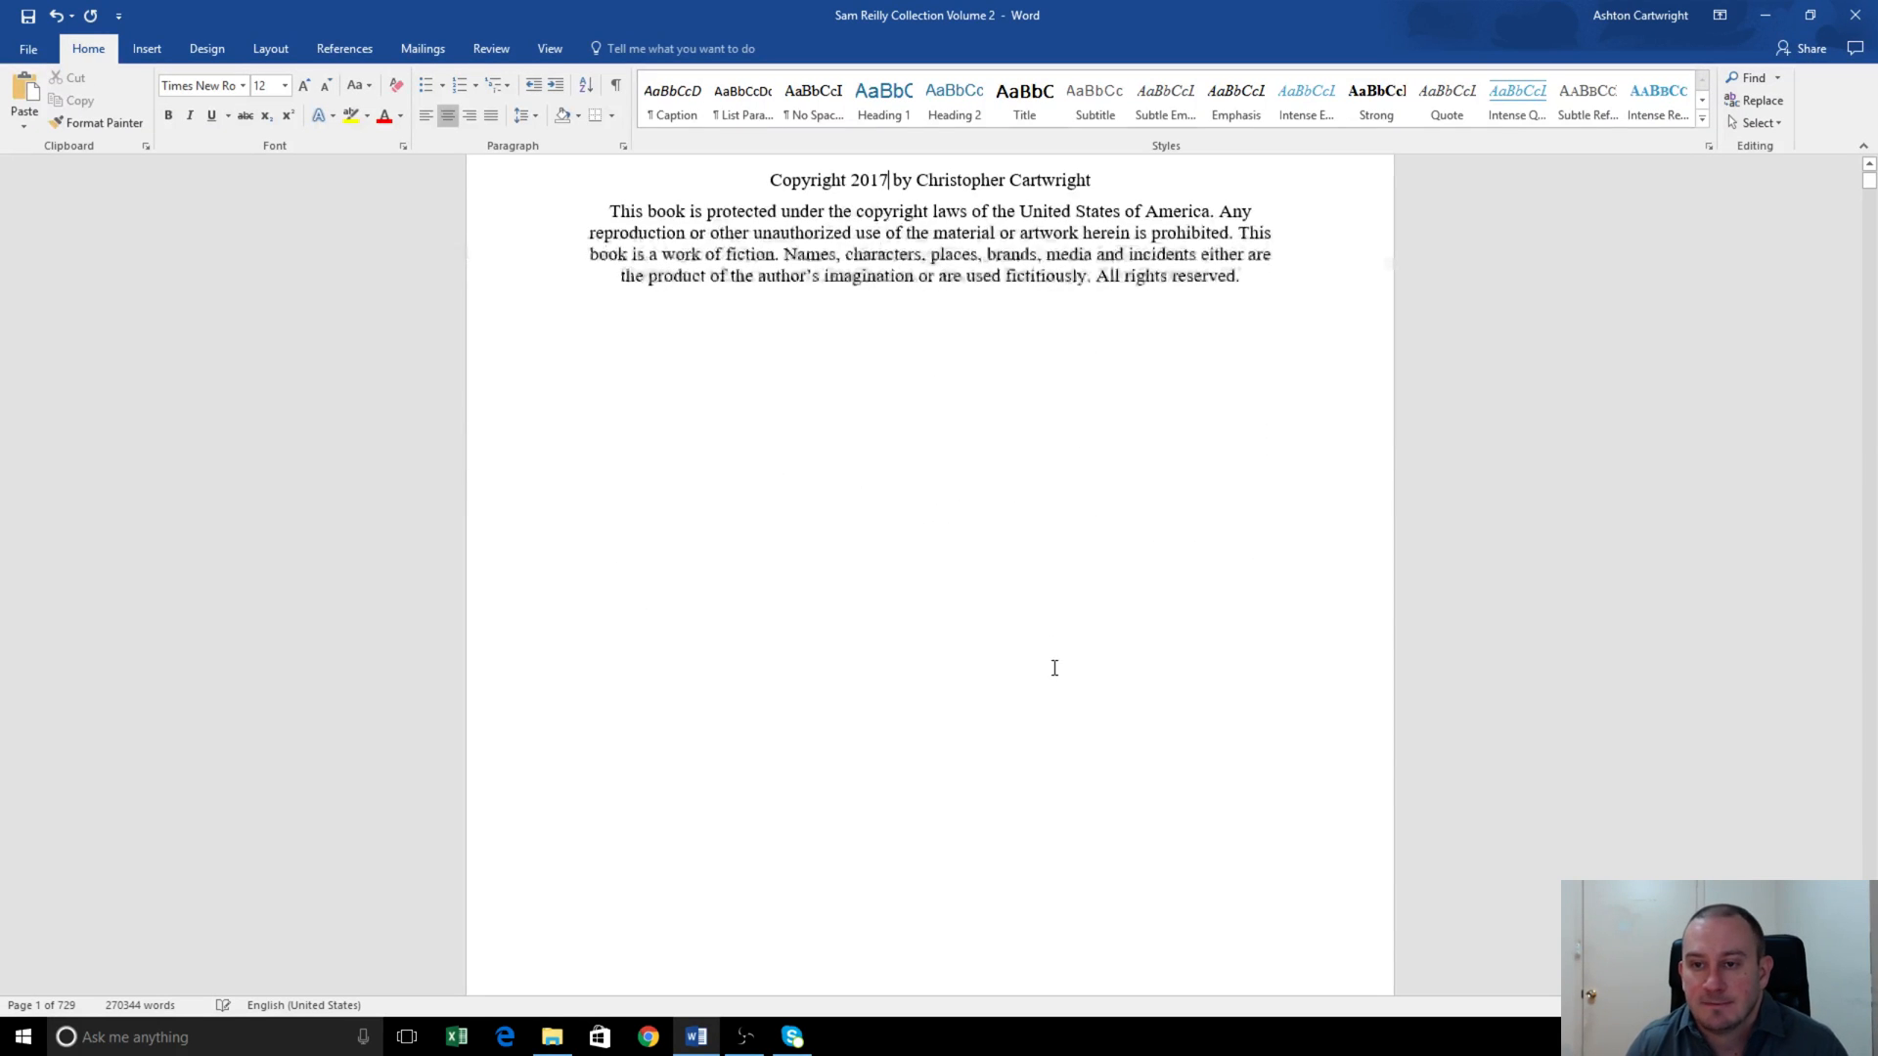
pyautogui.scroll(-5, 1014, 614)
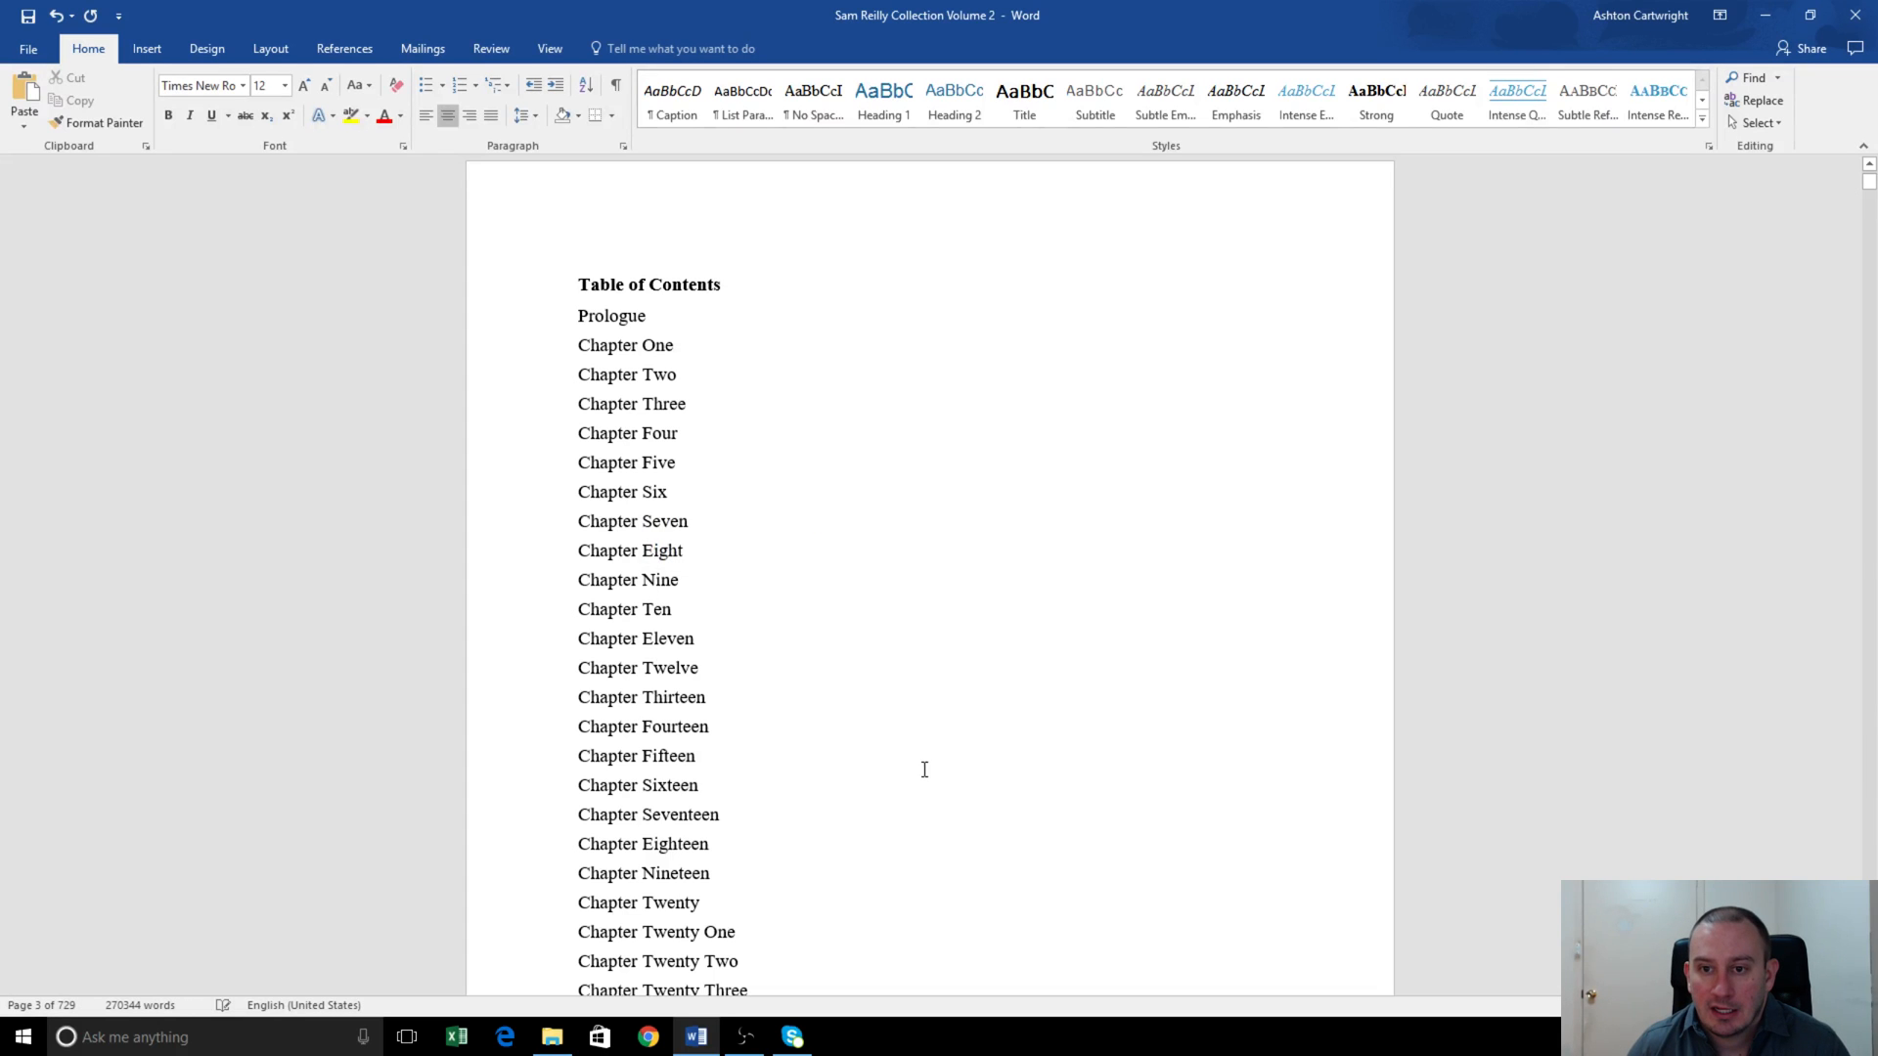
pyautogui.click(644, 673)
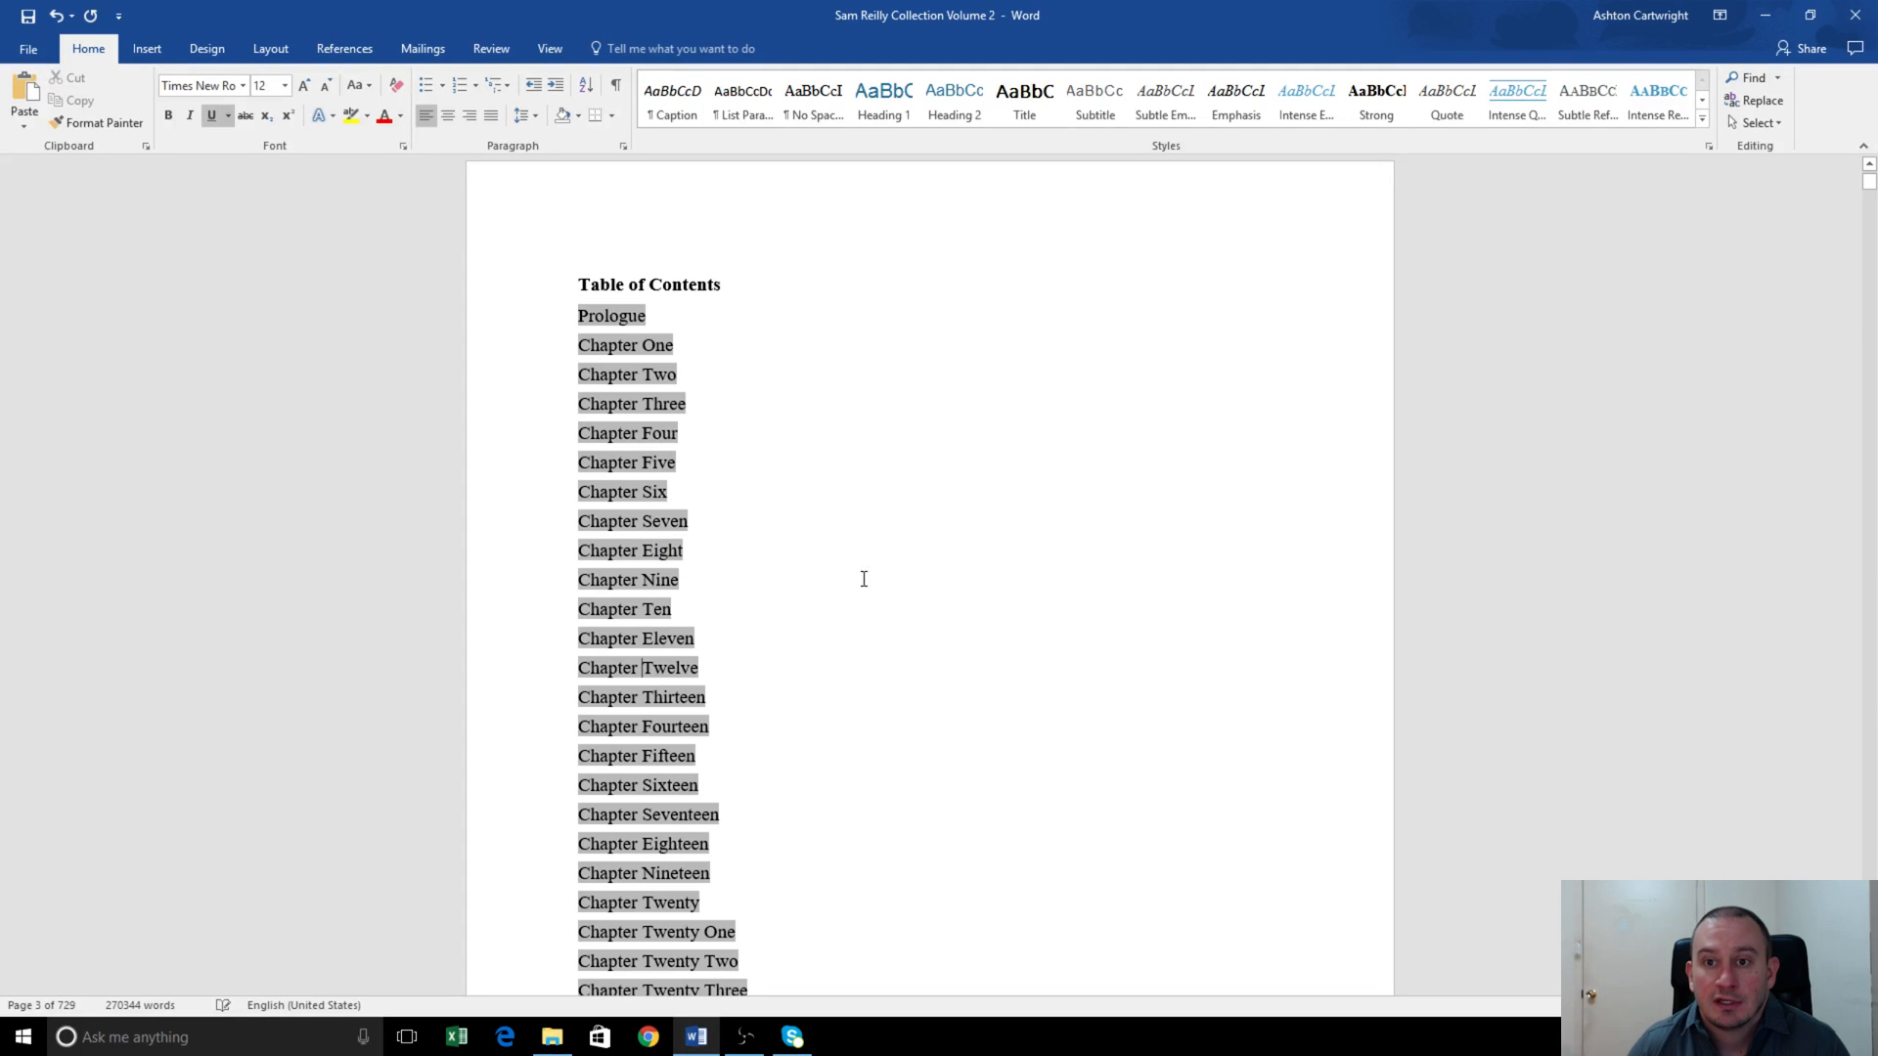
pyautogui.scroll(-10, 864, 579)
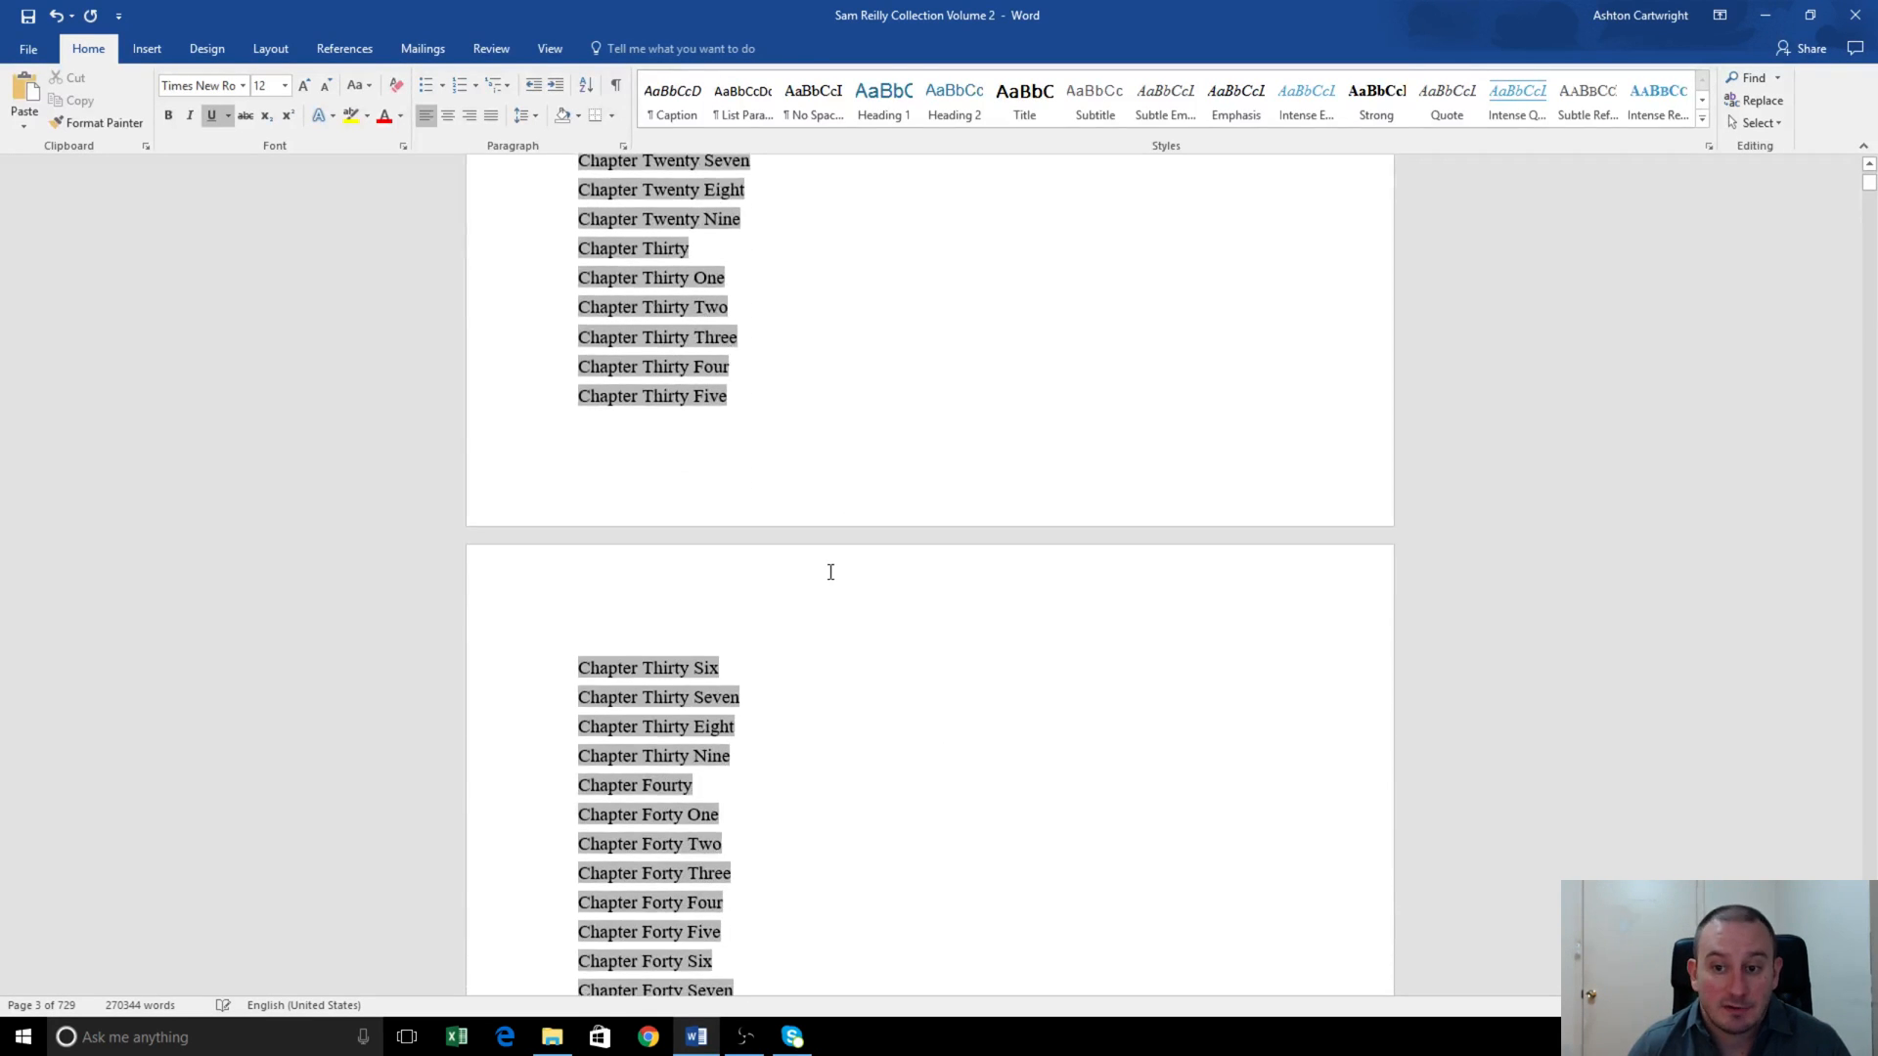
pyautogui.scroll(-8, 831, 574)
pyautogui.scroll(5, 827, 587)
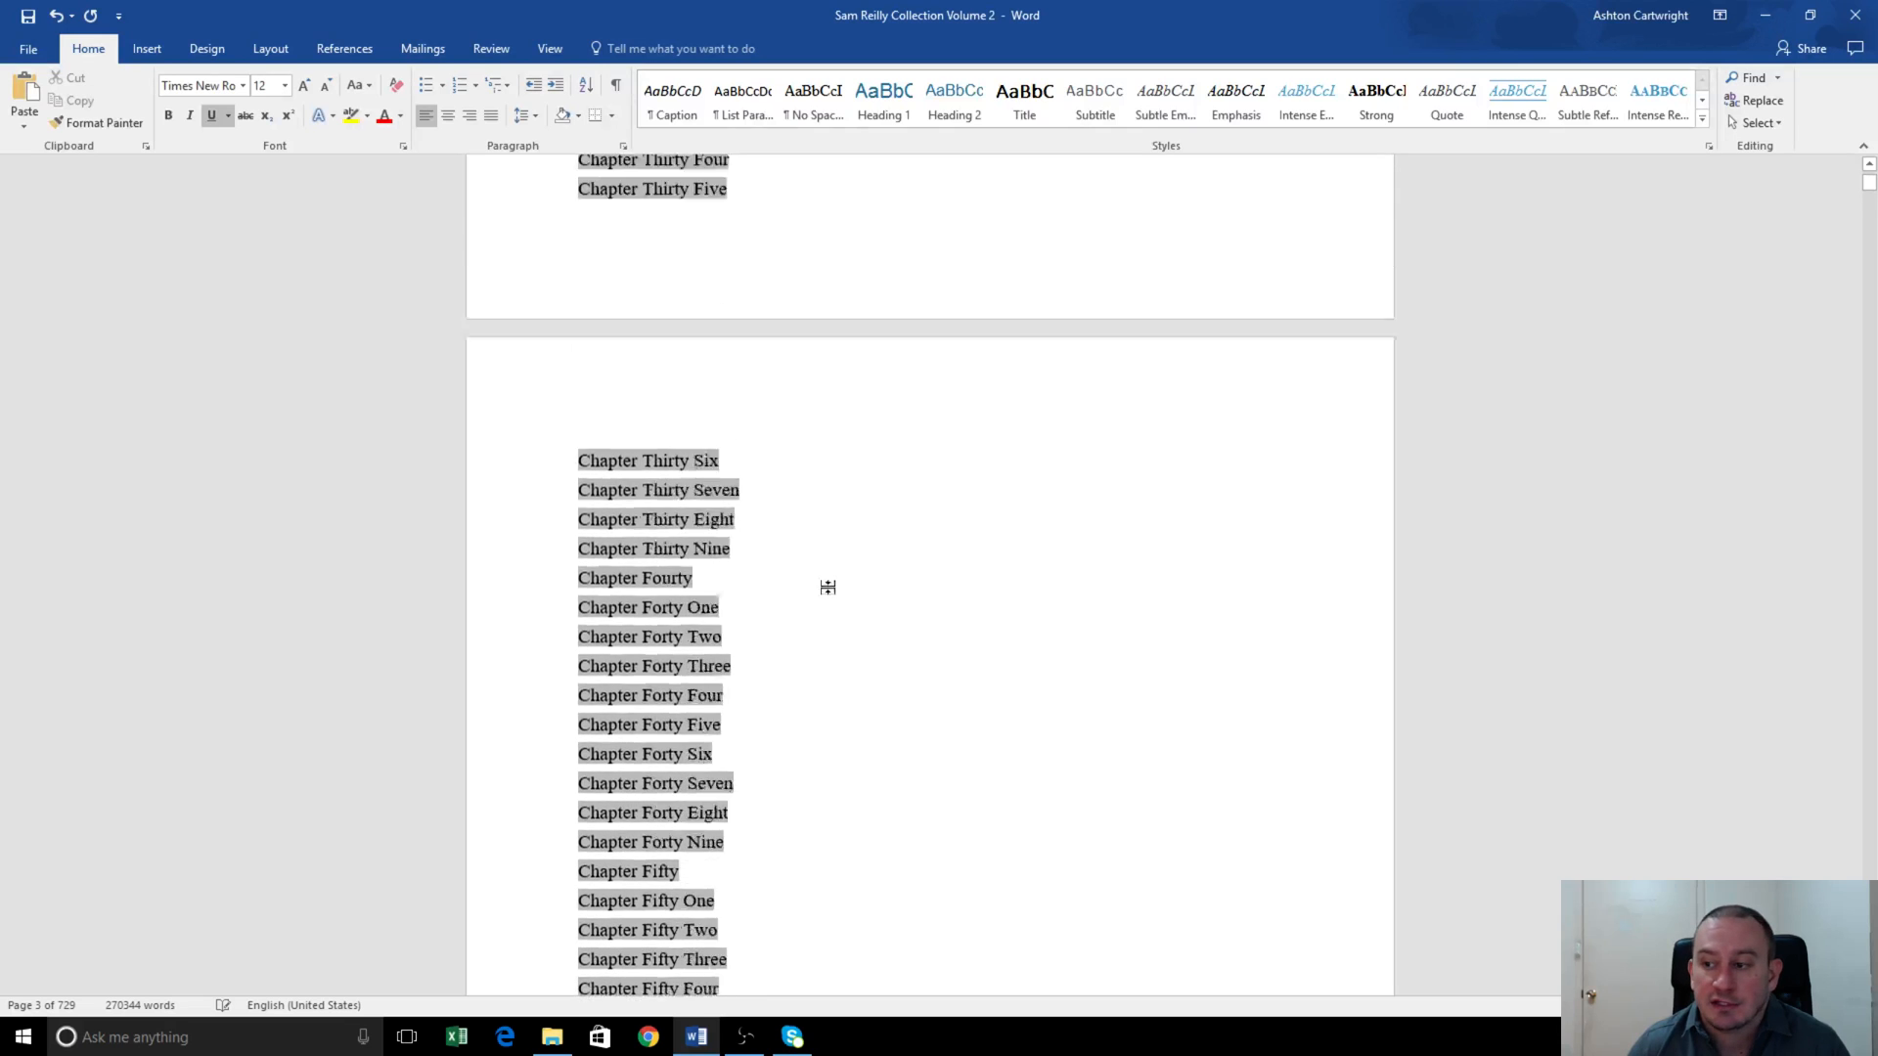
pyautogui.scroll(7, 827, 587)
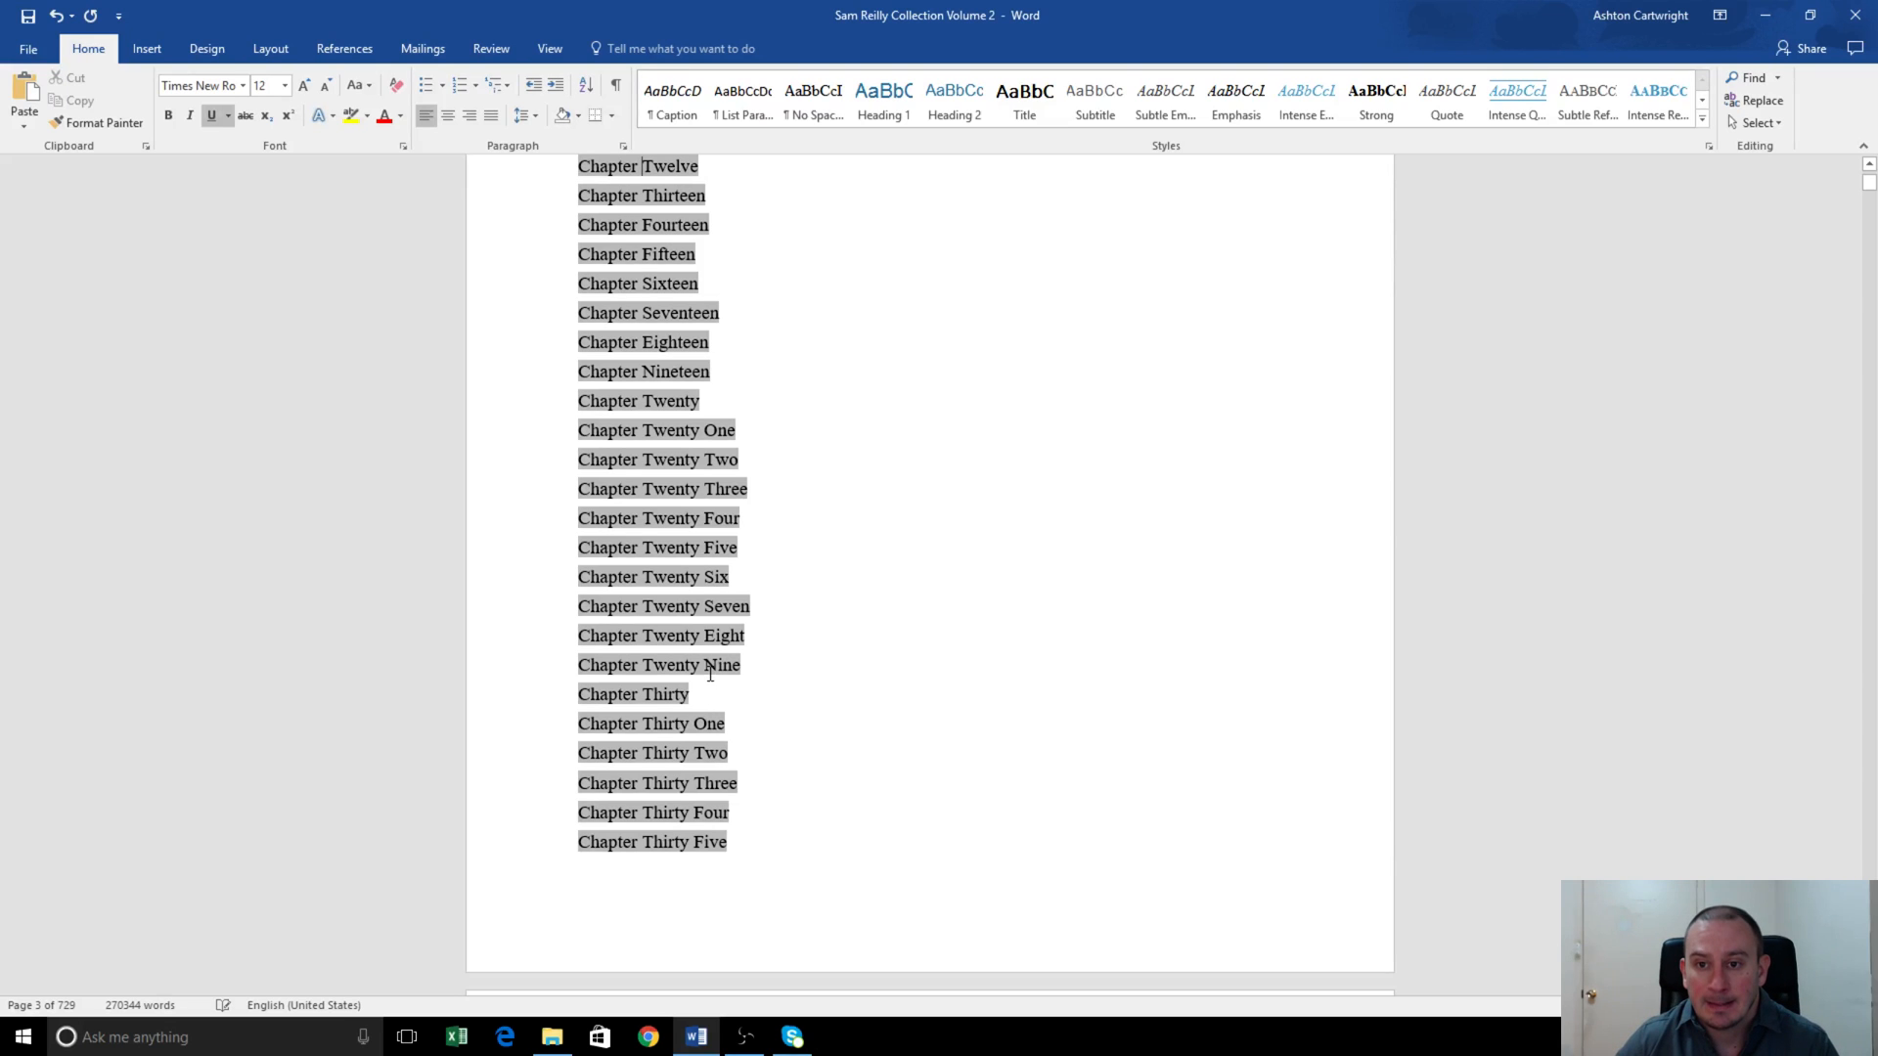
pyautogui.press('F9')
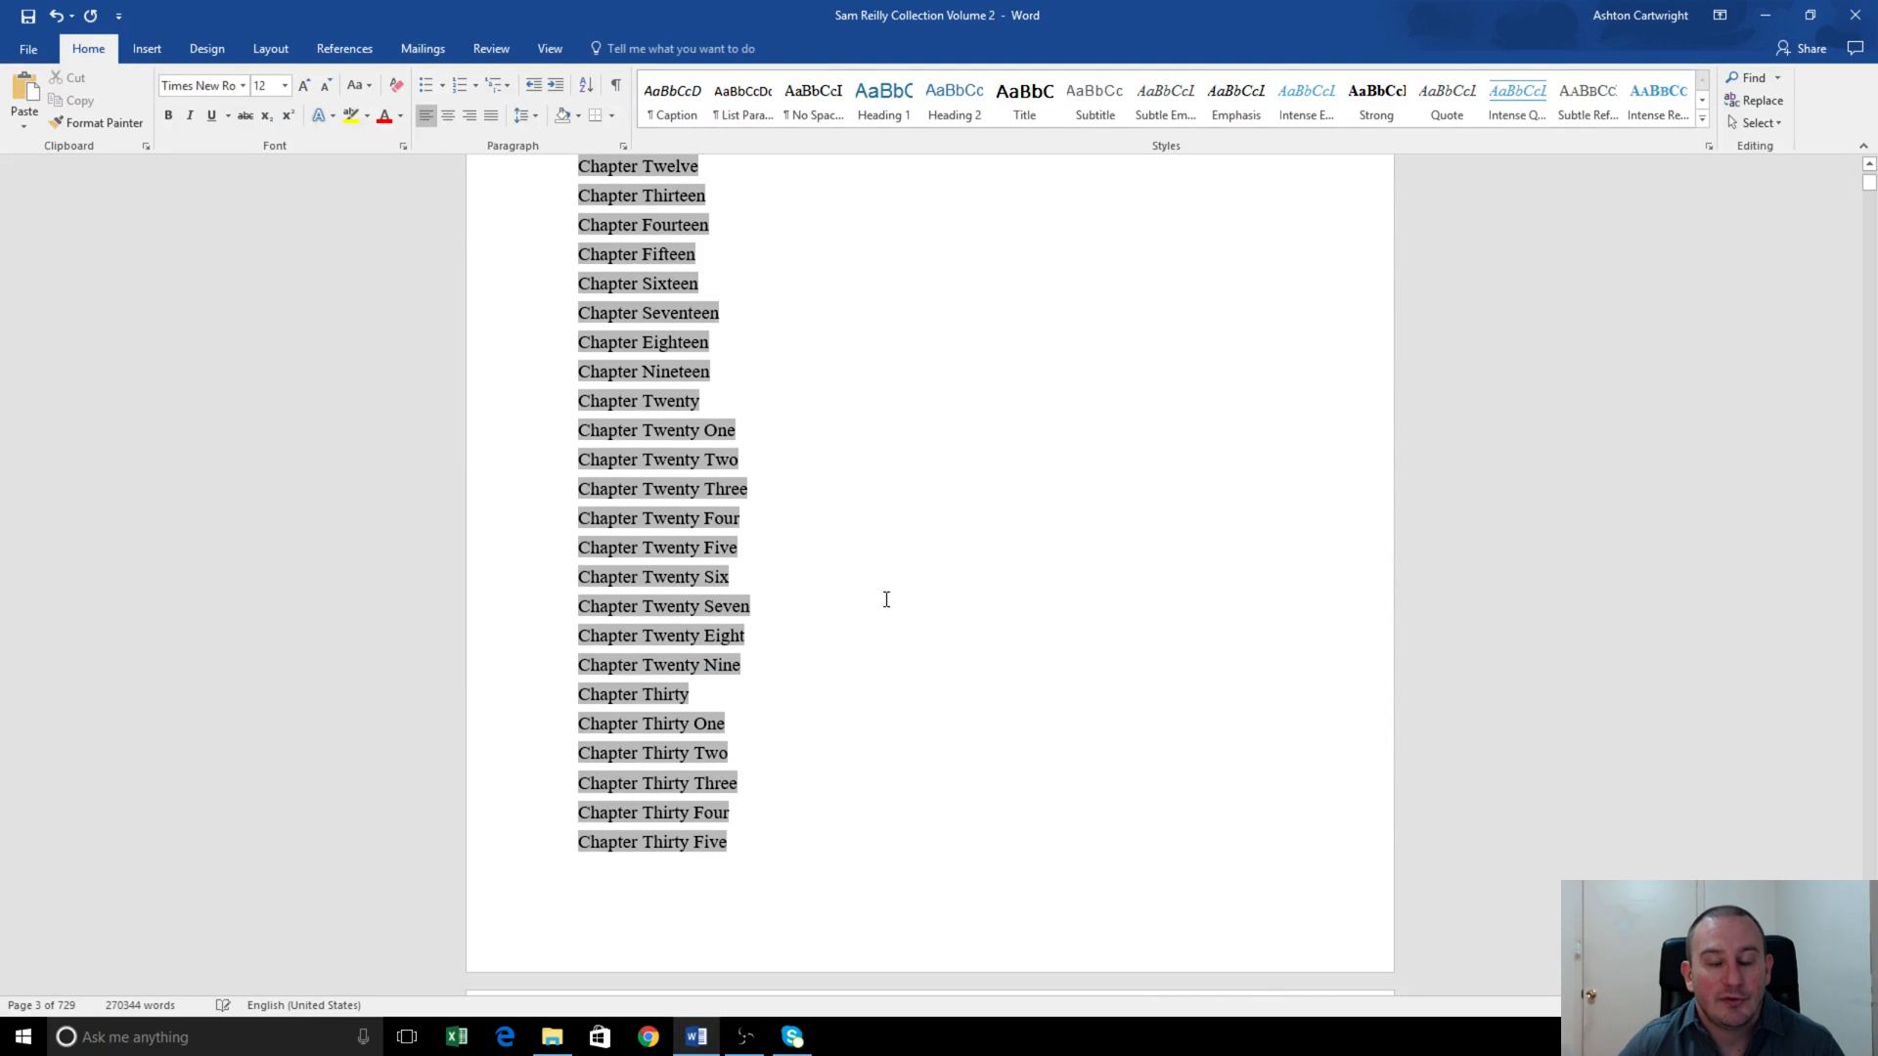
# - Check the updated table of contents for each book title's entry and the chapters listed beneath it
pyautogui.scroll(-20, 892, 554)
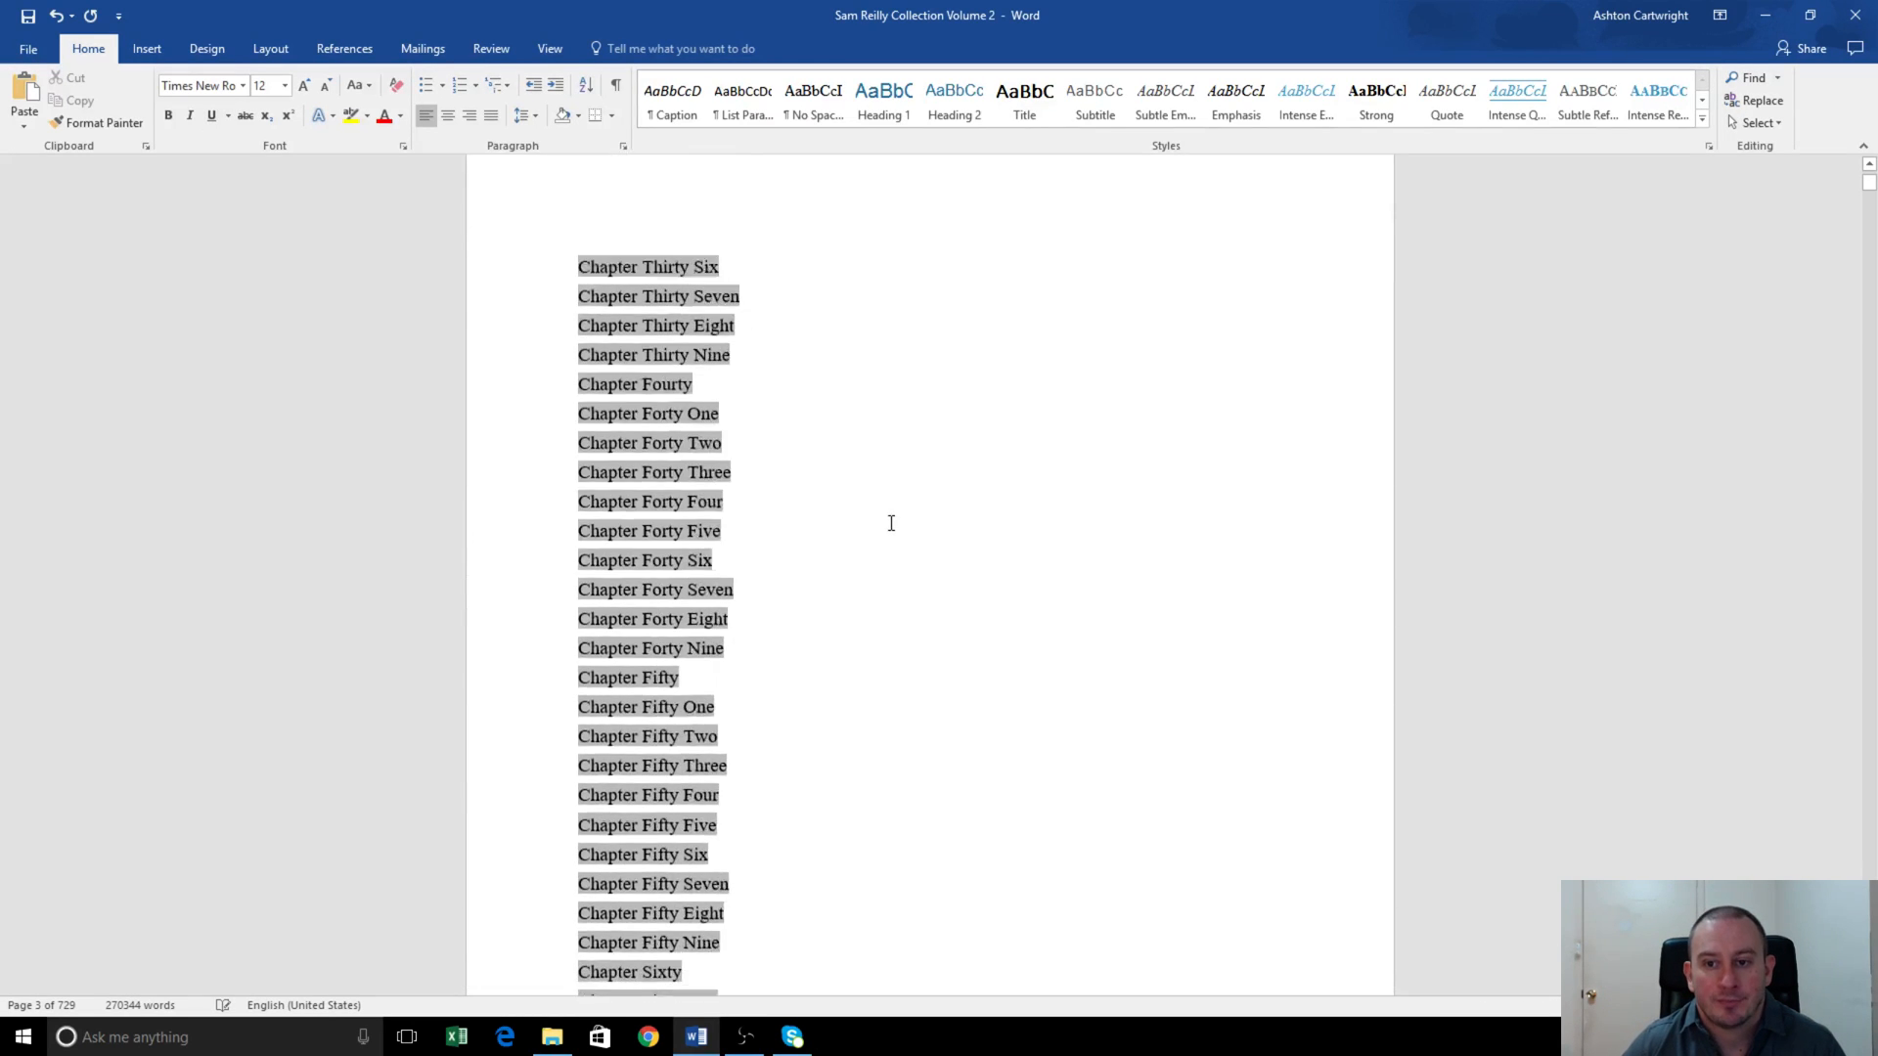
pyautogui.scroll(-10, 858, 529)
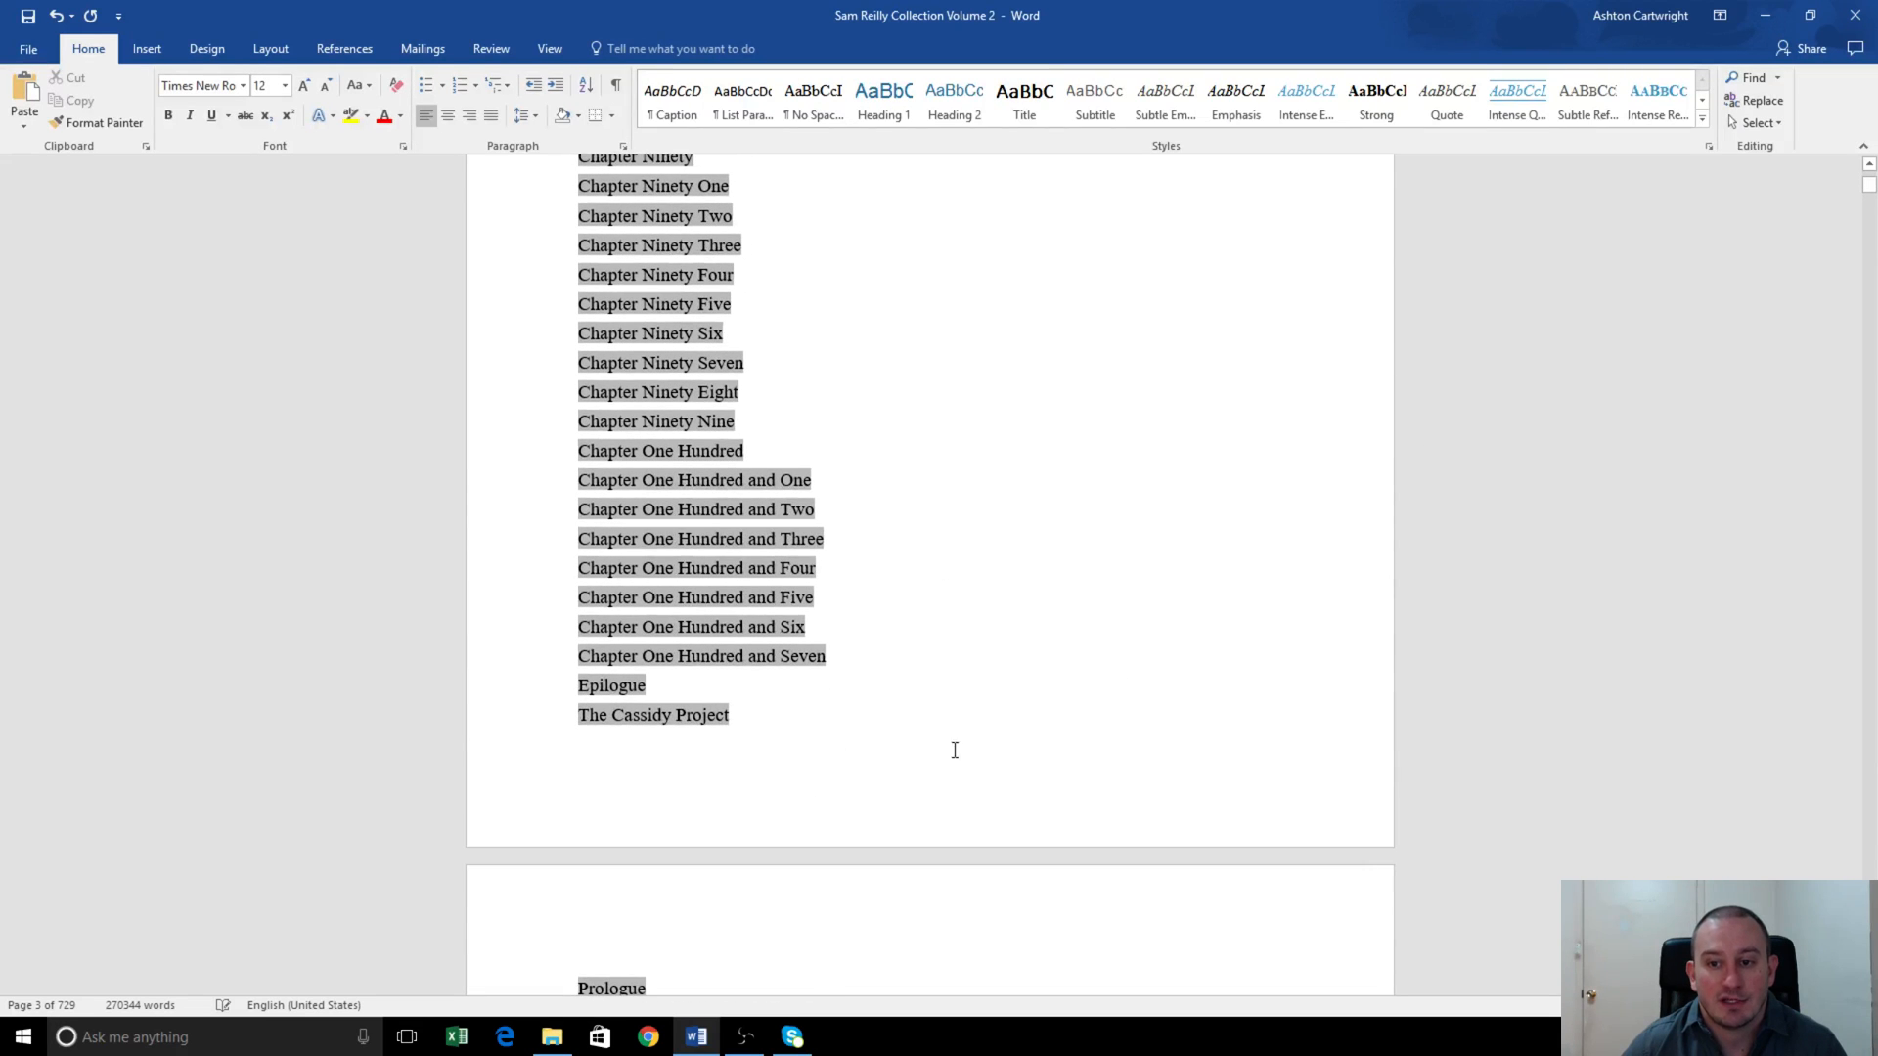
pyautogui.click(614, 729)
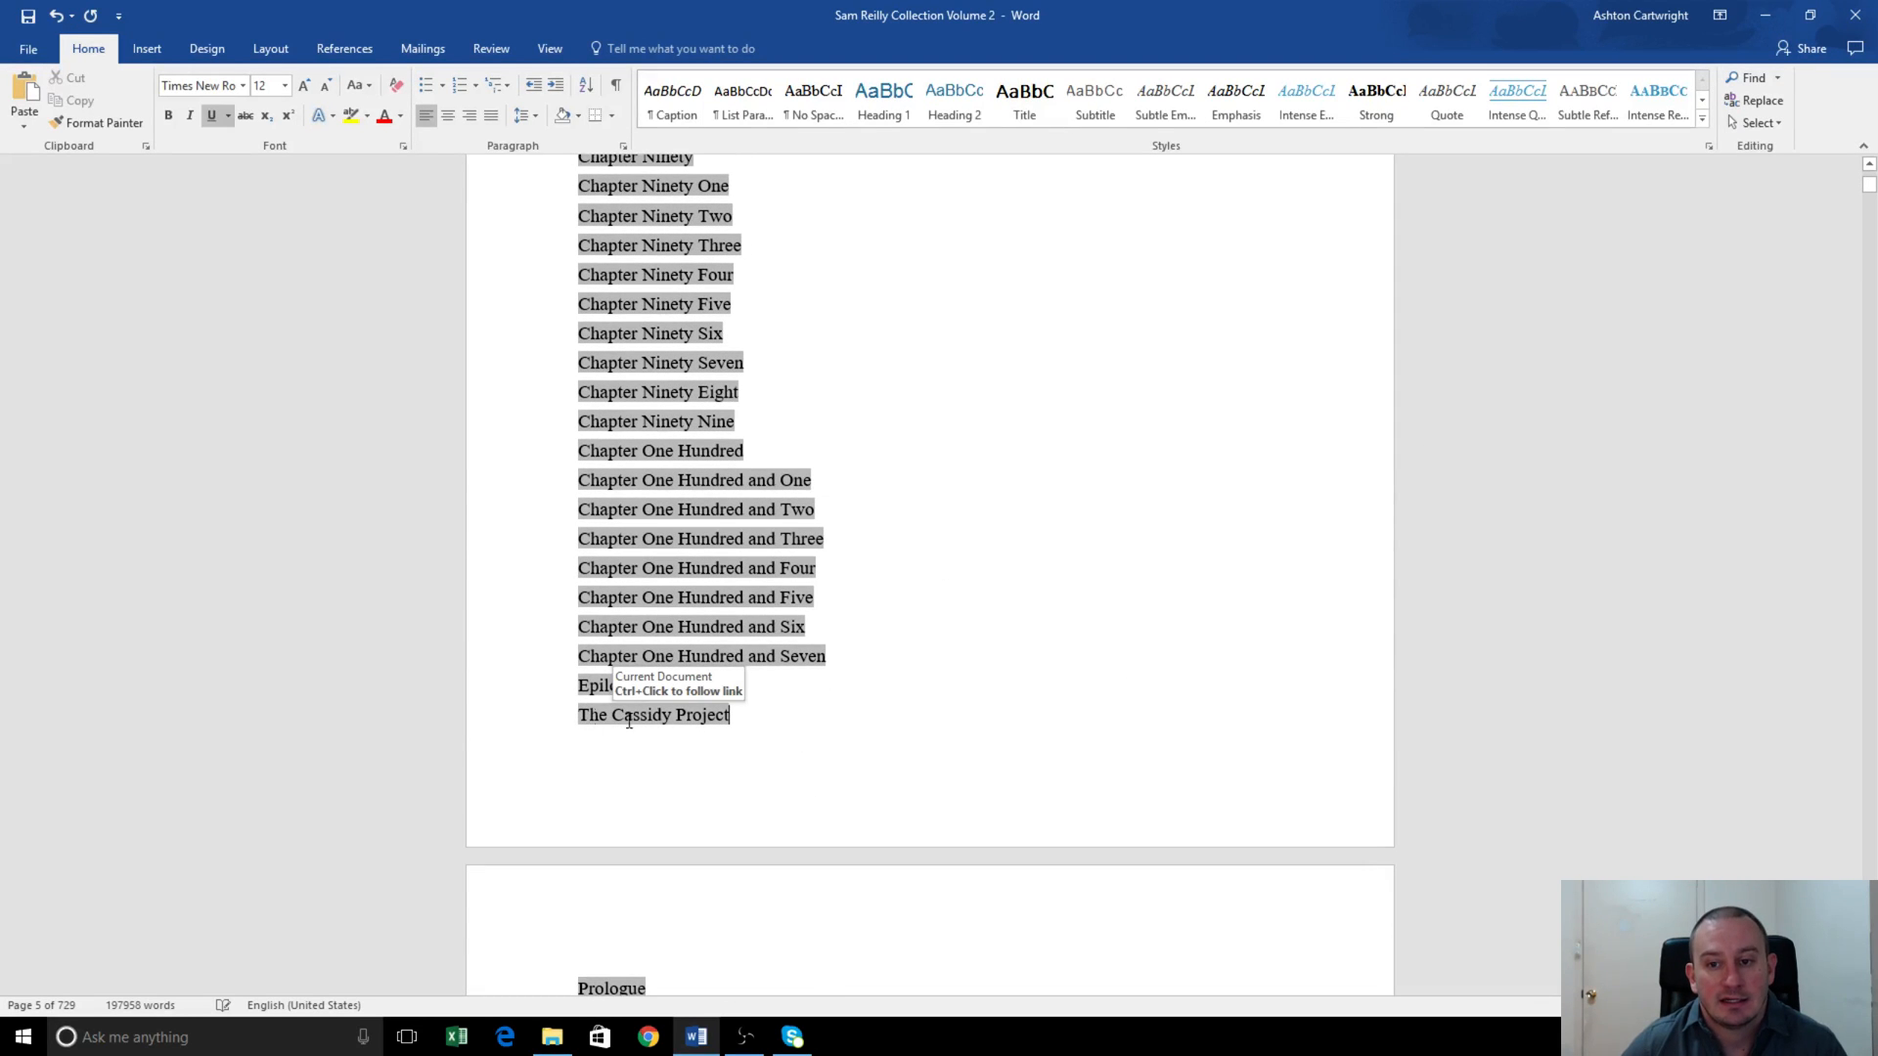
pyautogui.scroll(-15, 990, 772)
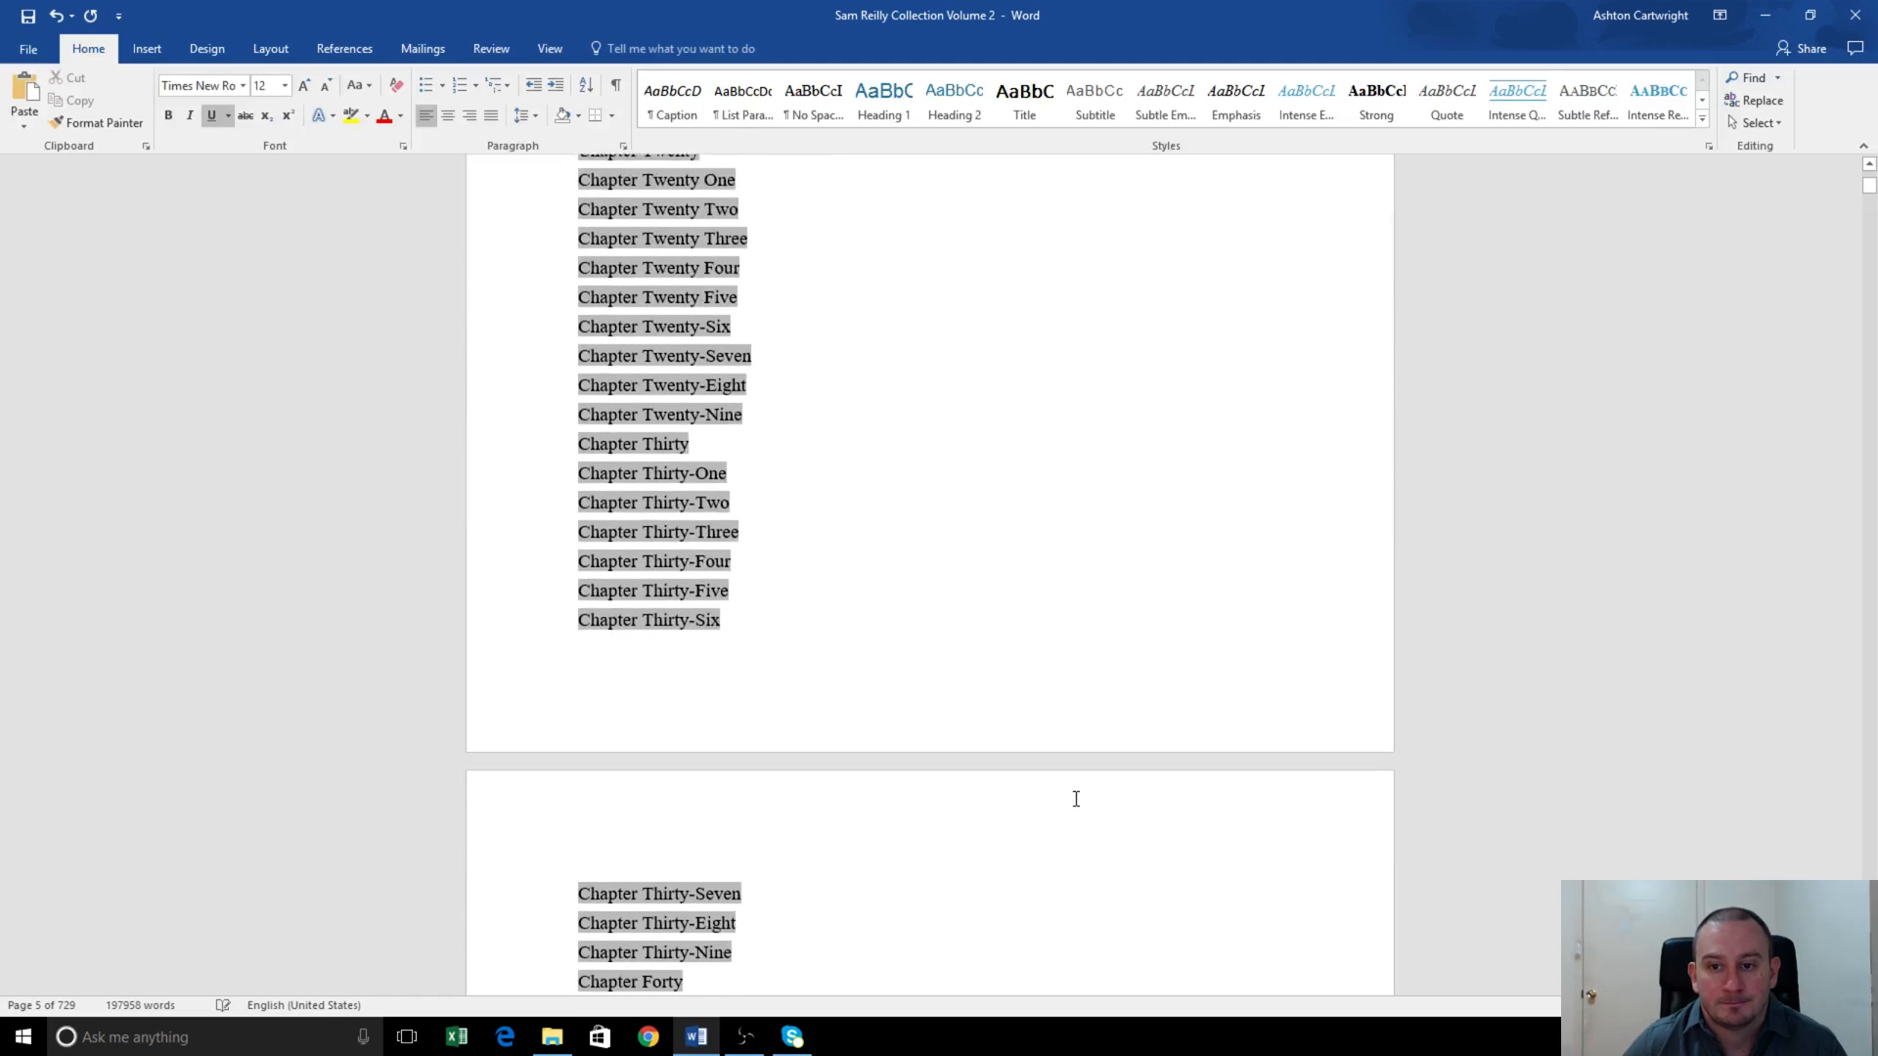
pyautogui.scroll(-15, 1076, 799)
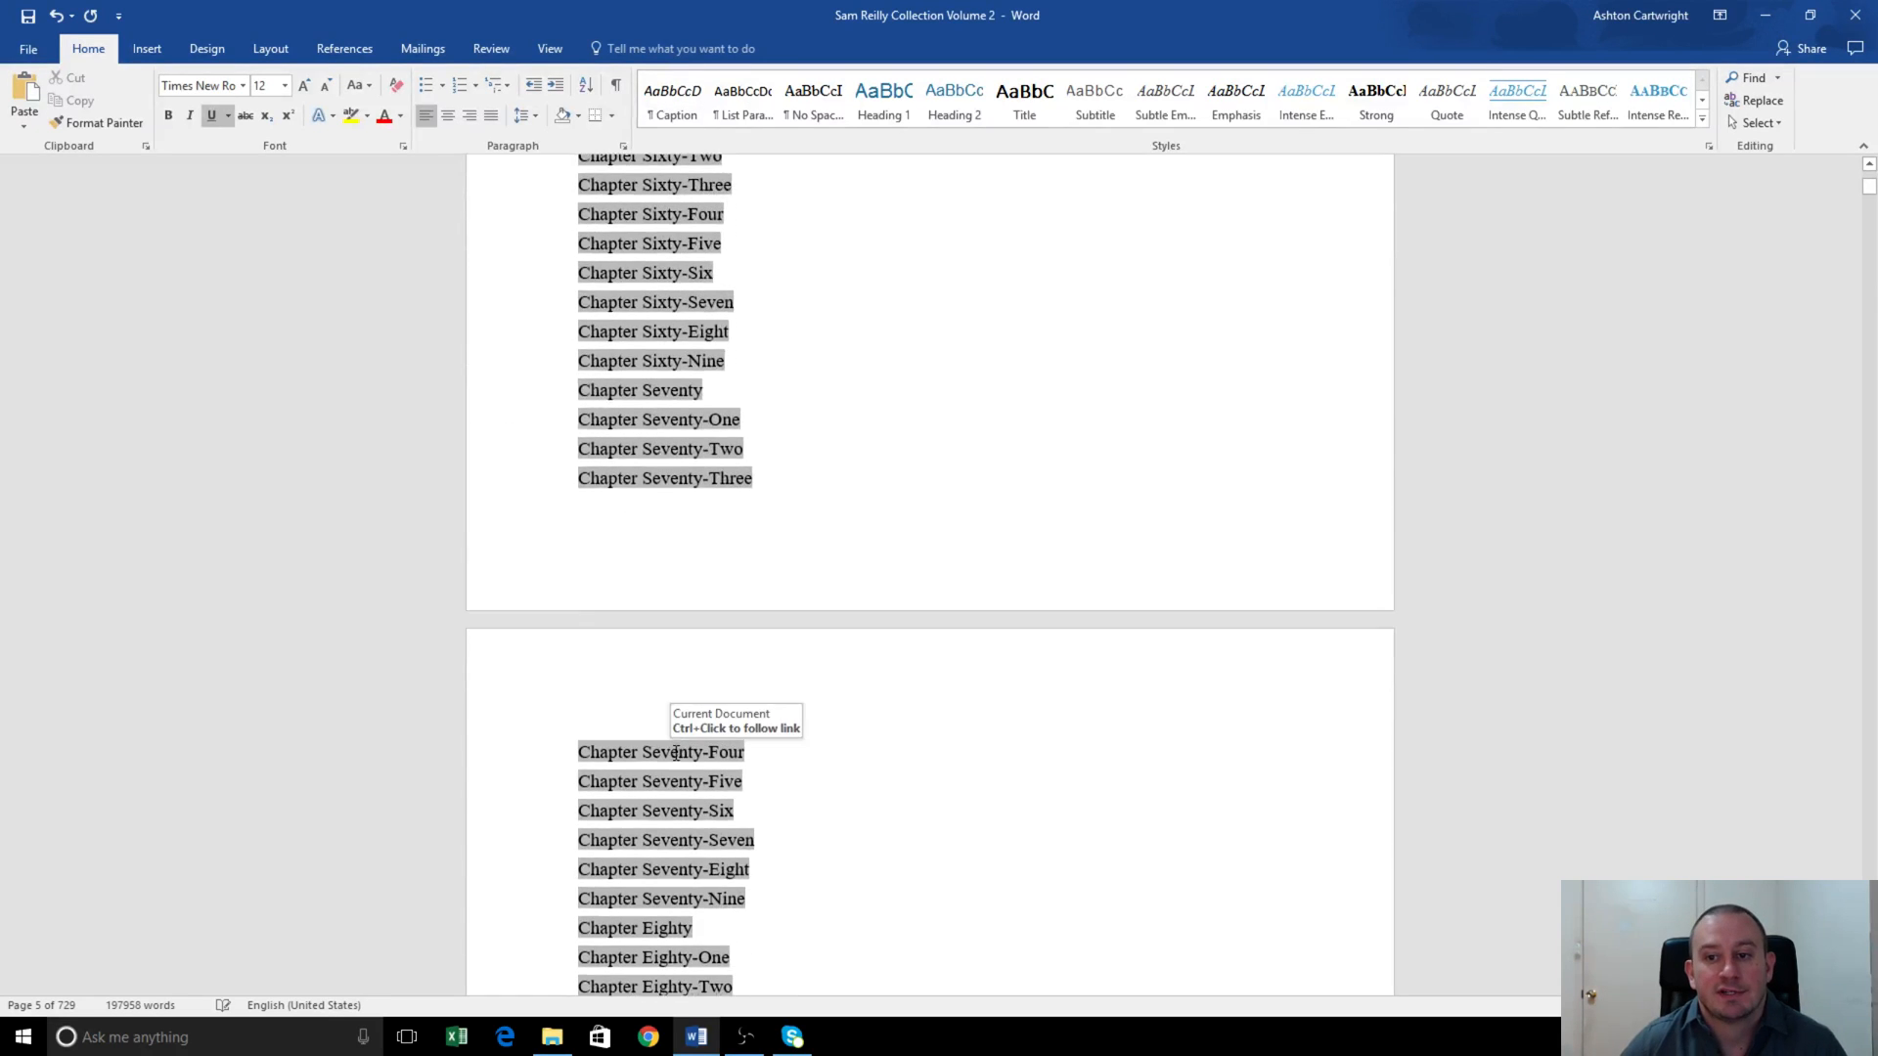
pyautogui.scroll(-10, 674, 754)
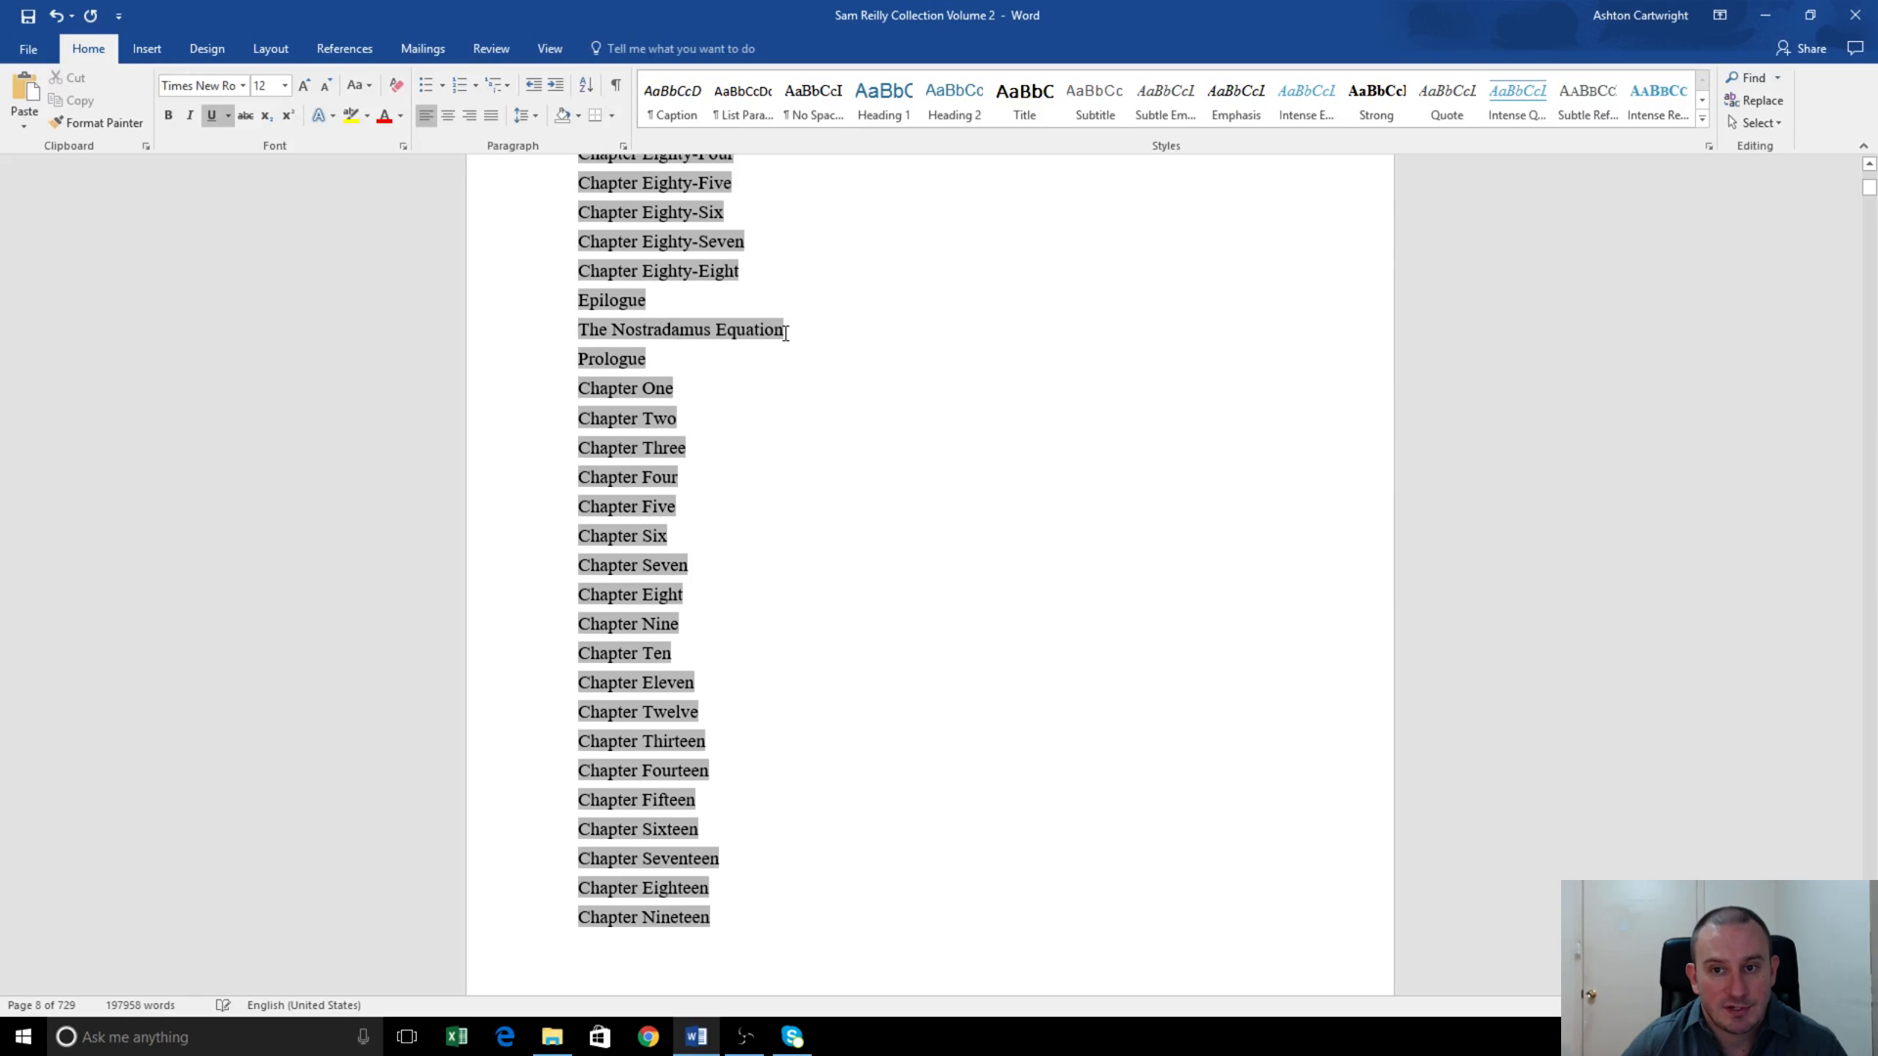
pyautogui.scroll(-9, 723, 529)
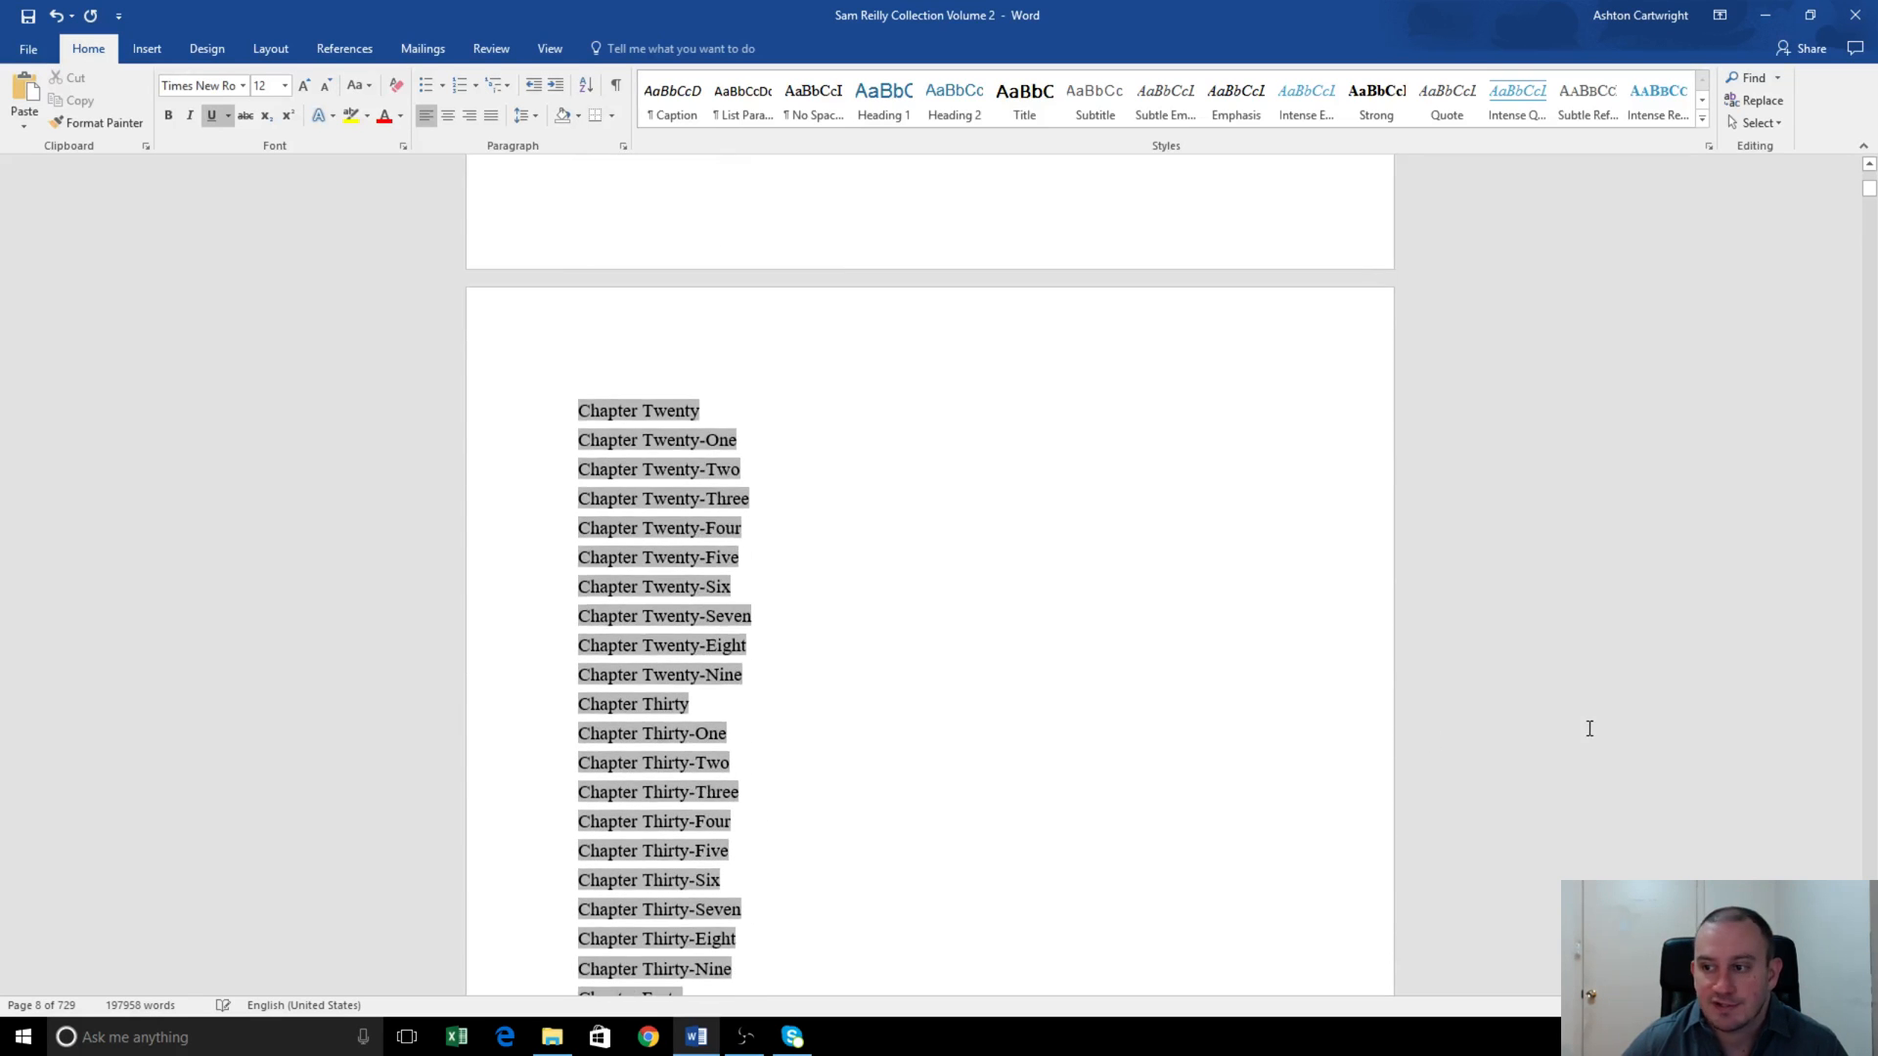
pyautogui.scroll(7, 1795, 753)
pyautogui.scroll(20, 1799, 758)
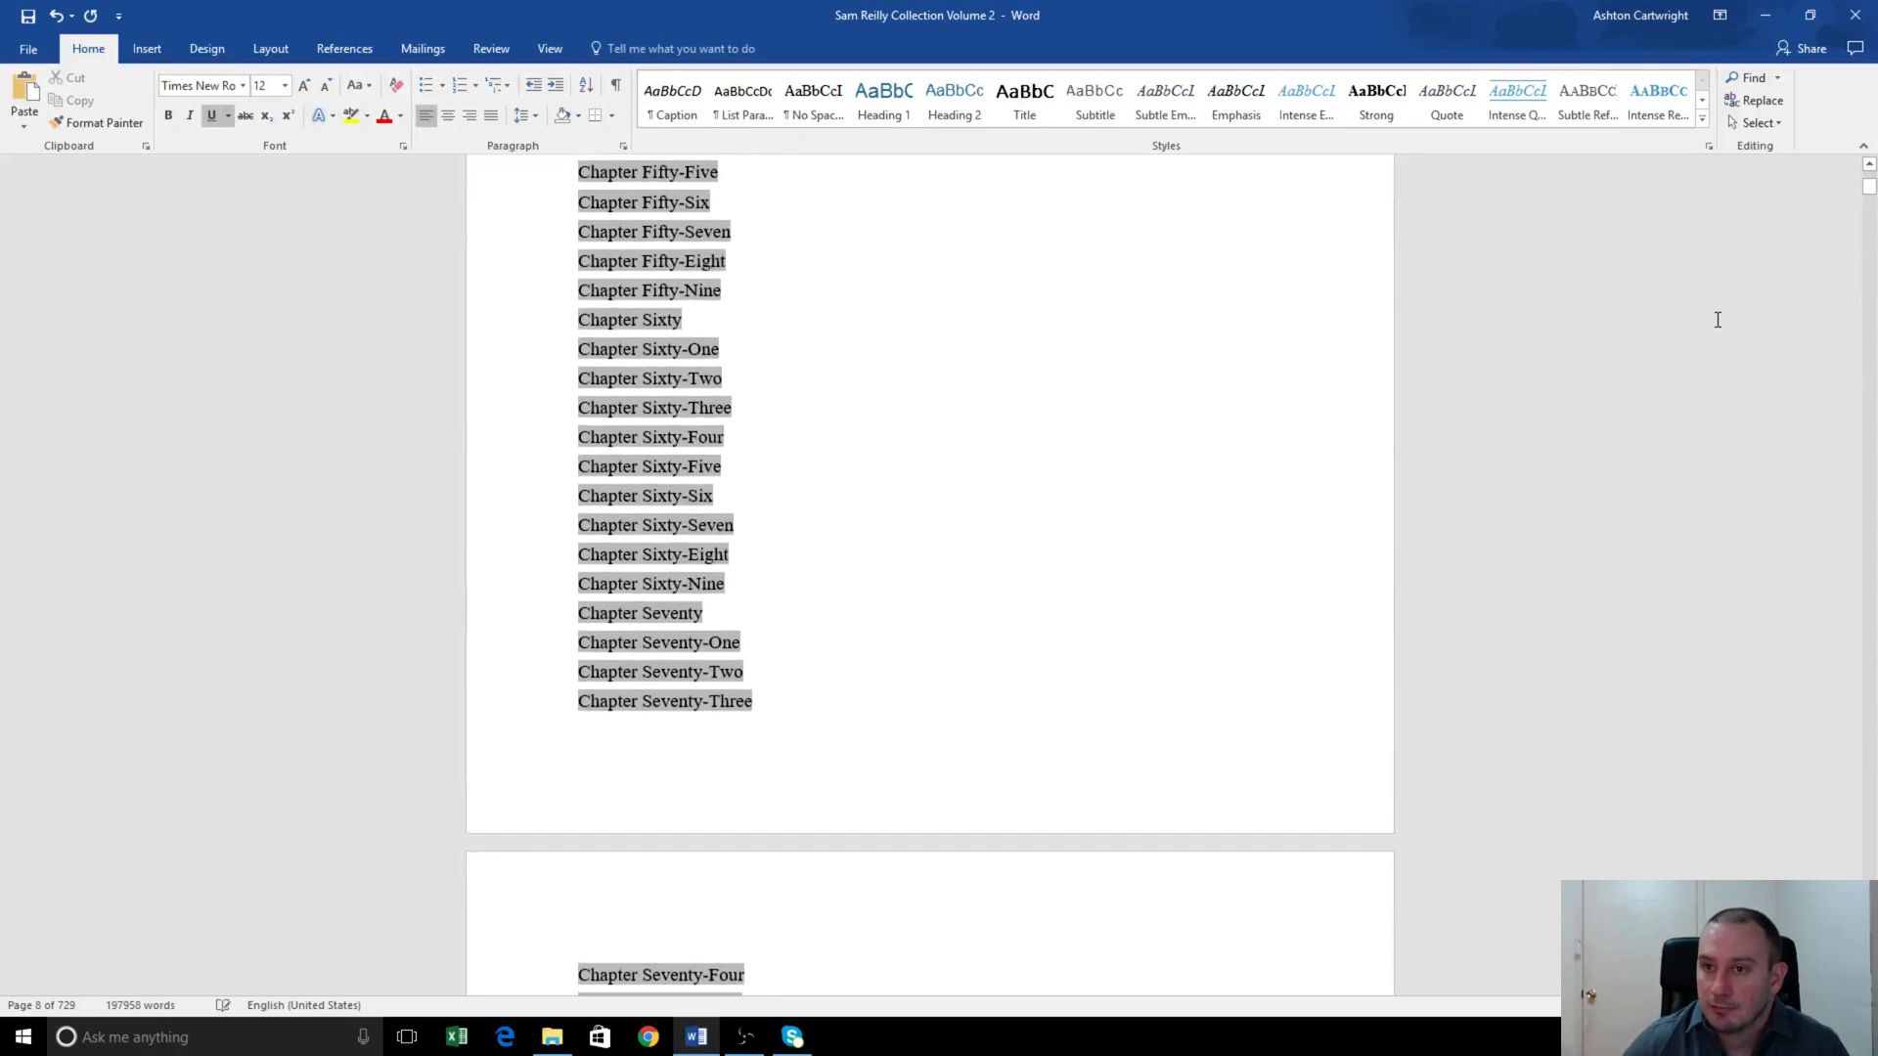
pyautogui.scroll(8, 1709, 332)
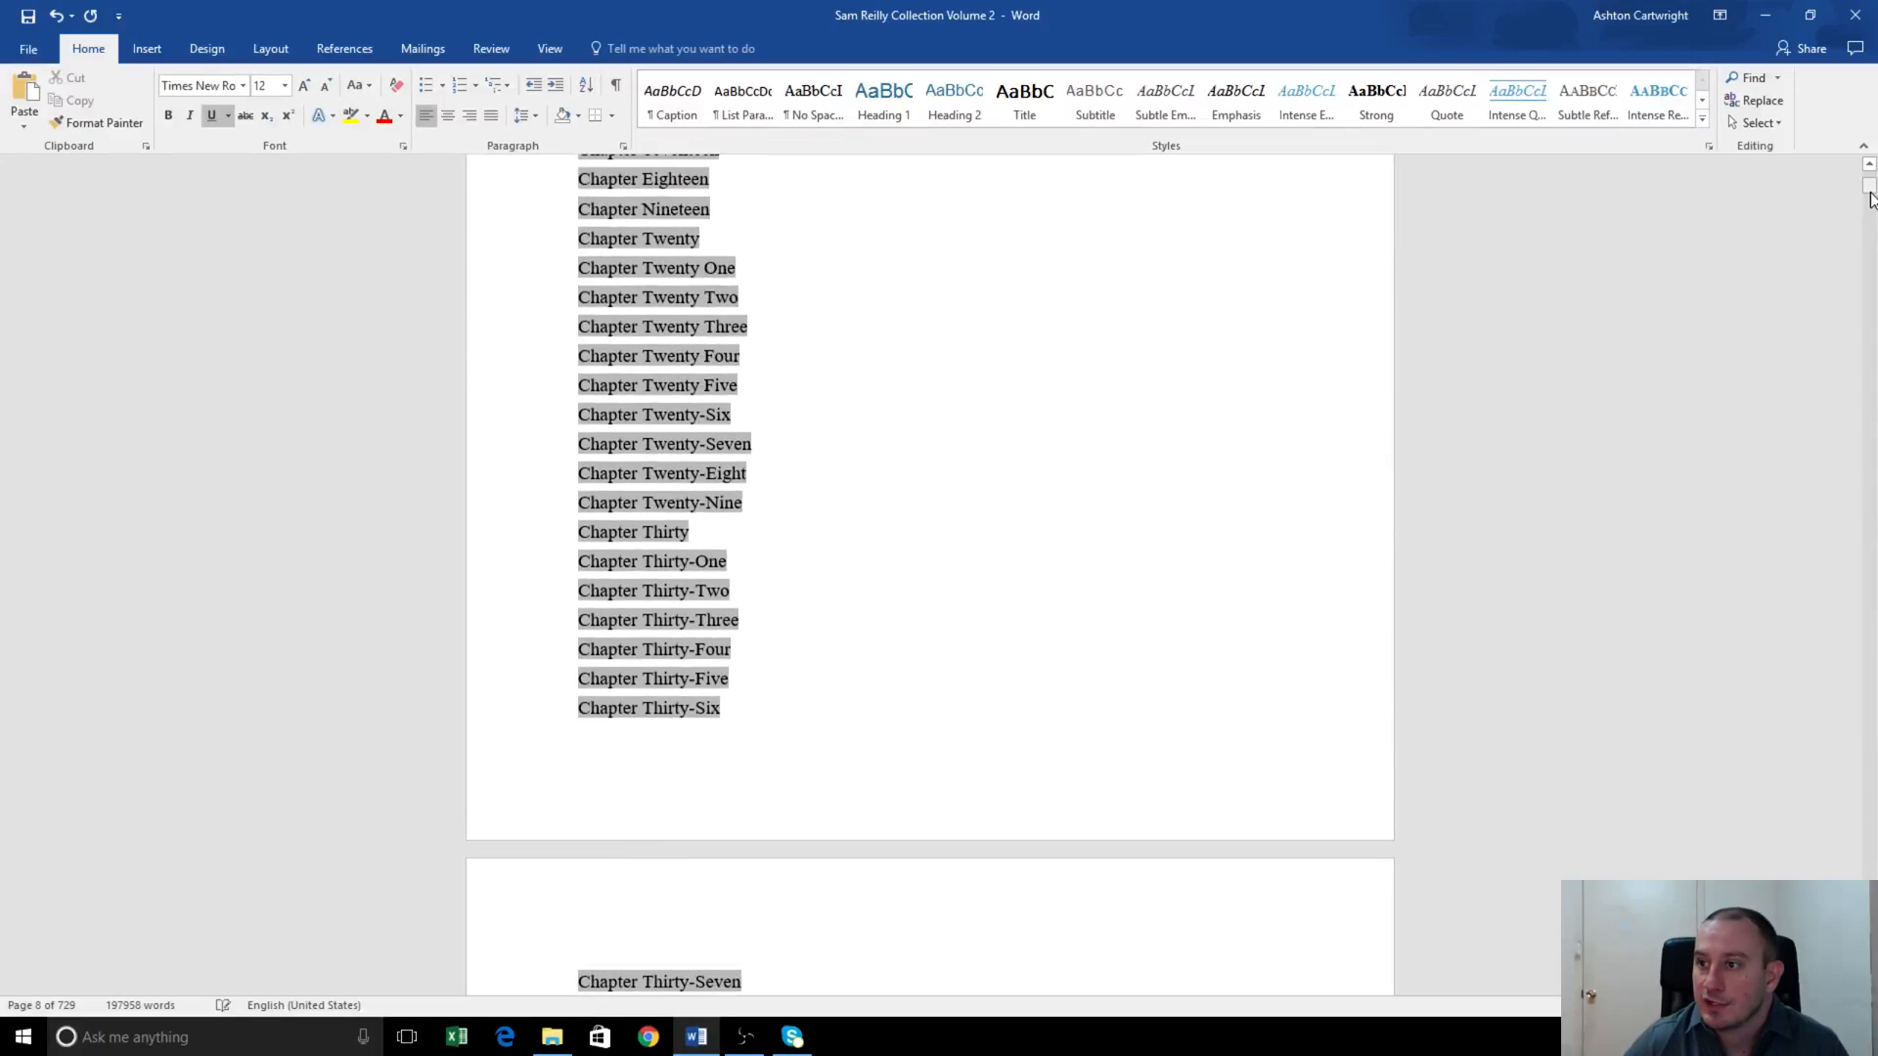
# - Add a Heading 1 line reading "Rogue Wave" directly above the first book's Prologue heading
pyautogui.moveTo(1869, 188); pyautogui.dragTo(1870, 205)
pyautogui.scroll(8, 1604, 347)
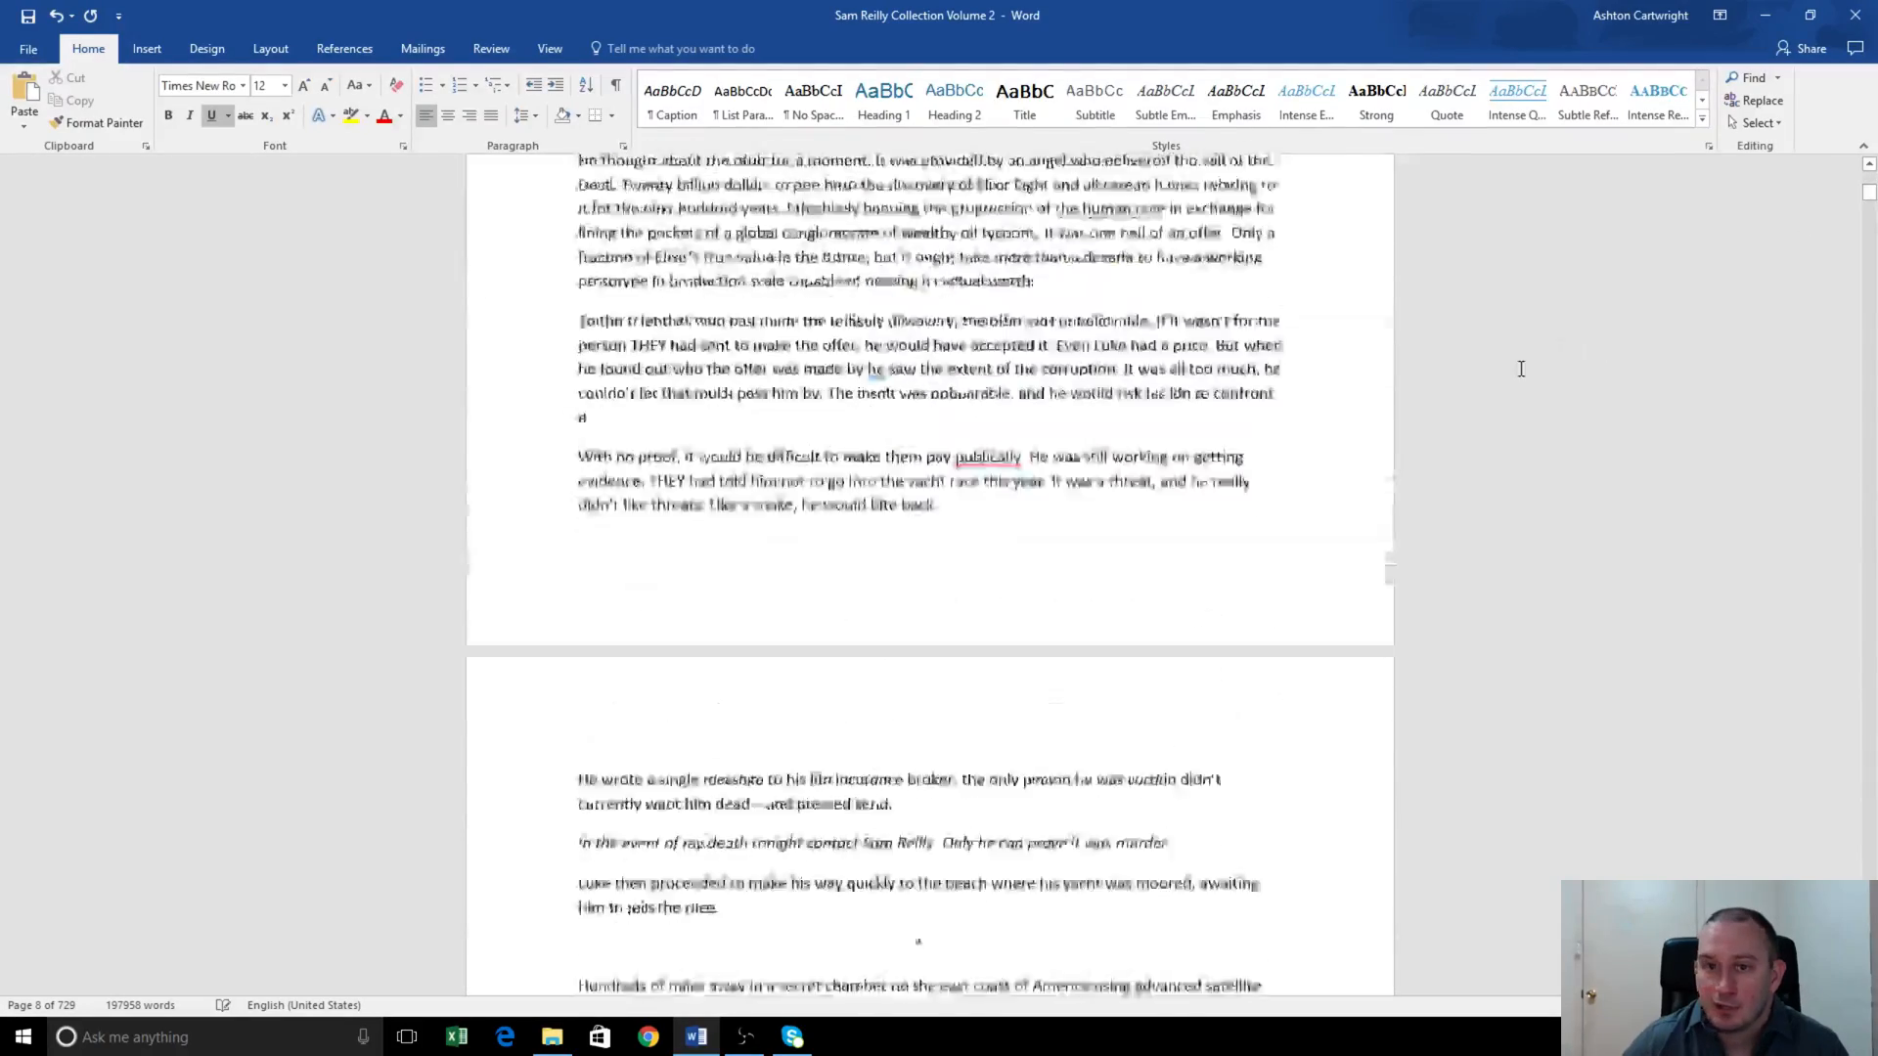
pyautogui.scroll(10, 1471, 416)
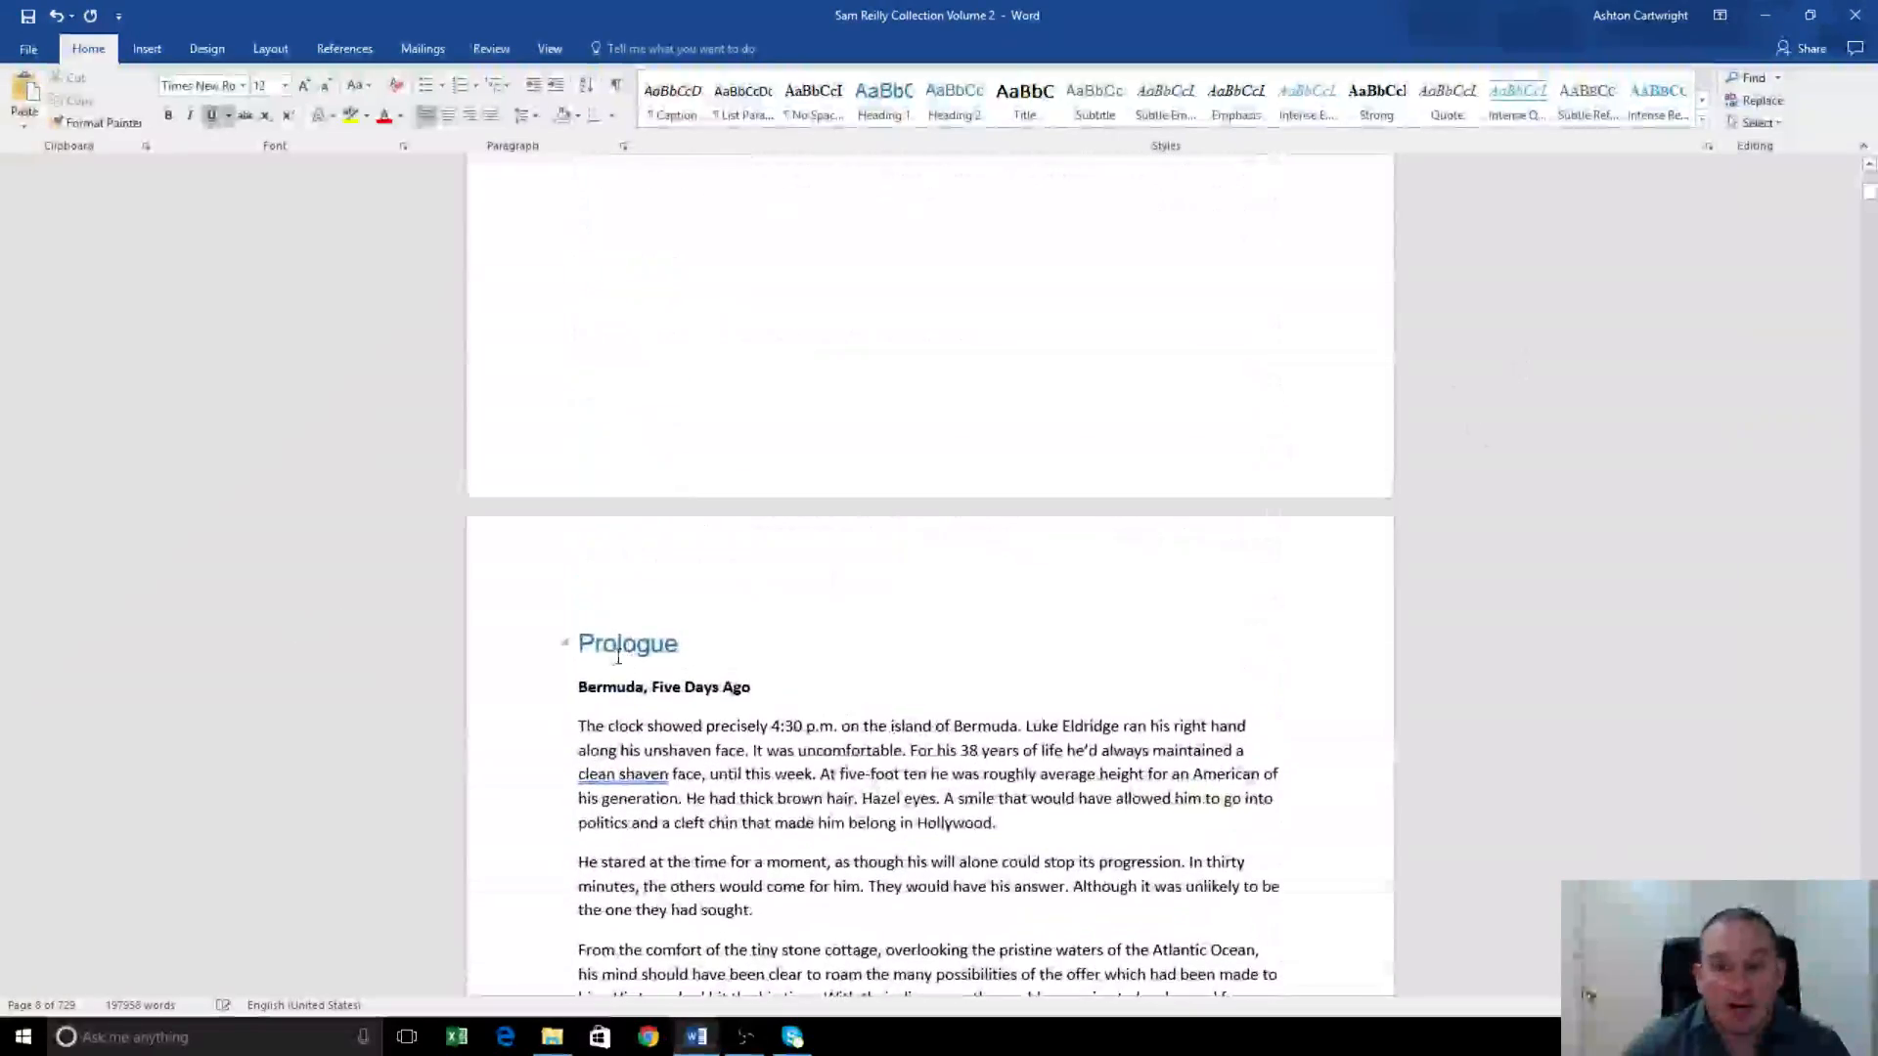
pyautogui.click(587, 642)
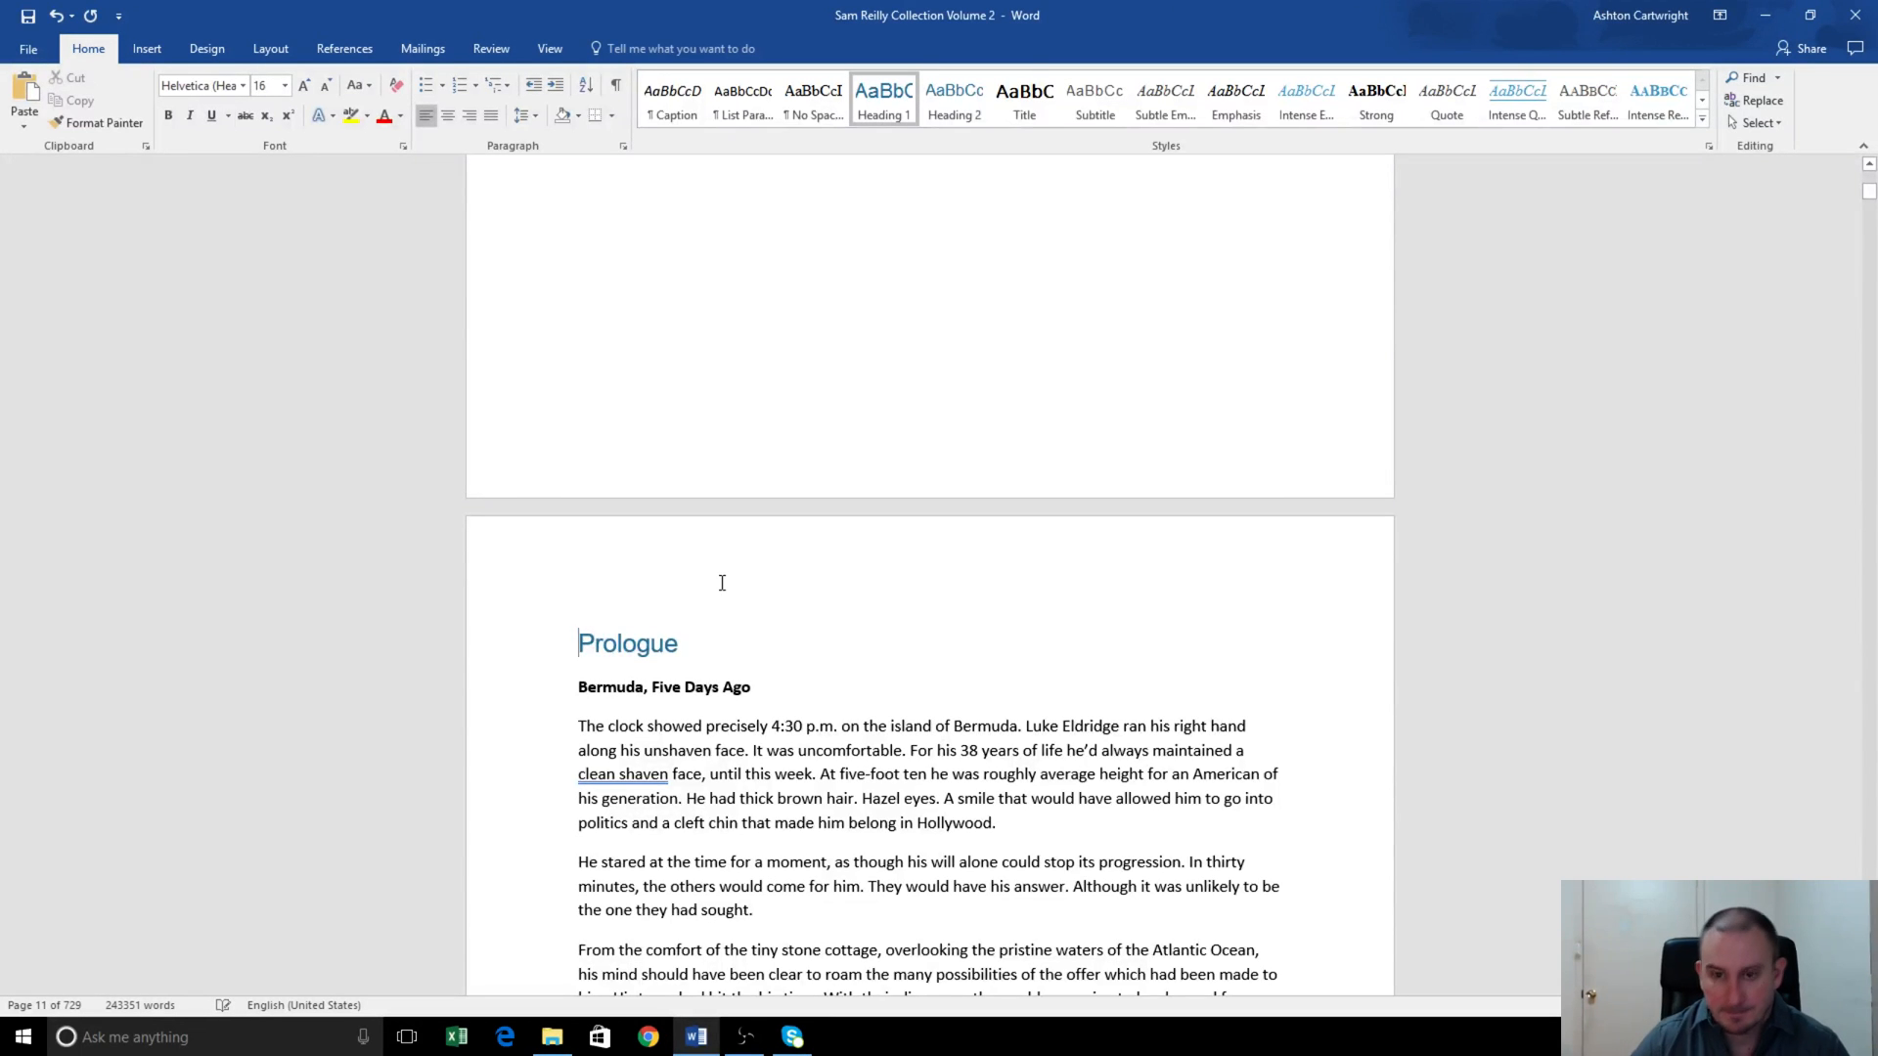
pyautogui.press('Return')
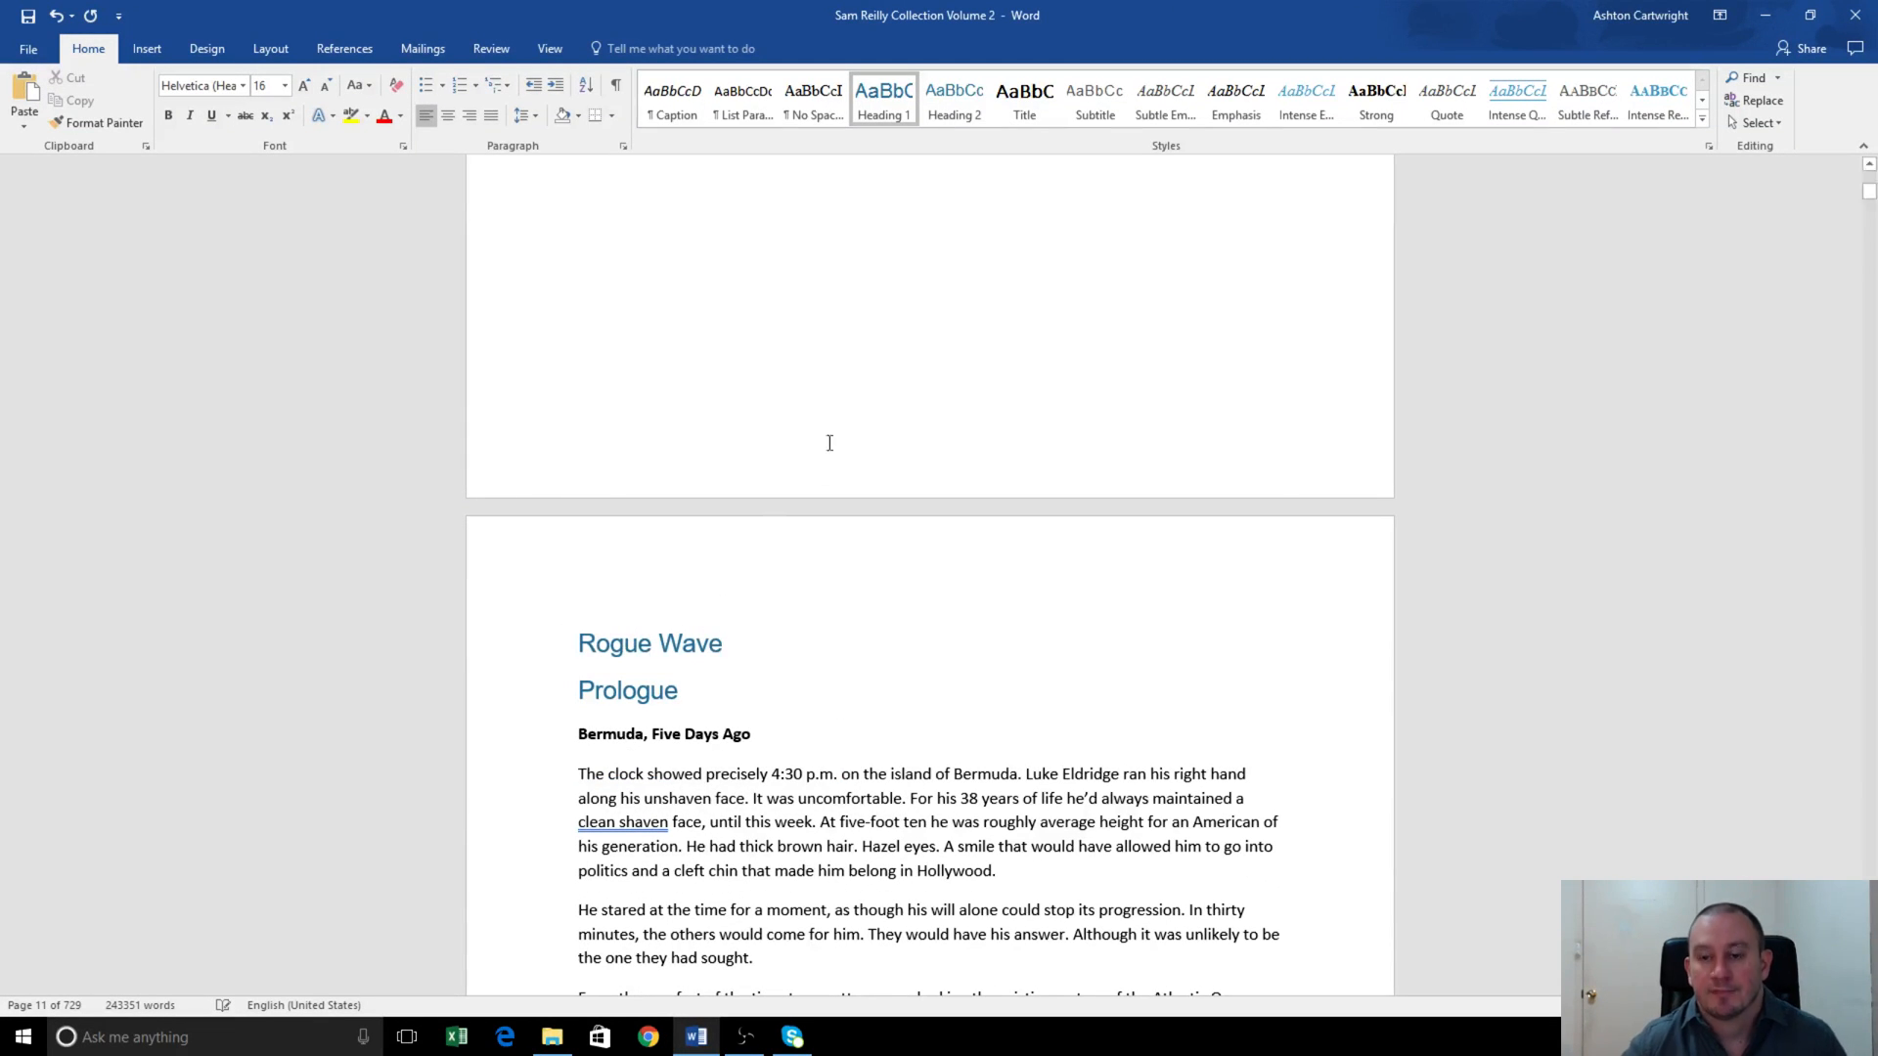
pyautogui.scroll(7, 1023, 662)
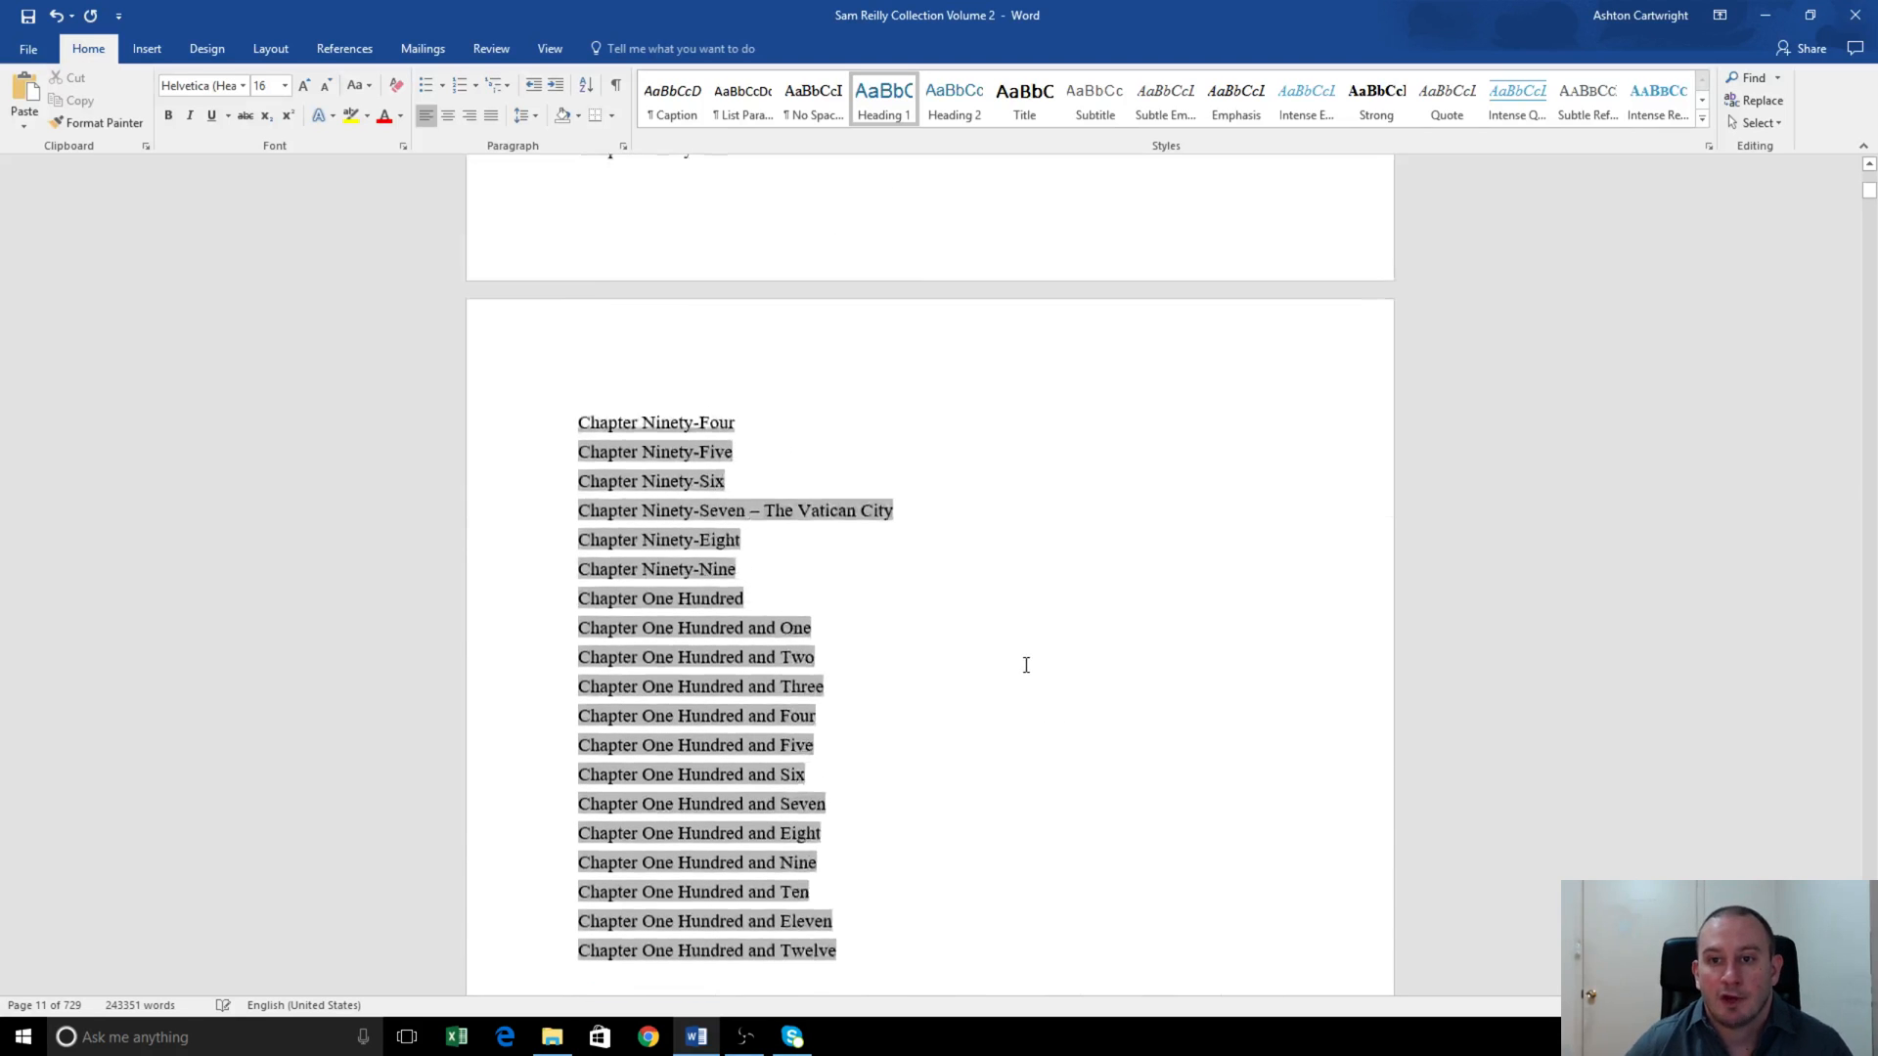
# - Update the table of contents to include the new Rogue Wave heading and check the entry at its beginning
pyautogui.click(696, 372)
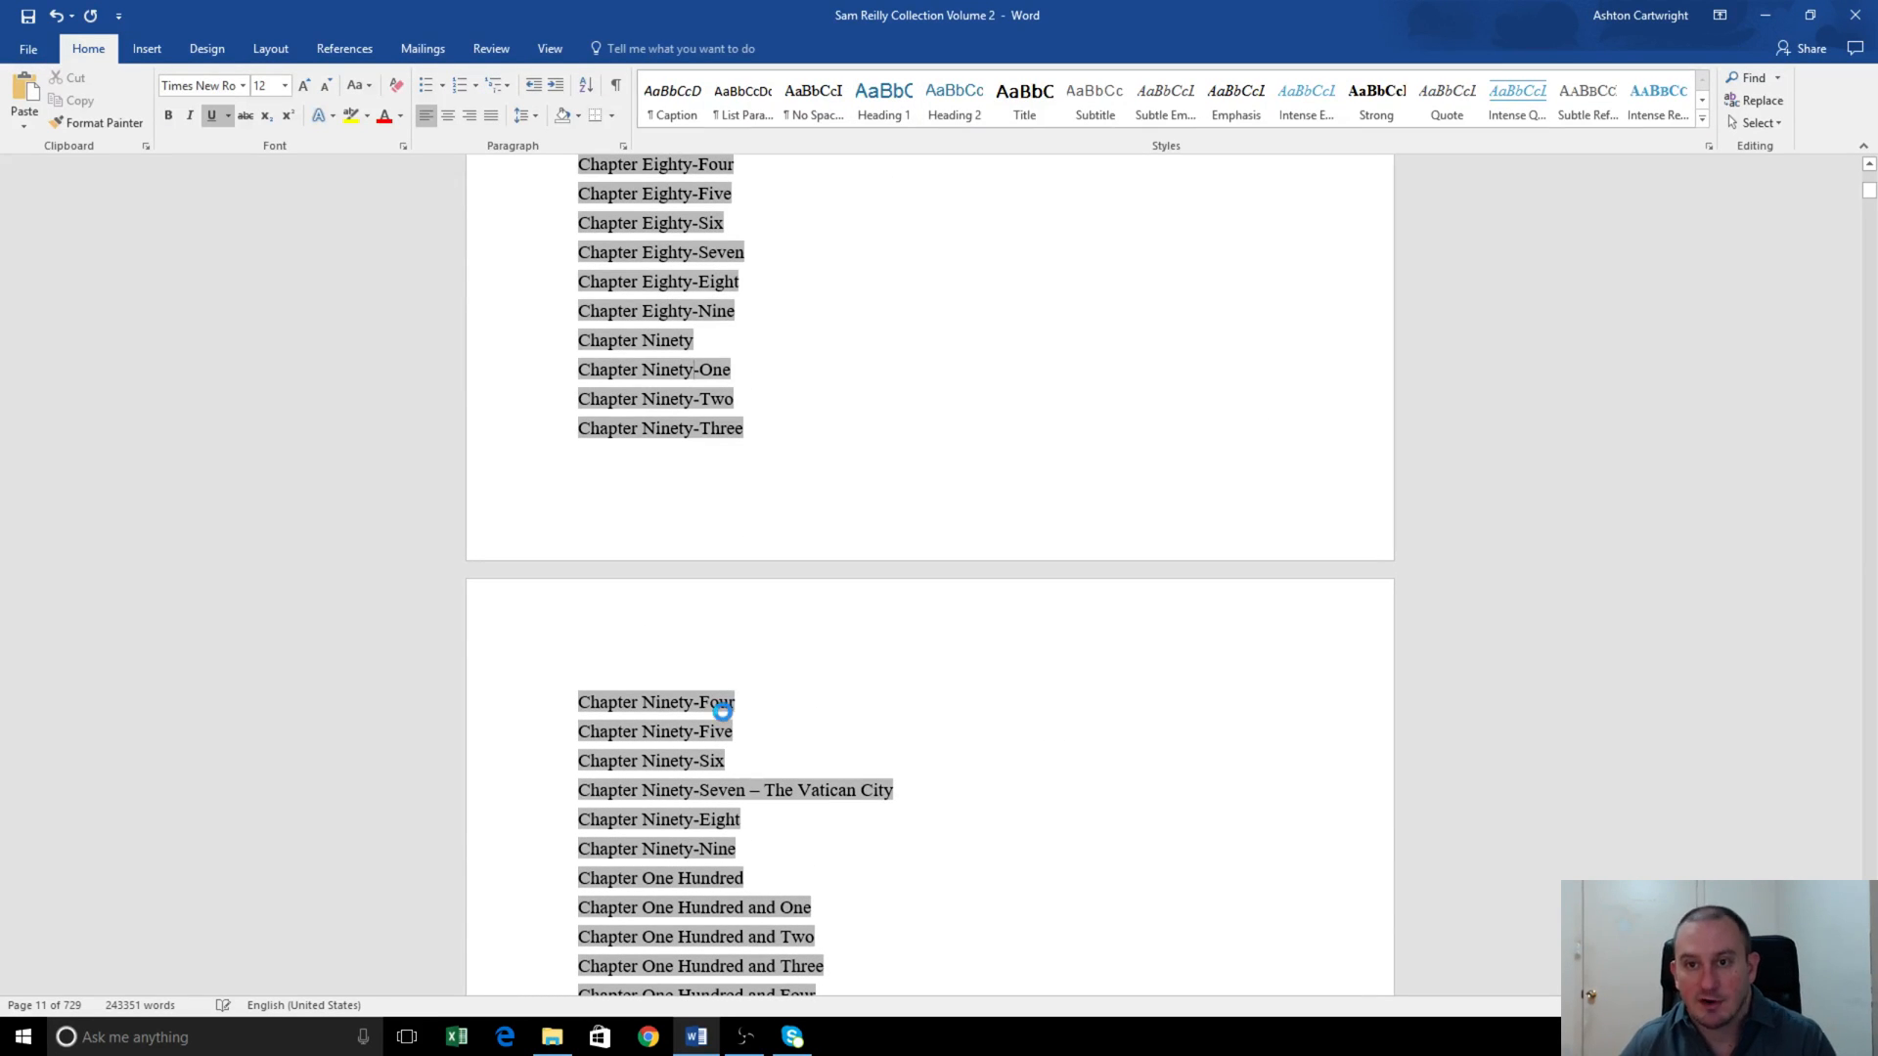
pyautogui.scroll(7, 1256, 413)
pyautogui.scroll(4, 1256, 413)
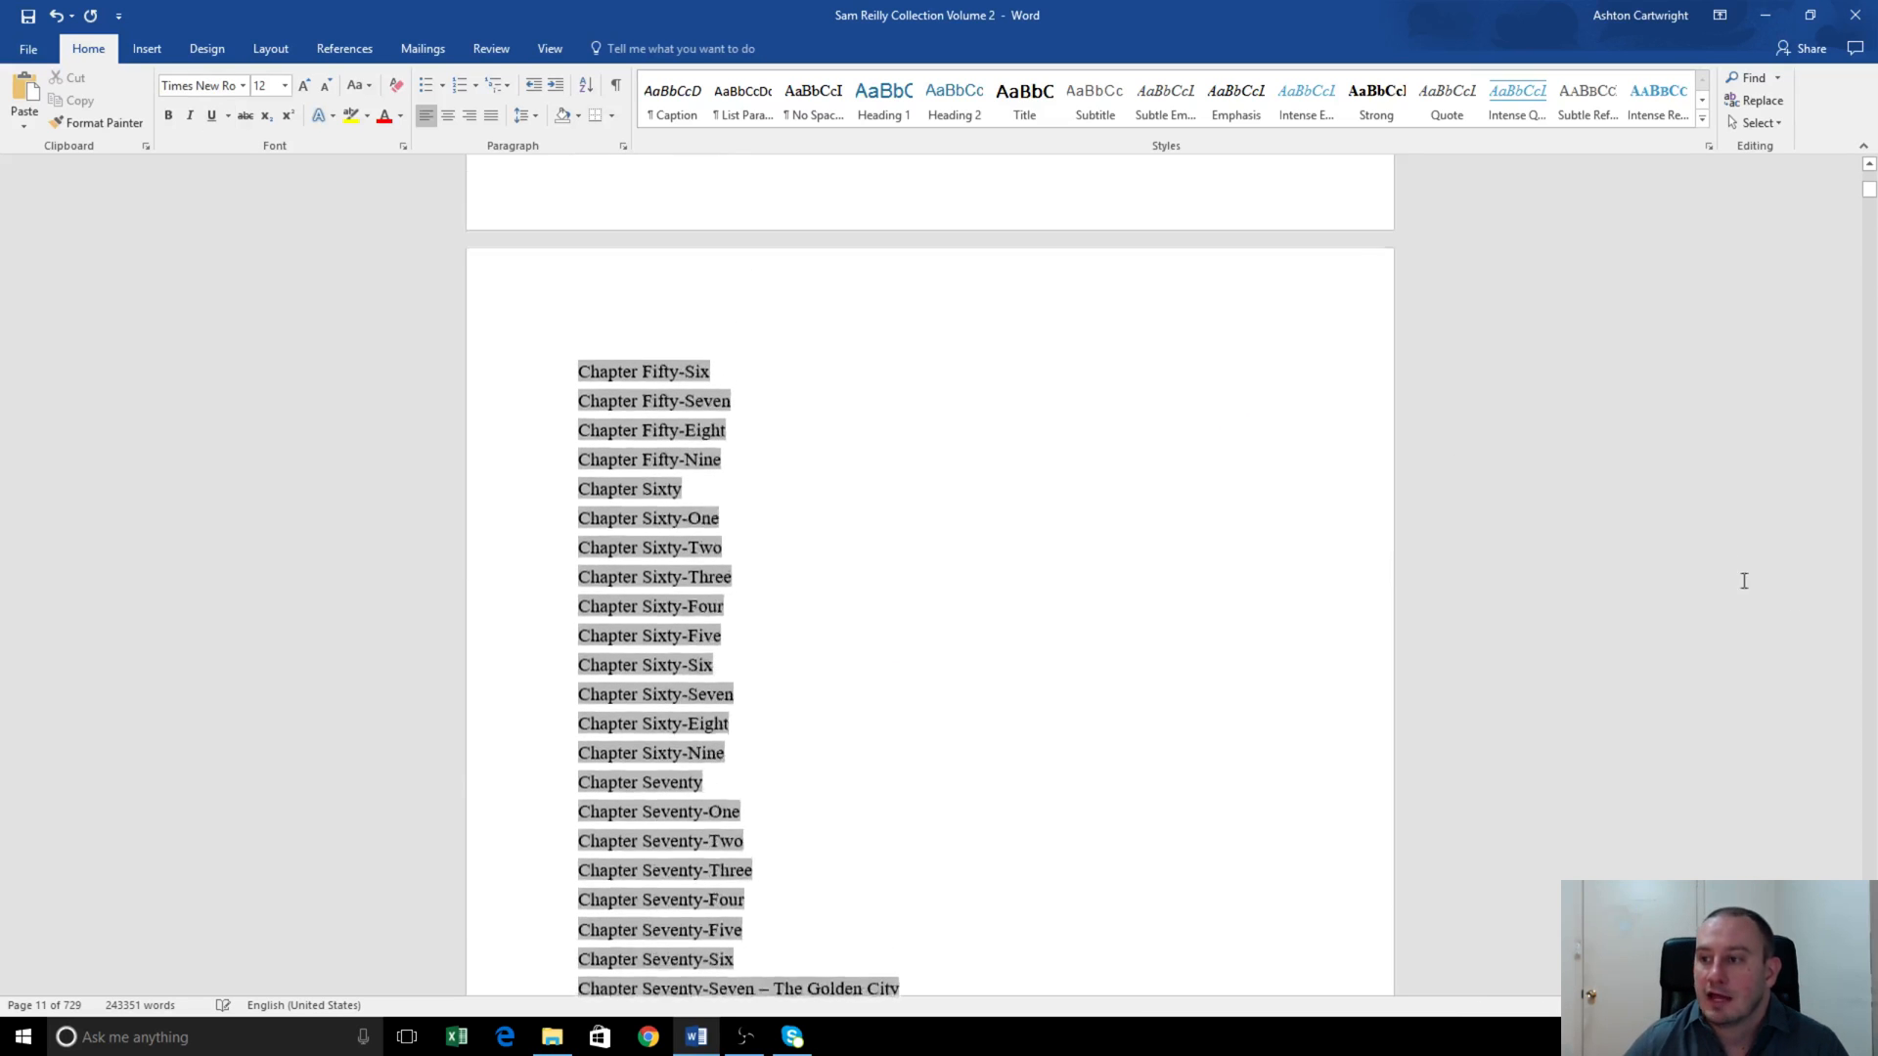
pyautogui.moveTo(1872, 196); pyautogui.dragTo(1872, 190)
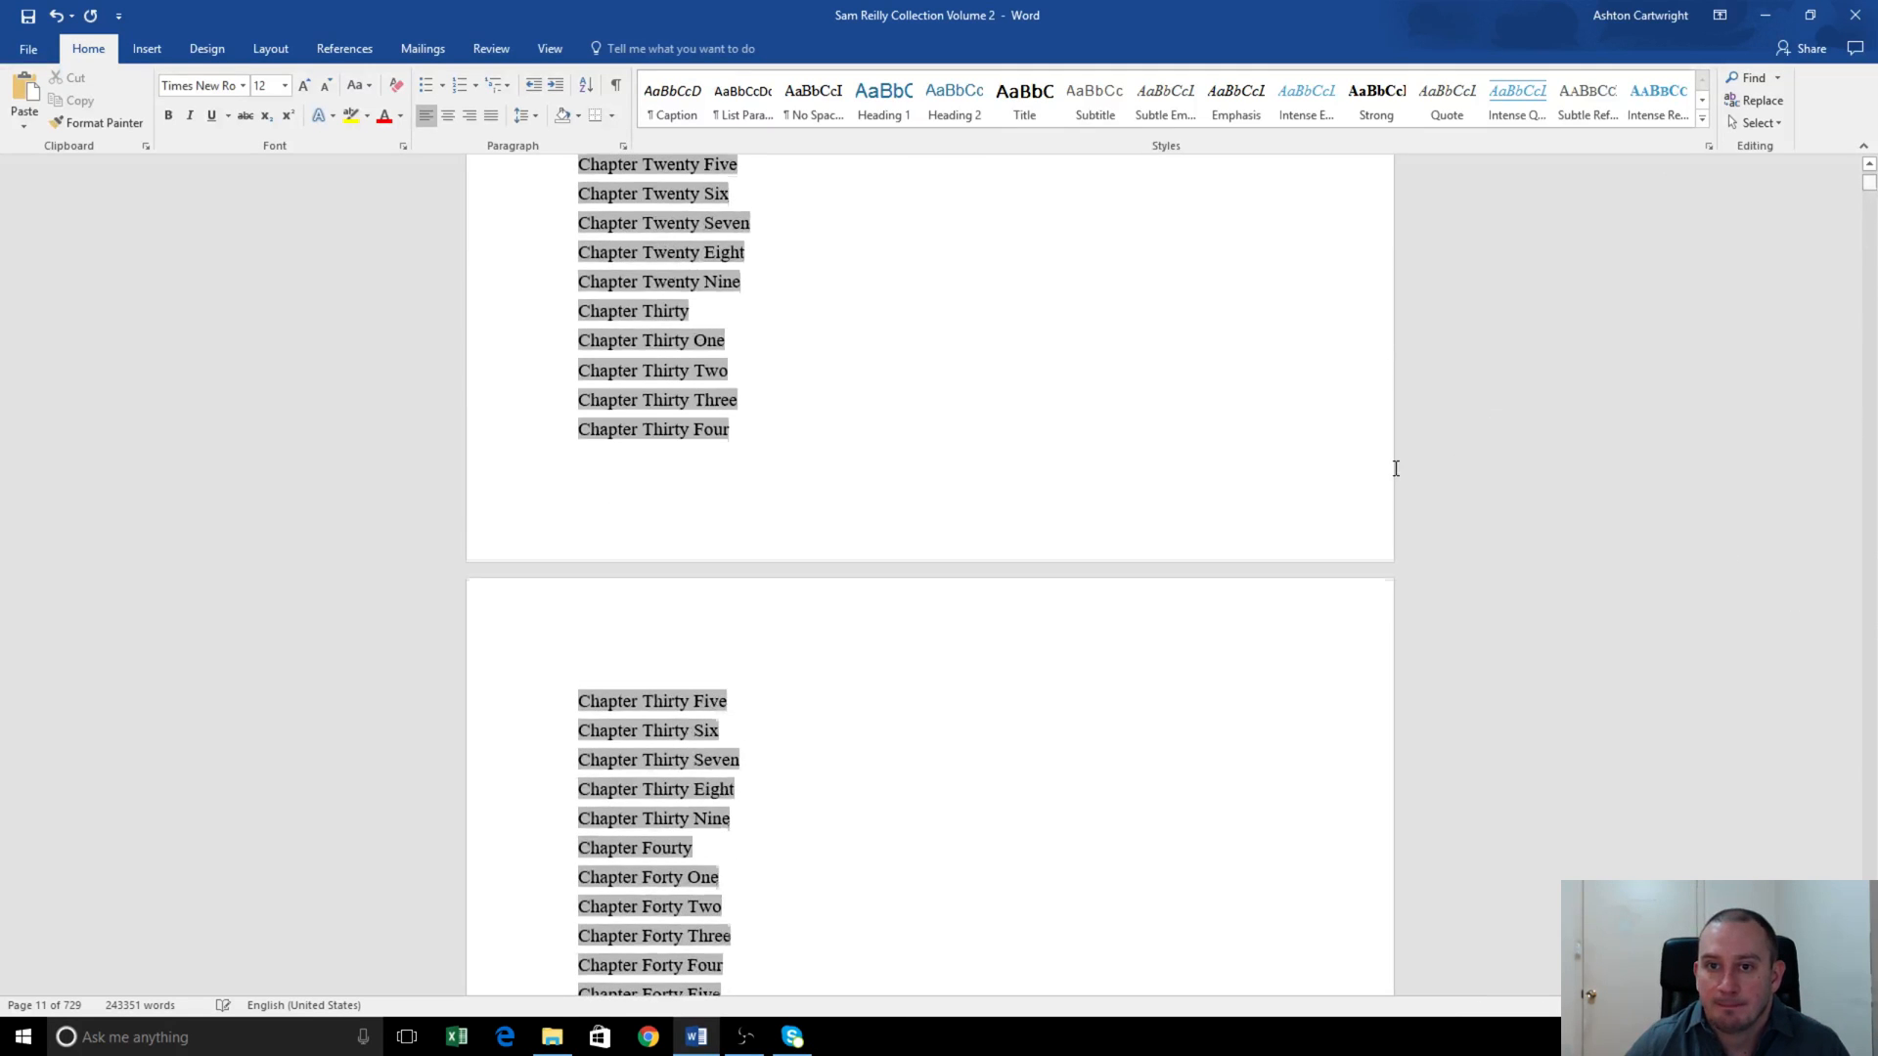
pyautogui.scroll(12, 1395, 469)
pyautogui.click(1513, 722)
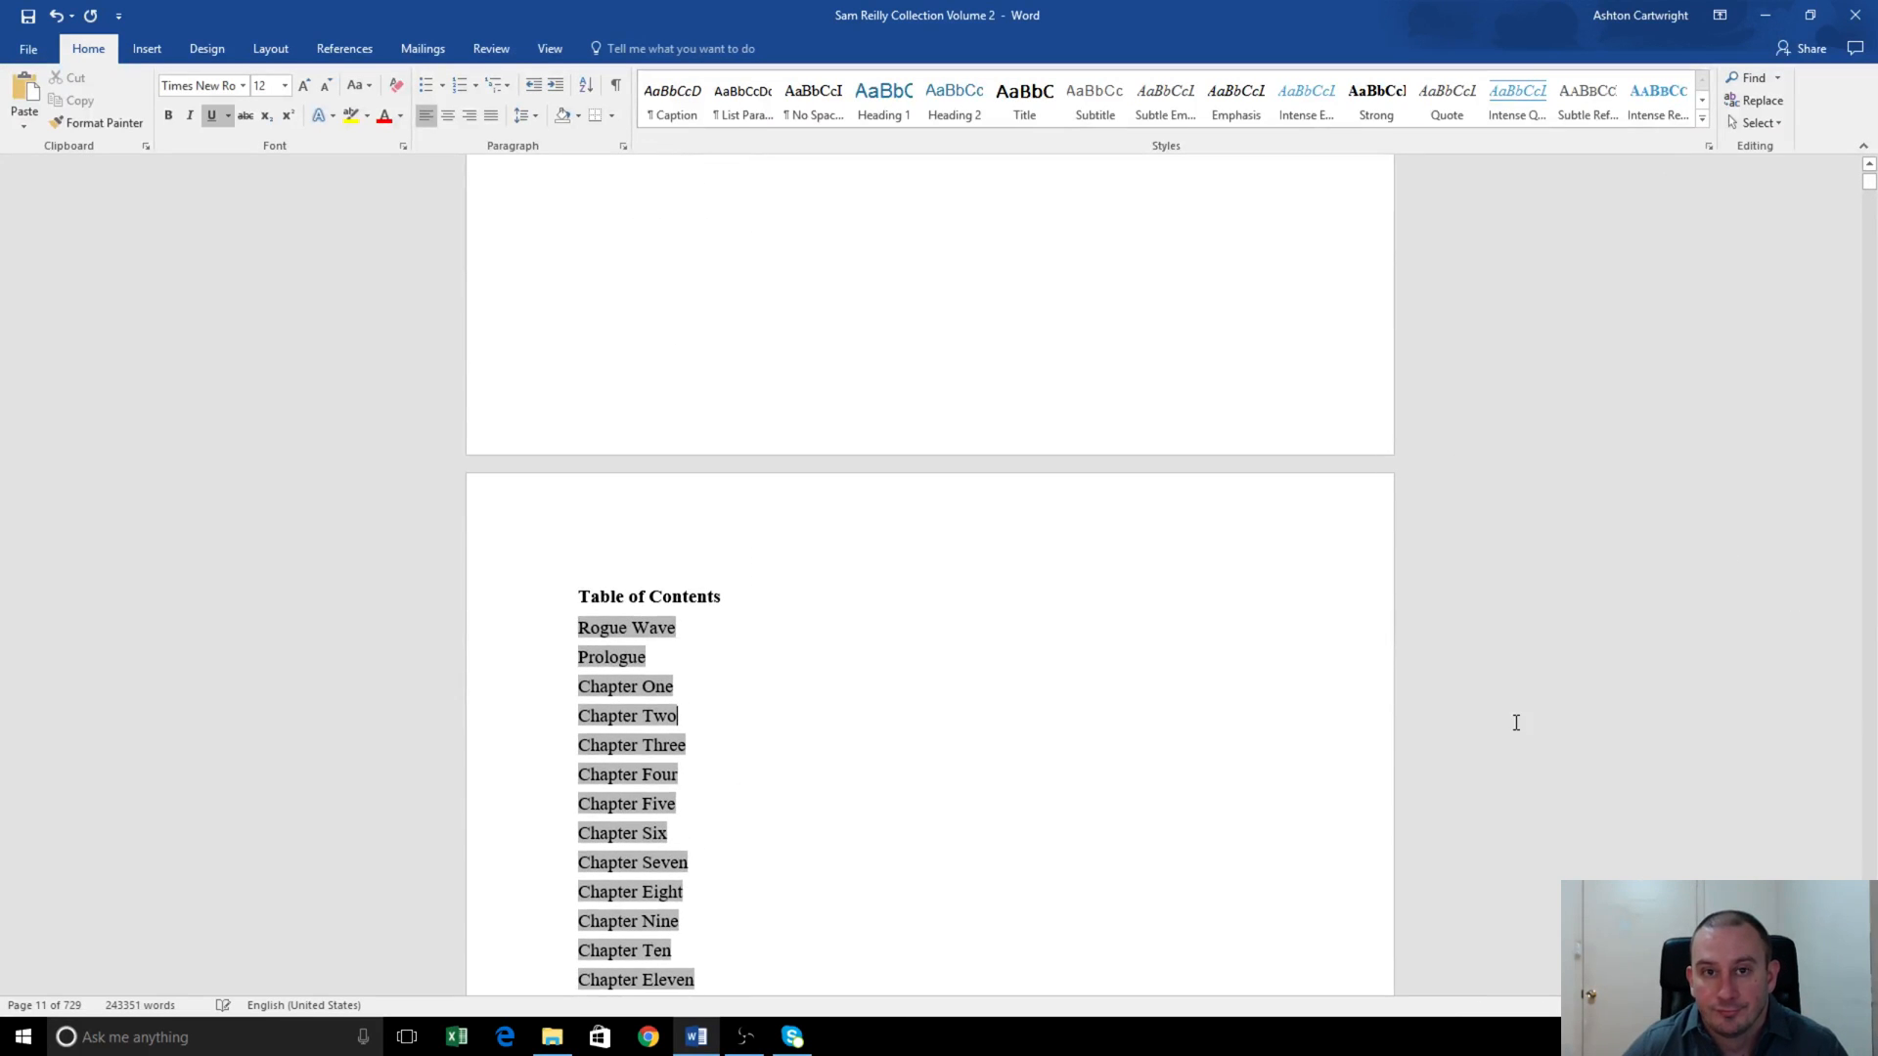
# - Save the document and look over the table of contents, copyright page and title page at the front
pyautogui.click(27, 20)
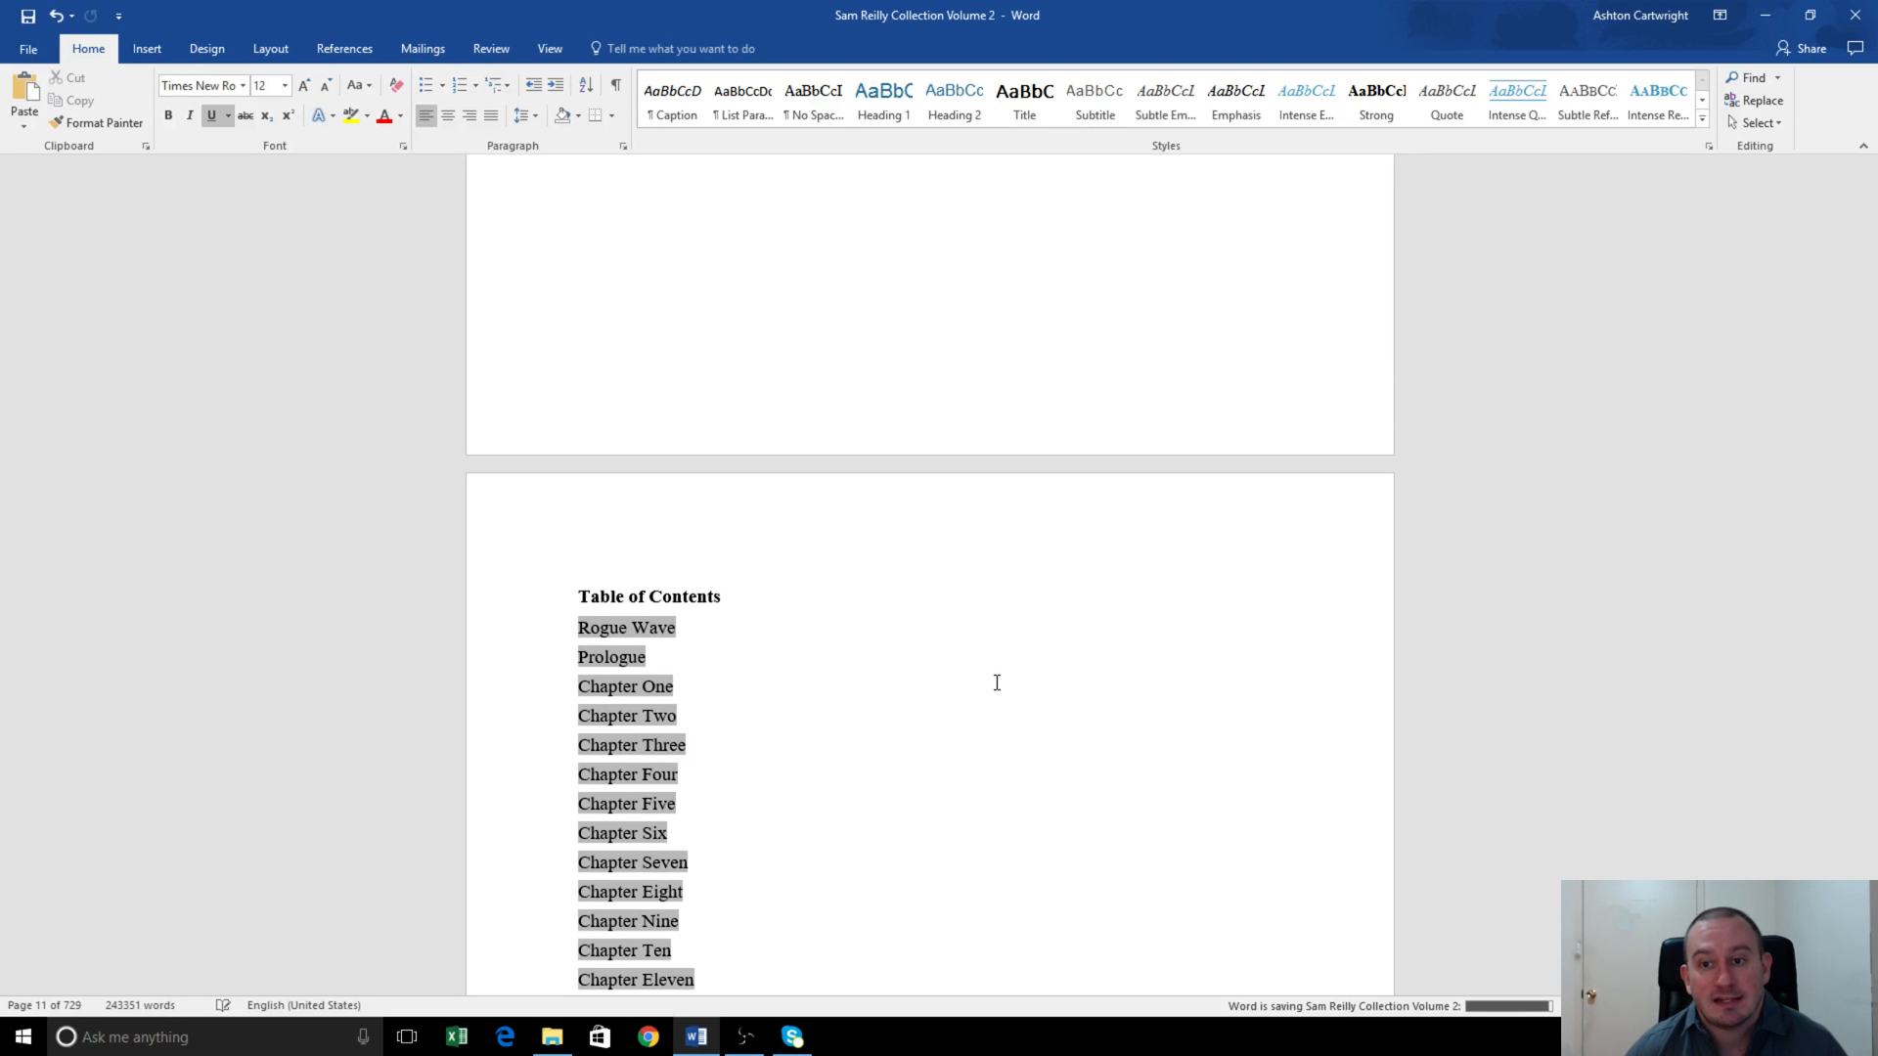
pyautogui.scroll(5, 996, 682)
pyautogui.scroll(-8, 997, 683)
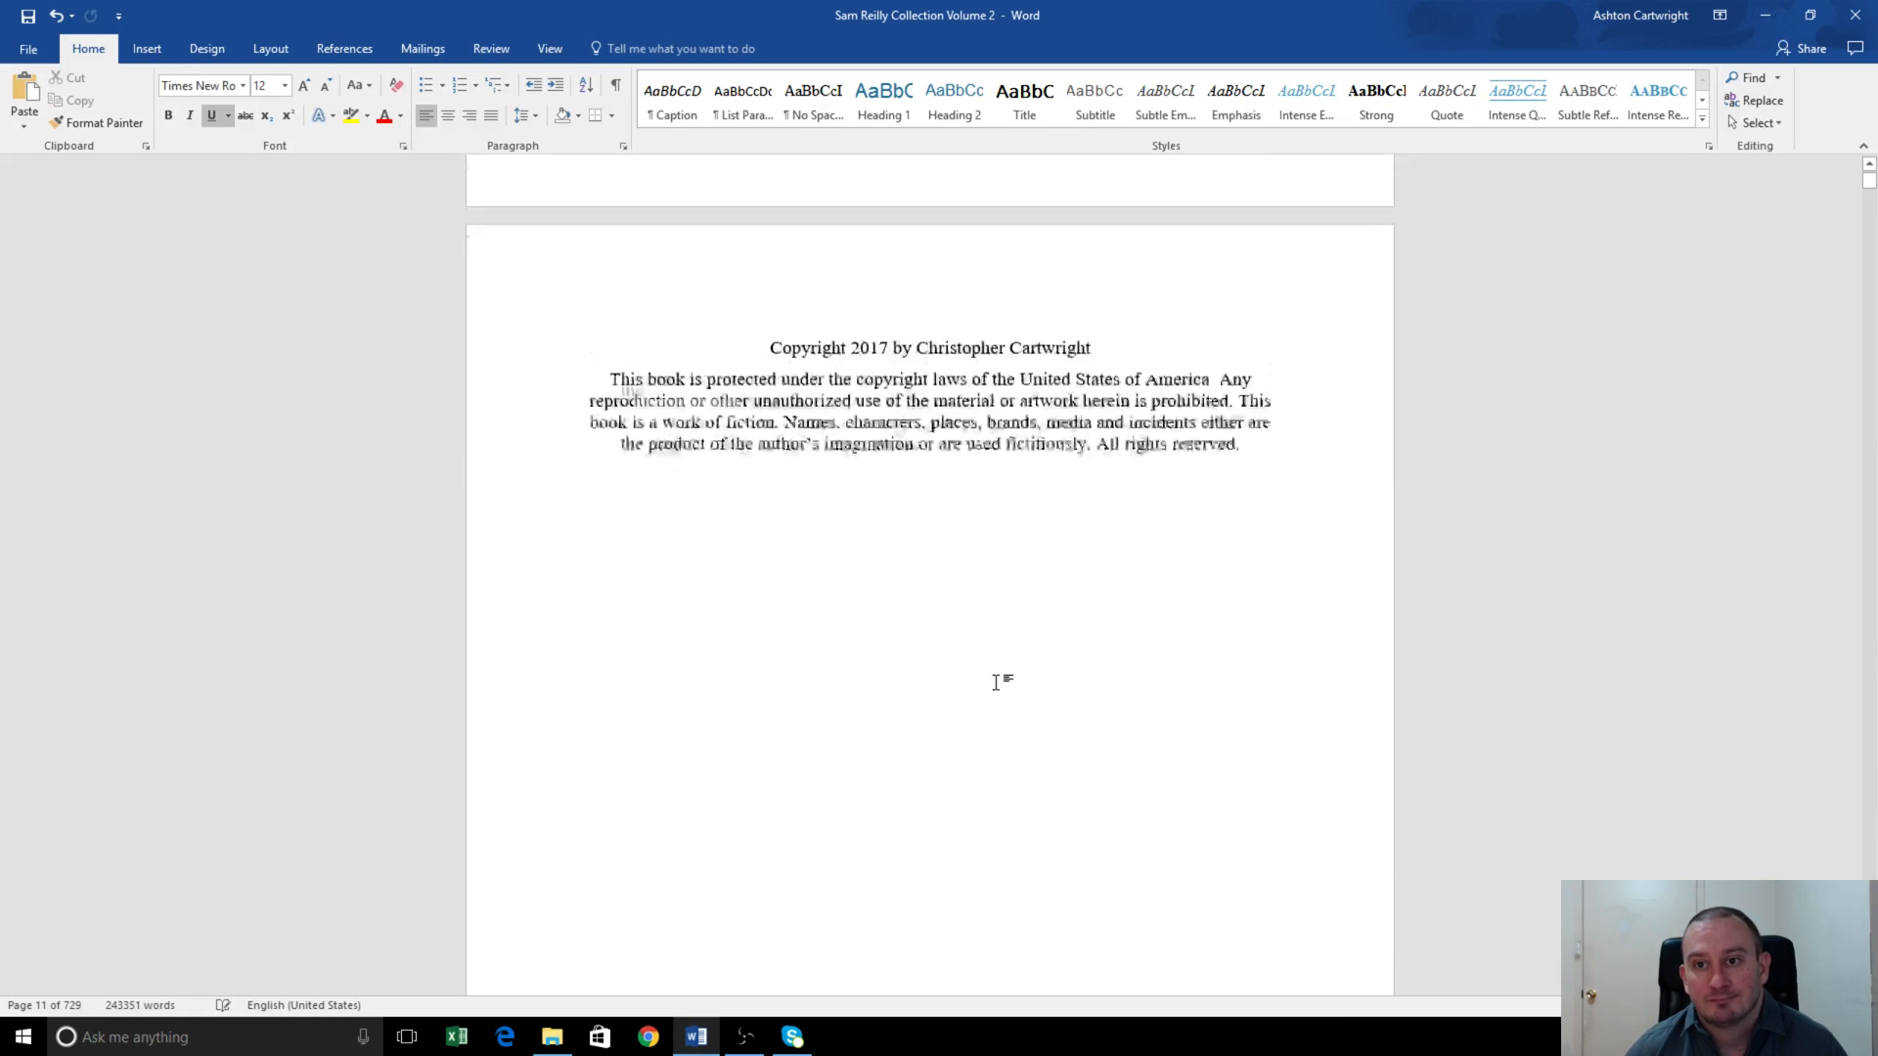
pyautogui.scroll(9, 997, 683)
pyautogui.scroll(10, 997, 683)
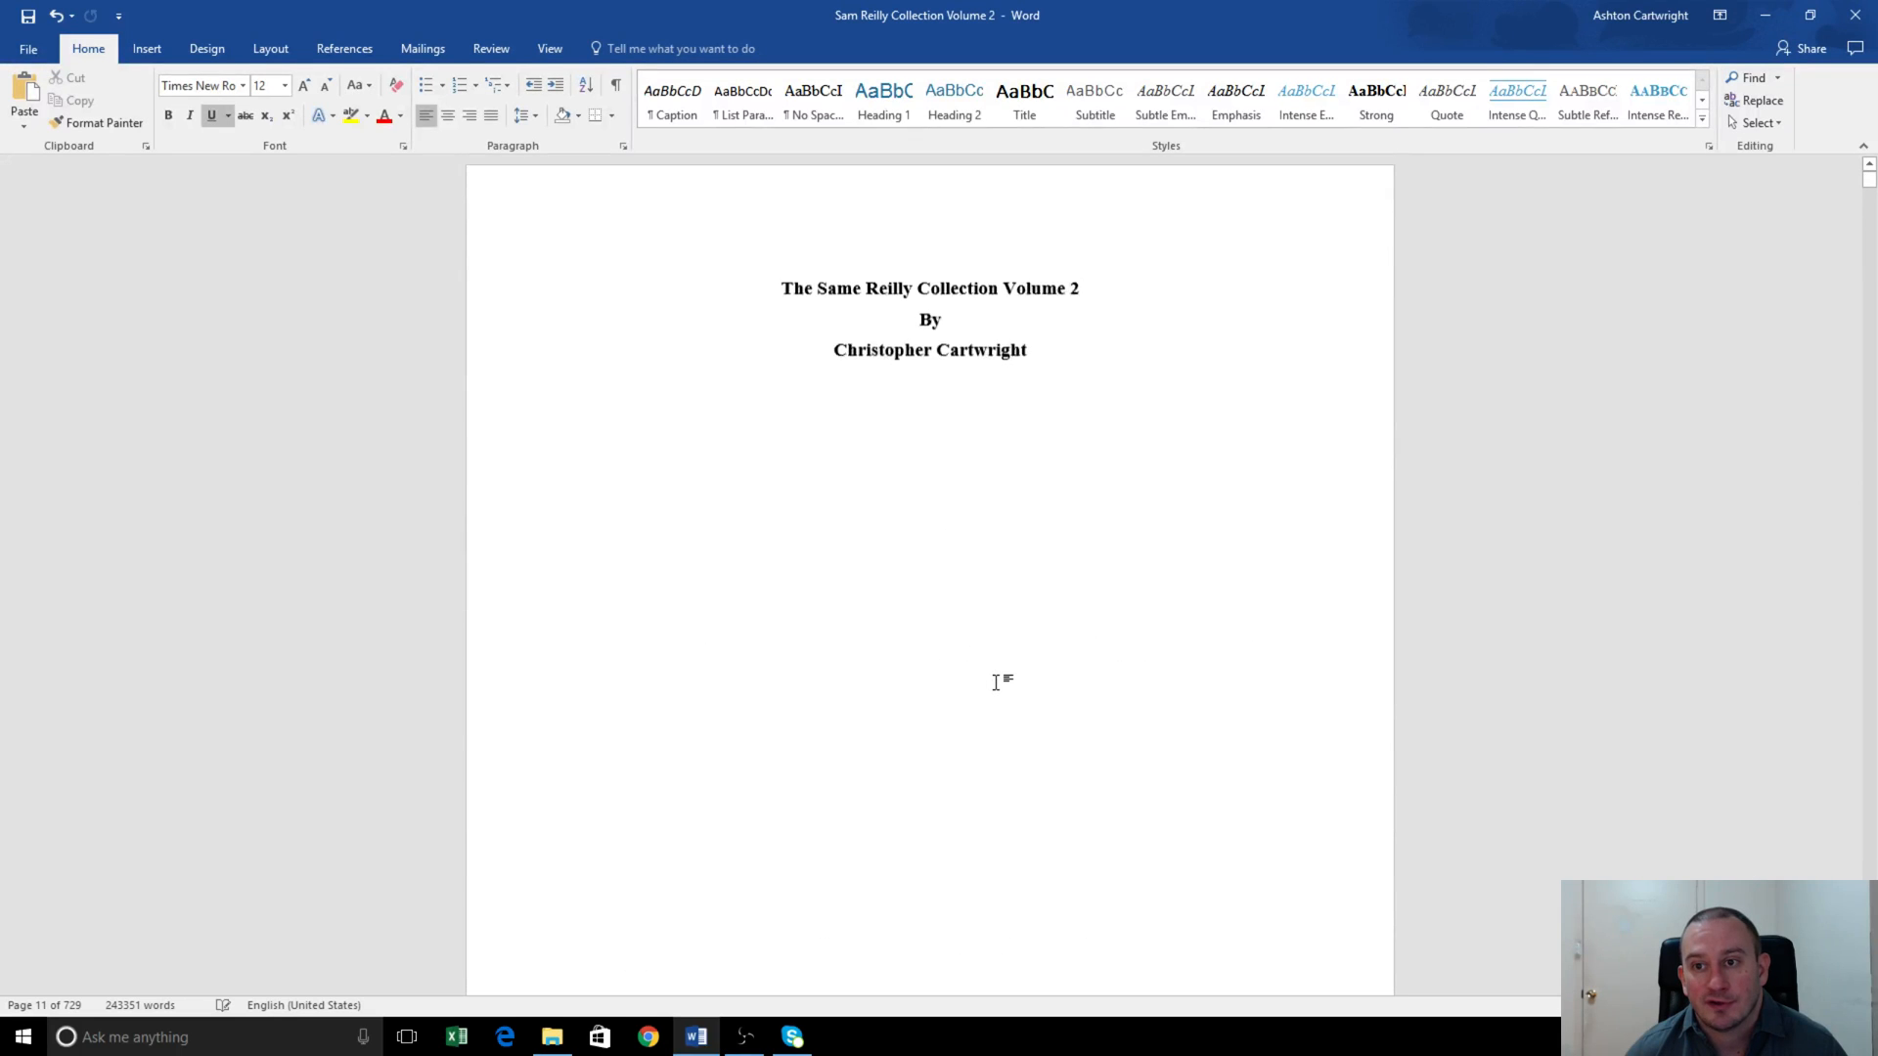